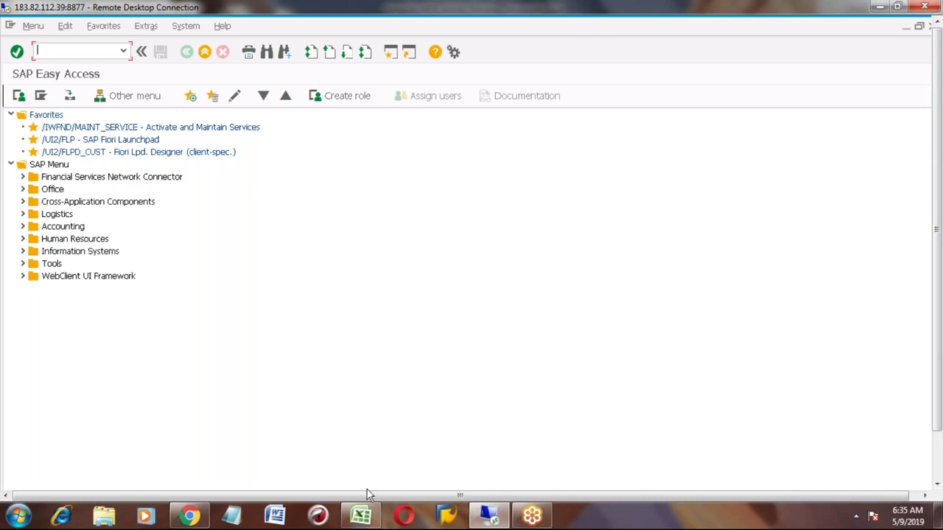
- Switch to the Excel notes and review the scenario heading with its Material and Supply Area entries
left_click(361, 516)
left_click(163, 215)
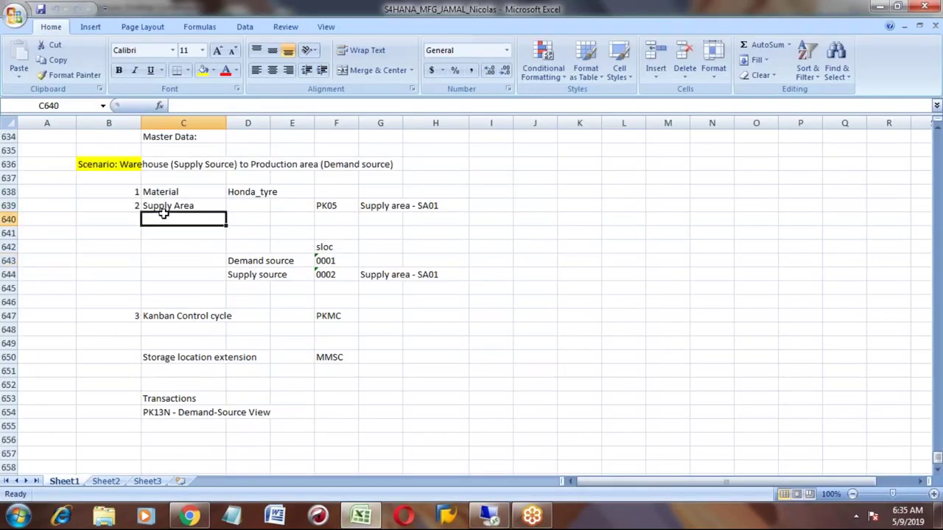
key("Up")
key("Up")
key("Up")
key("Up")
key("Up")
key("Left")
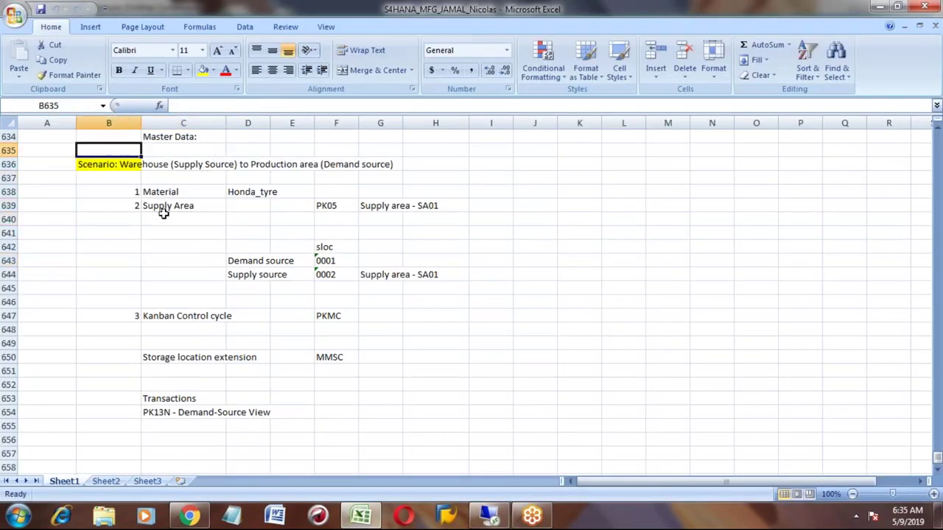
key("Down")
key("Down")
key("Down")
key("Down")
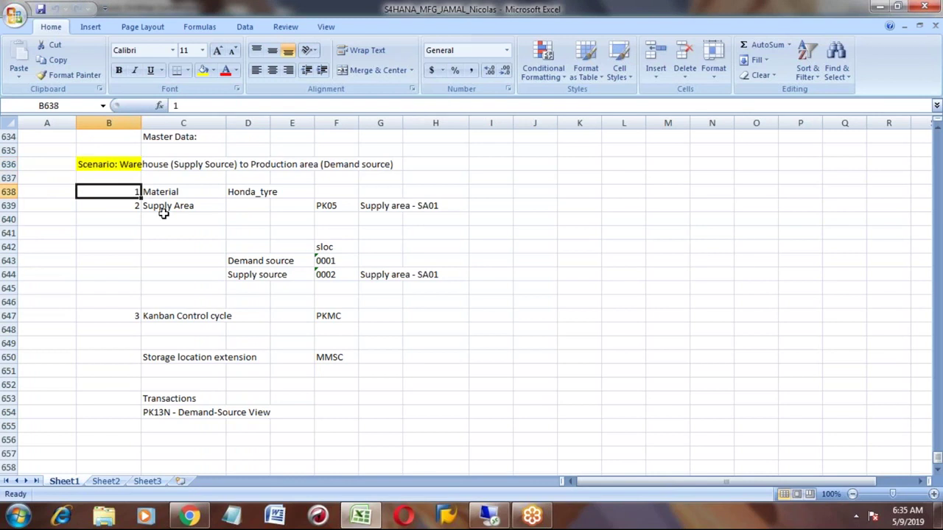
key("Right")
key("Up")
key("Up")
key("Up")
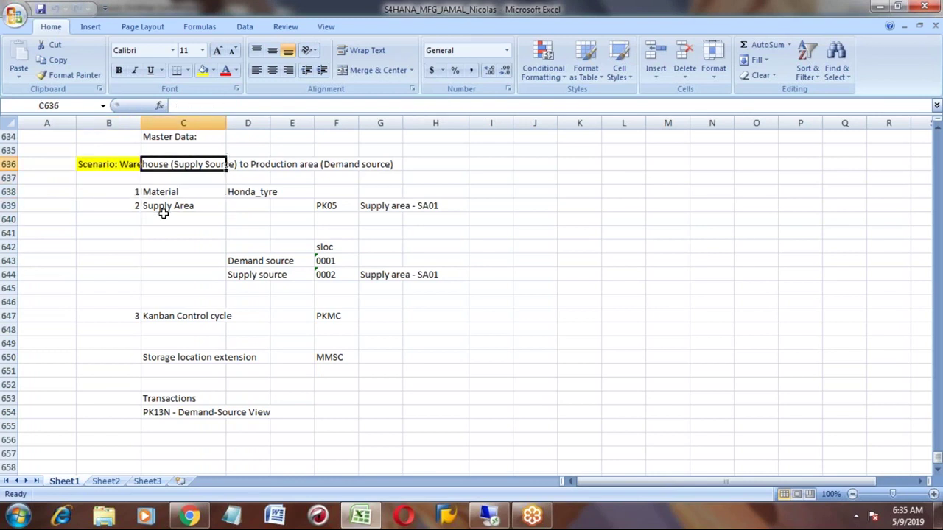
key("Down")
key("Down")
key("Down")
key("Up")
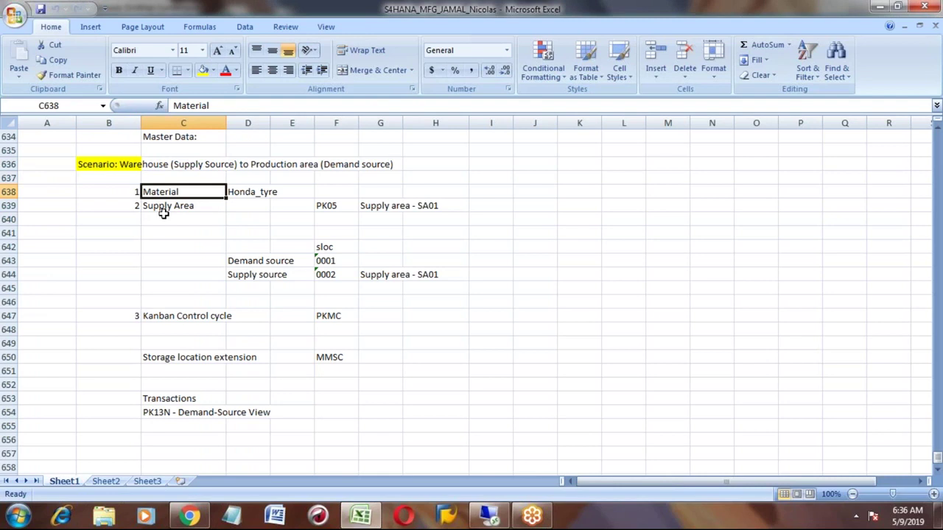
key("Left")
key("shift+Right")
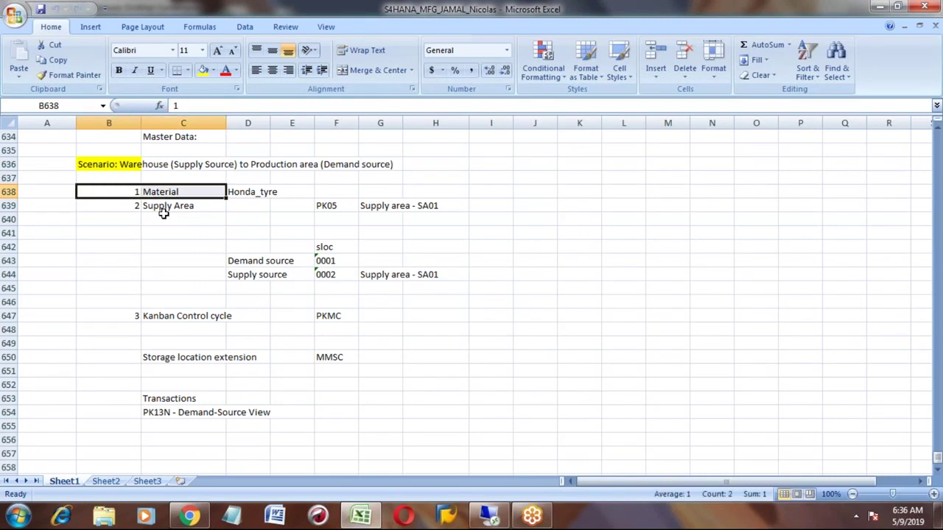
- Copy the highlighted scenario heading from B636 to B657, below the PK13N transaction note
key("Right")
key("Up")
key("Up")
key("Left")
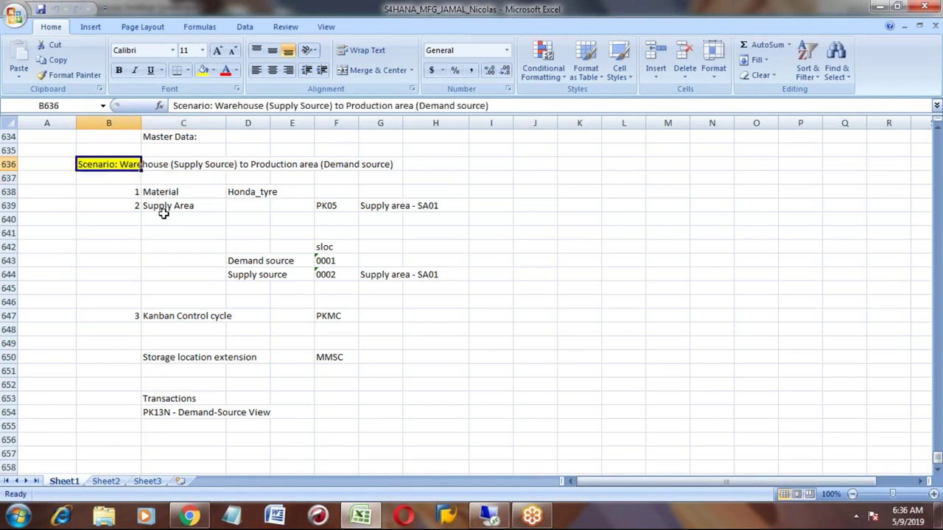
key("ctrl+c")
key("Down")
key("Down")
key("Down")
key("Down")
key("Down")
key("Down")
key("Down")
key("Down")
key("Down")
key("Down")
key("Down")
key("Down")
key("Down")
key("Down")
key("Down")
key("Down")
key("Down")
key("Down")
key("Down")
key("Down")
key("Up")
key("ctrl+v")
key("Down")
key("Down")
key("Down")
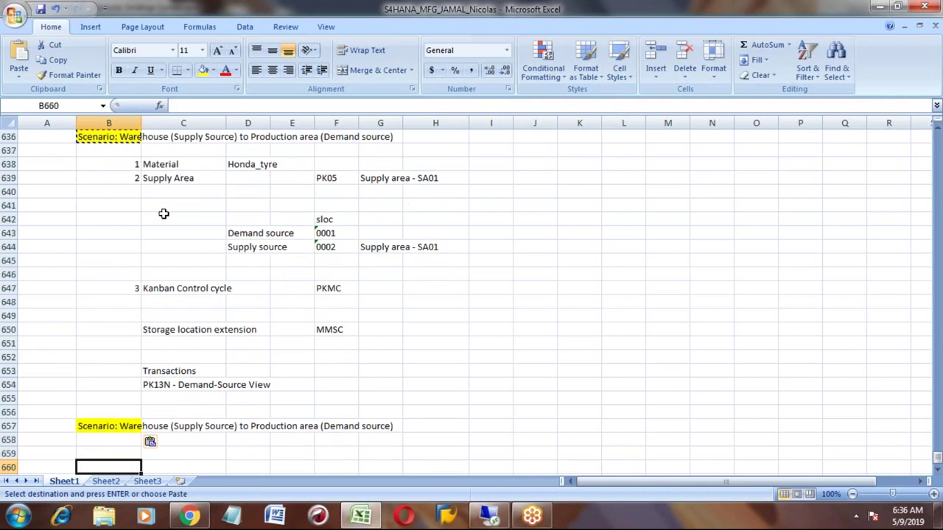
- Copy the numbered Material and Supply Area entries from B638:C639 to the new scenario block starting at B659
key("Down")
key("Down")
key("Down")
key("Down")
key("Down")
key("Up")
key("Up")
key("Up")
key("Up")
key("Up")
key("Up")
key("Up")
key("Up")
key("Up")
key("Up")
key("Up")
key("Up")
key("Up")
key("Up")
key("Up")
key("Up")
key("Up")
key("Up")
key("Up")
key("Up")
key("Up")
key("Up")
key("Up")
key("Up")
key("Up")
key("Up")
key("Up")
key("Up")
key("Down")
key("Right")
key("Left")
key("shift+Right")
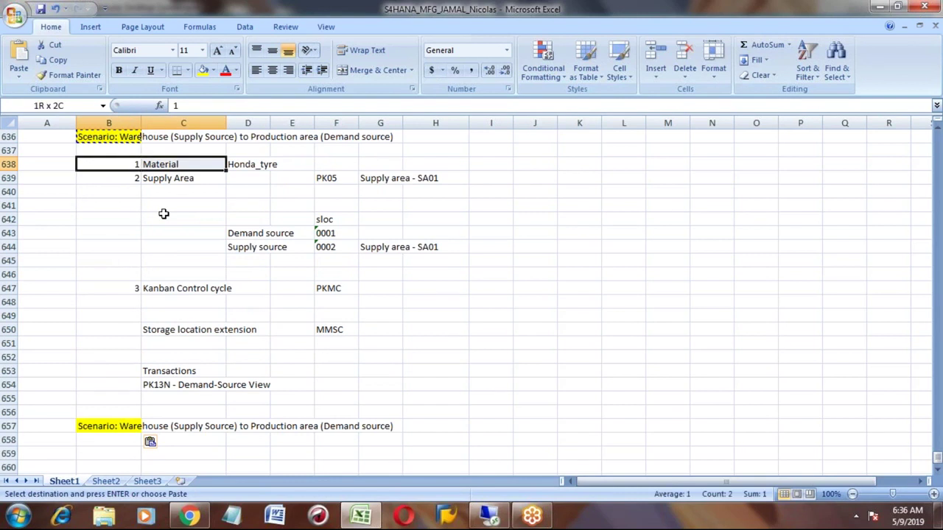
key("shift+Down")
key("ctrl+c")
key("Down")
key("Down")
key("Down")
key("Down")
key("Down")
key("Down")
key("Down")
key("Down")
key("Down")
key("Down")
key("Down")
key("Down")
key("Down")
key("Down")
key("Down")
key("Down")
key("Down")
key("Down")
key("Down")
key("Down")
key("Down")
key("Up")
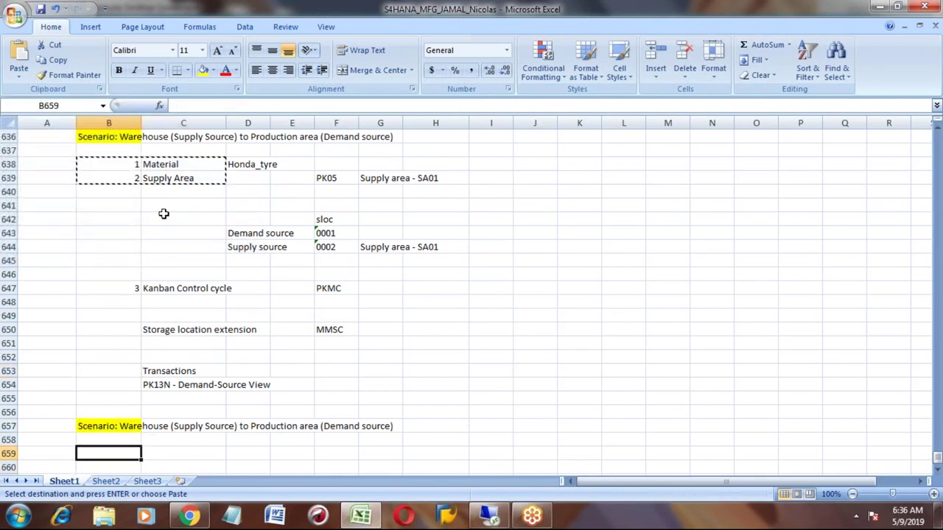
key("ctrl+v")
- Switch to the SAP remote session and open the Display Material transaction mm03
key("Right")
key("Right")
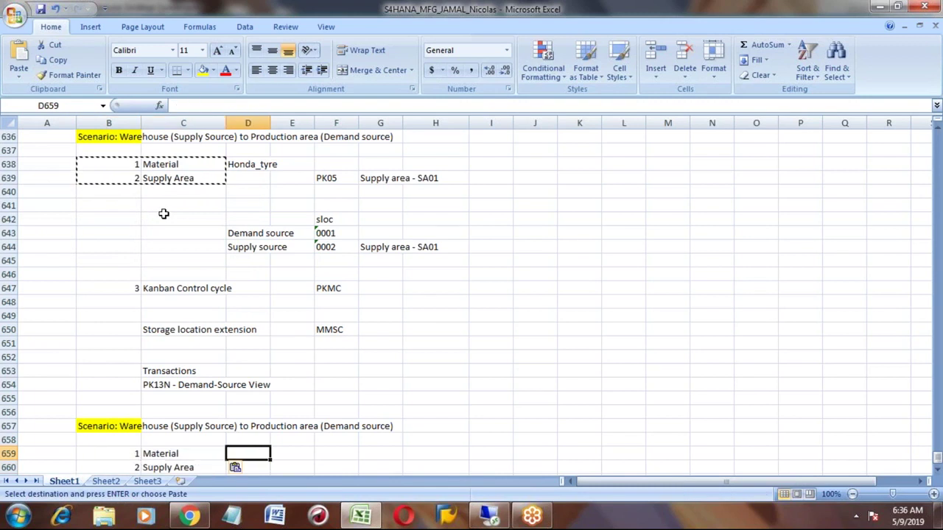
key("Right")
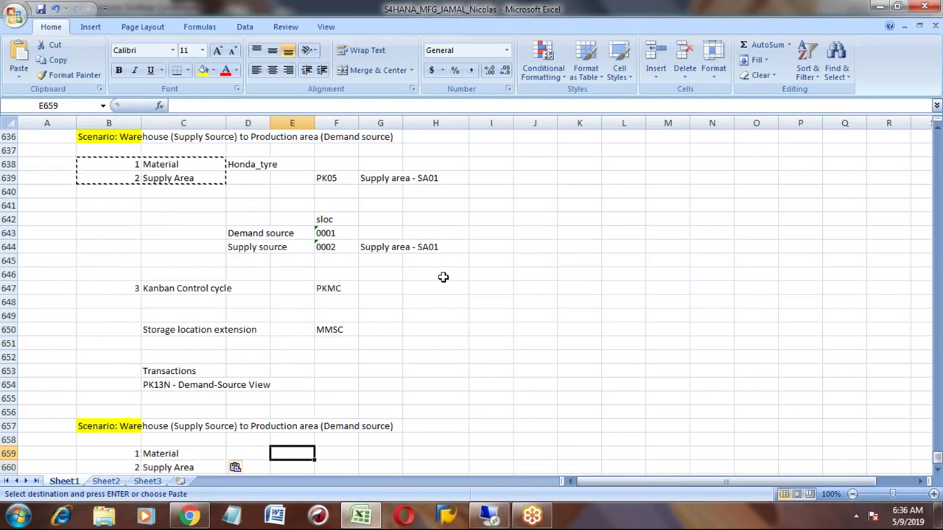
left_click(490, 517)
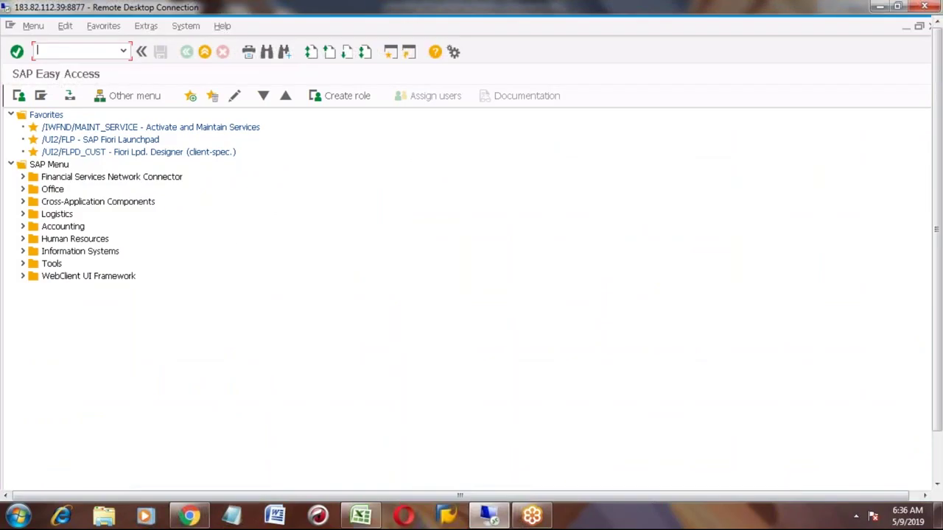
type("mm")
key("BackSpace")
key("BackSpace")
type("mm03")
key("Return")
- Look up materials matching "trac" in the Material field and choose TRACTOR_BLADE
type("tra")
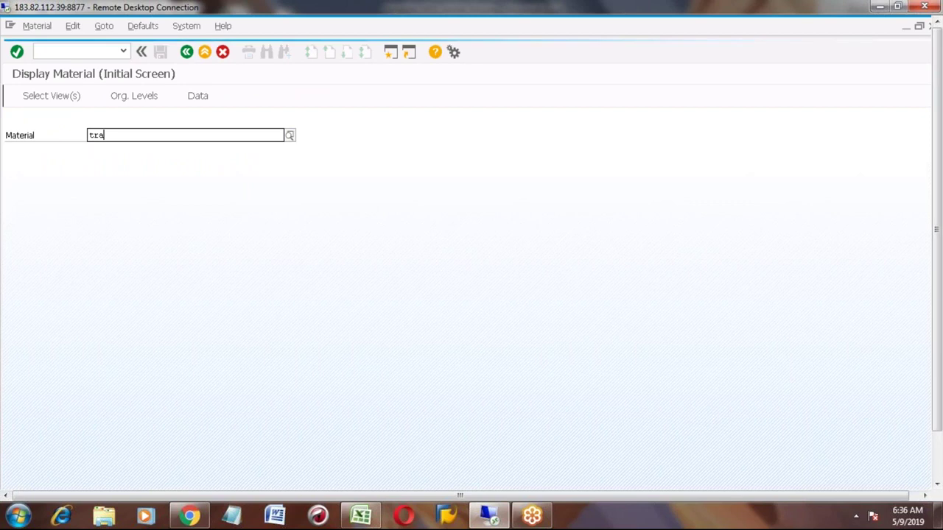
type("ck")
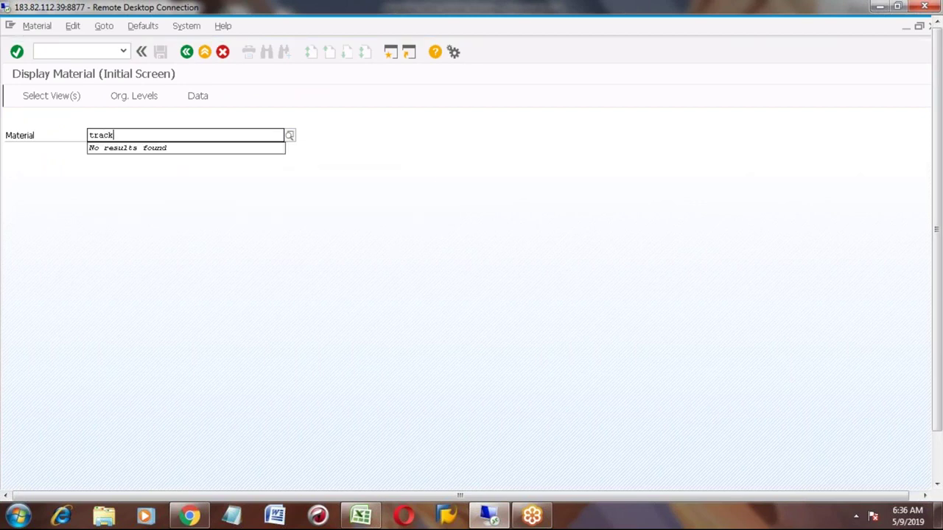
key("BackSpace")
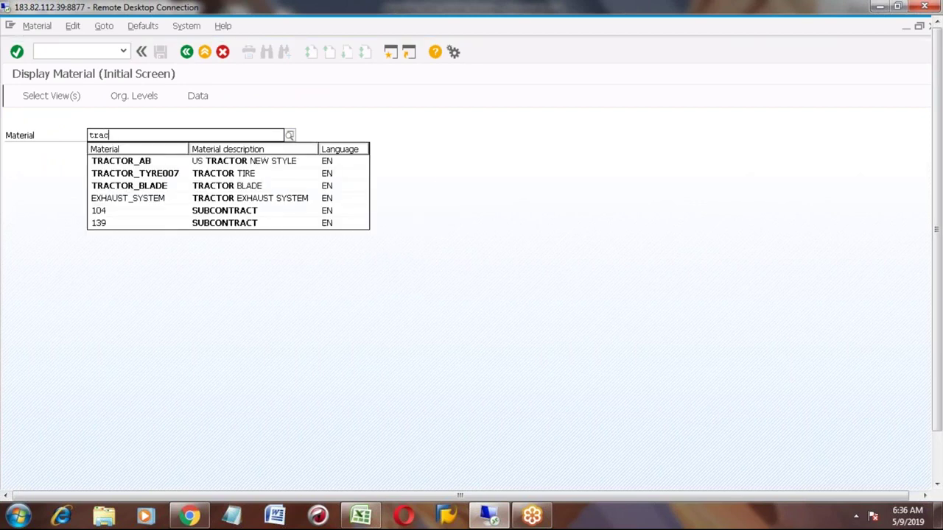
key("Down")
key("Down")
key("Down")
key("Return")
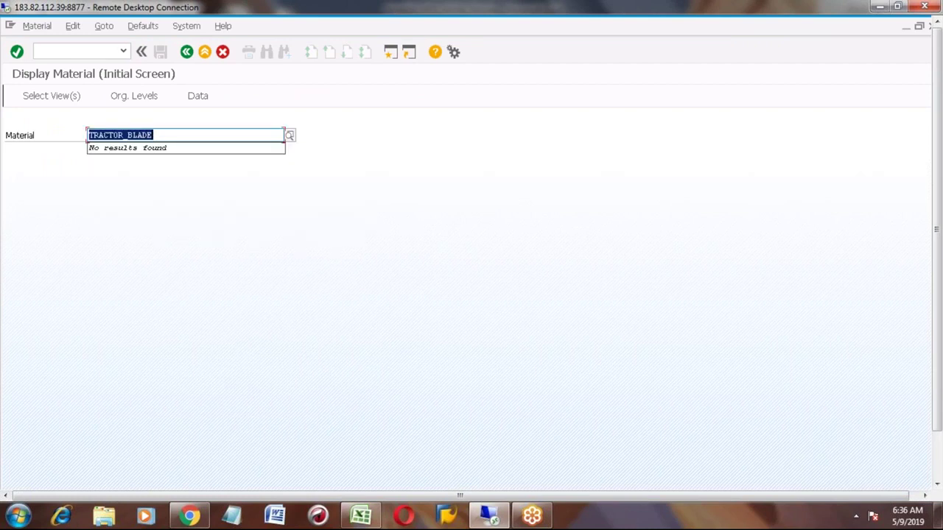
- Switch back to Excel and enter Tractor_blade in E659 as the new scenario's material
key("alt+Tab")
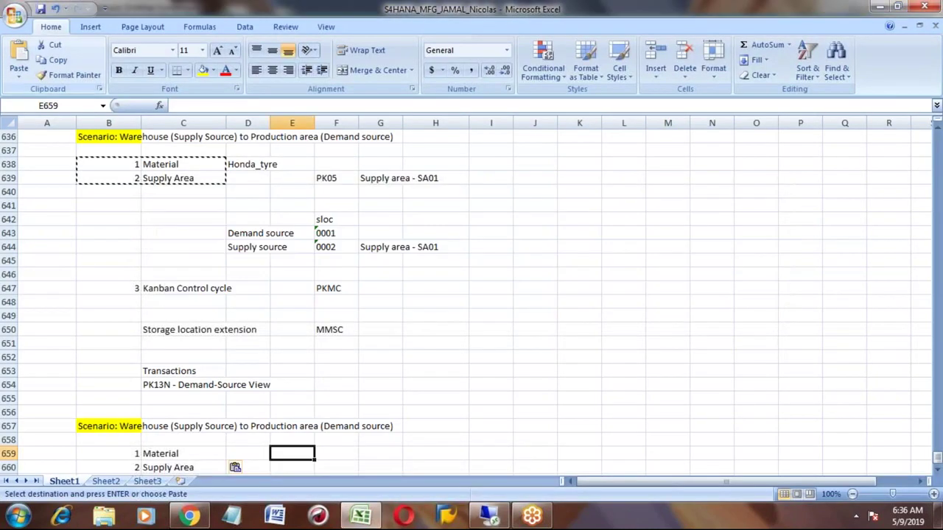
key("ctrl+v")
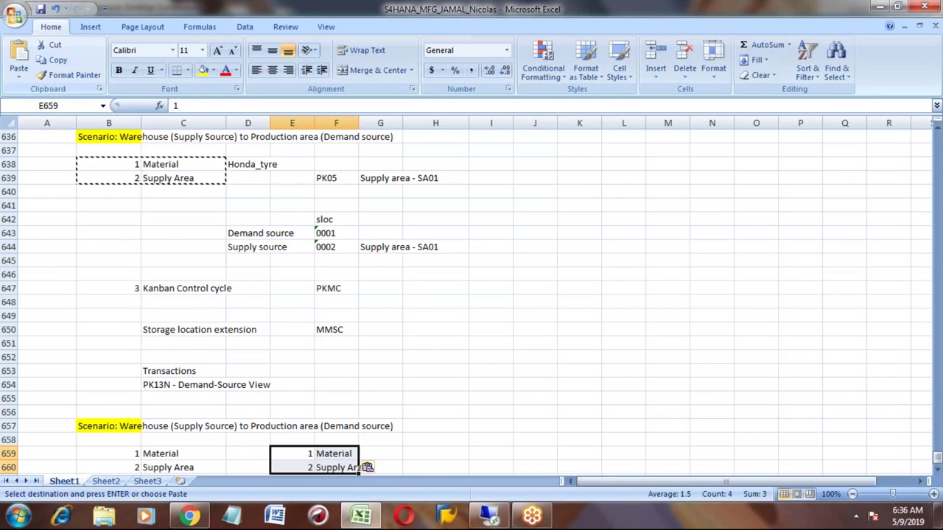
key("ctrl+z")
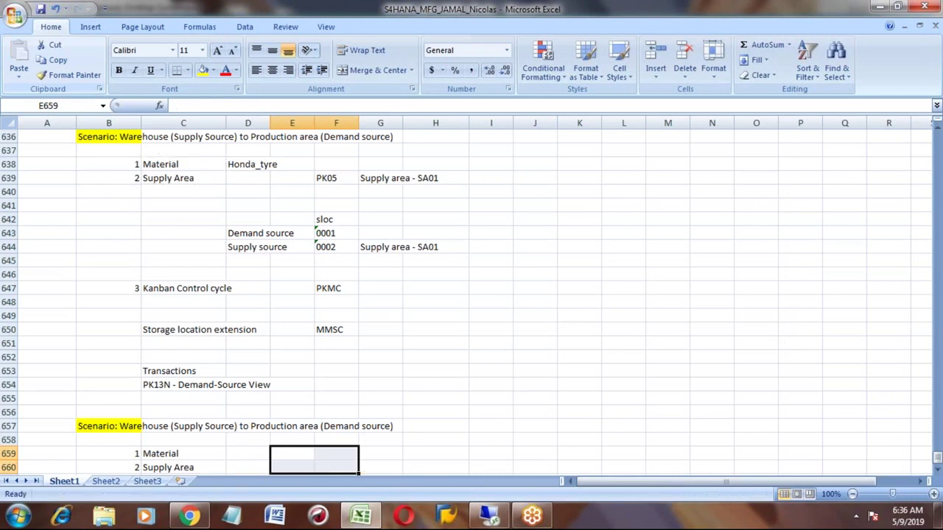
left_click(292, 453)
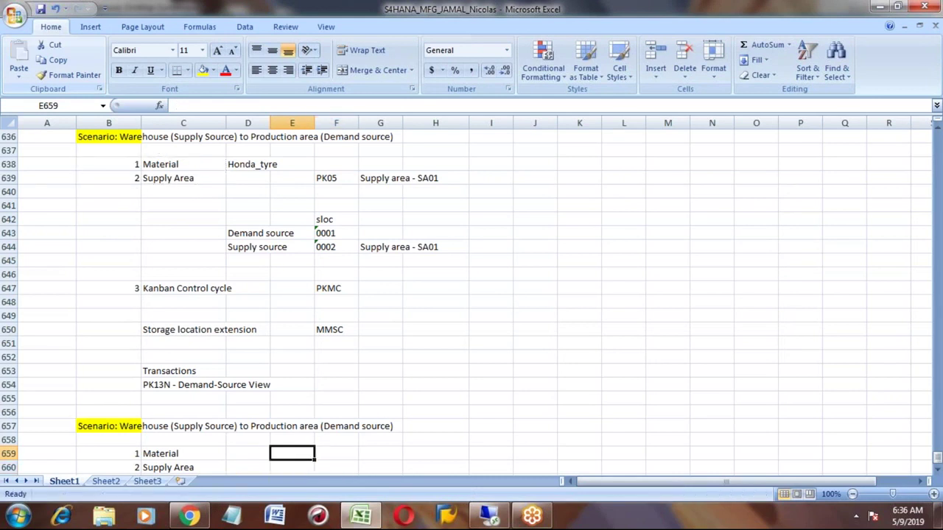
type("Tractor_blade")
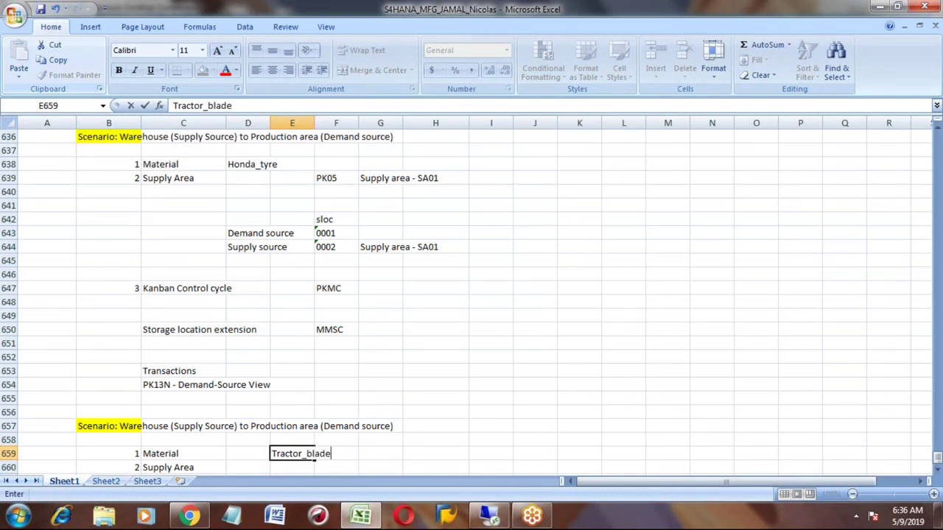
key("Return")
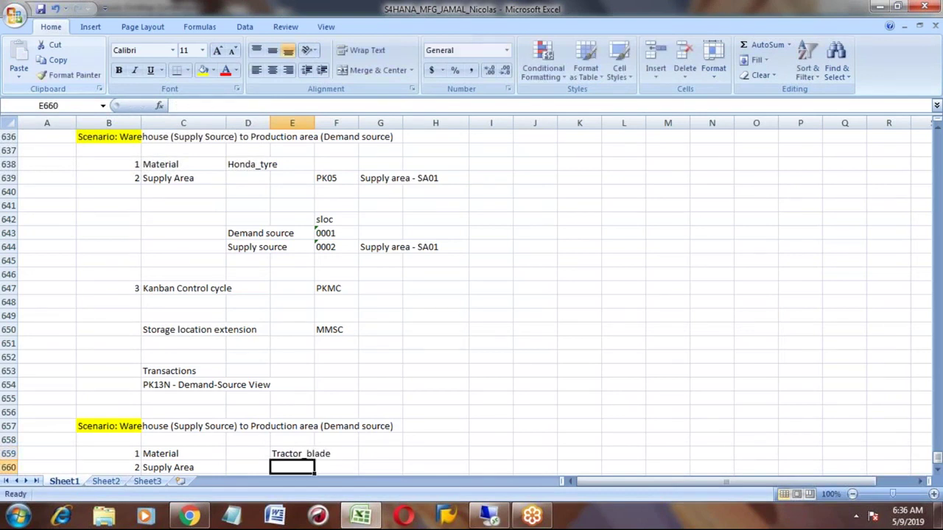
scroll(471, 294, "down", 1)
left_click(108, 412)
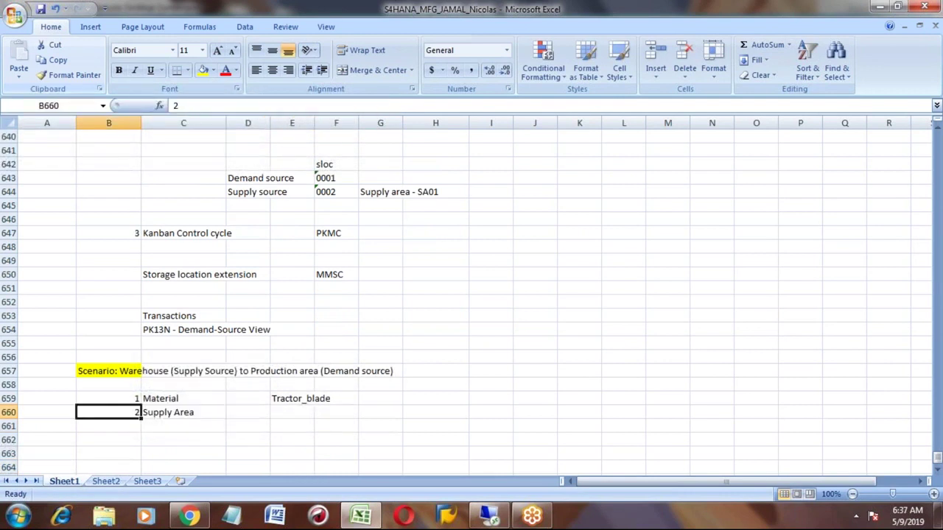
left_click(183, 413)
key("Down")
key("Down")
key("Down")
key("Down")
key("Down")
key("Down")
key("Down")
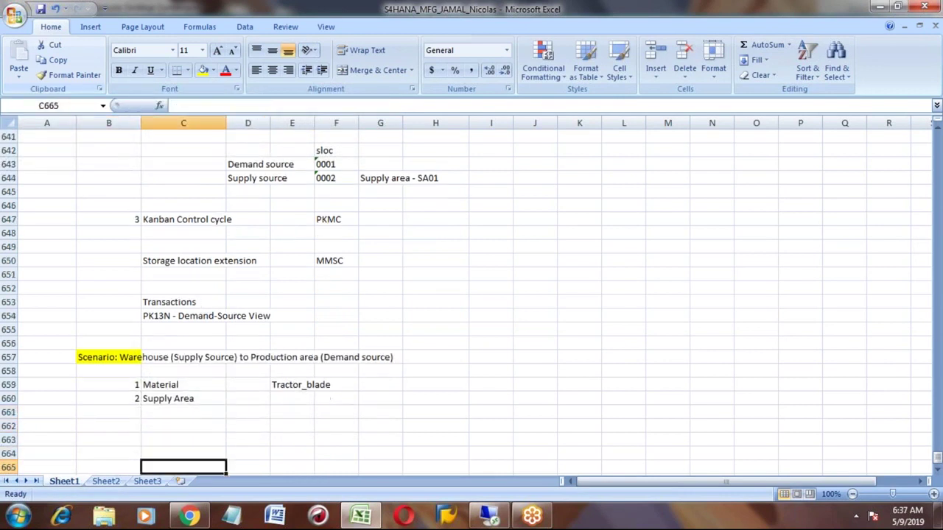
key("Down")
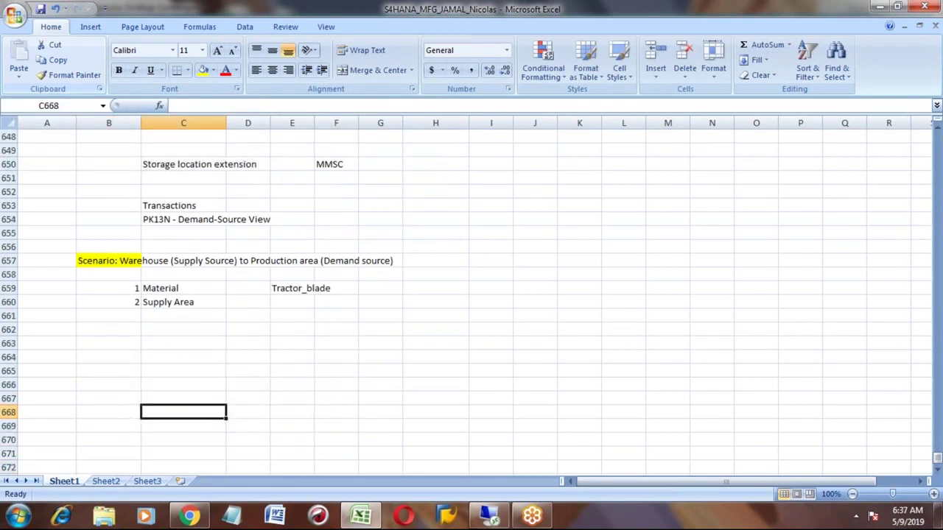
- Open the recent PP process flow presentation in PowerPoint and select slide 3
left_click(16, 515)
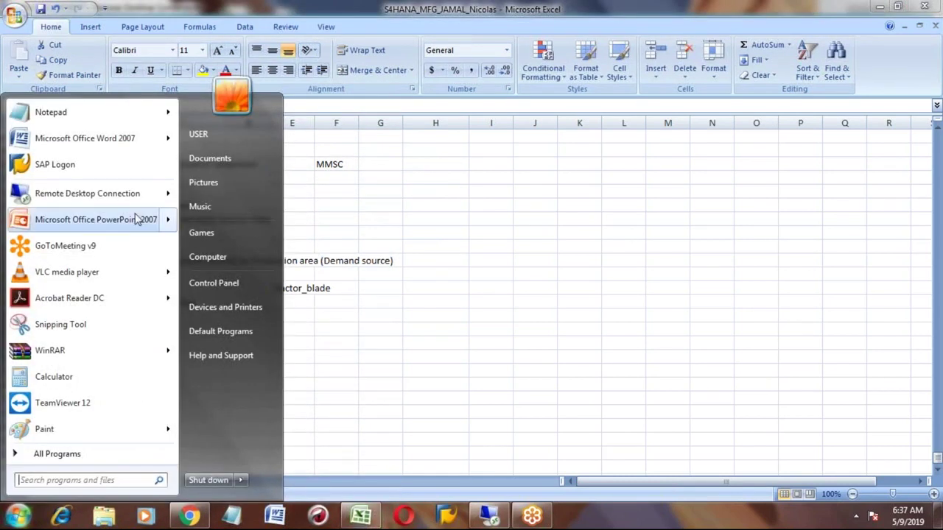
mouse_move(155, 220)
left_click(234, 124)
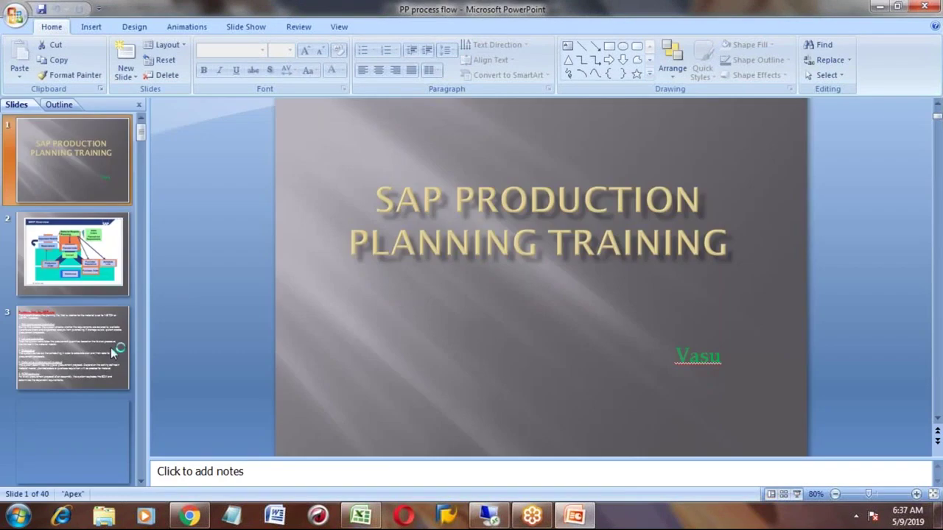
left_click(107, 351)
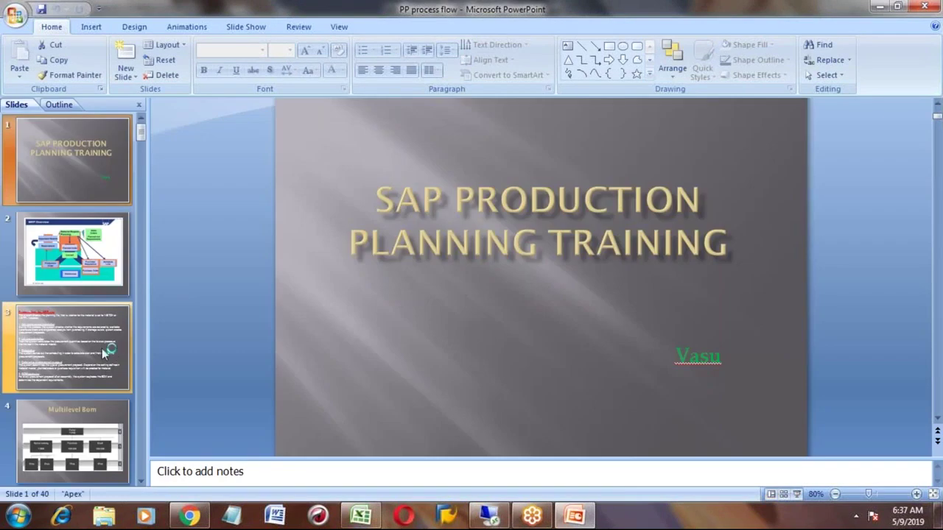
- Browse forward through the presentation to slide 33 and examine the KANBAN Principle diagram
key("Down")
key("Down")
key("Down")
key("Down")
key("Down")
key("Down")
key("Down")
key("Down")
key("Down")
key("Down")
key("Down")
key("Down")
key("Down")
key("Down")
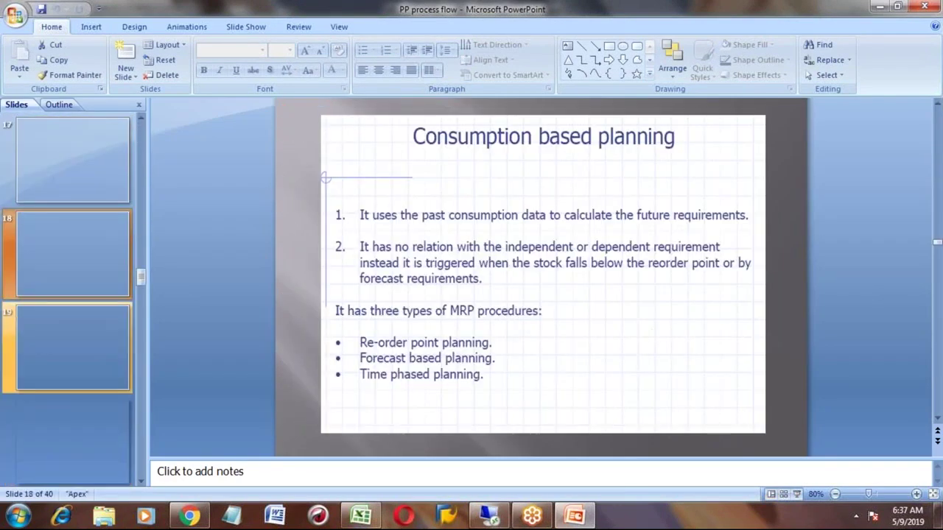
key("Down")
key("Down")
key("Down")
key("Down")
key("Down")
key("Down")
key("Down")
key("Down")
key("Down")
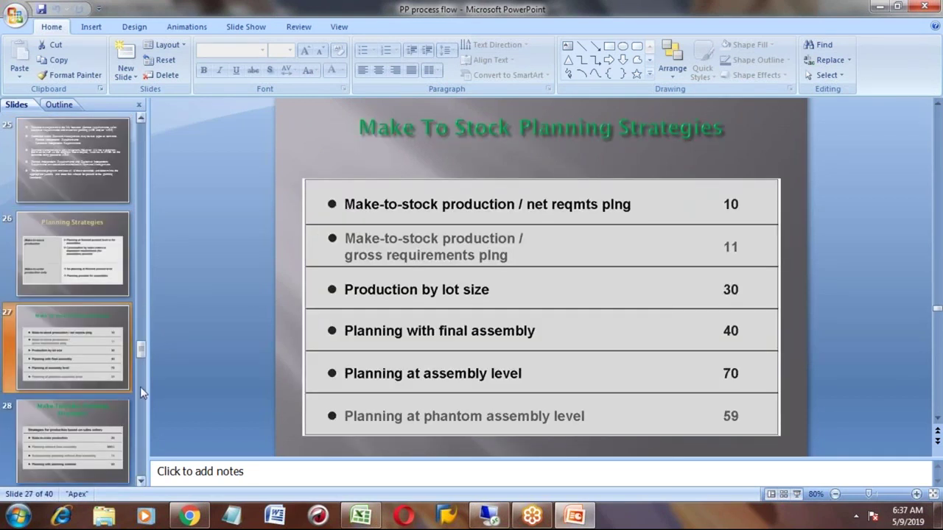
scroll(140, 387, "down", 2)
scroll(140, 433, "down", 4)
left_click(82, 352)
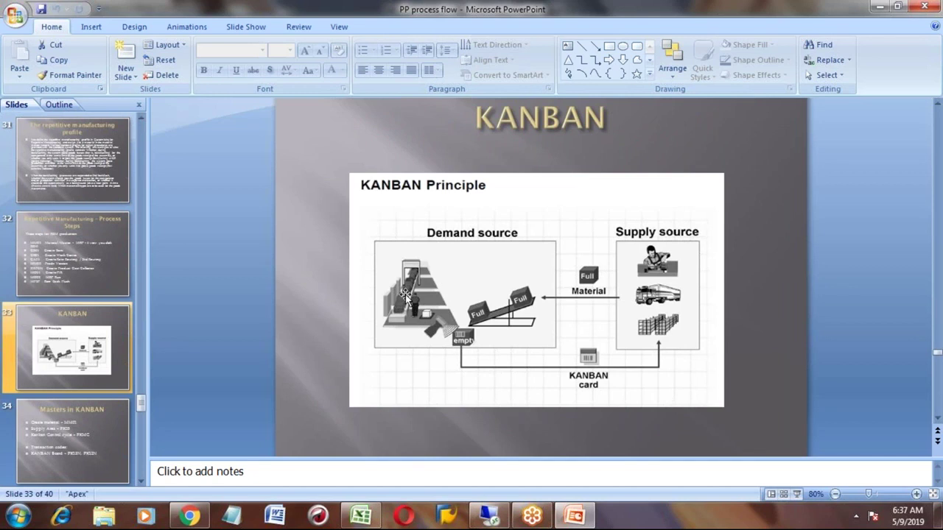
- Switch to Excel and copy the PK05 and "Supply area - SA01" cells from F639:G639 into E660:F660 of the new scenario
key("alt+Tab")
left_click(181, 302)
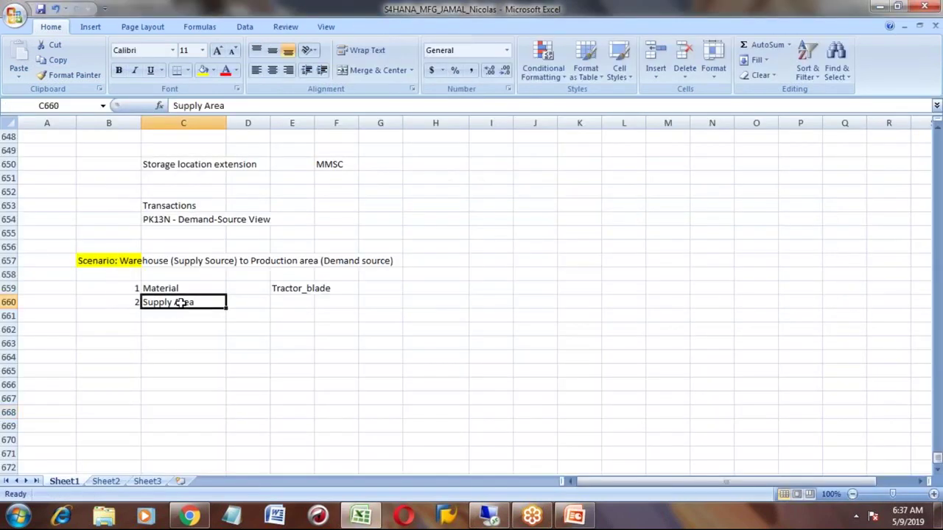
key("Right")
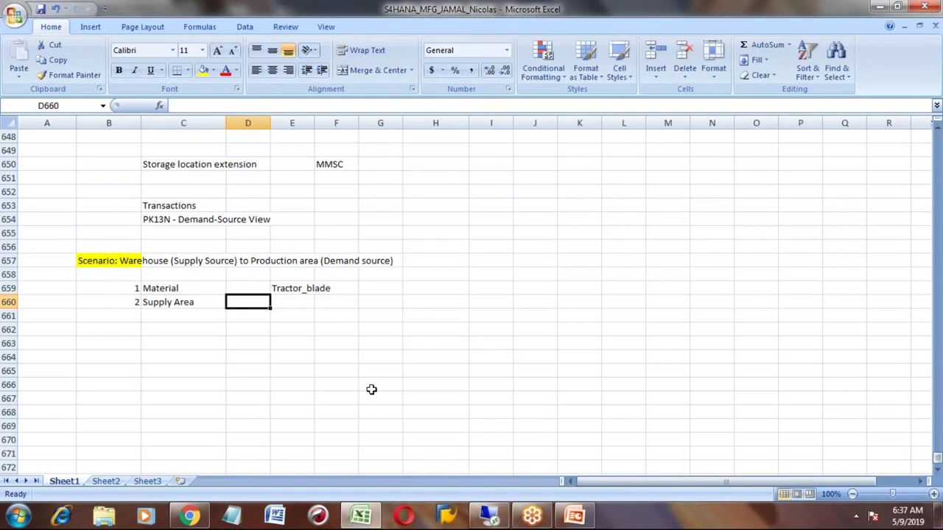
left_click(299, 302)
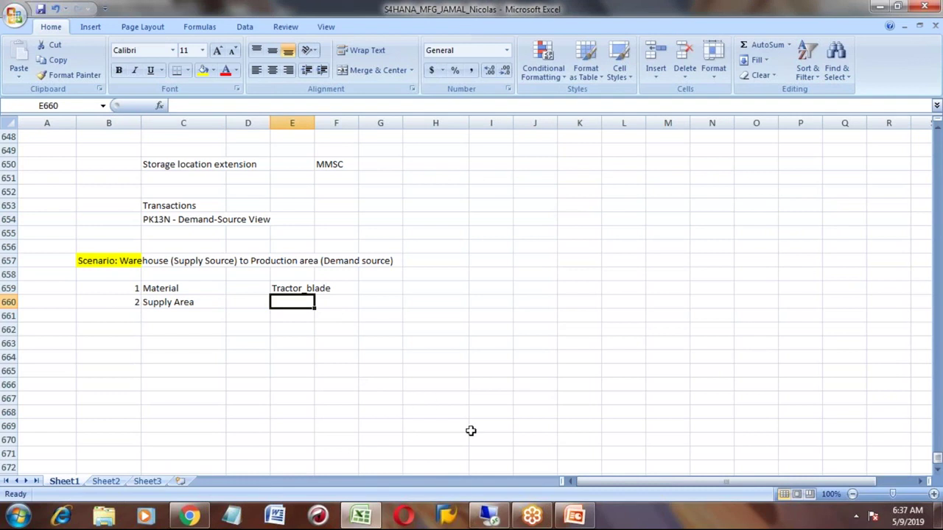
key("Up")
key("Up")
key("Up")
key("Up")
key("Up")
key("Up")
key("Up")
key("Up")
key("Up")
key("Up")
key("Up")
key("Up")
key("Up")
key("Up")
key("Up")
key("Up")
key("Up")
key("Up")
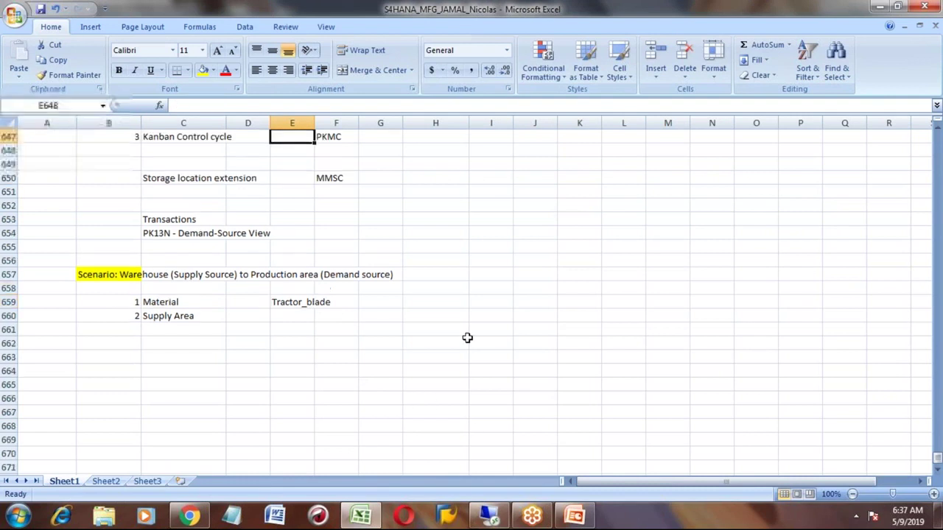
key("Up")
key("Up")
key("Up")
key("Up")
key("Up")
key("Up")
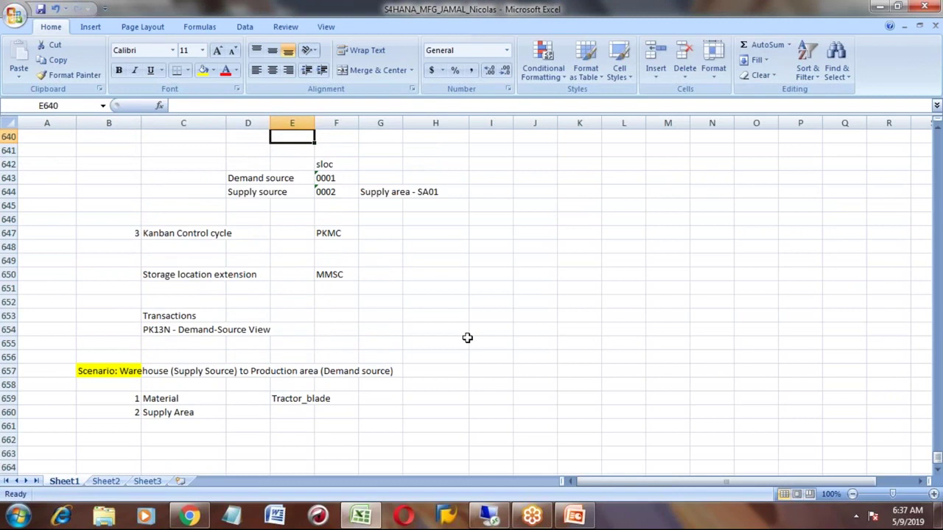
key("Down")
key("Down")
key("Right")
key("Down")
key("shift+Right")
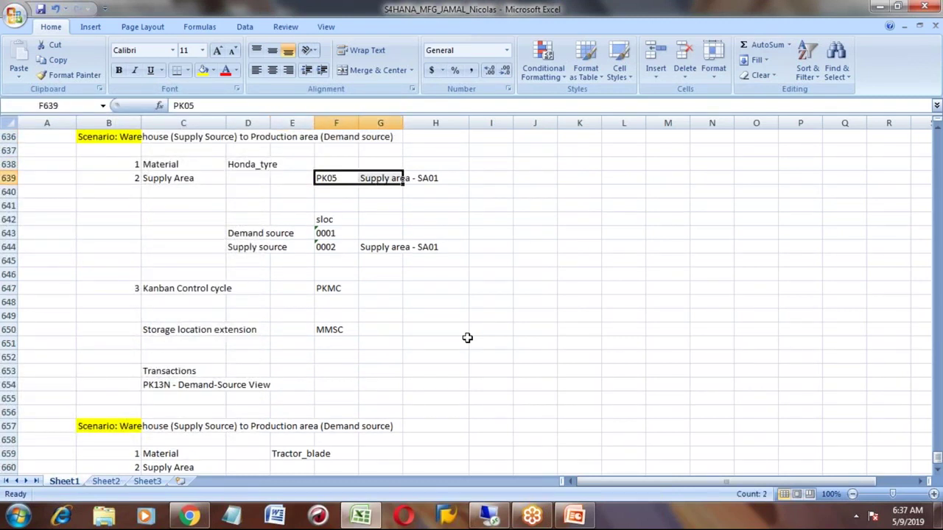
key("ctrl+c")
key("Down")
key("Down")
key("Down")
key("Down")
key("Down")
key("Down")
key("Down")
key("Down")
key("Down")
key("Down")
key("Down")
key("Down")
key("Down")
key("Down")
key("Down")
key("Down")
key("Down")
key("Down")
key("Down")
key("Down")
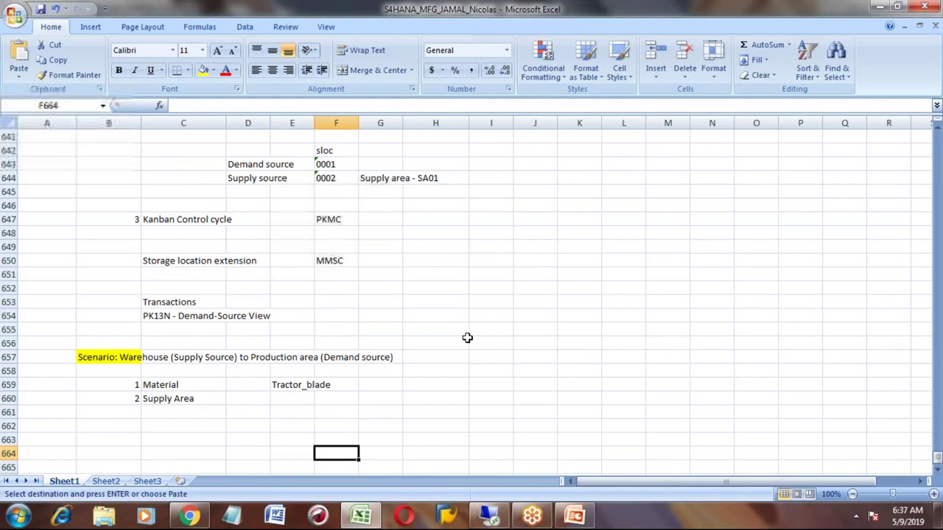
key("Up")
key("Left")
key("ctrl+v")
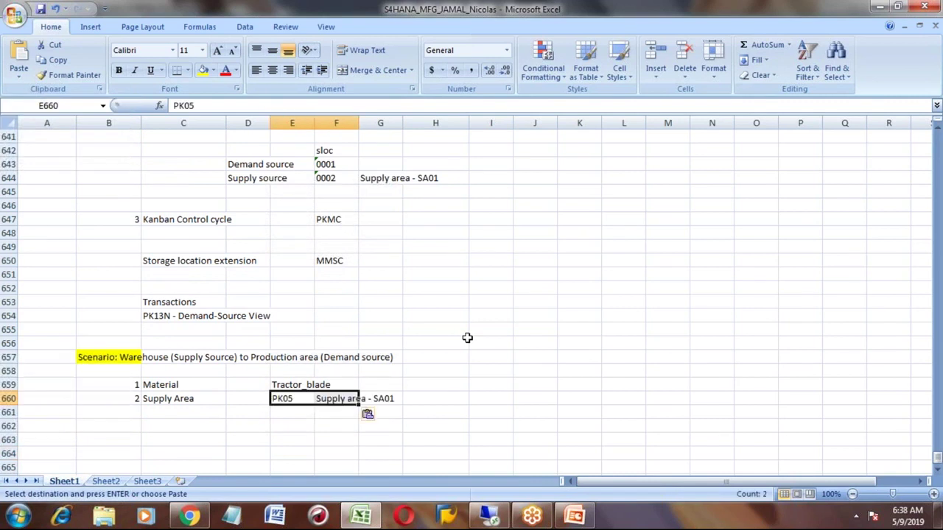
- Enter "Storage location - 0001" in H660 beside the new scenario's supply area
left_click(293, 399)
left_click(433, 400)
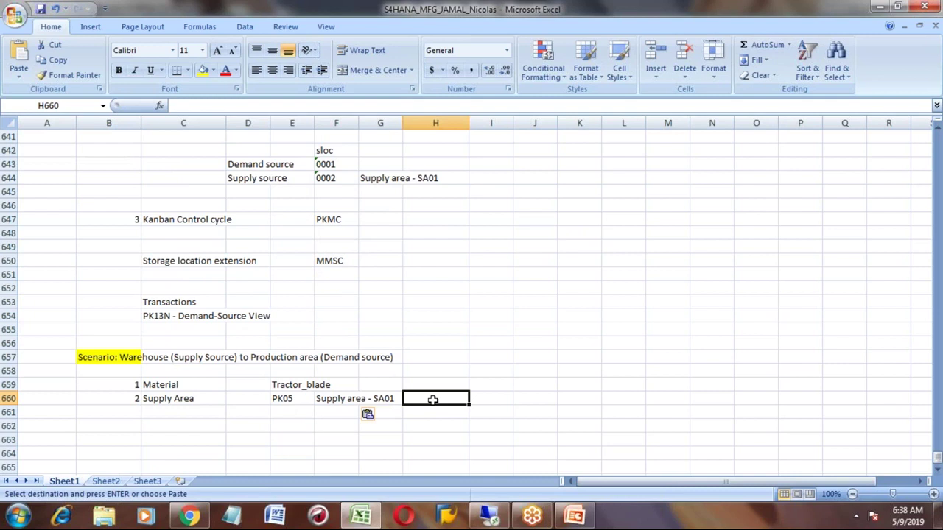
type("Storage location - 0001")
key("Return")
key("Up")
key("Down")
key("Down")
key("Down")
key("Down")
key("Down")
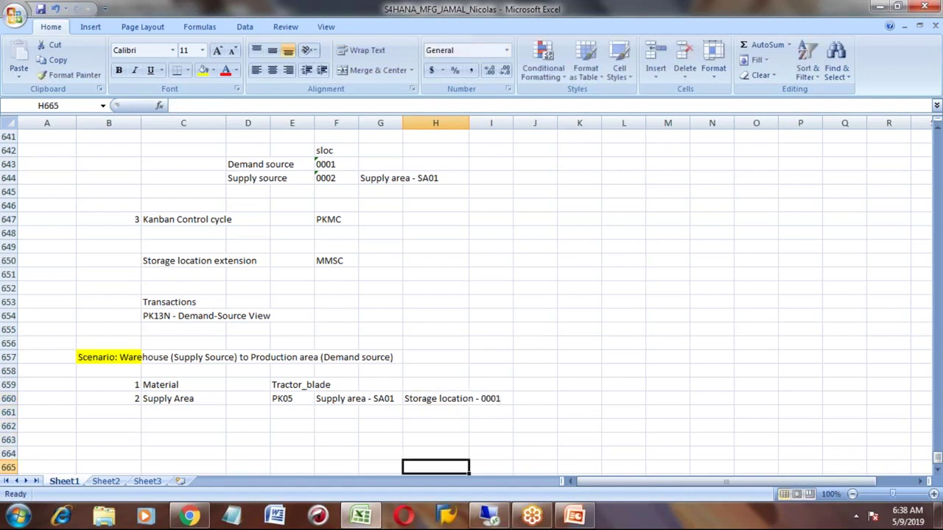
left_click(427, 398)
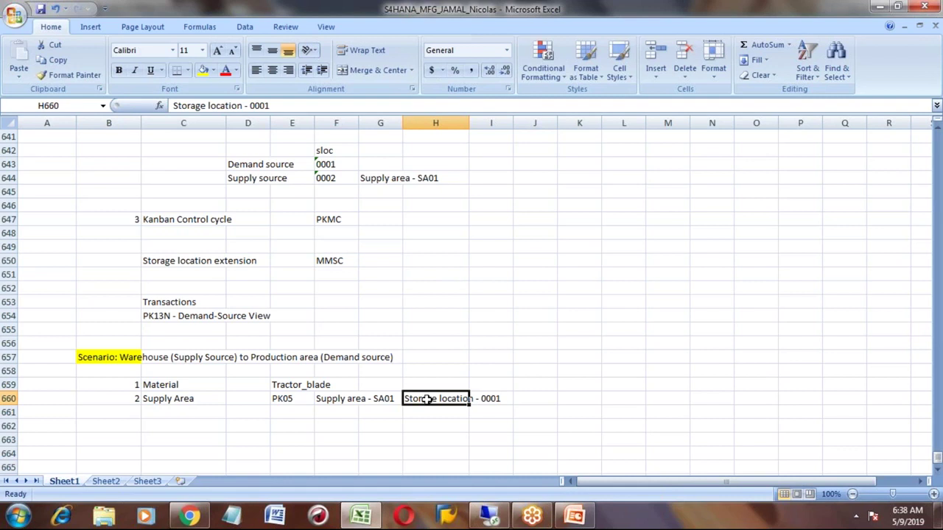
- Switch to the SAP remote session and open transaction pk05 for plant 7777
left_click(490, 518)
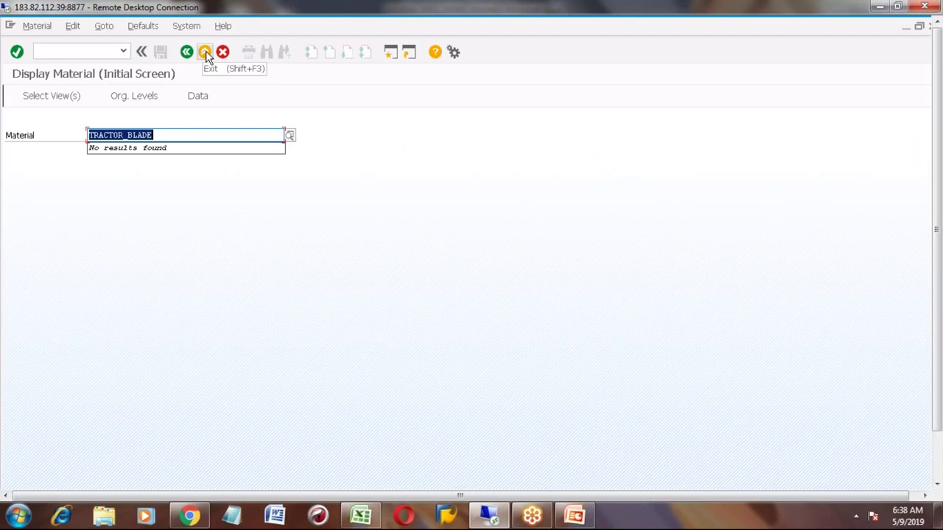
left_click(79, 50)
type("/n")
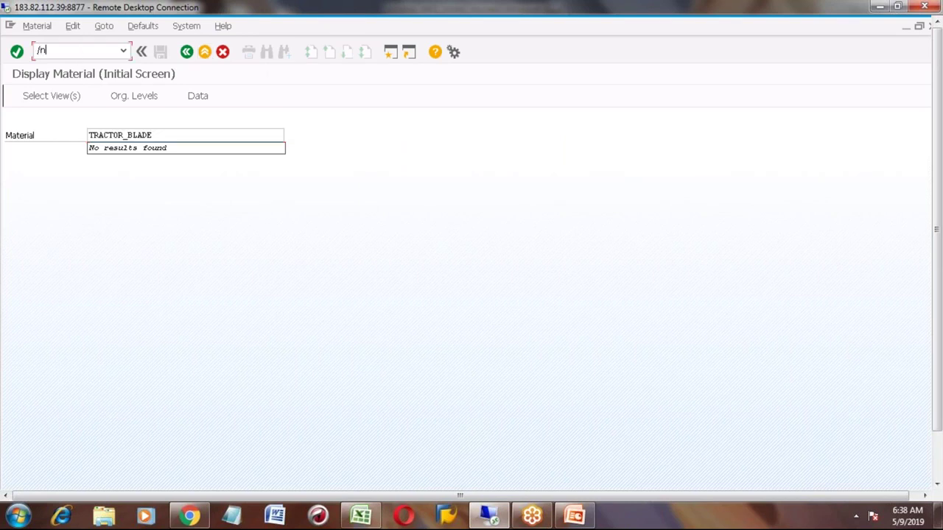
type("pk05")
key("Return")
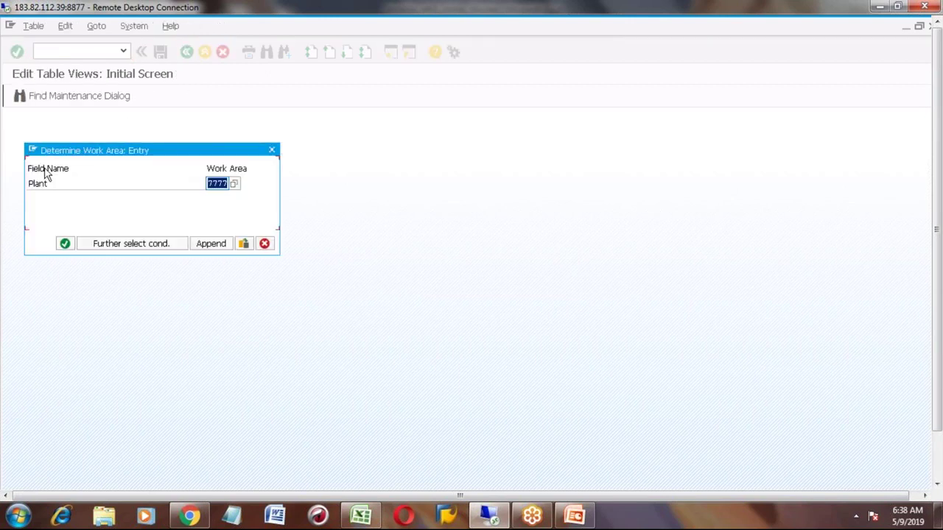
left_click(65, 244)
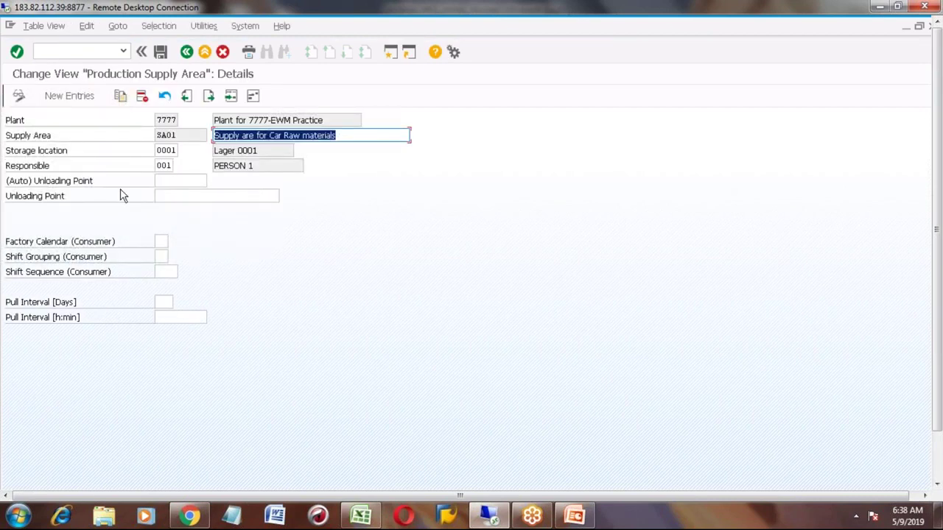
- Create a new supply area entry SA02 in plant 7777 with the description "Supply are for Tractor blade"
left_click(78, 97)
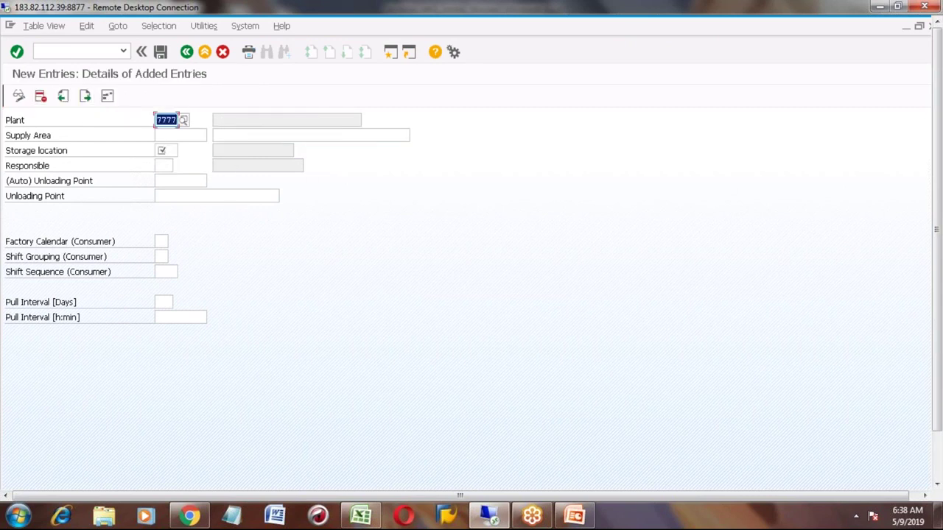
left_click(162, 118)
left_click(169, 136)
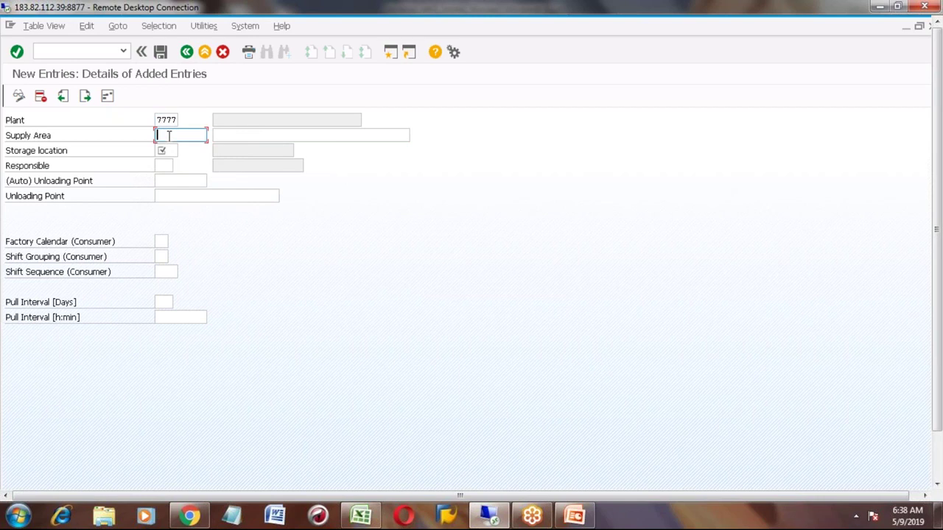
type("SA02")
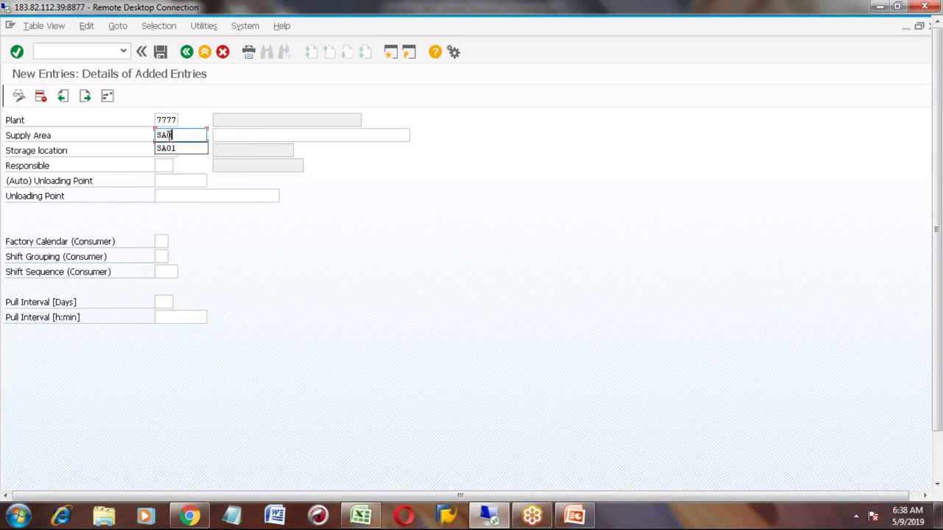
left_click(246, 134)
type("su")
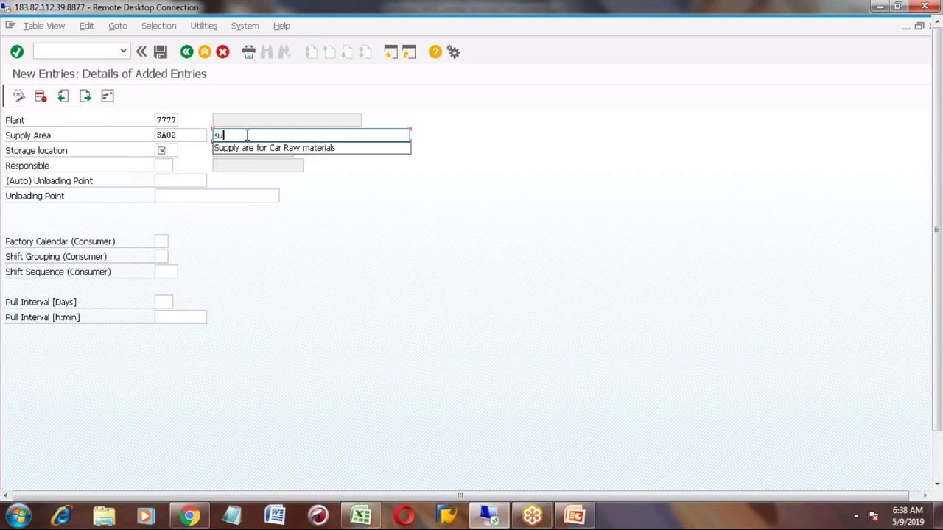
key("Down")
key("Return")
key("BackSpace")
key("BackSpace")
key("BackSpace")
key("BackSpace")
key("BackSpace")
key("BackSpace")
key("BackSpace")
key("BackSpace")
key("BackSpace")
key("BackSpace")
key("BackSpace")
key("BackSpace")
key("BackSpace")
key("BackSpace")
key("BackSpace")
key("BackSpace")
key("BackSpace")
type("Trac")
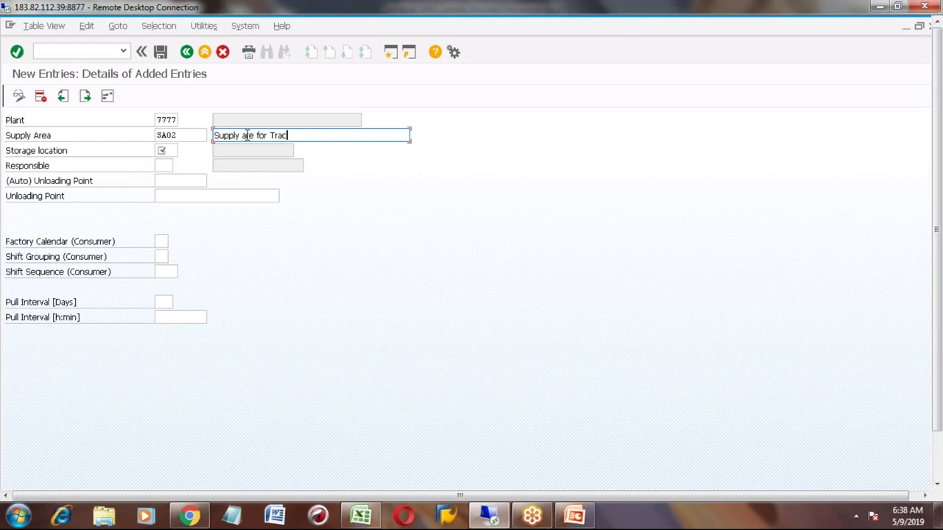
type("tor blade")
- Assign storage location 0001 and responsible 001 to supply area SA02
left_click(165, 150)
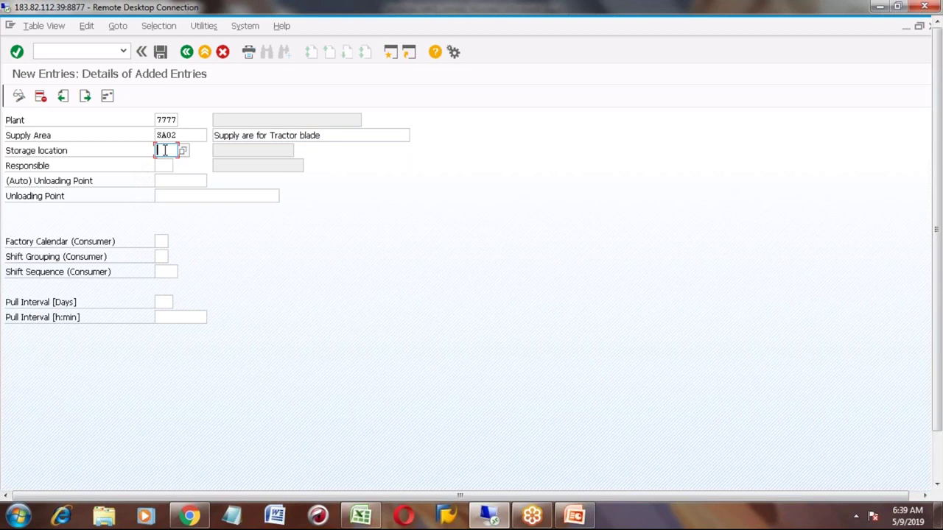
type("0001")
left_click(162, 165)
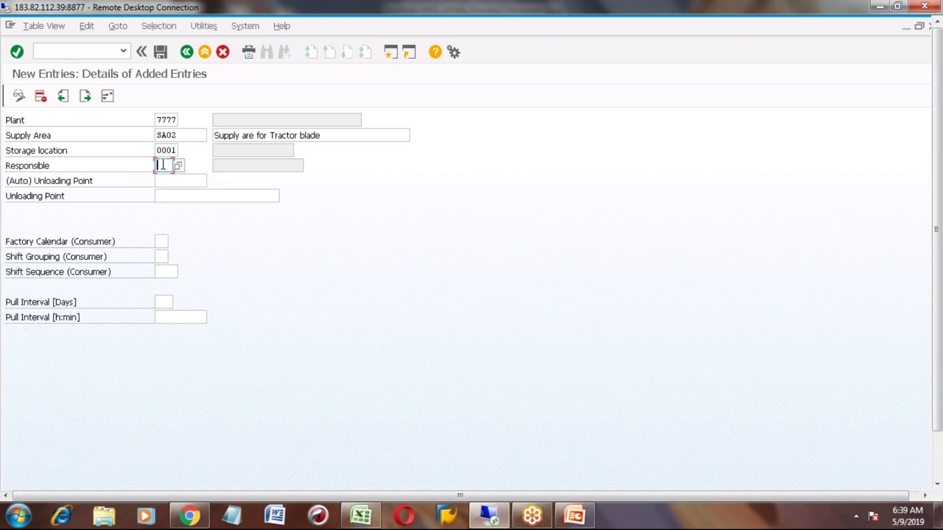
type("001")
- Re-enter 0001 as the storage location of SA02, validate the entry and save it
left_click(173, 151)
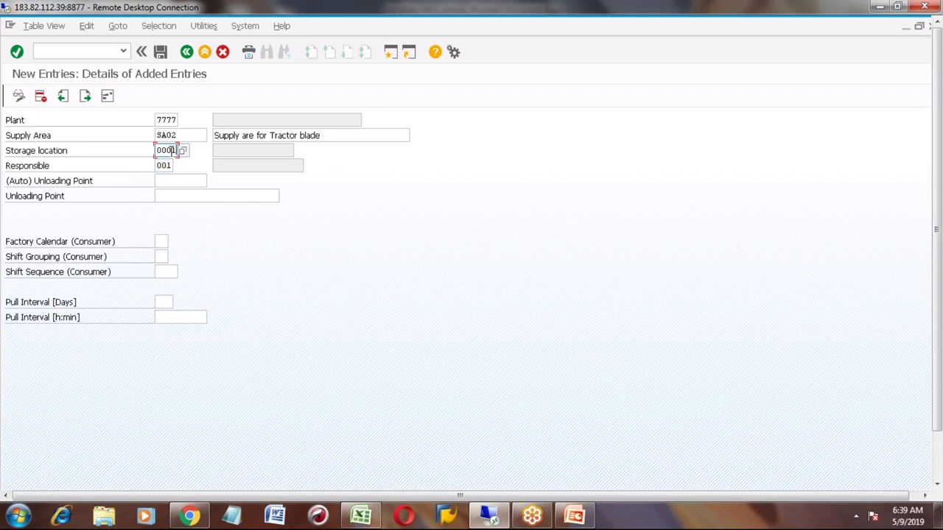
key("BackSpace")
key("BackSpace")
key("BackSpace")
key("BackSpace")
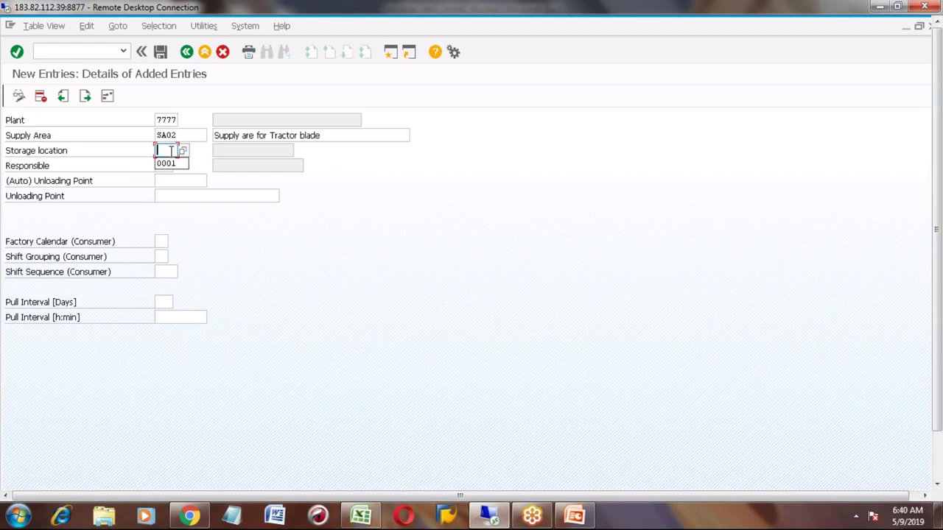
type("0001")
key("Return")
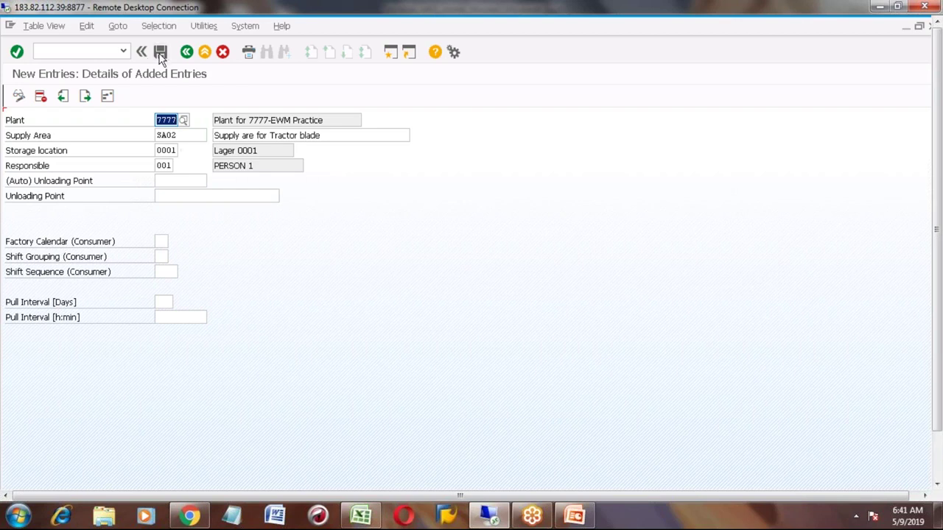
key("Return")
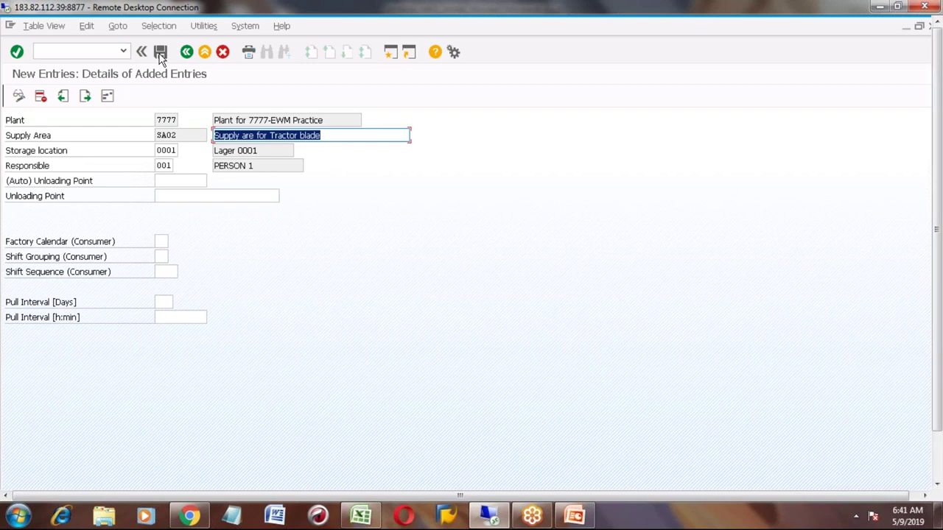
- Leave the production supply area maintenance and return to the SAP Easy Access screen
left_click(188, 139)
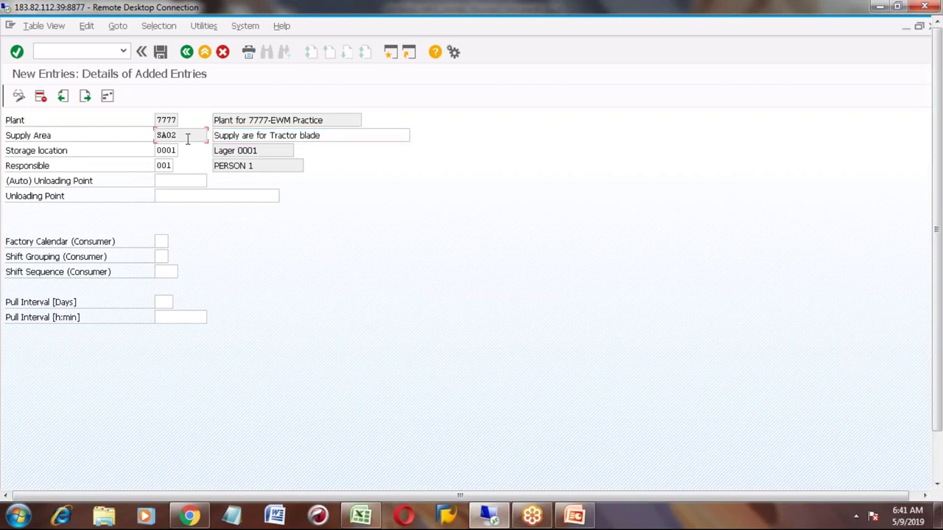
left_click(186, 52)
left_click(186, 52)
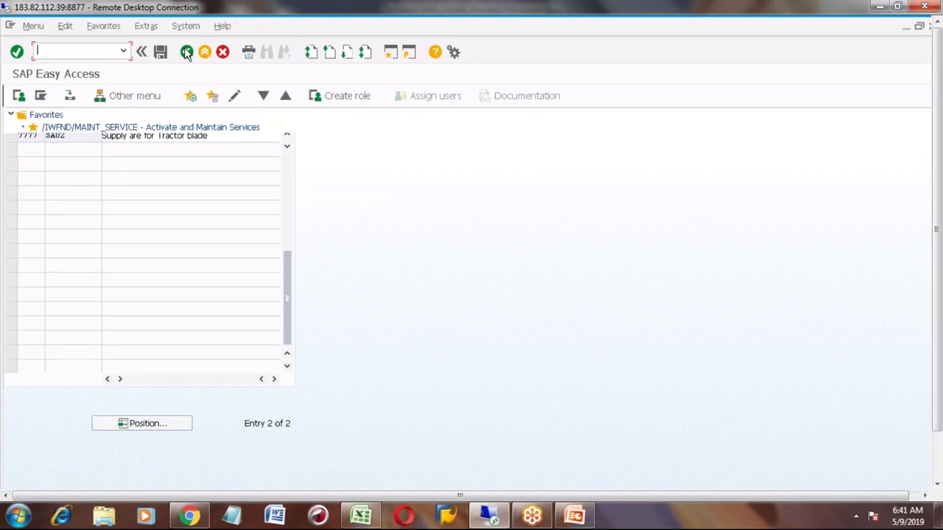
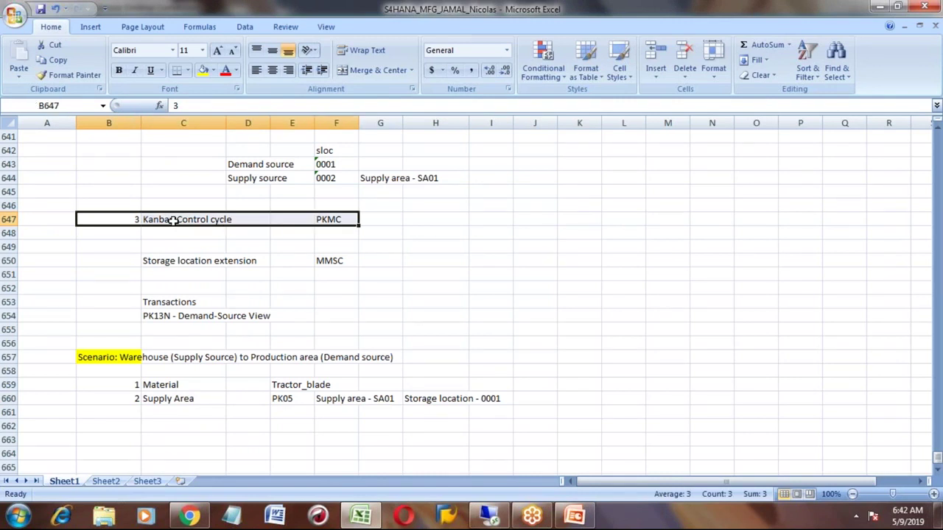
- Copy the "Kanban Control cycle" PKMC row from row 647 into row 663 as item 3 of the warehouse-to-production scenario
key("ctrl+c")
key("Down")
key("Down")
key("Down")
key("Down")
key("Down")
key("Down")
key("Down")
key("Down")
key("Down")
key("Down")
key("Down")
key("Down")
key("Down")
key("Down")
key("Down")
key("Down")
key("Down")
key("Up")
key("ctrl+v")
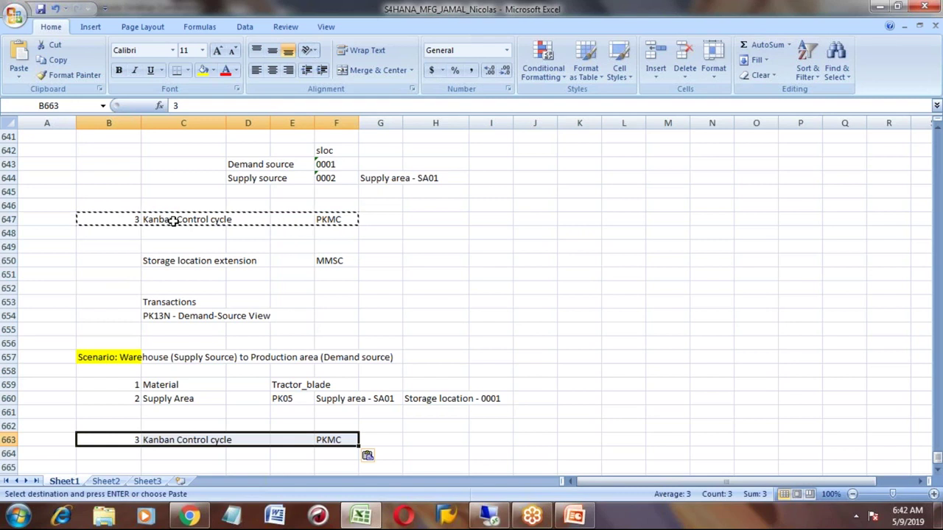
key("Down")
key("Down")
key("Down")
key("Down")
key("Down")
key("Up")
key("Up")
key("Up")
key("Right")
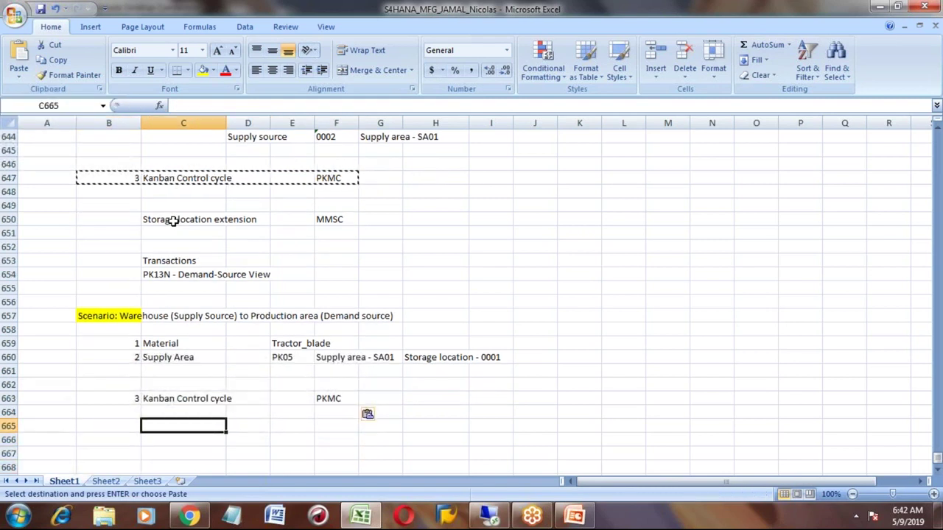
- Switch to SAP, start transaction PKMC, set the supply area to SA02 for plant 7777 and turn on change mode
key("alt+Tab")
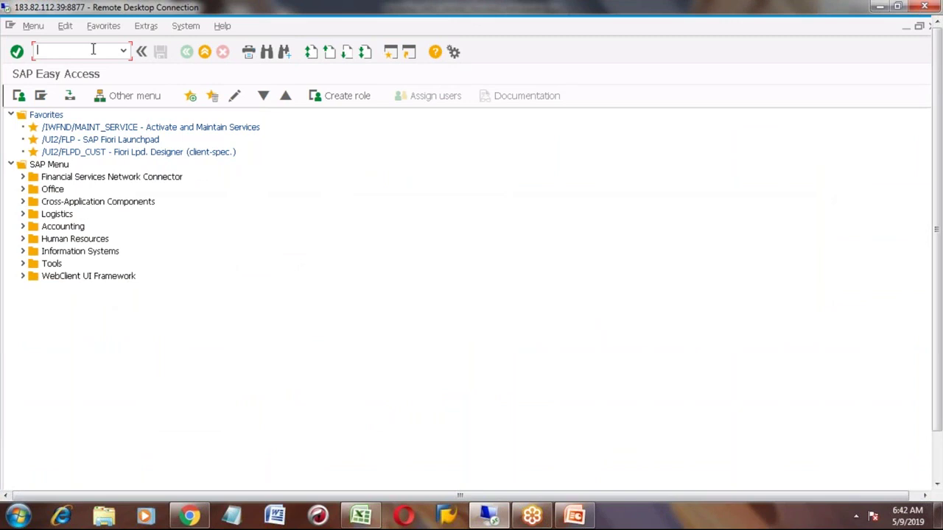
type("PKMC")
key("Return")
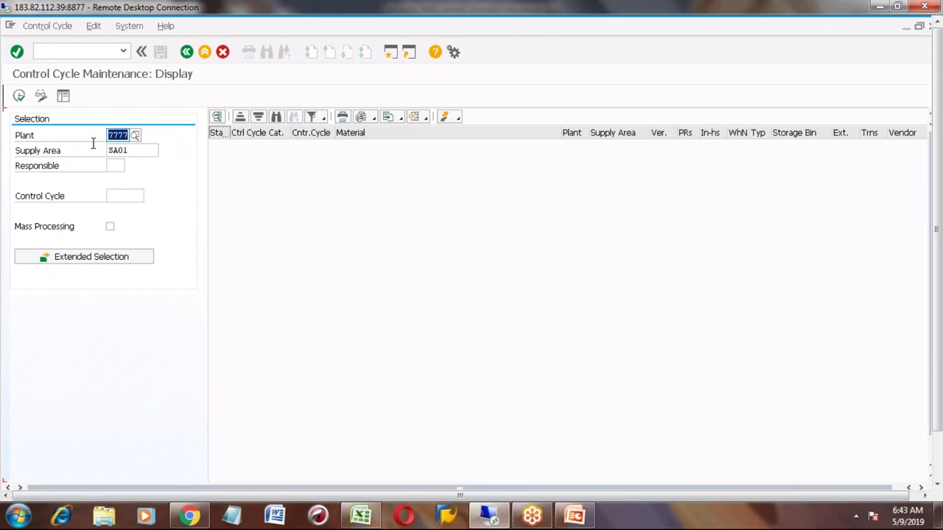
left_click(139, 150)
key("BackSpace")
type("2")
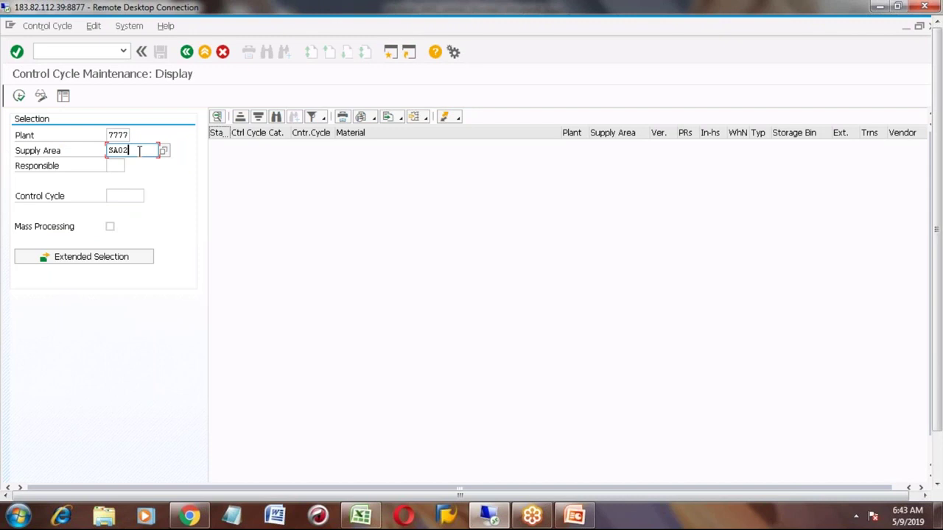
left_click(41, 97)
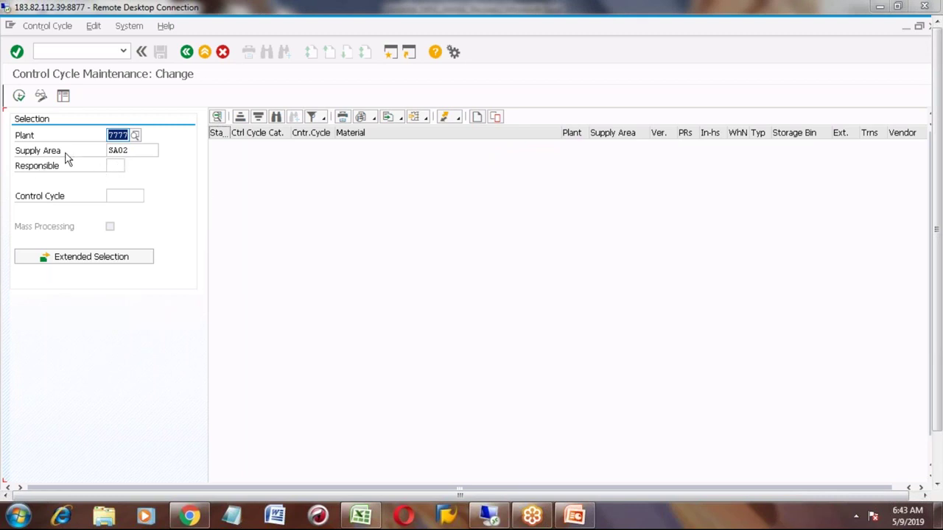
- Create a Classic KANBAN control cycle for material TRACTOR_BLADE in supply area SA02
left_click(477, 118)
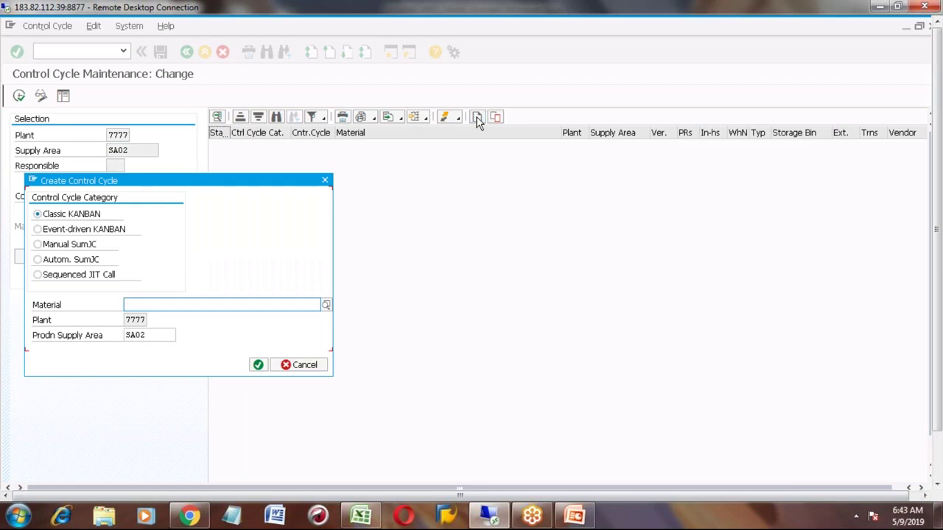
left_click(142, 307)
type("TRACTO")
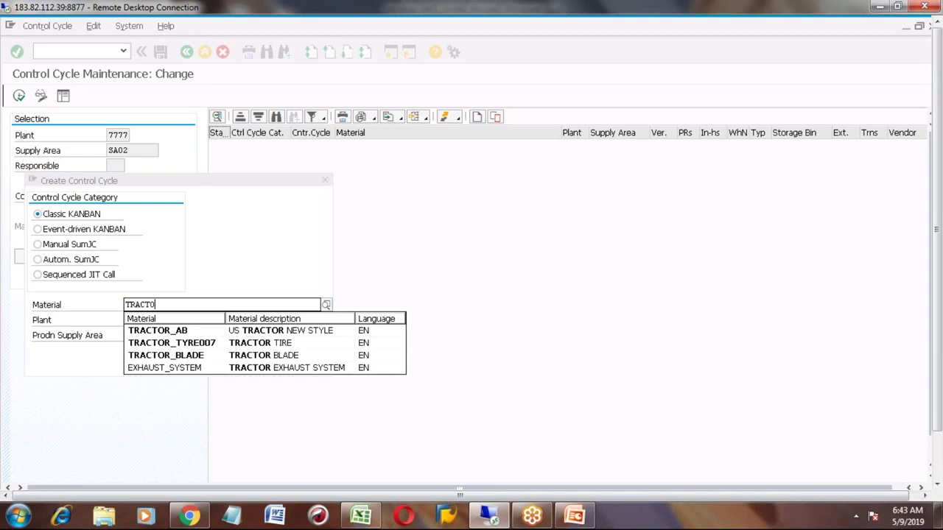
key("Down")
key("Down")
key("Down")
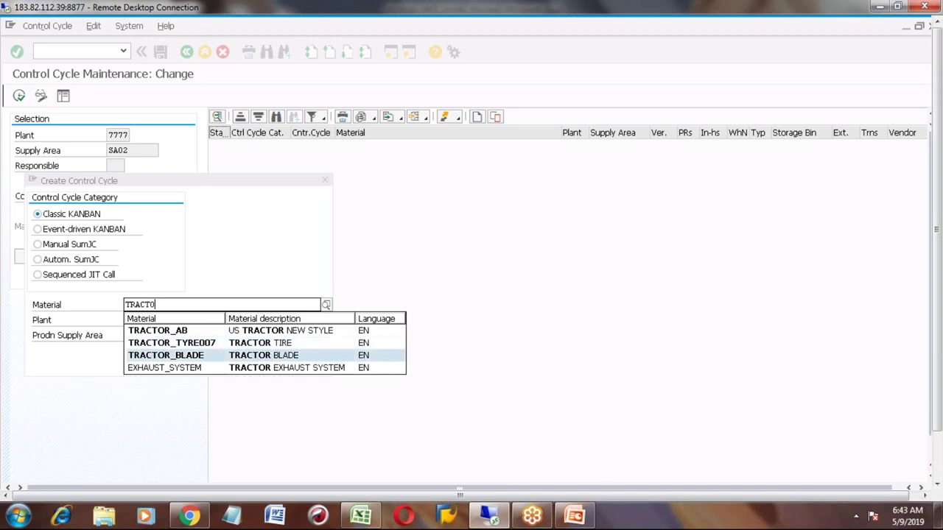
left_click(198, 357)
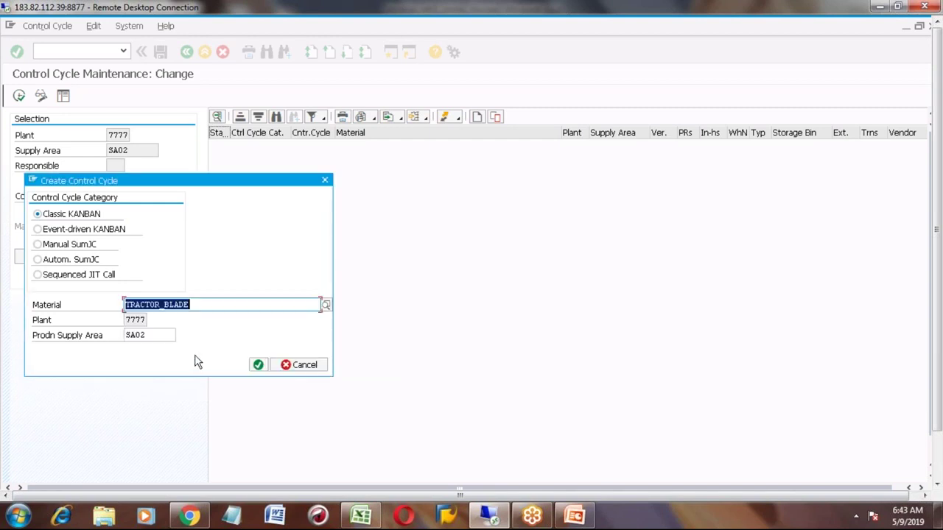
left_click(260, 365)
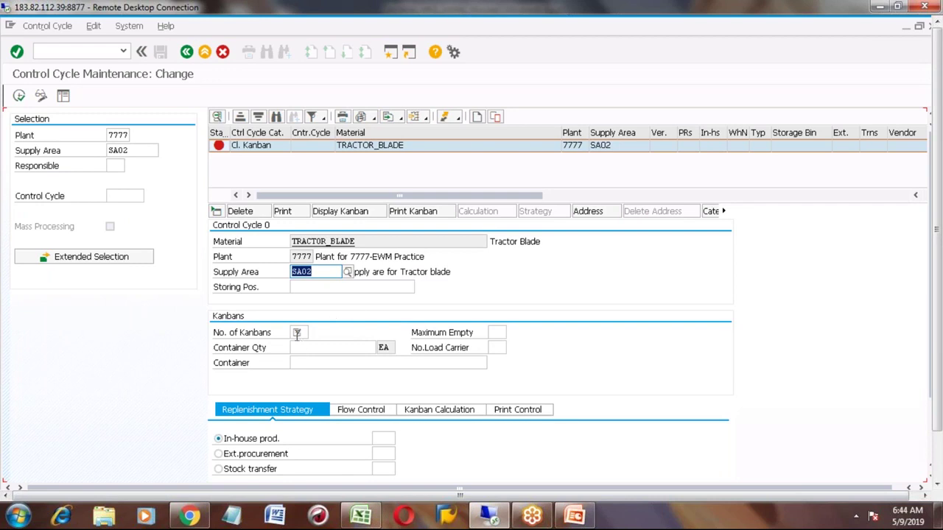
- Set the control cycle's number of kanbans to 3 and the container quantity to 50 EA
left_click(297, 333)
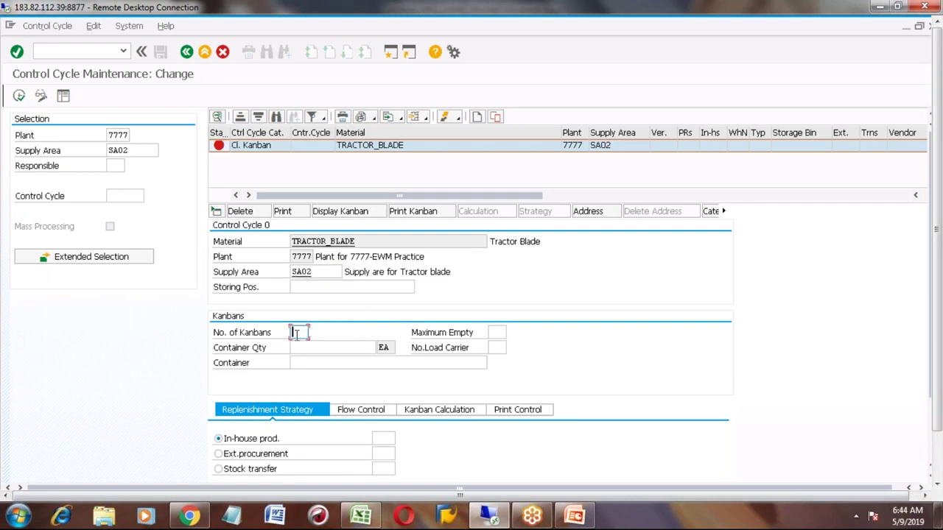
type("3")
left_click(336, 346)
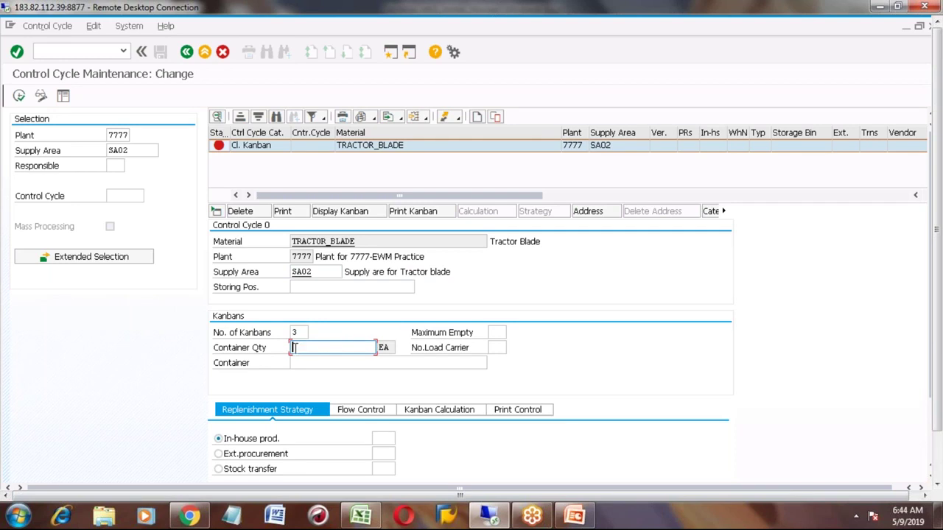
type("50")
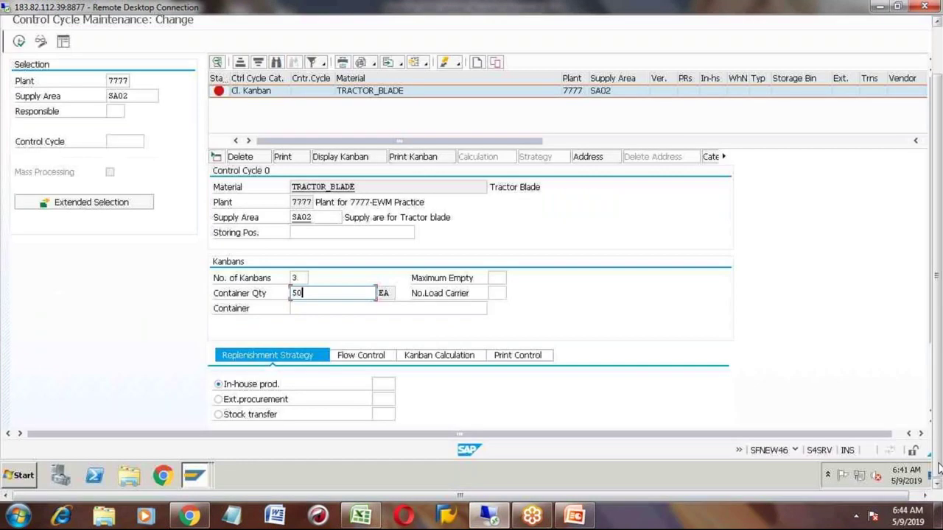
- Choose stock transfer as the replenishment type with strategy 0002, Working with direct transfer posting, and validate it
left_click(218, 416)
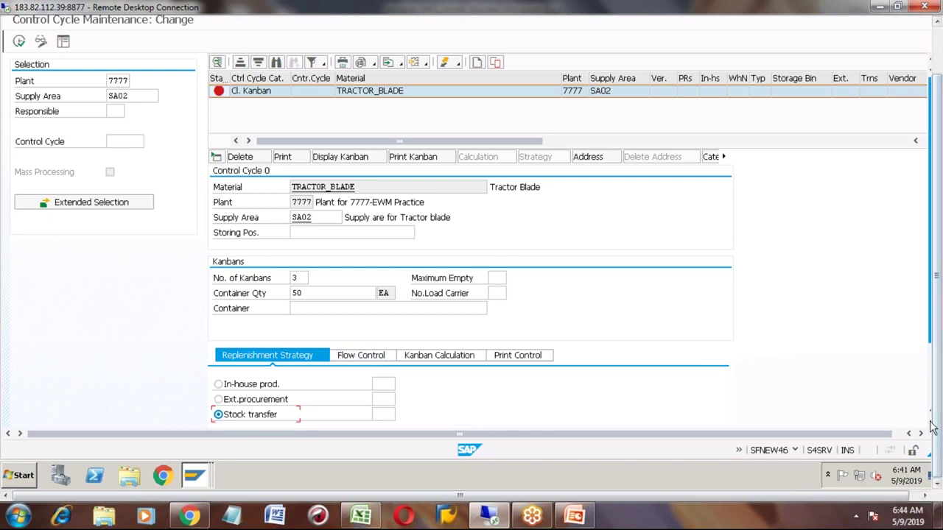
scroll(932, 427, "down", 1)
left_click(383, 400)
left_click(402, 400)
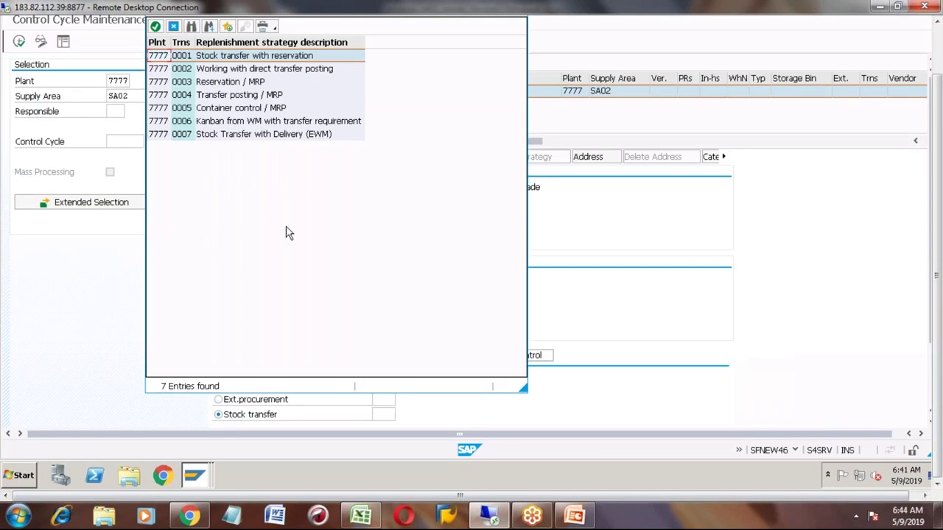
left_click(185, 74)
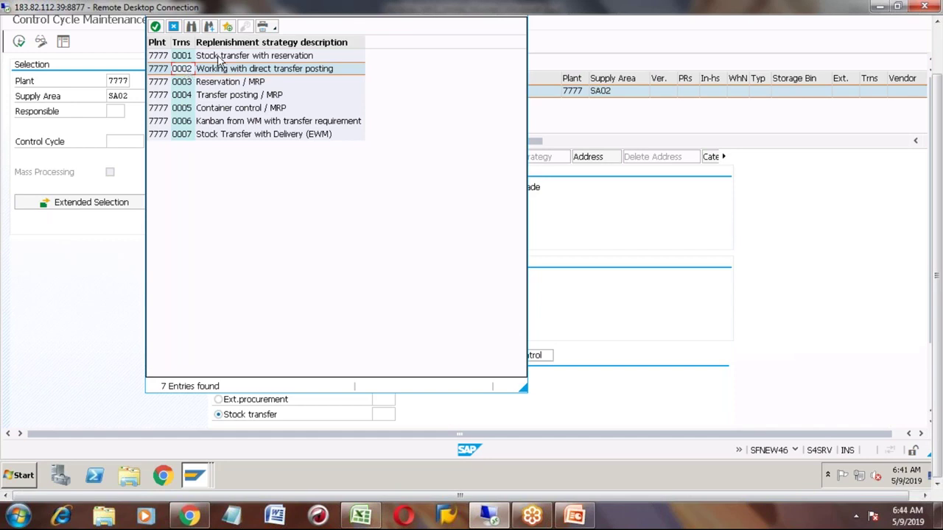
left_click(211, 57)
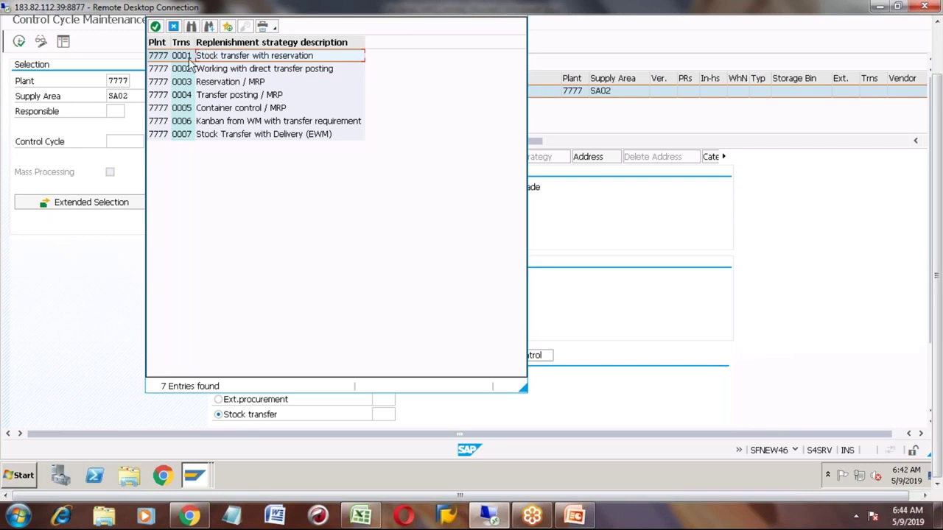
left_click(188, 69)
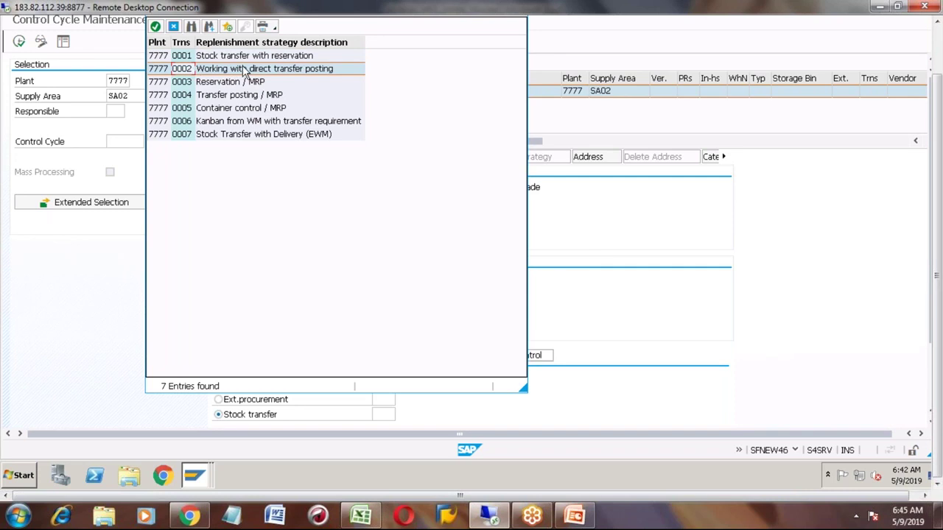
double_click(181, 72)
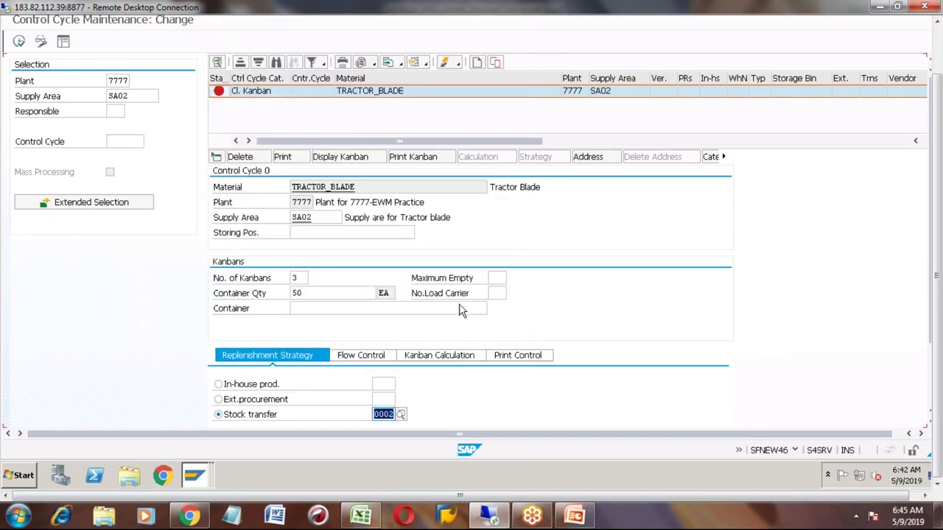
key("Return")
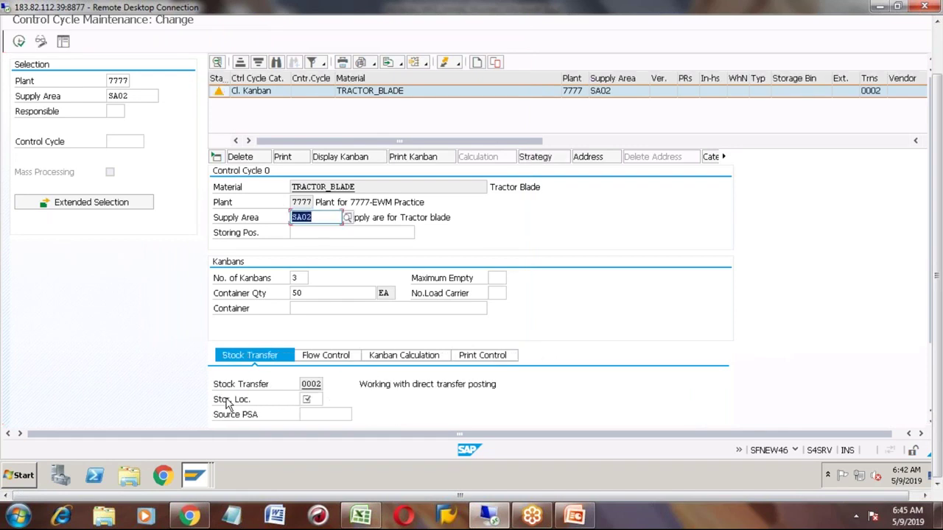
- Open the possible storage locations for the stock transfer and highlight 0002 in plant 7777
left_click(309, 398)
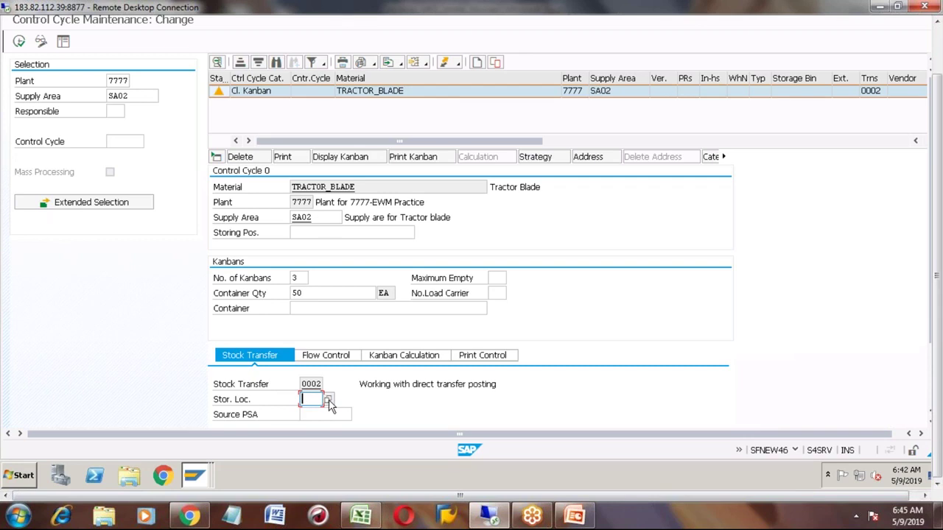
left_click(328, 400)
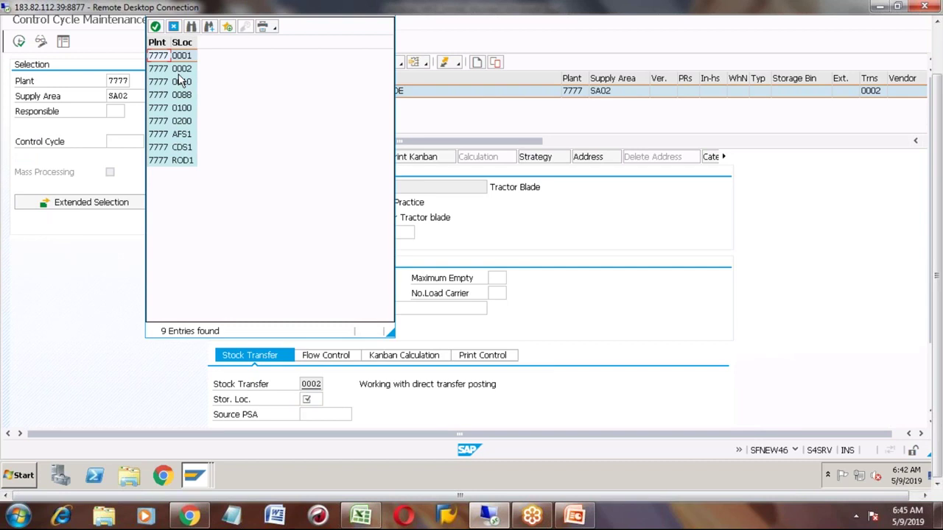
left_click(185, 71)
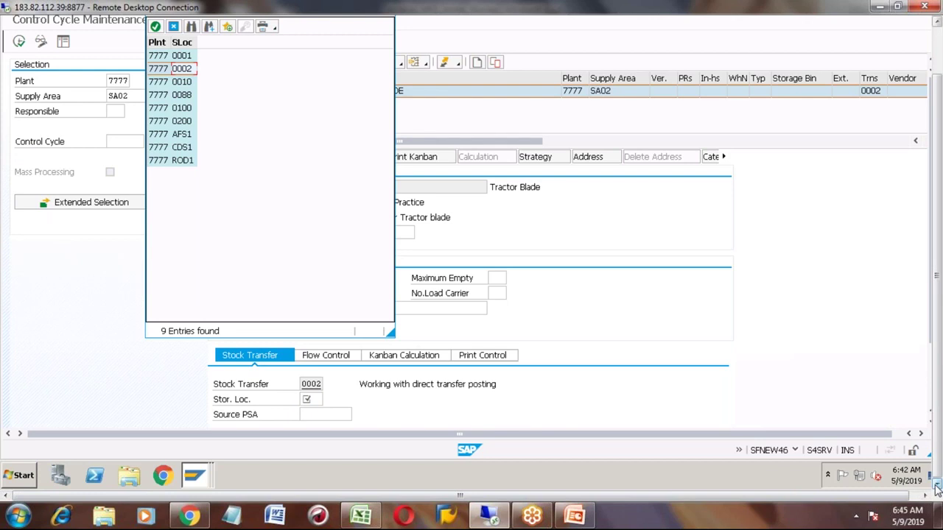
- In the SAP Easy Access session, check the stock overview of TRACTOR_BLADE in plant 7777 with MMBE and leave it again
left_click(207, 471)
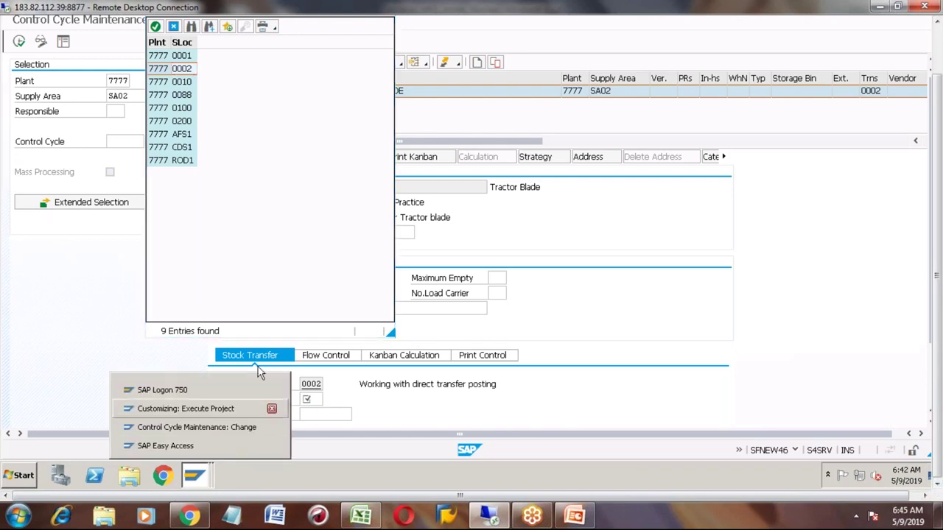
left_click(161, 448)
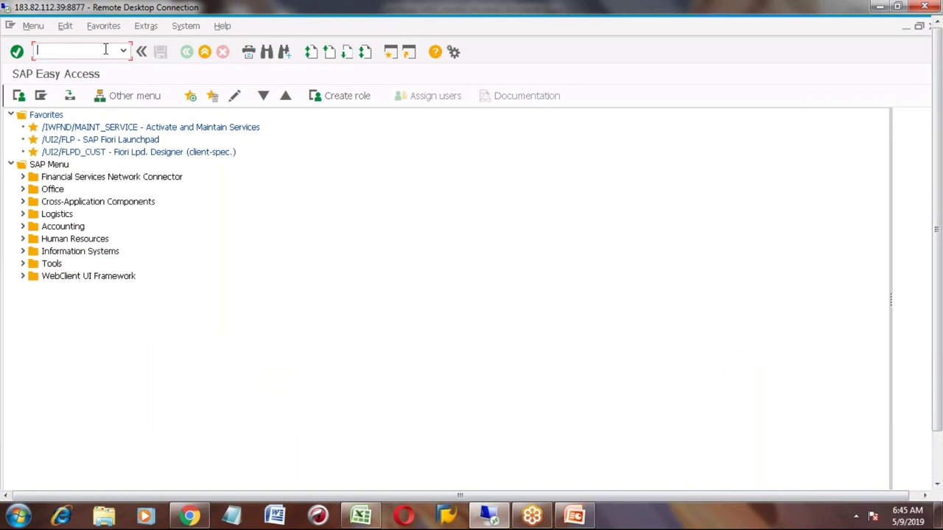
type("MMBE")
key("Return")
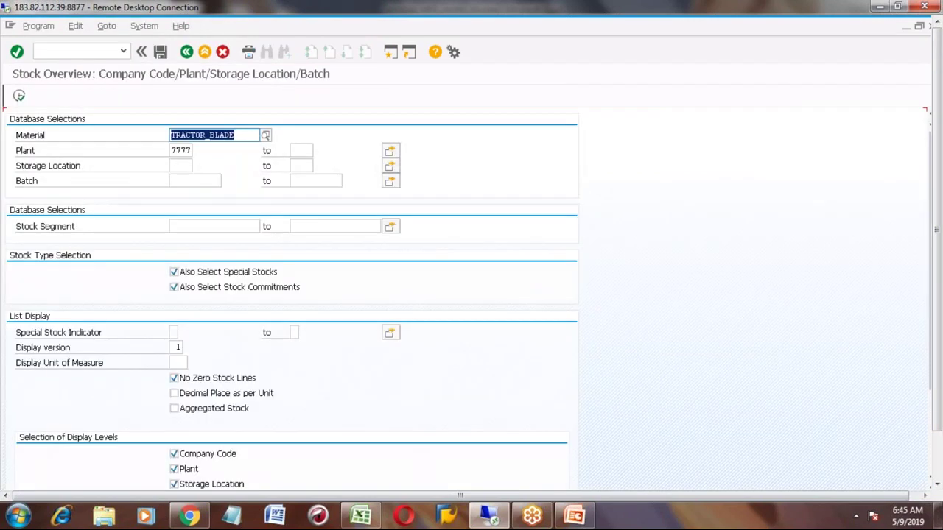
key("F8")
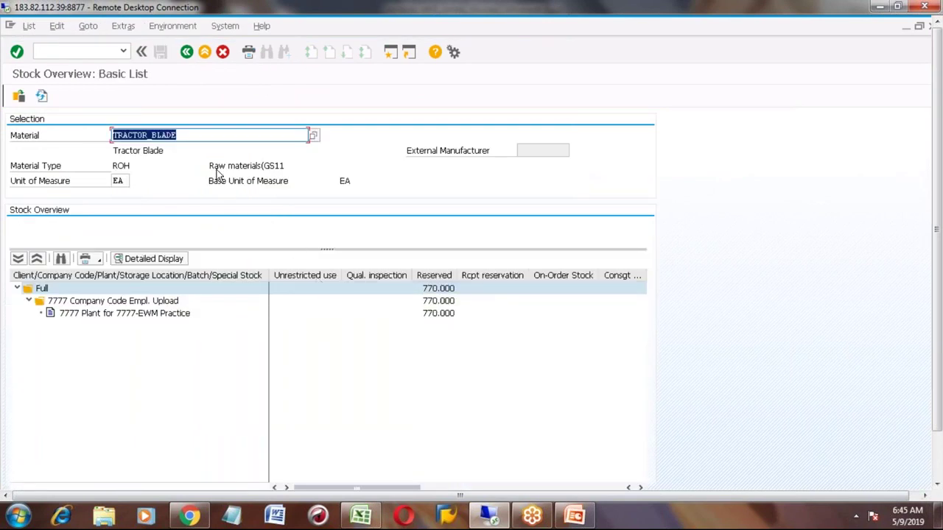
left_click(187, 52)
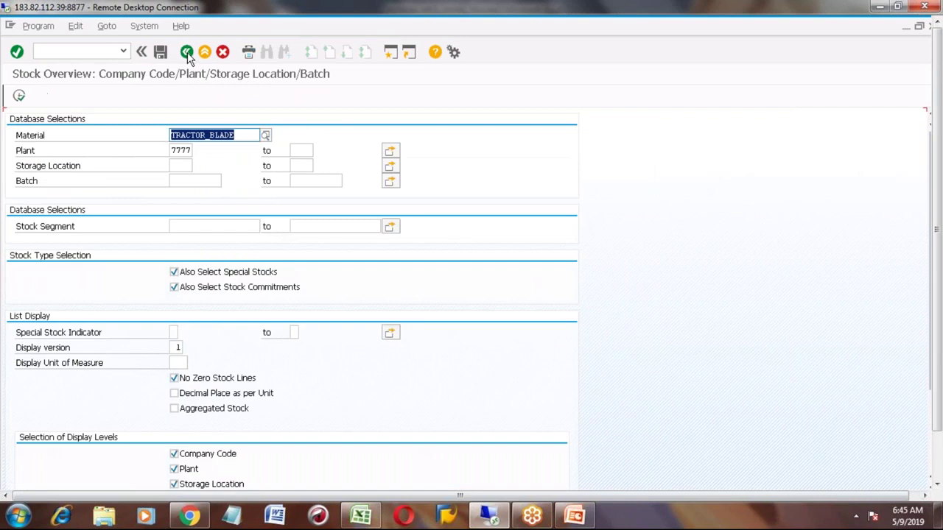
left_click(187, 53)
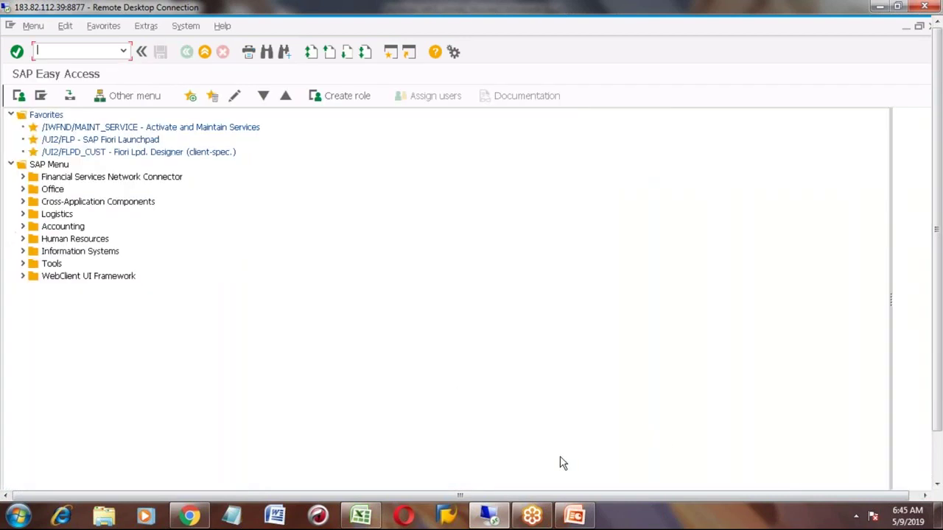
left_click(490, 517)
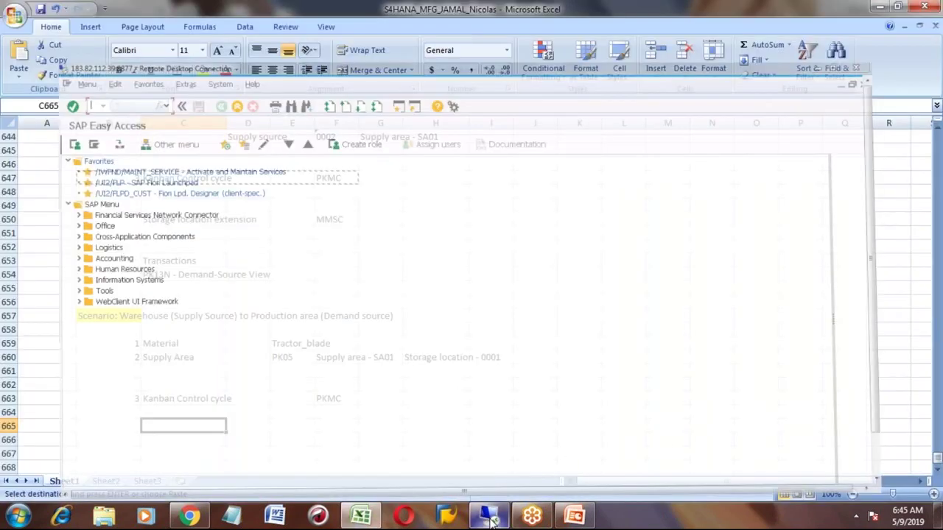
left_click(490, 518)
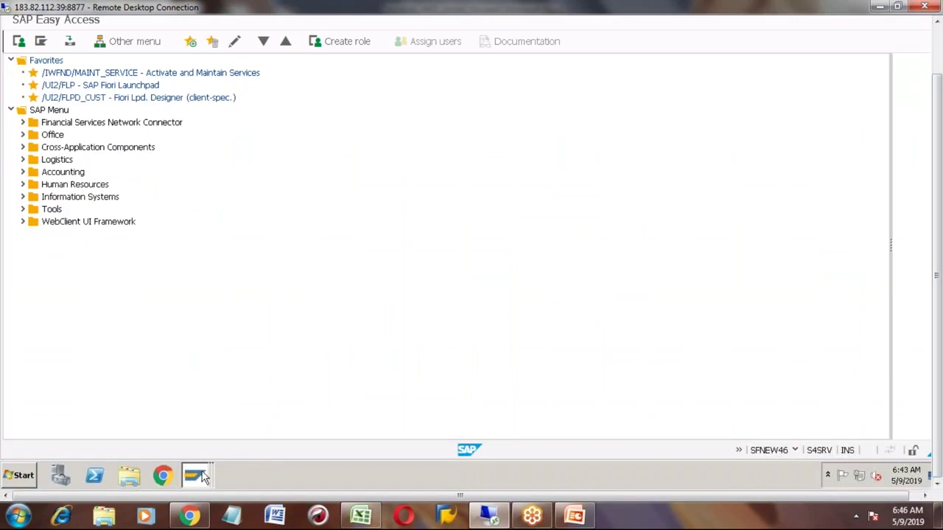
- Return to the control cycle maintenance session and assign 0002 as the stock transfer's storage location
mouse_move(200, 475)
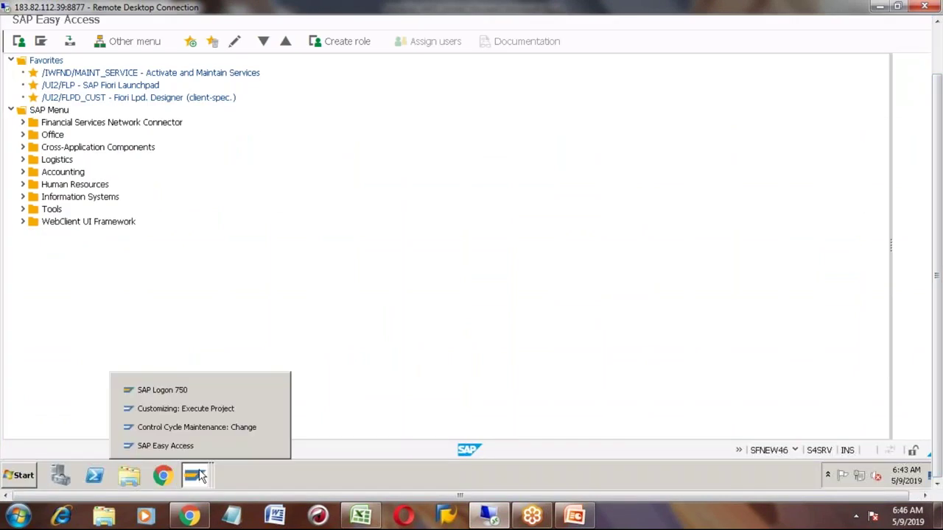
left_click(184, 428)
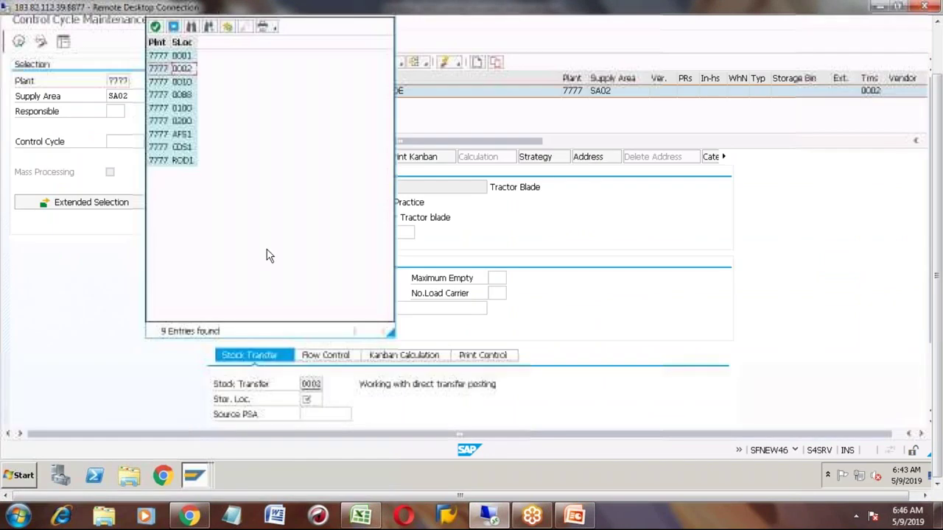
left_click(161, 74)
left_click(161, 72)
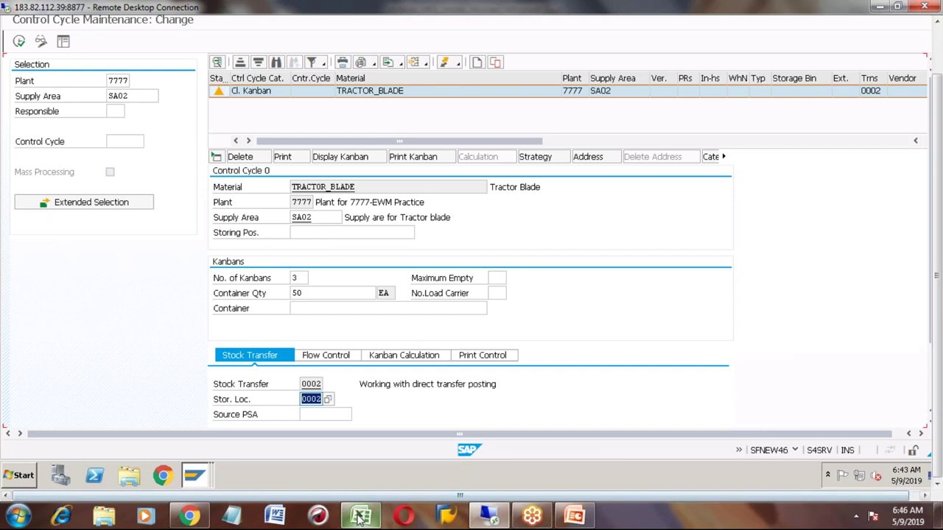
- Switch to the Excel notes and enter "Warehouse storage location - '0002" in D665 below the Kanban Control cycle line
mouse_move(360, 516)
left_click(346, 424)
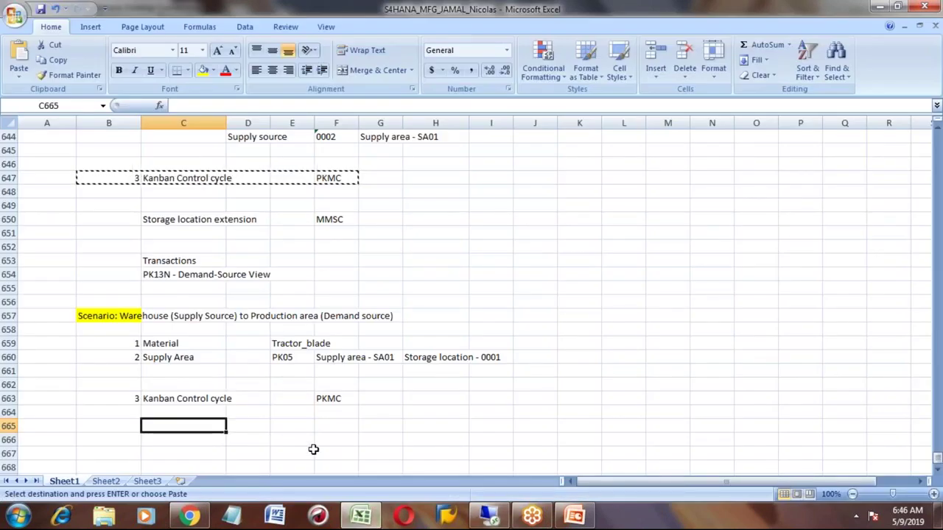
key("Right")
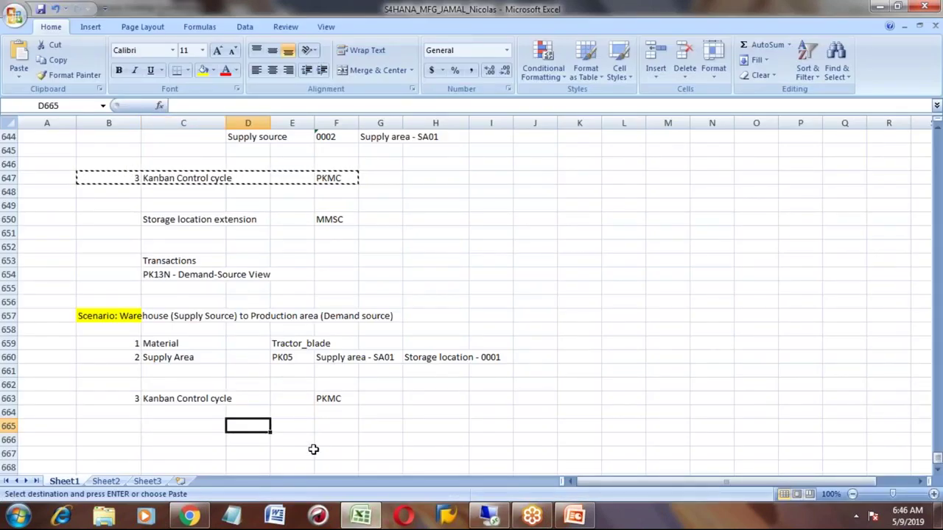
type("Warehouse ")
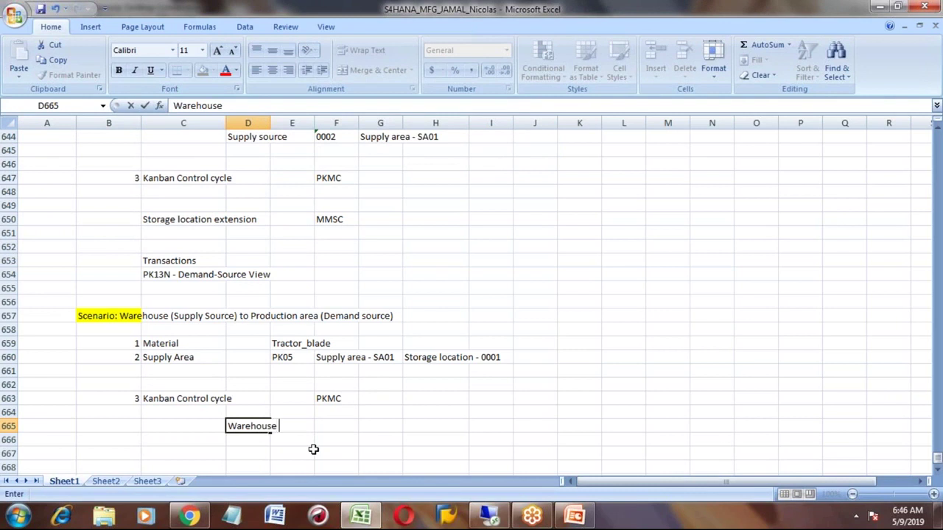
type("storage location")
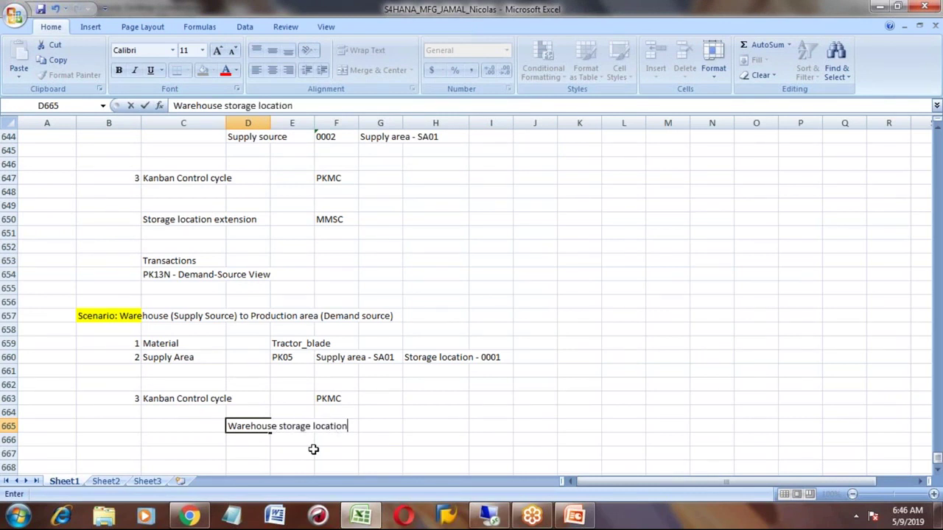
type(" - '0002")
key("Return")
key("Up")
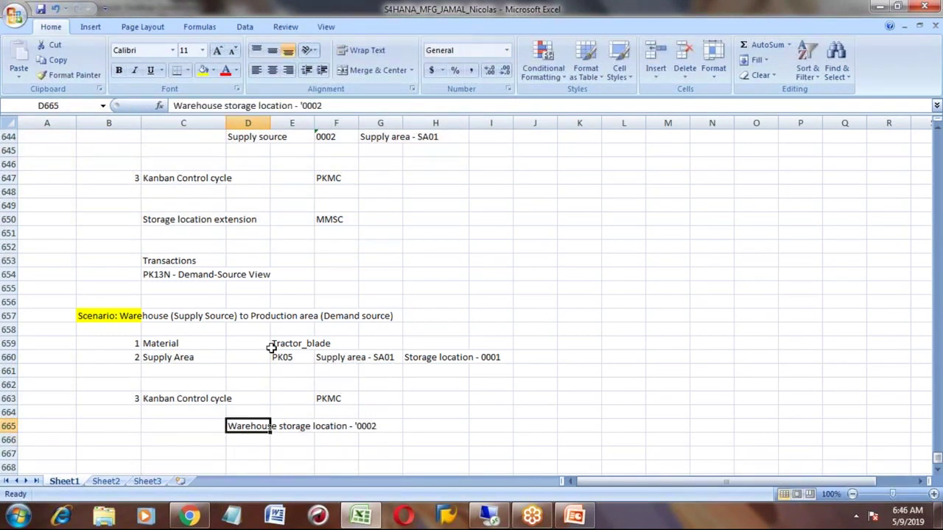
- Highlight the warehouse storage location note in D665 and the storage location note in H660 in yellow
left_click(203, 70)
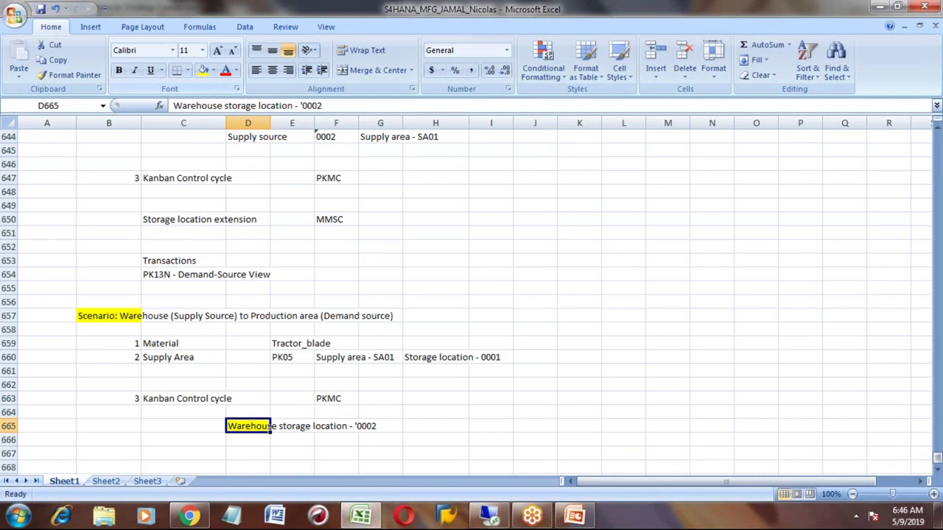
left_click(422, 357)
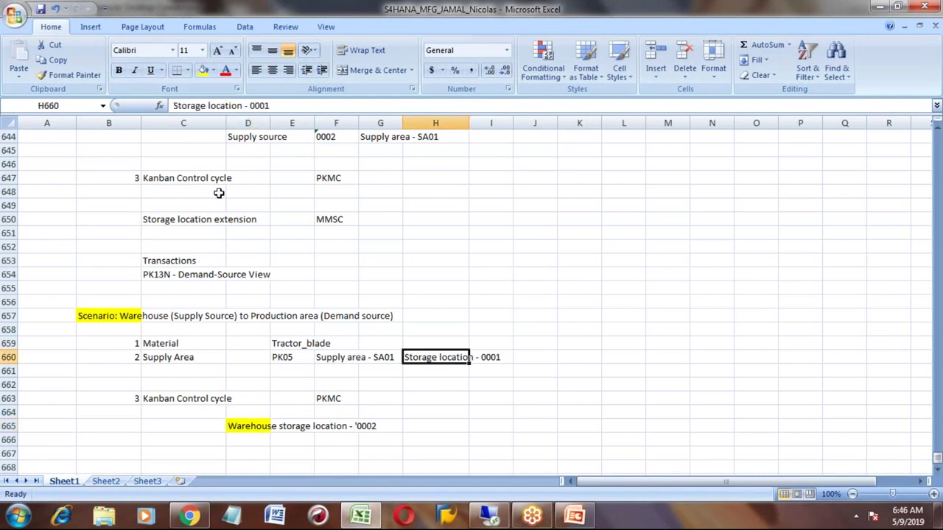
left_click(203, 70)
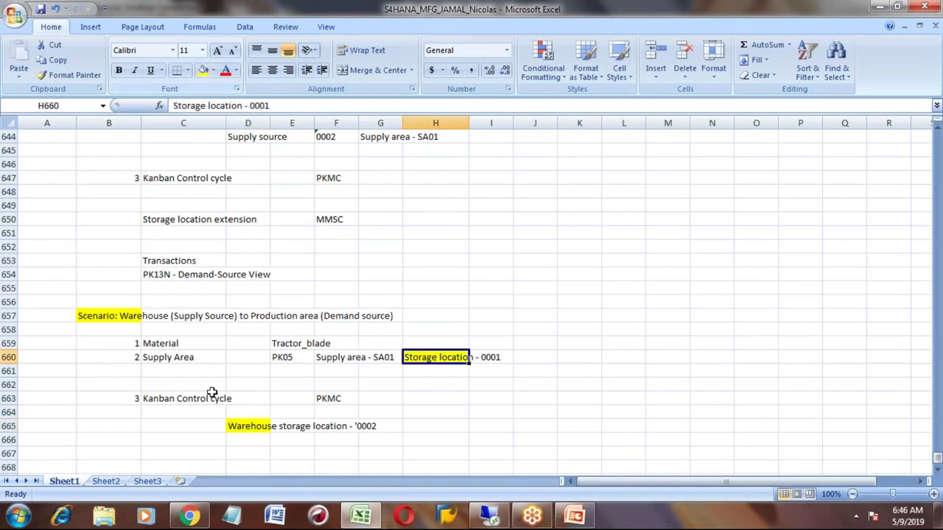
left_click(163, 457)
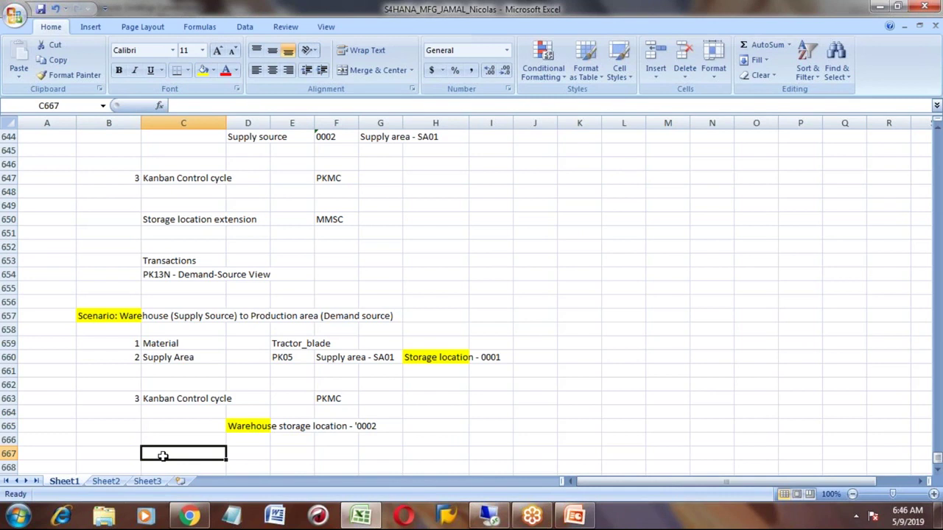
key("alt")
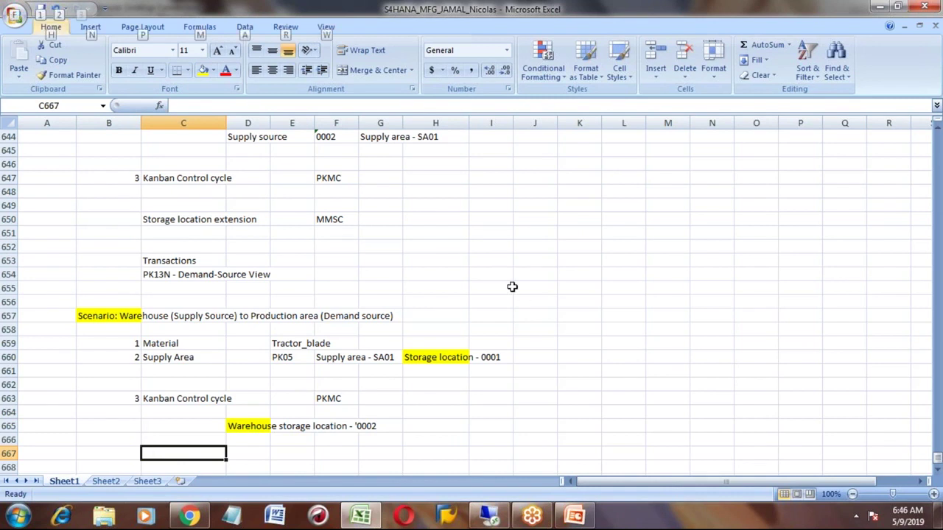
key("alt+Tab")
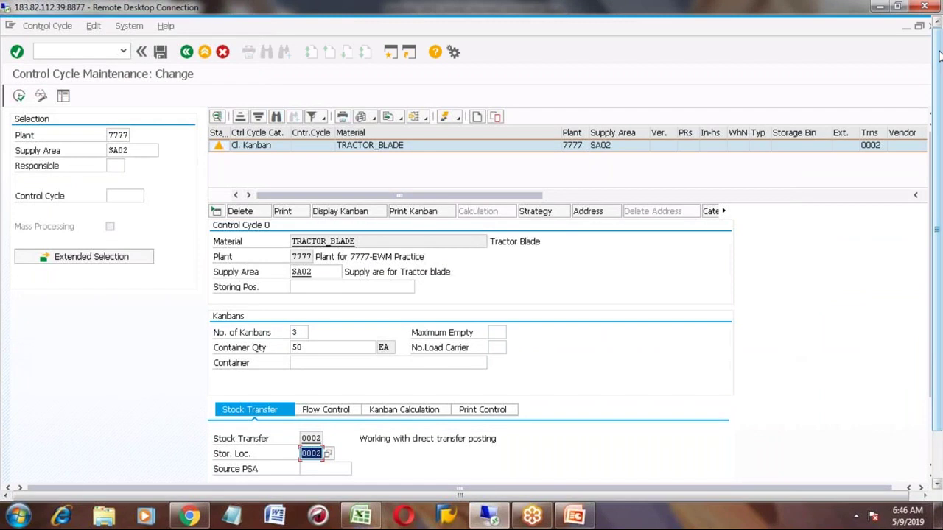
key("alt+Tab")
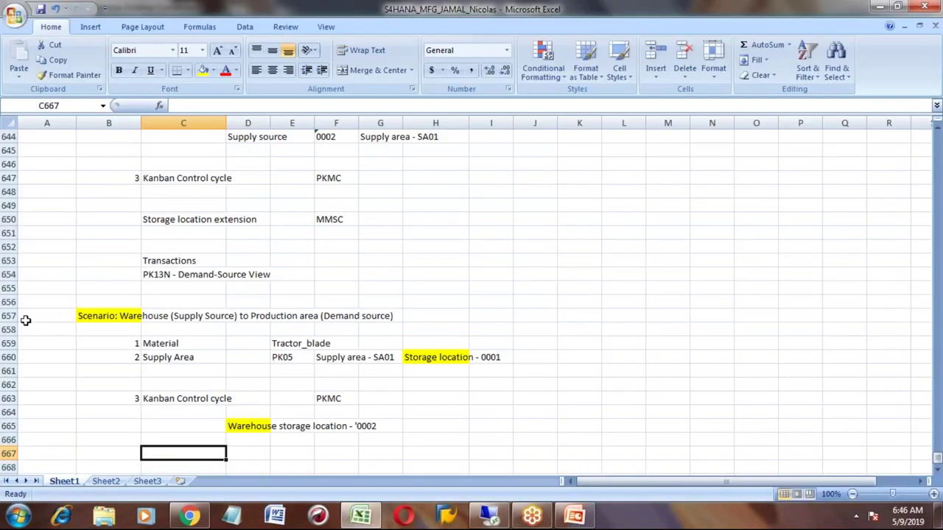
- Enter the date 5/9 in A656, just above the warehouse to production area scenario heading
left_click(32, 318)
key("Up")
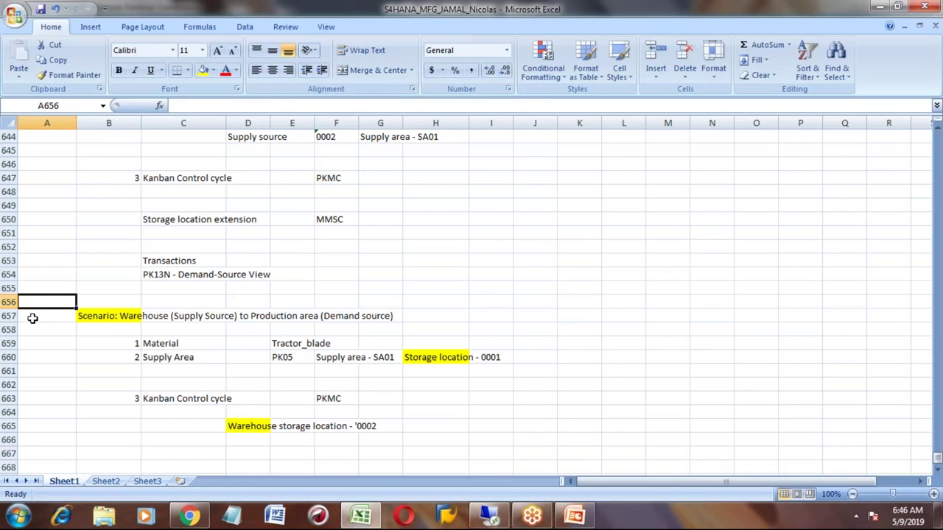
type("5/9")
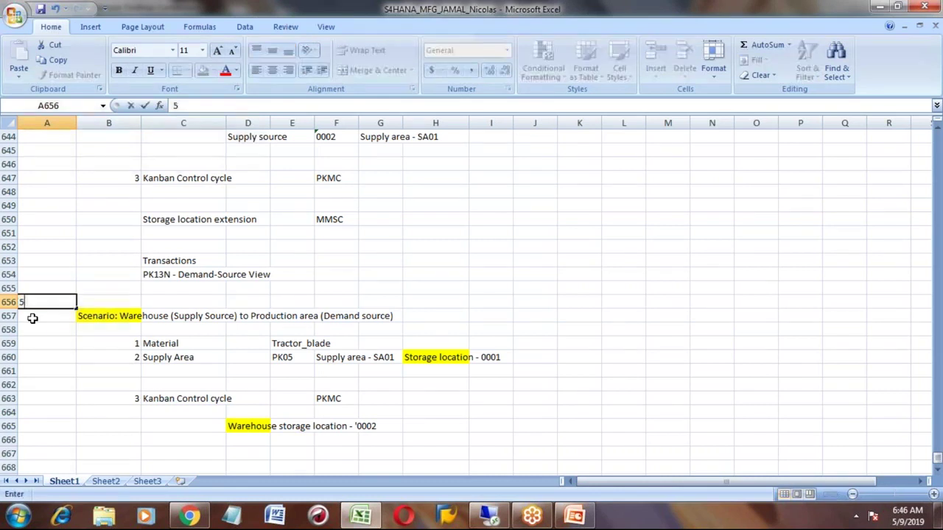
key("Return")
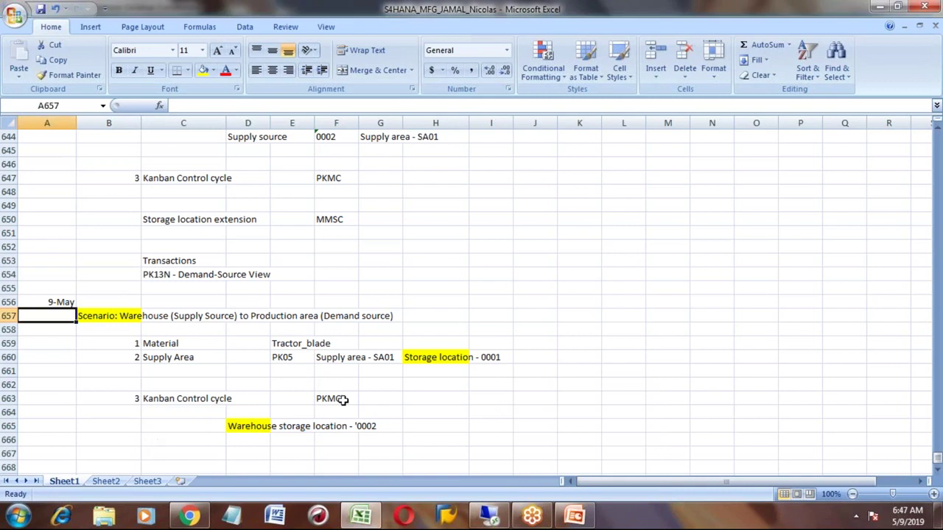
- Return to the SAP session, try to save the TRACTOR_BLADE control cycle for supply area SA02, and read the status message
left_click(490, 516)
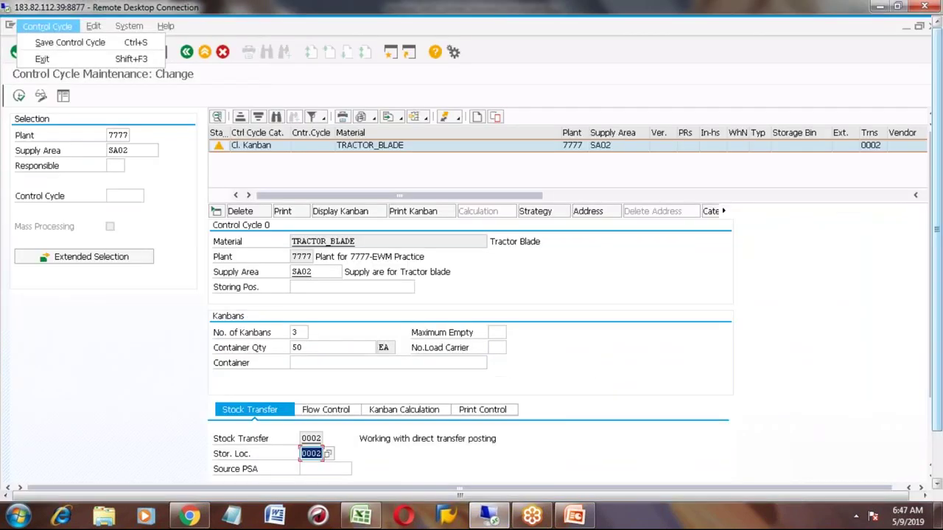
left_click(492, 279)
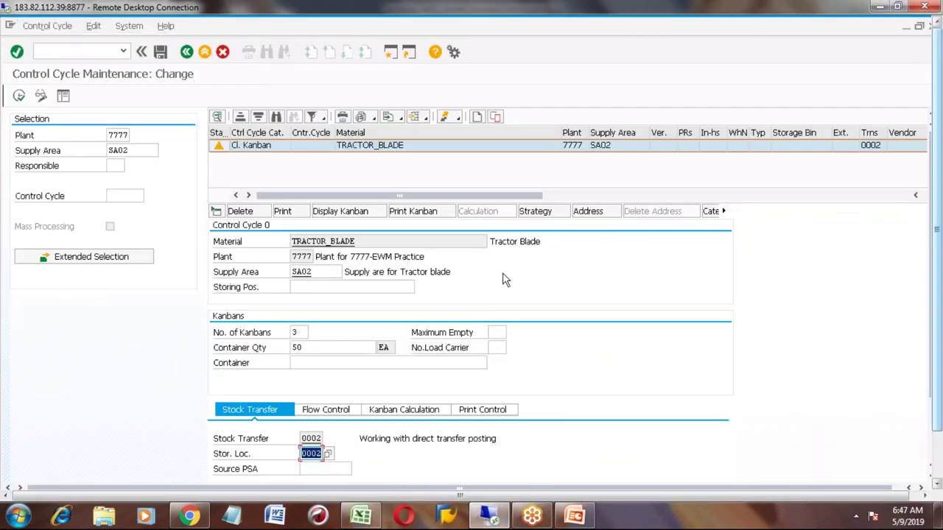
left_click(161, 53)
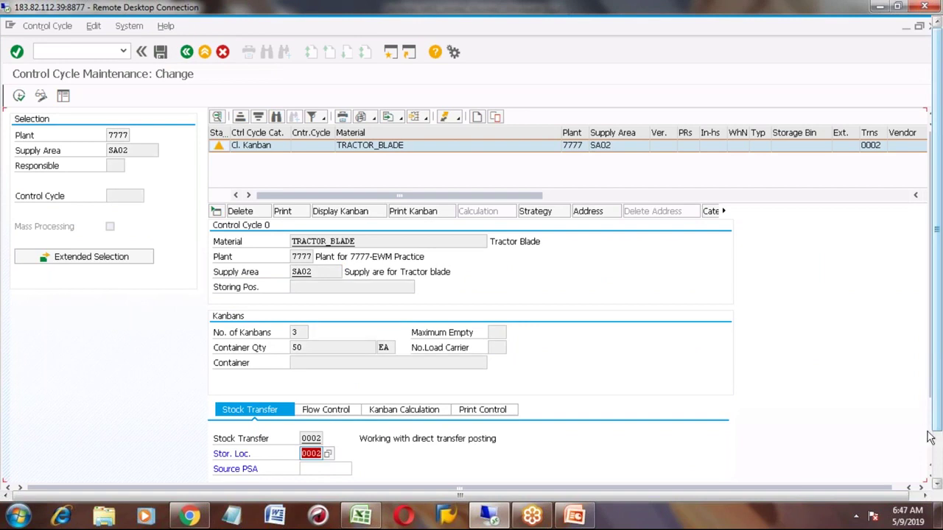
left_click(939, 460)
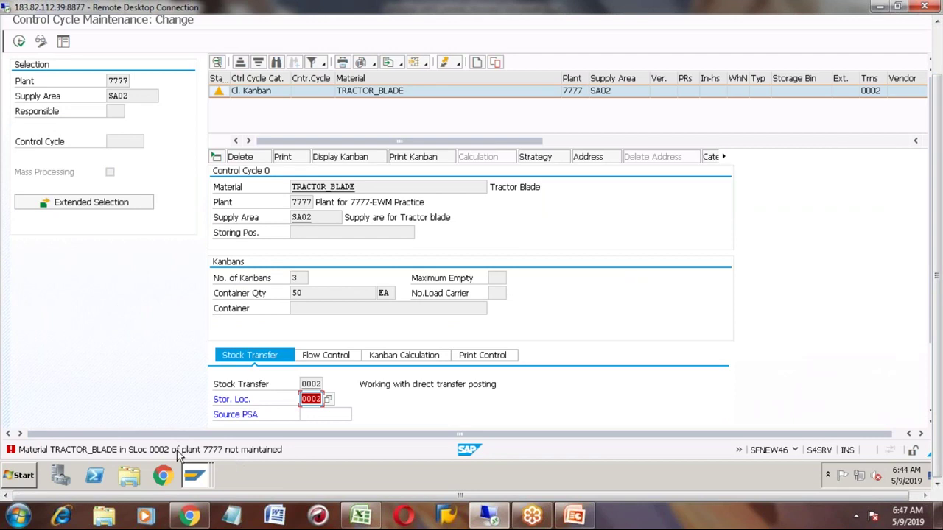
left_click(936, 57)
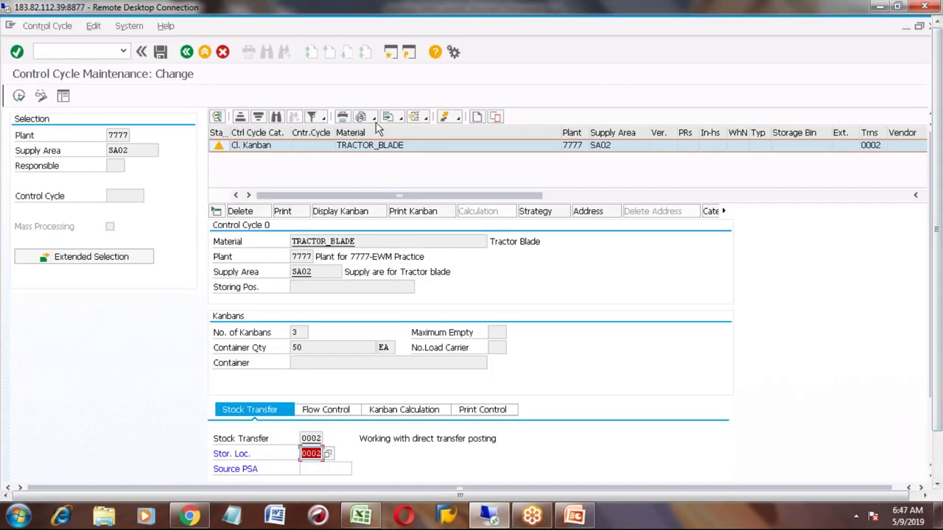
- Exit control cycle maintenance, discarding the unsaved data, and enter transaction code MMSC
left_click(203, 53)
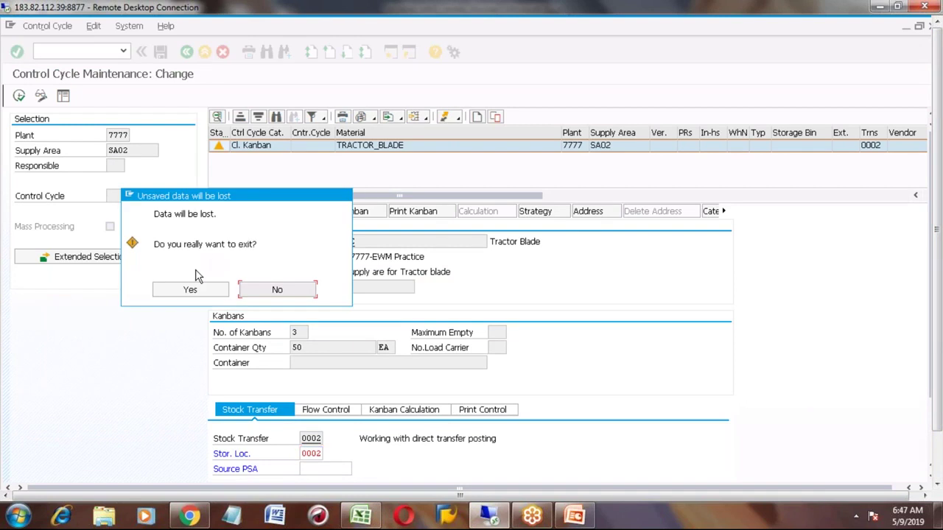
left_click(190, 291)
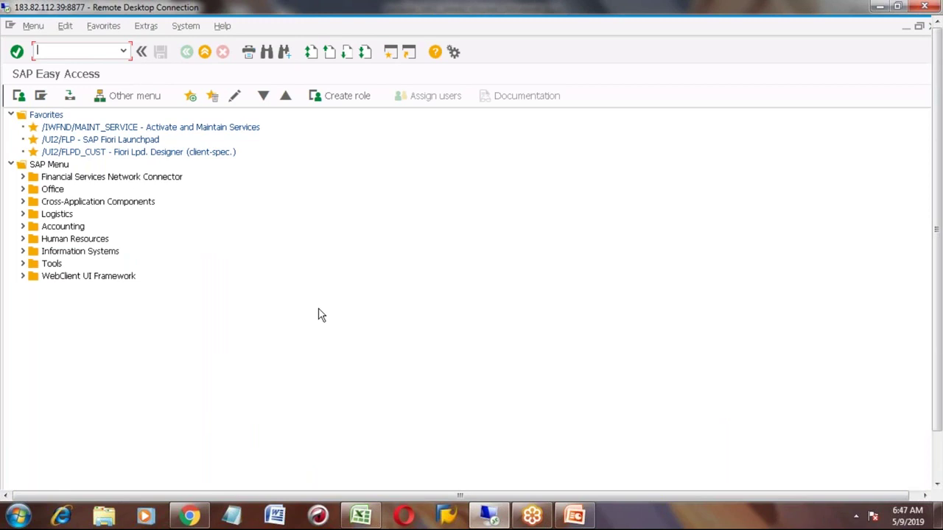
type("mmsc")
- In the Excel notes, copy the Storage location extension line with MMSC from row 650 to row 667
left_click(361, 515)
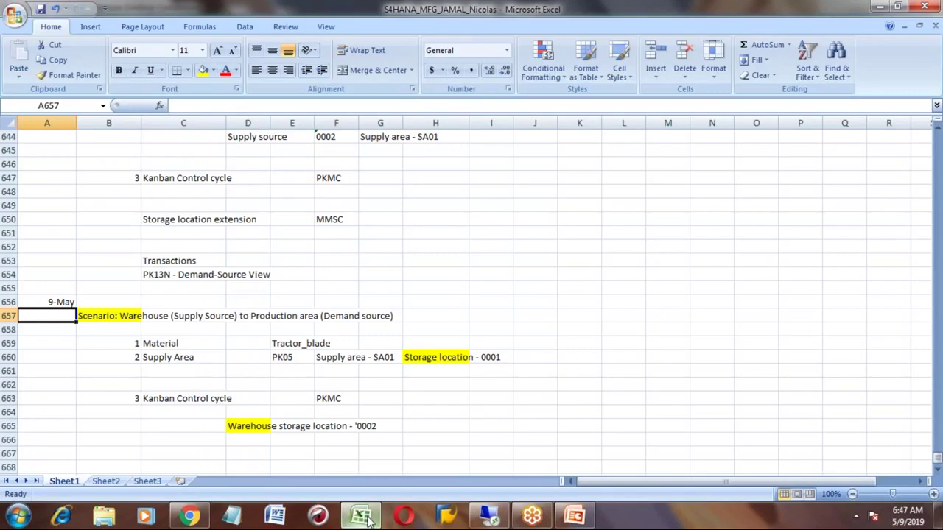
left_click(161, 220)
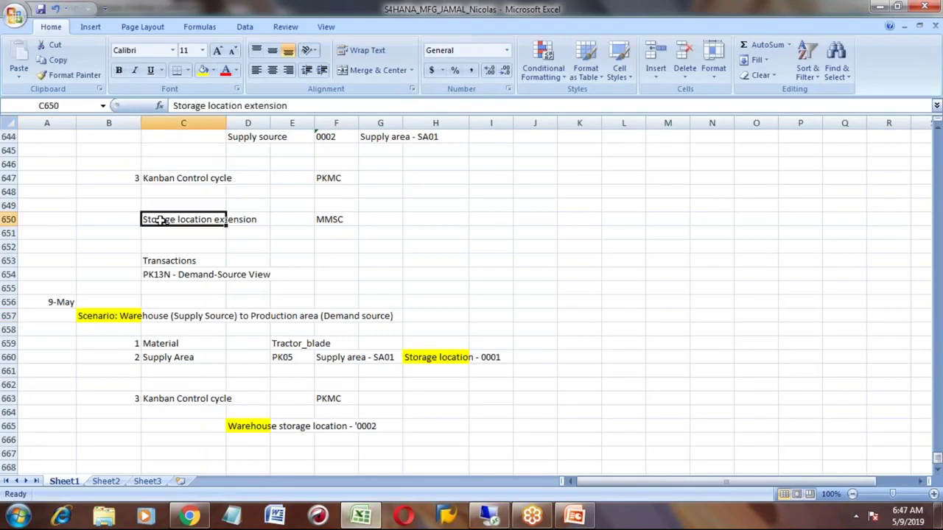
key("shift+Right")
key("shift+Right")
key("shift+Right")
key("ctrl+c")
key("Down")
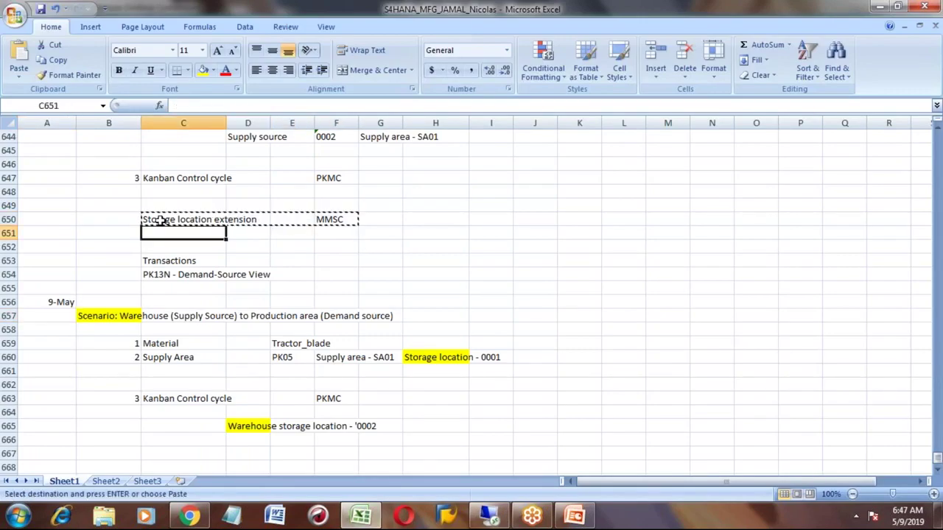
key("Down")
key("Down")
key("Down")
key("Down")
key("Down")
key("Down")
key("Down")
key("Down")
key("Down")
key("Down")
key("Down")
key("Down")
key("Down")
key("Down")
key("Down")
key("Down")
key("ctrl+v")
key("Down")
key("Down")
key("Down")
key("Up")
key("Up")
key("Up")
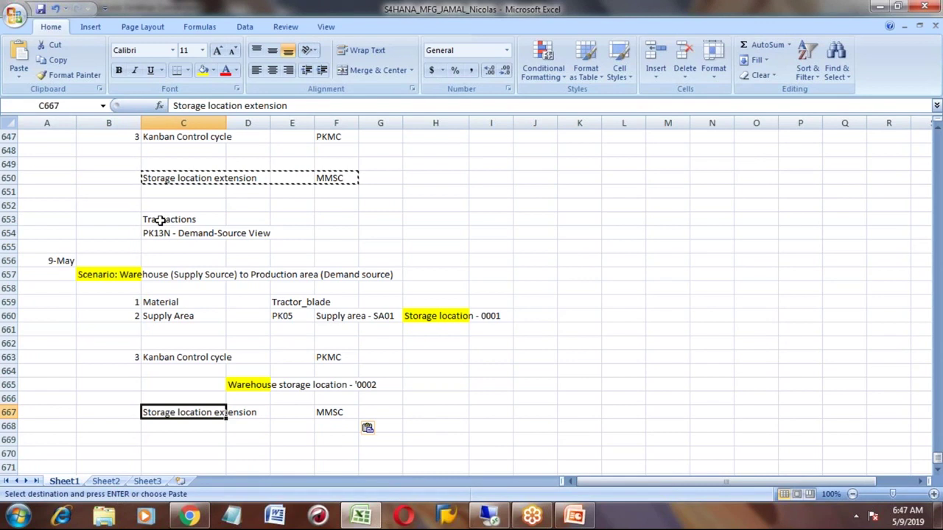
key("Right")
key("Right")
key("Right")
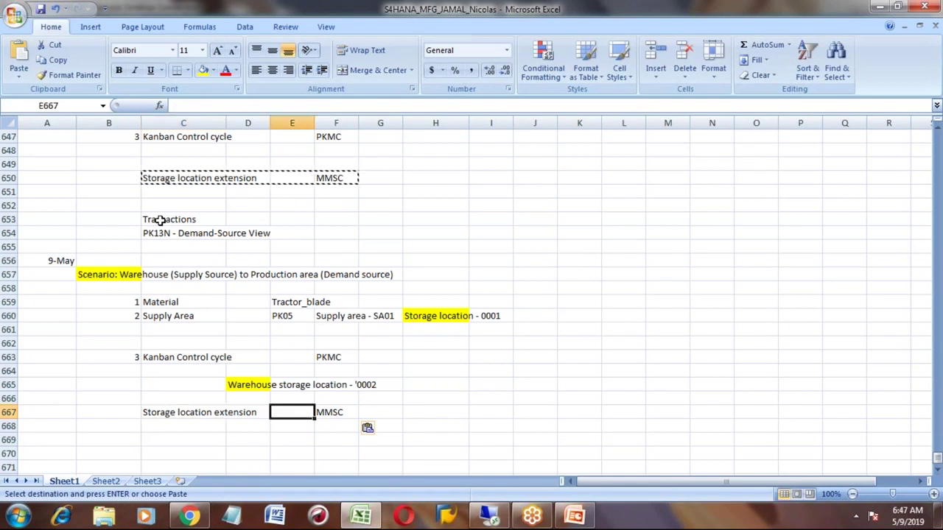
key("Left")
key("Left")
key("Left")
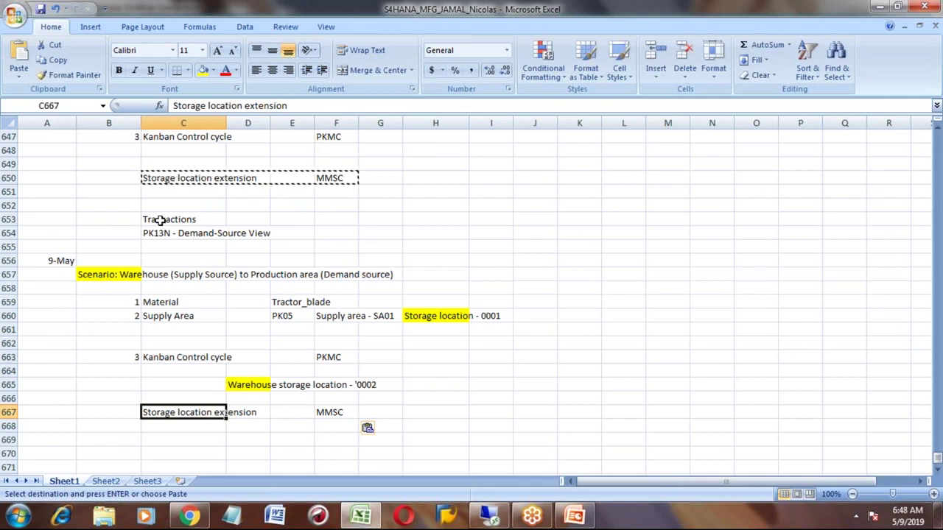
- Return to SAP and open the MMSC storage location list for TRACTOR_BLADE in plant 7777
key("alt")
key("alt+Tab")
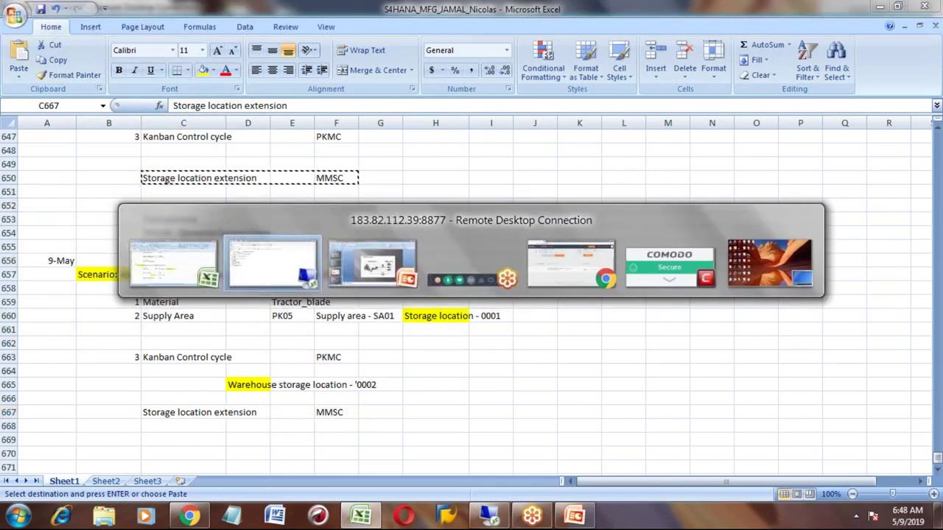
type("mmsc")
key("Return")
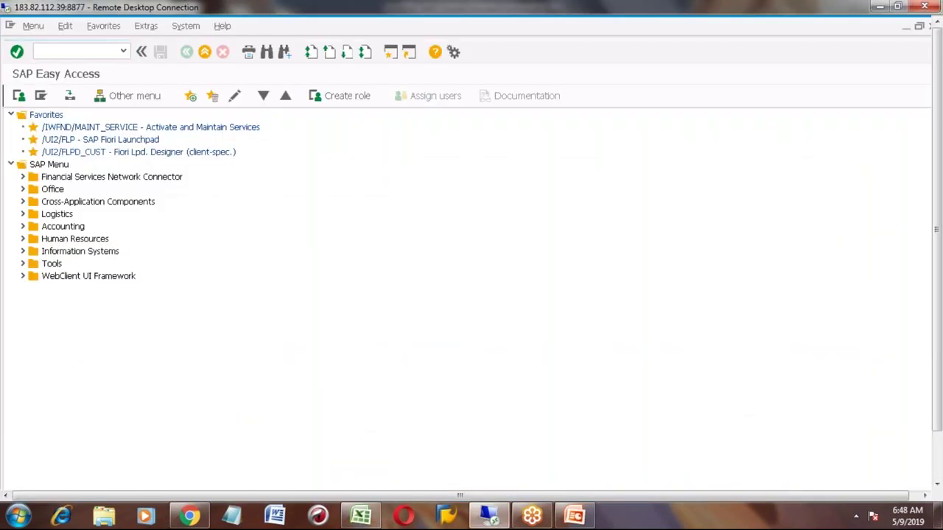
key("Return")
- Extend TRACTOR_BLADE to storage location 0002, save it, and go back to SAP Easy Access
type("000")
key("Down")
key("Return")
key("Return")
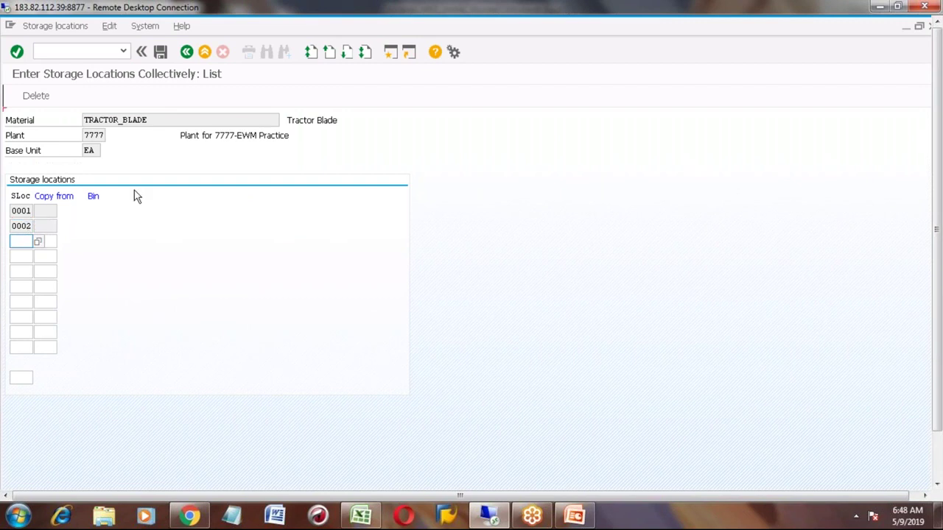
left_click(160, 53)
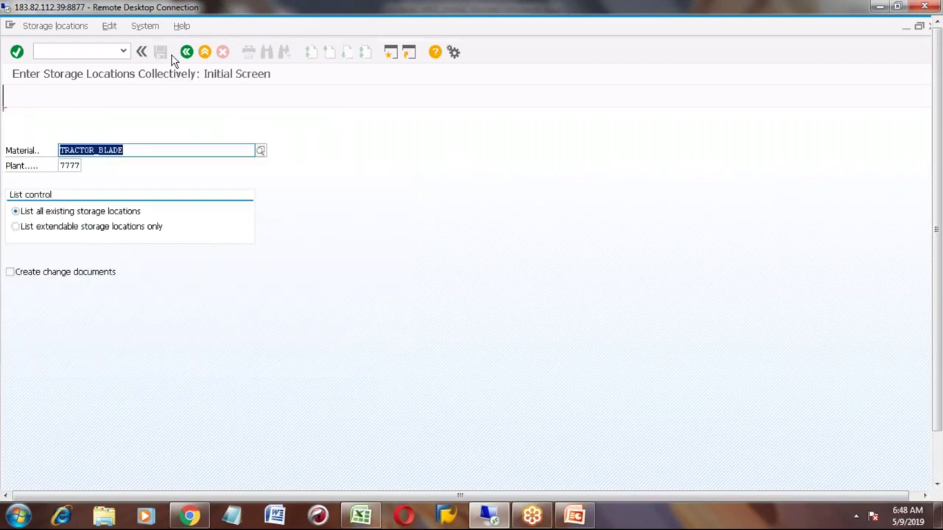
left_click(187, 54)
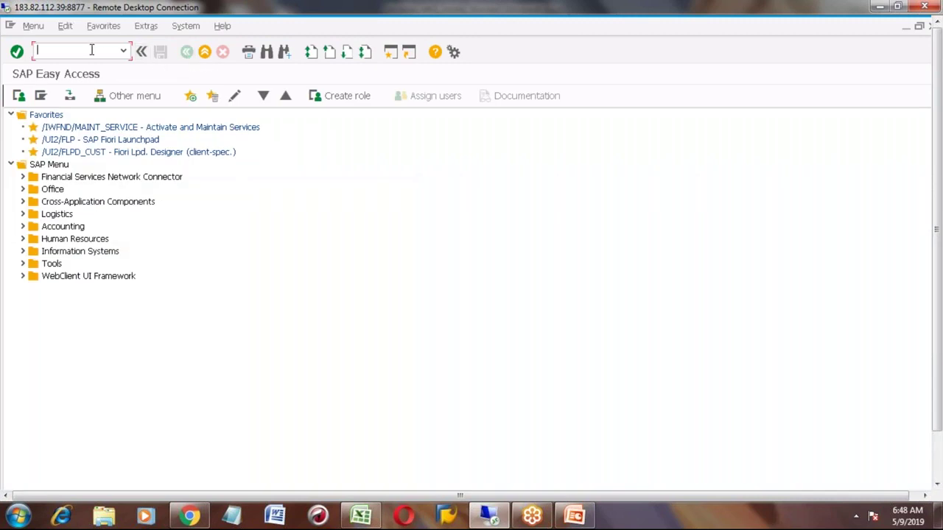
- Reopen Kanban control cycle maintenance for plant 7777 and supply area SA02 and switch it to change mode
key("Down")
key("Down")
key("Return")
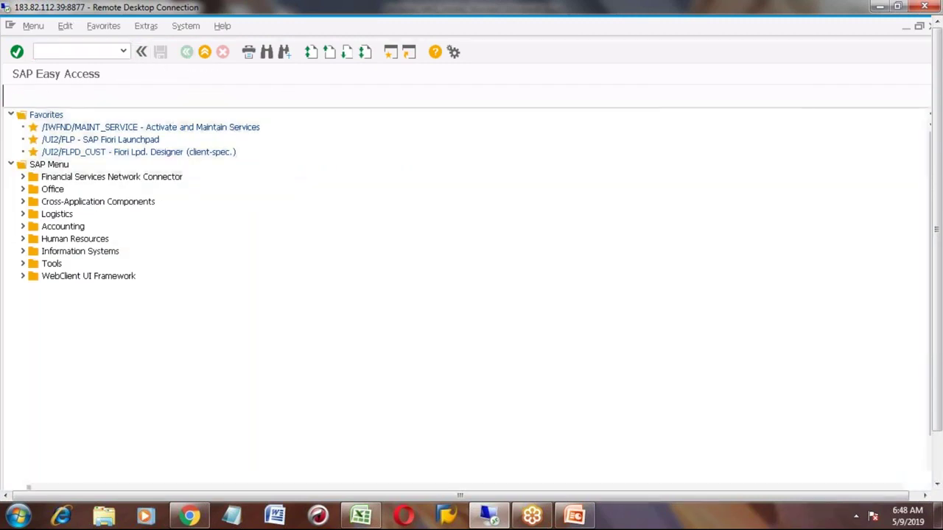
left_click(40, 95)
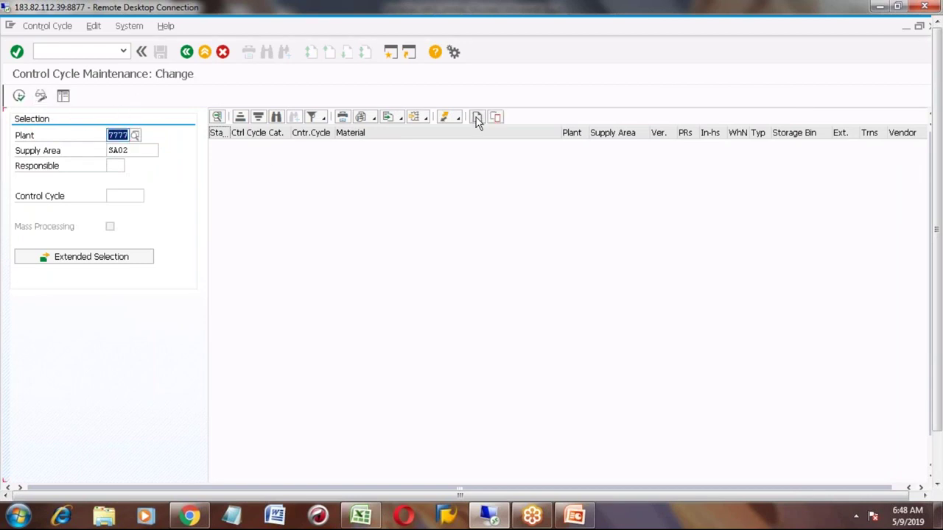
- Create a Classic KANBAN control cycle for material TRACTOR_BLADE in supply area SA02
left_click(477, 118)
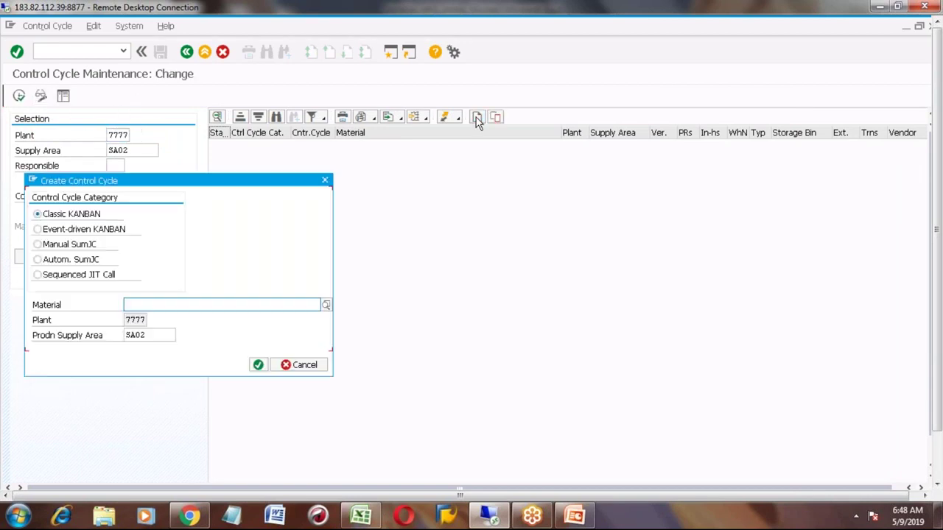
left_click(181, 305)
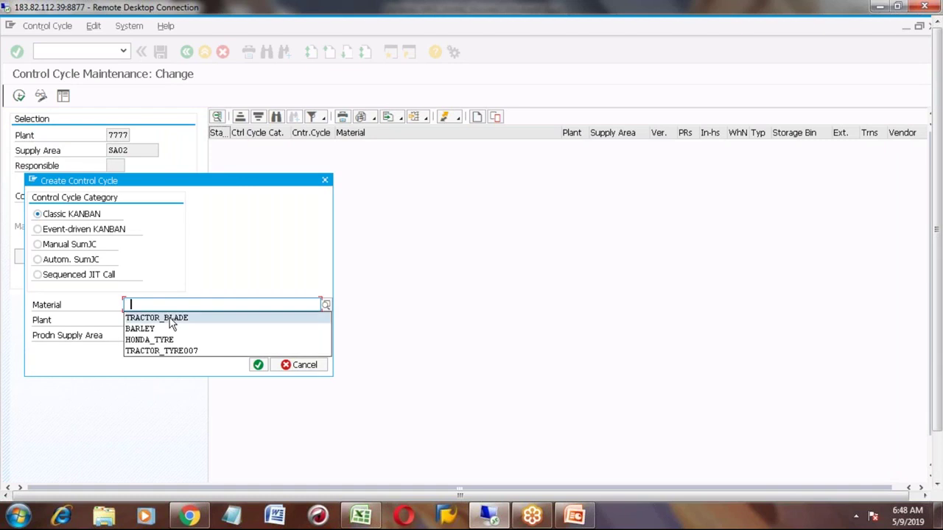
left_click(169, 319)
left_click(257, 364)
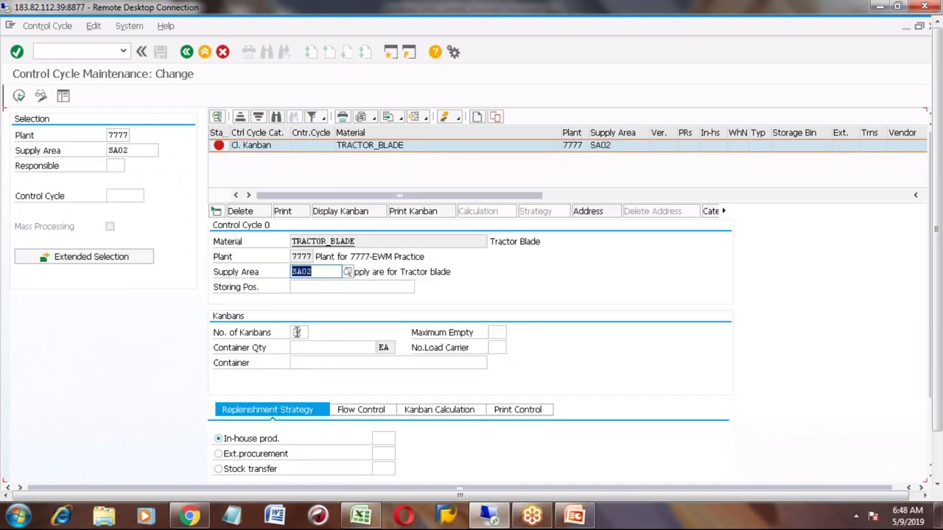
- Set the control cycle's number of kanbans to 3 and the container quantity to 50
left_click(297, 332)
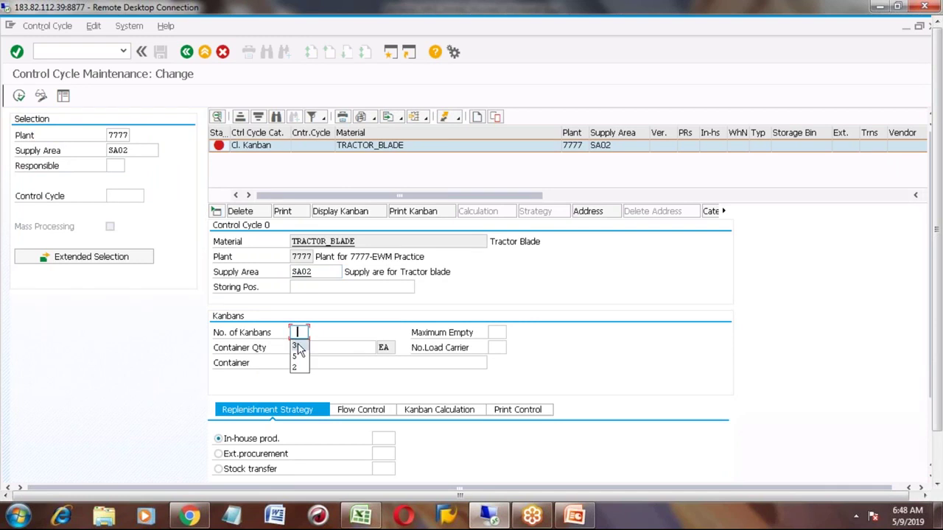
left_click(298, 349)
left_click(320, 347)
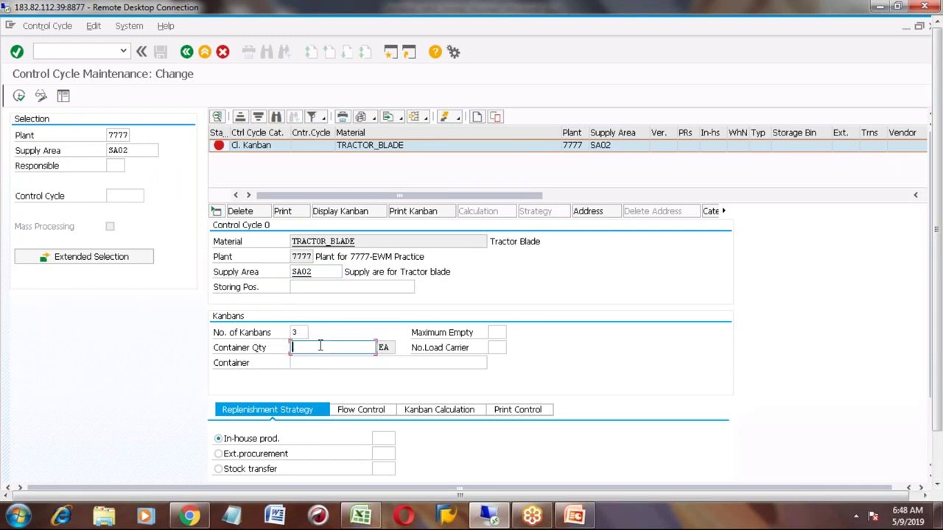
type("50")
- Try to use external procurement with strategy 0002 as the control cycle's replenishment
left_click(219, 456)
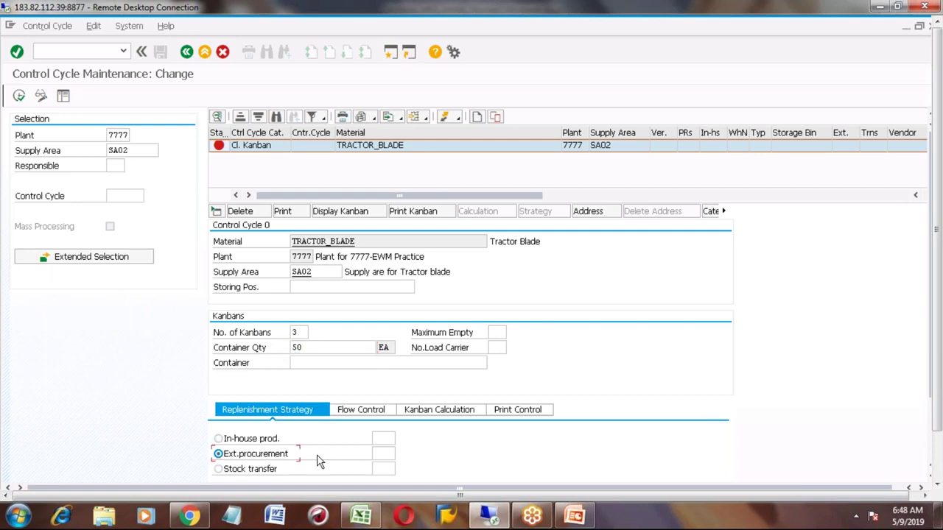
left_click(381, 454)
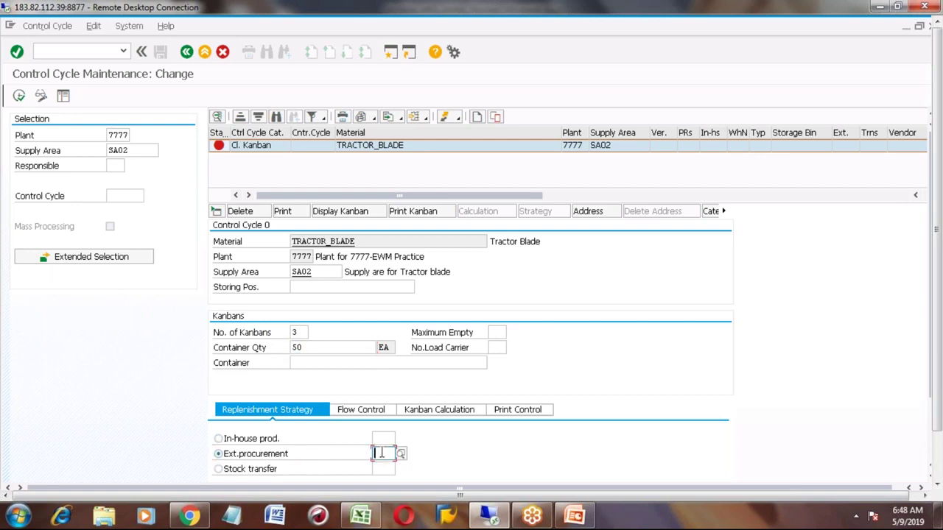
type("0002")
key("Return")
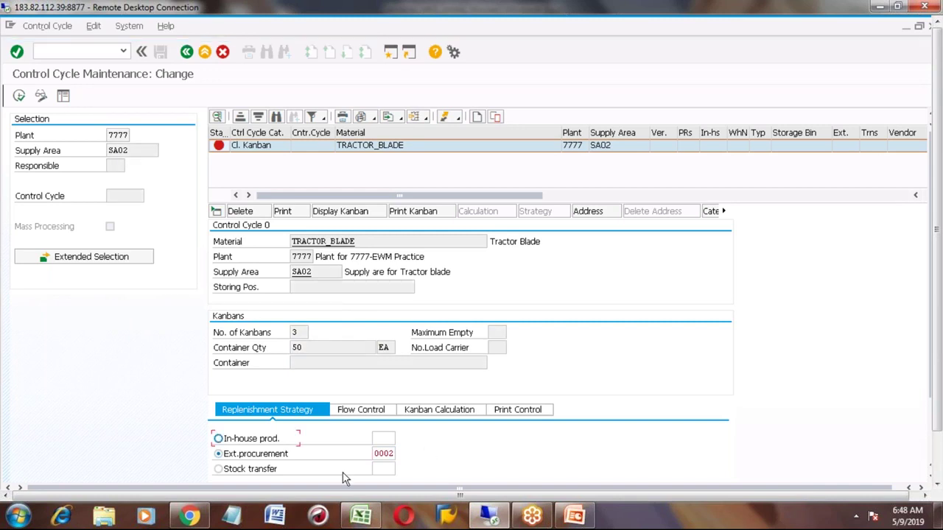
- Set the replenishment strategy to stock transfer 0002 and clear the external procurement strategy
left_click(218, 469)
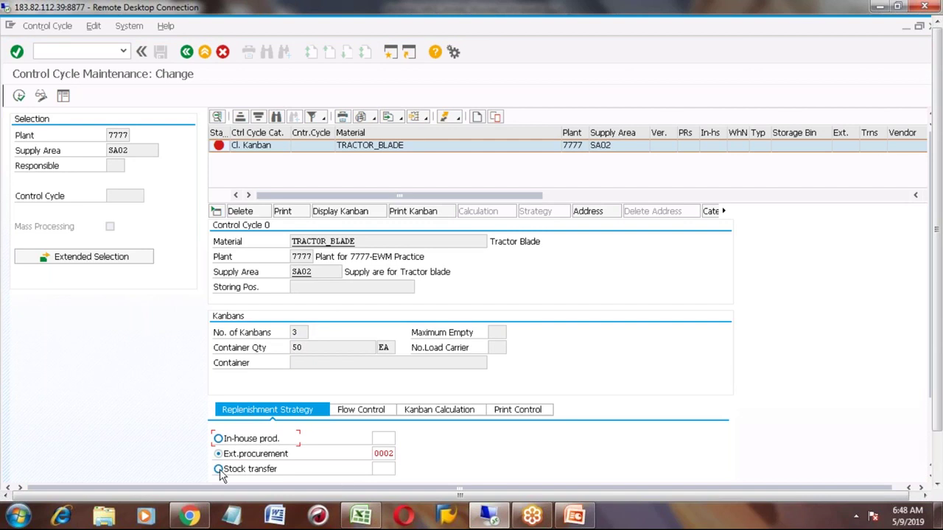
left_click(378, 470)
type("000")
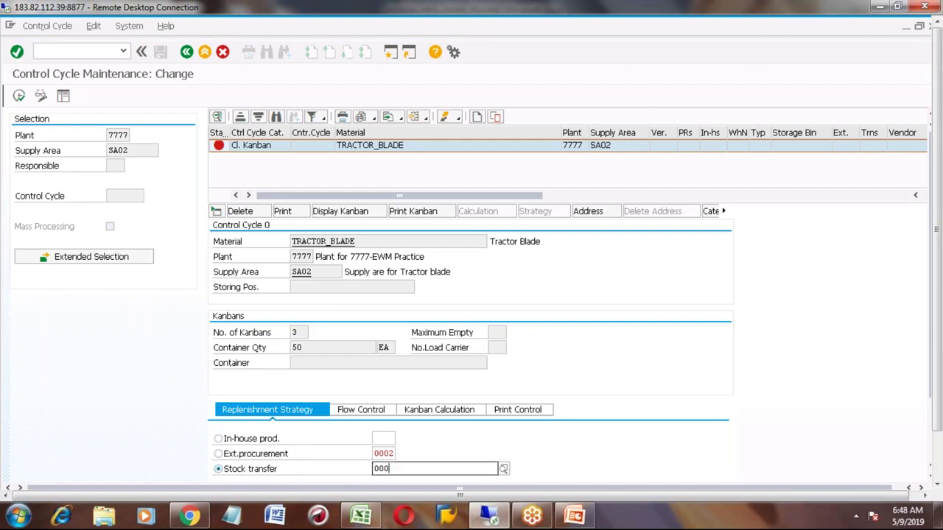
key("F4")
key("Escape")
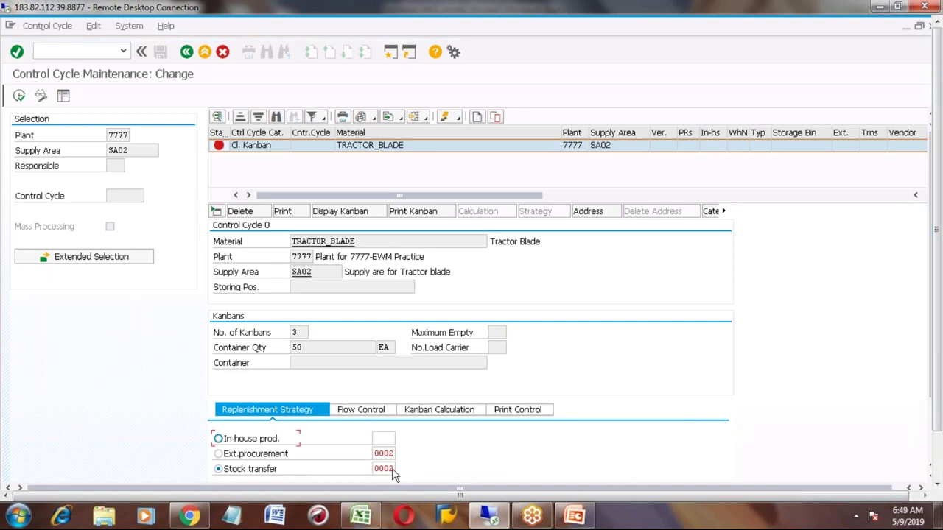
left_click(375, 454)
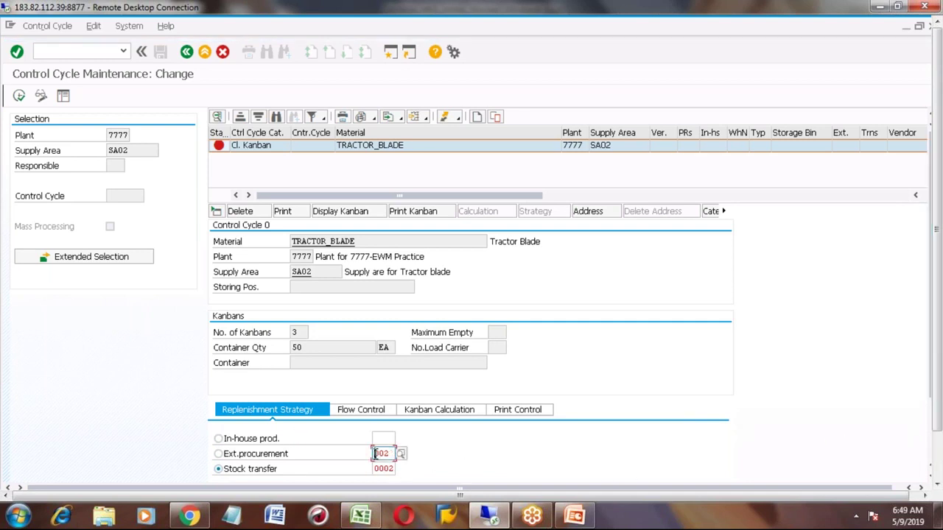
key("Return")
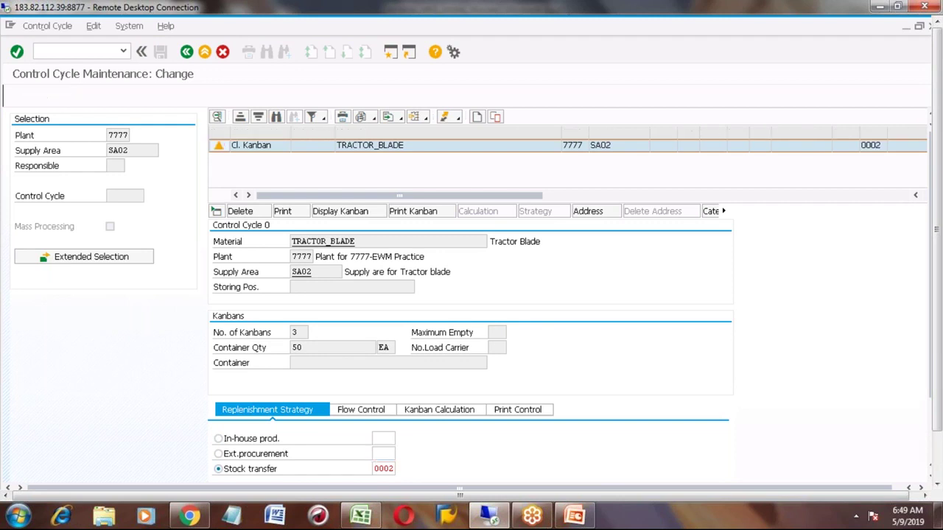
- Enter 0002 as the stock transfer's source storage location and save the control cycle
left_click(938, 487)
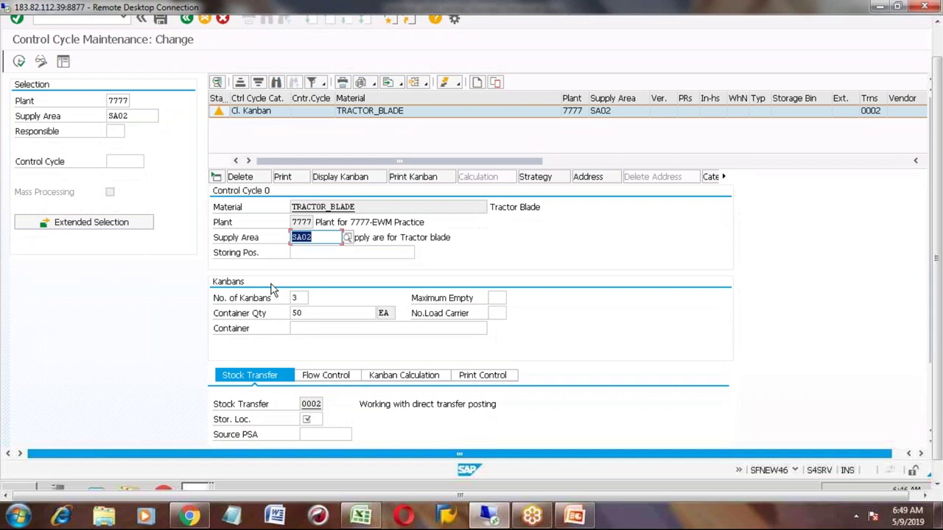
left_click(315, 422)
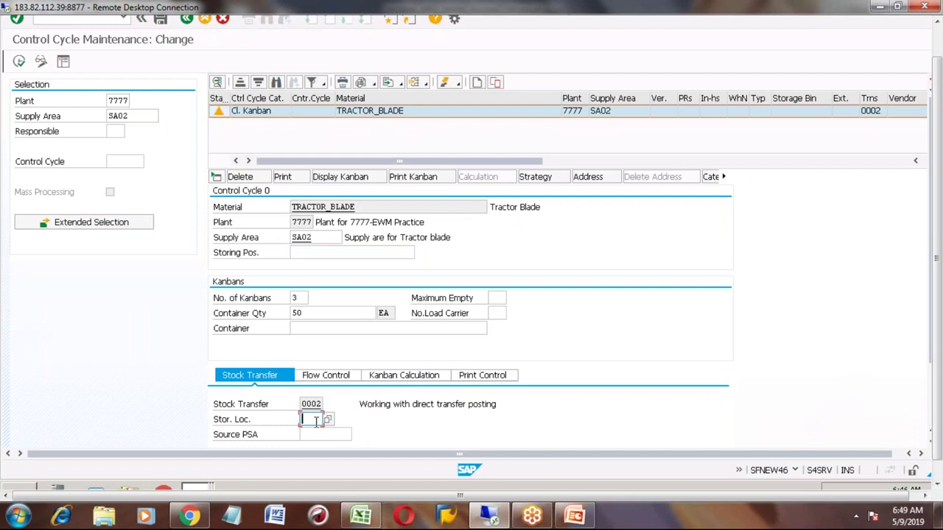
type("0002")
key("Return")
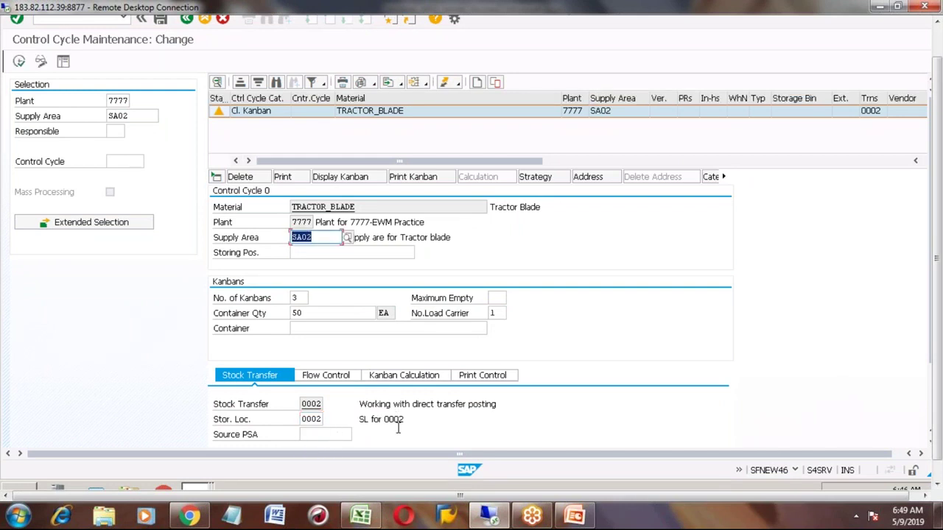
left_click(939, 46)
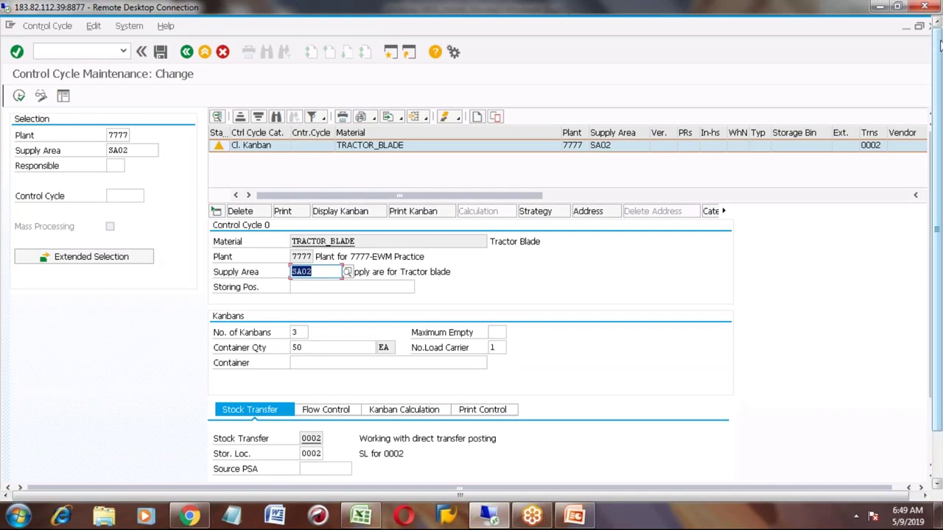
left_click(162, 53)
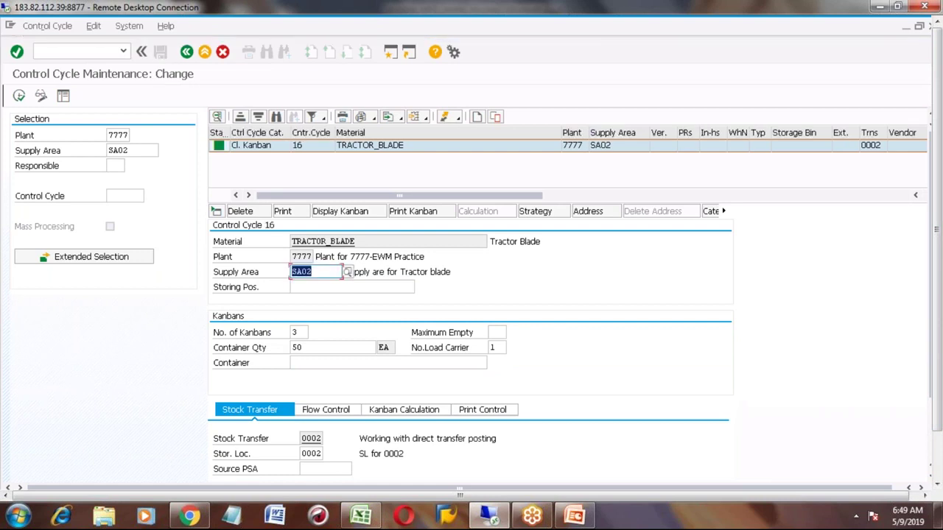
- Reload the saved control cycle for plant 7777 and supply area SA02 and review its status and details
left_click(186, 54)
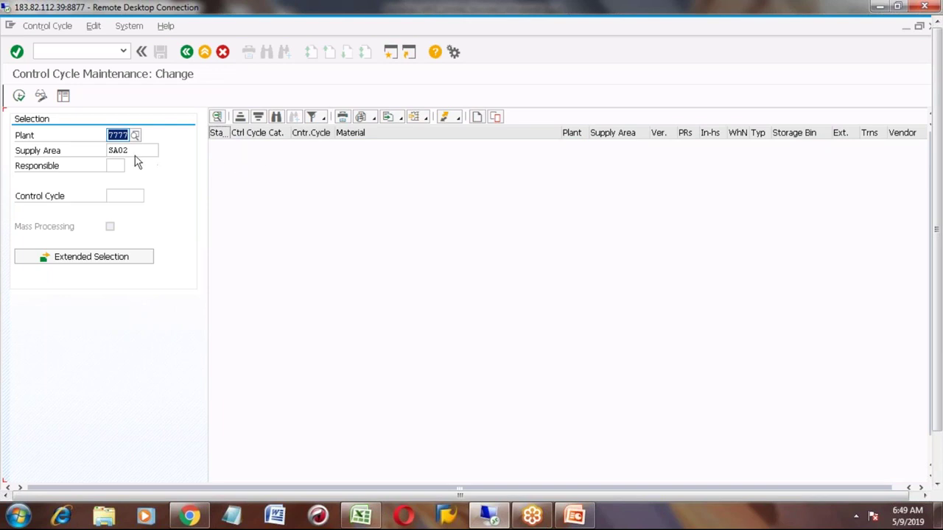
left_click(19, 96)
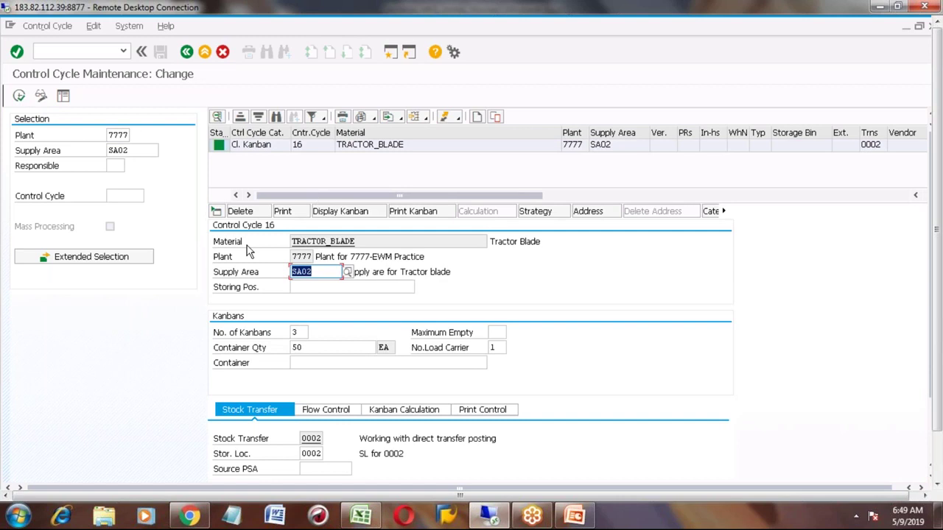
mouse_move(225, 150)
- Display the current transaction code in the status bar and return to SAP Easy Access
left_click(939, 451)
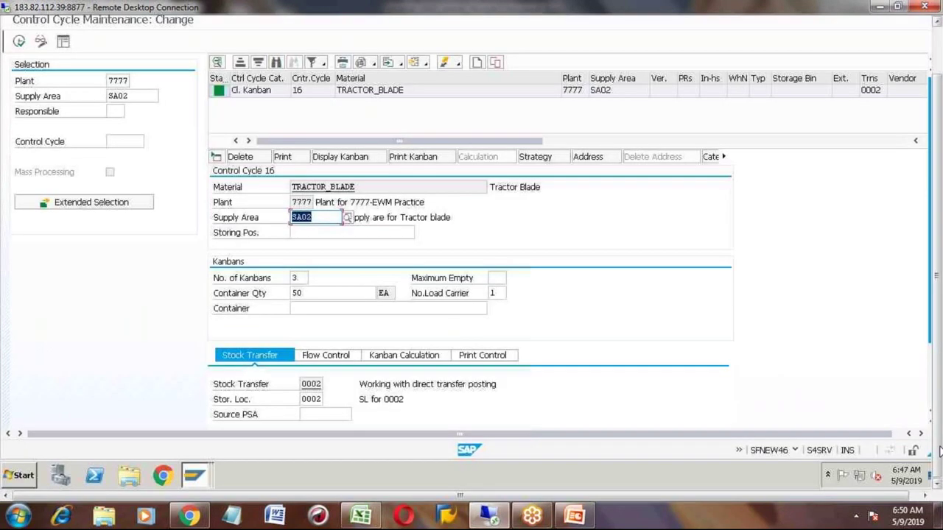
left_click(796, 451)
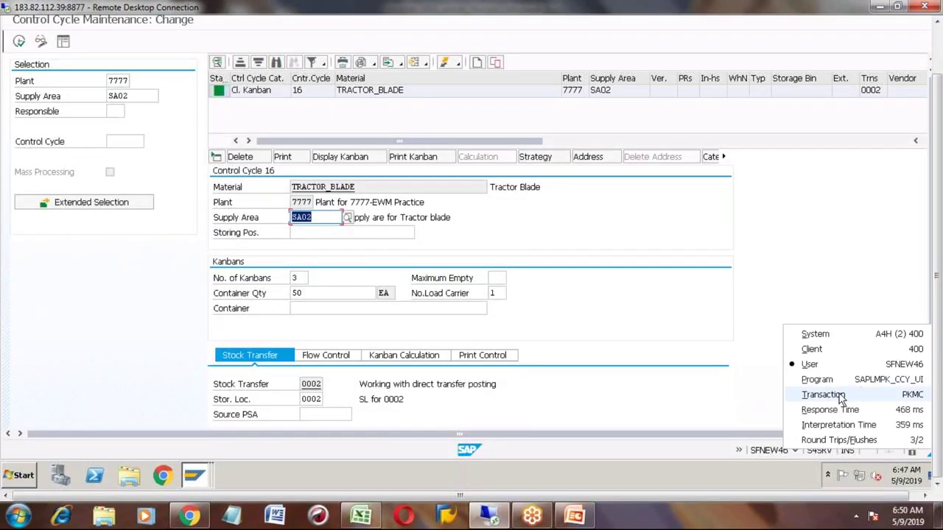
left_click(840, 396)
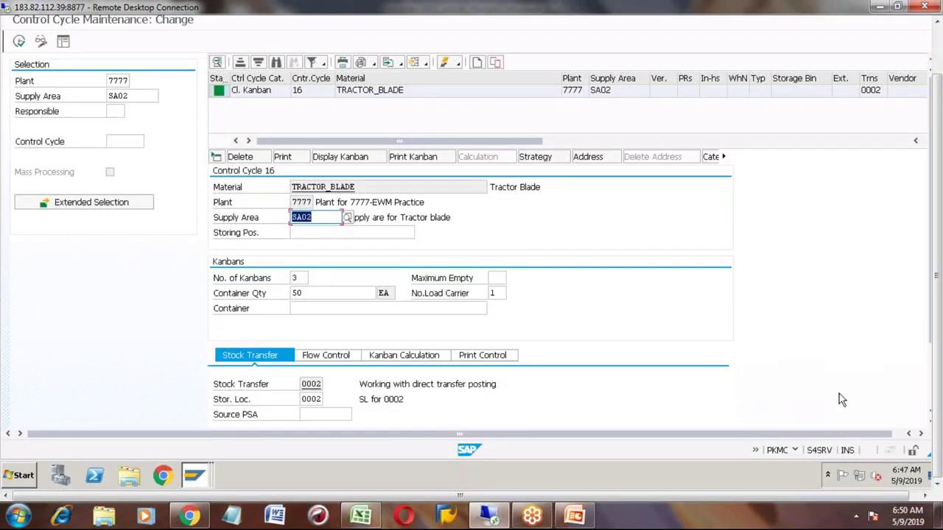
left_click(940, 45)
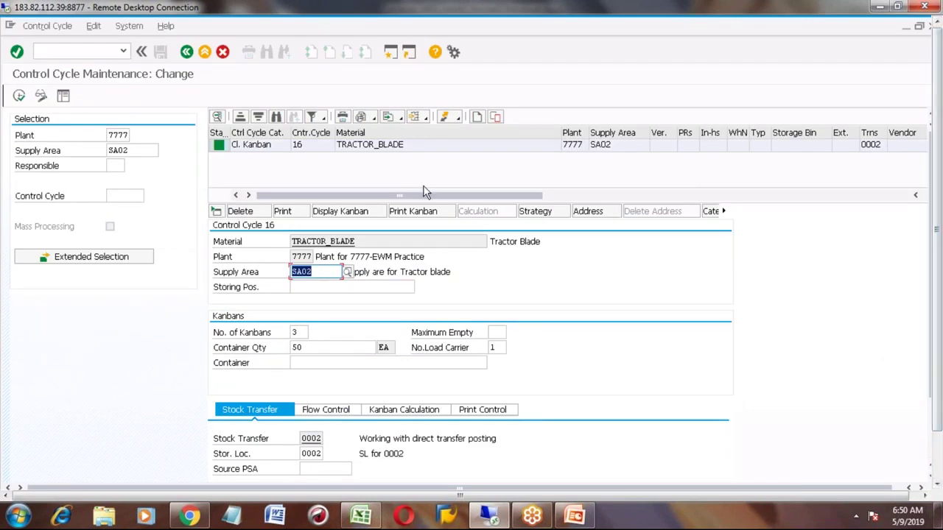
left_click(187, 53)
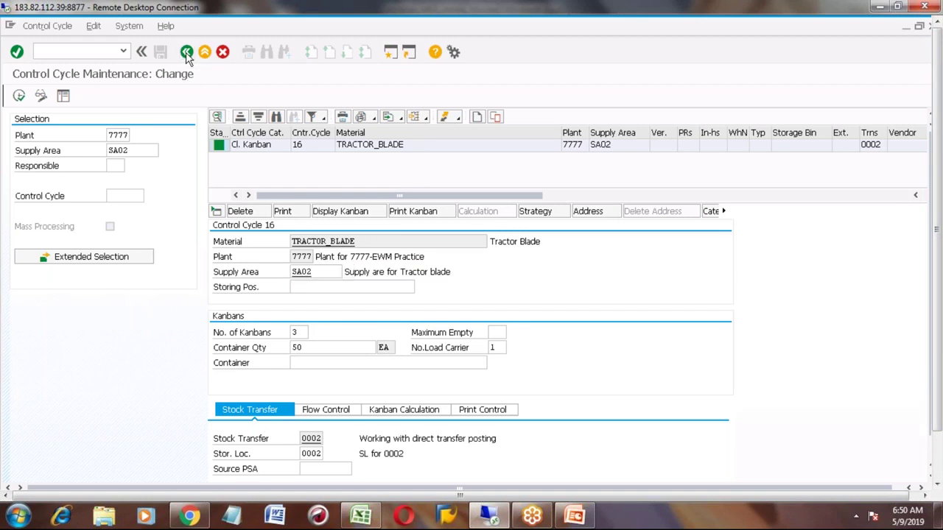
left_click(188, 53)
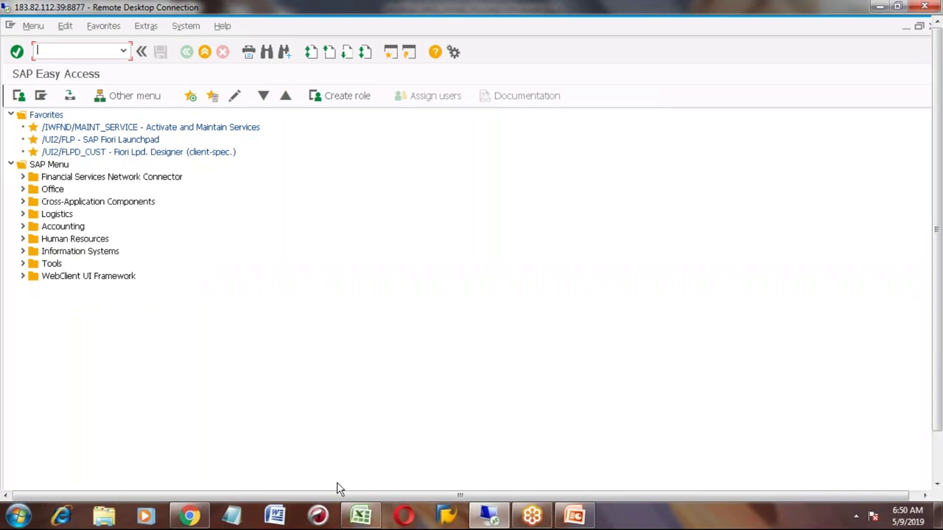
- In the Excel notes, copy the Transactions heading and PK13N - Demand-Source View line from rows 653–654 to row 670
left_click(357, 516)
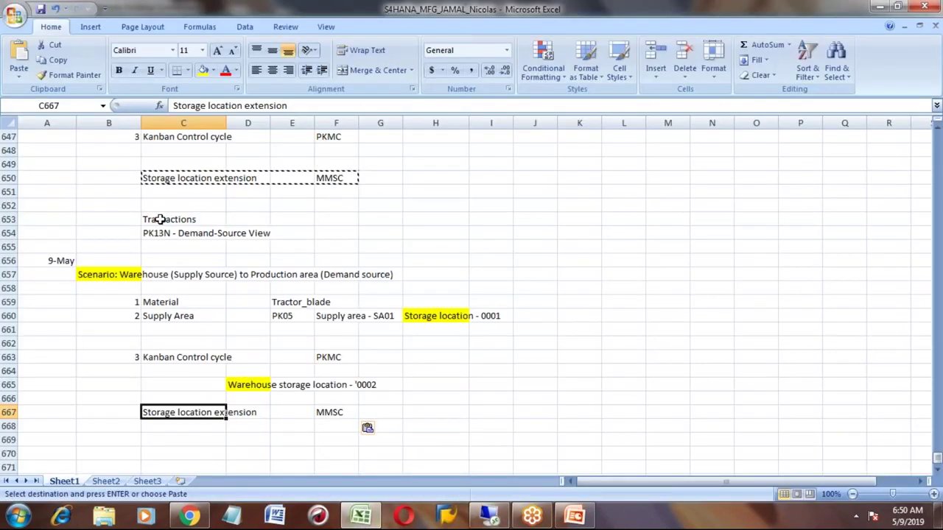
left_click(160, 219)
key("shift+Down")
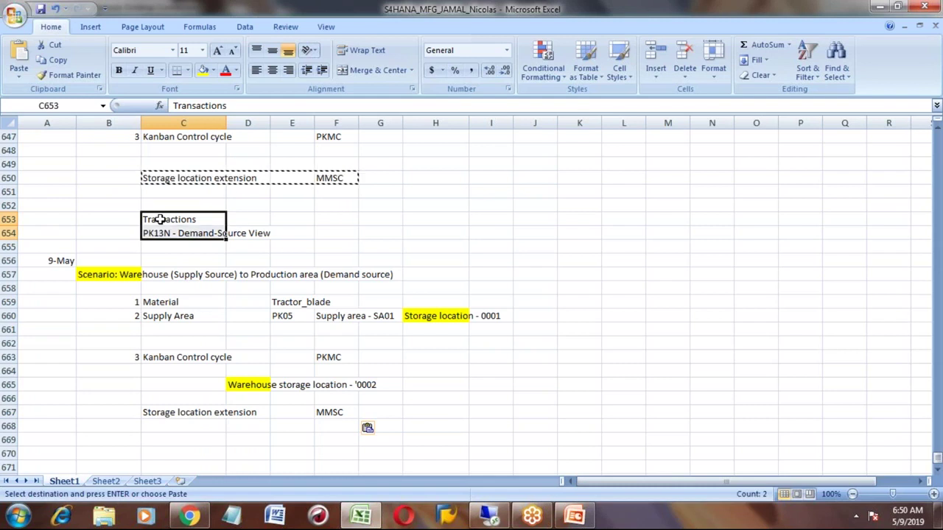
key("ctrl+c")
key("Down")
key("Down")
key("Down")
key("Down")
key("Down")
key("Down")
key("Down")
key("Down")
key("Down")
key("Down")
key("Down")
key("Down")
key("Down")
key("Down")
key("Down")
key("Down")
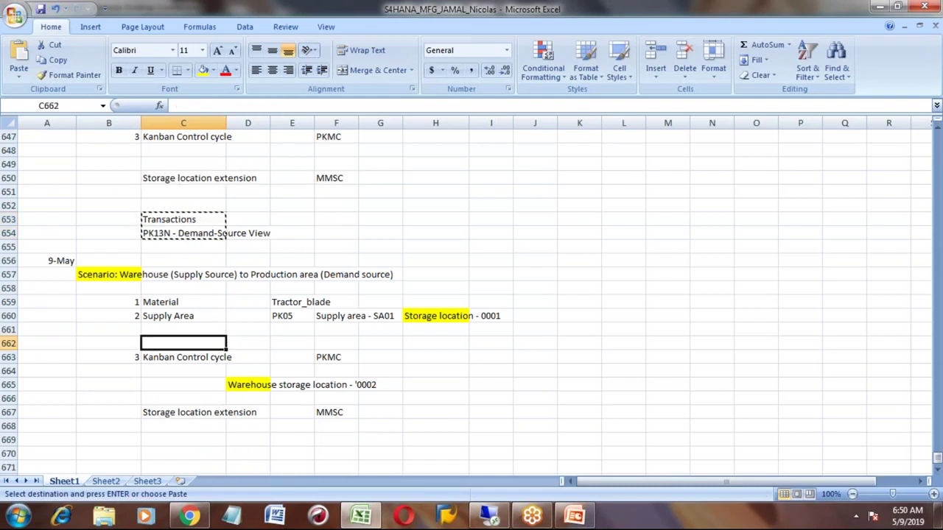
key("Down")
key("ctrl+v")
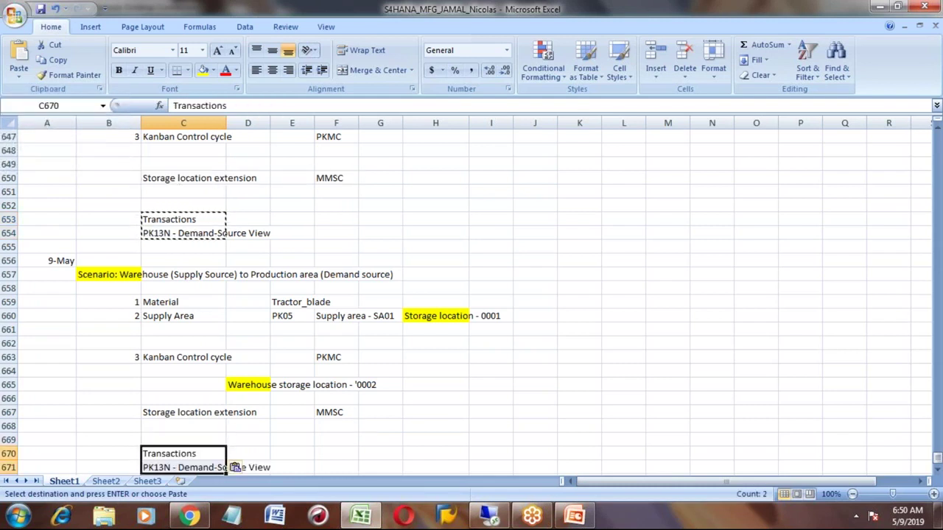
key("Up")
key("Up")
key("Up")
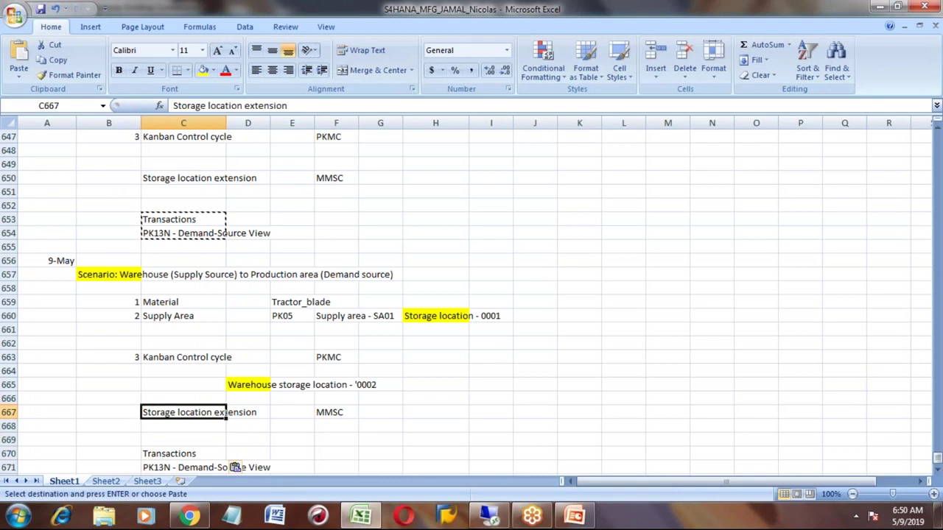
- Switch back to SAP, open the MIGO transaction, and select A01 Goods Receipt as the action
key("alt+Tab")
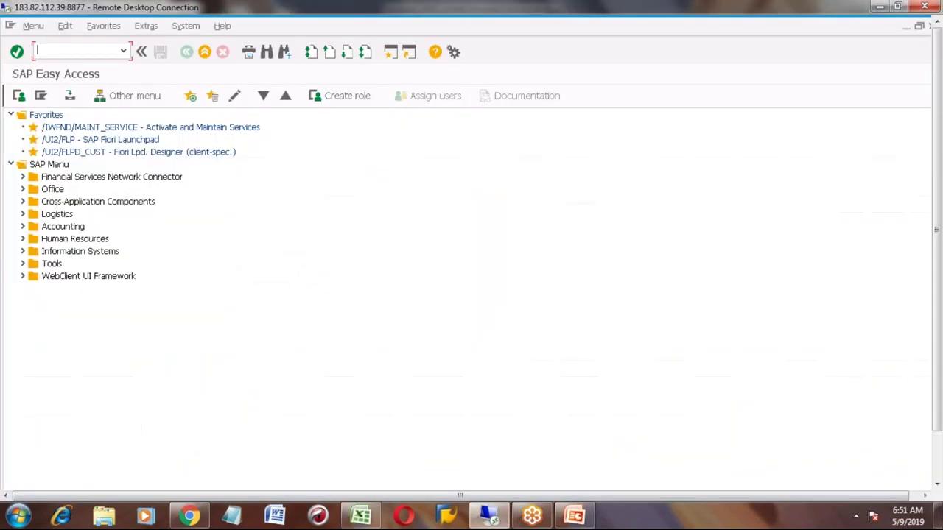
type("mig")
key("Return")
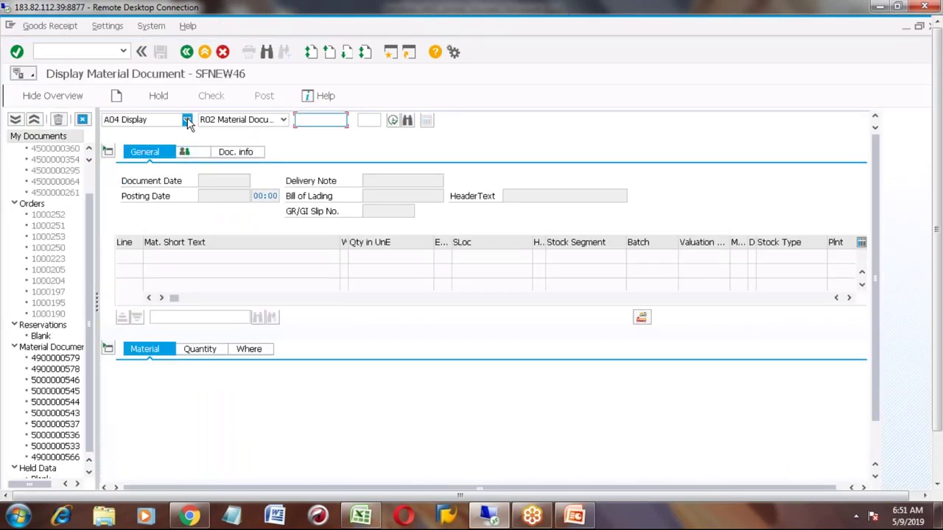
left_click(187, 120)
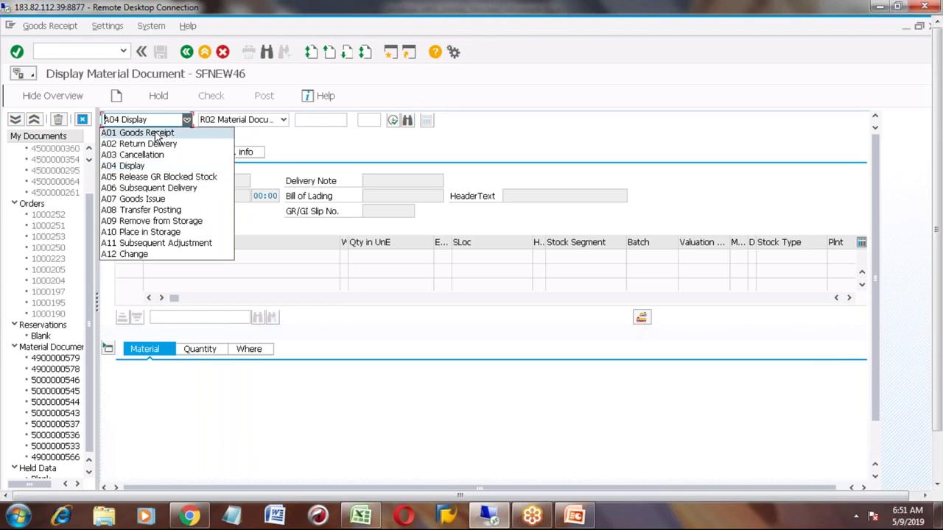
left_click(157, 134)
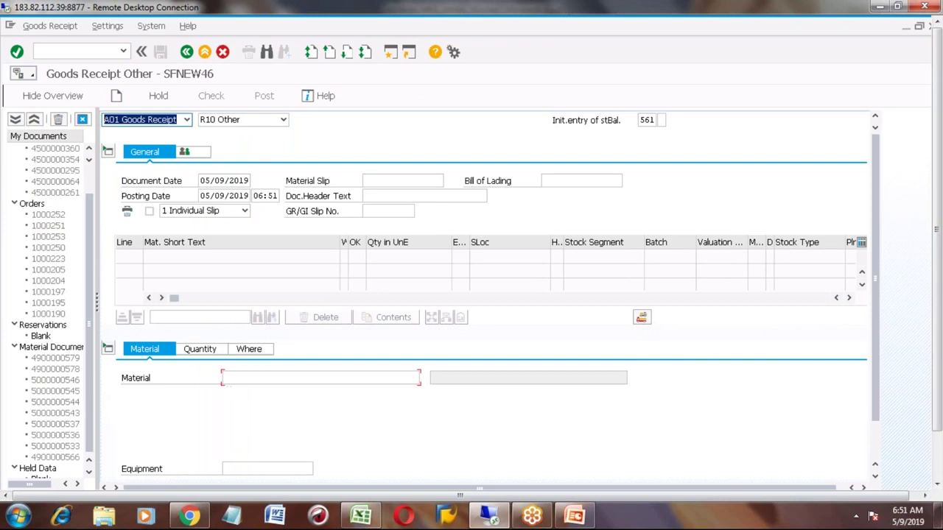
- Enter TRACTOR_BLADE as the material and a quantity of 500 for the goods receipt item
left_click(222, 380)
left_click(225, 380)
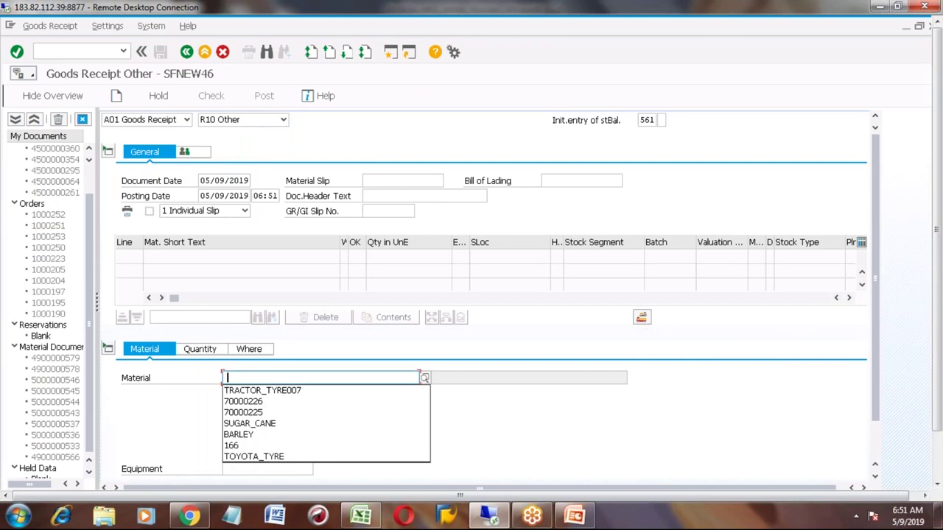
left_click(245, 391)
key("BackSpace")
key("BackSpace")
key("BackSpace")
key("BackSpace")
key("BackSpace")
key("BackSpace")
key("BackSpace")
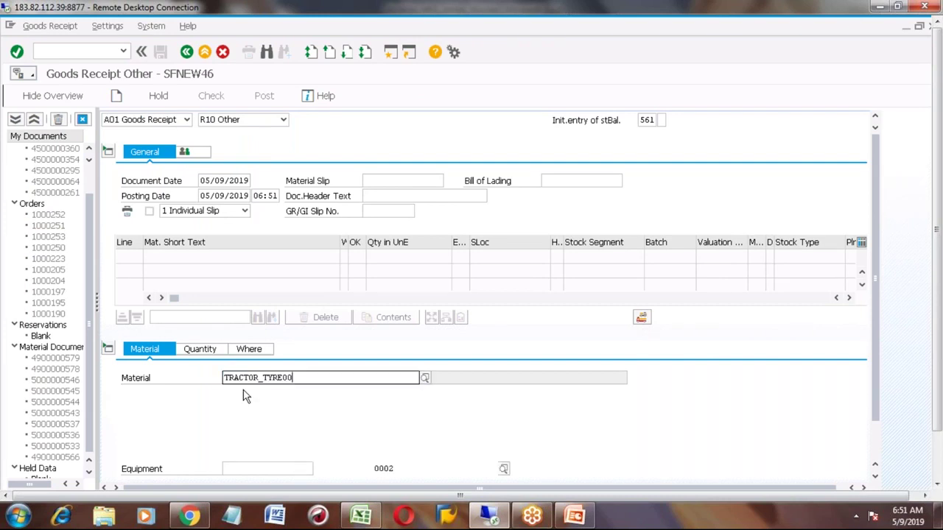
type("blade")
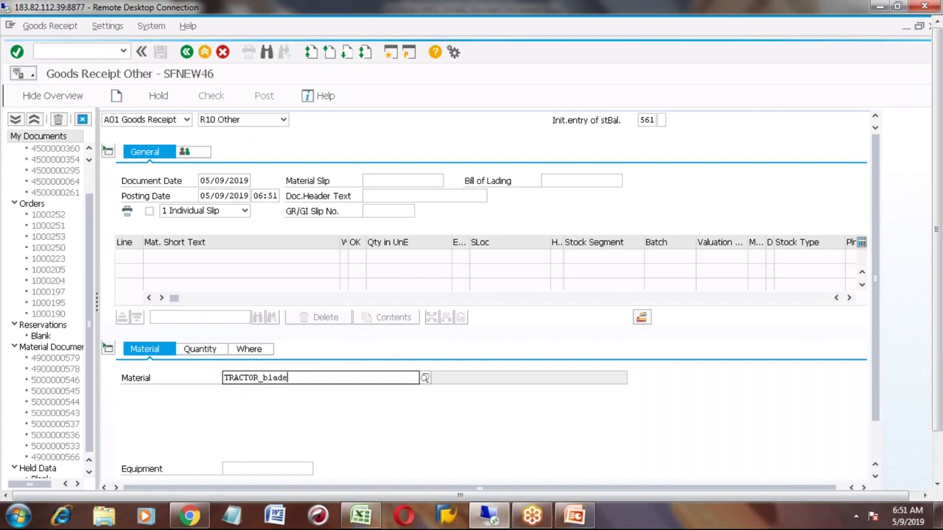
key("Down")
key("Return")
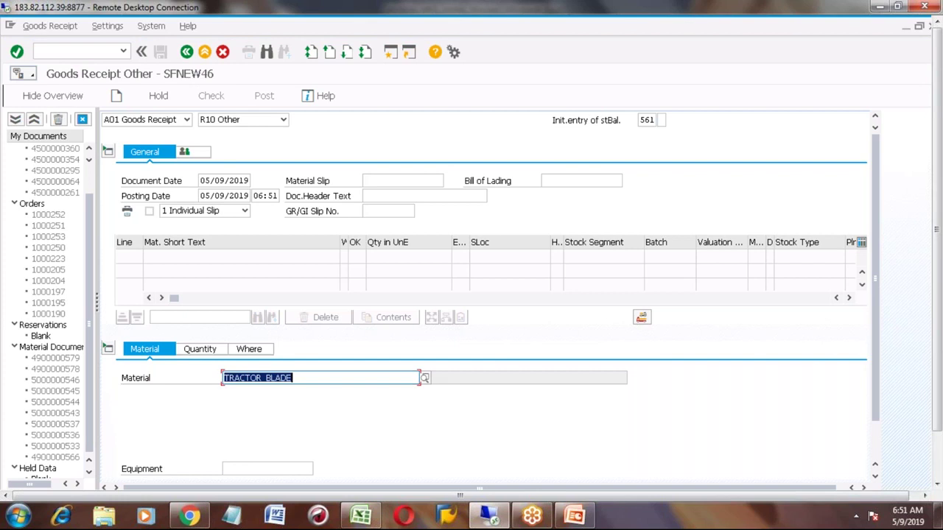
left_click(209, 351)
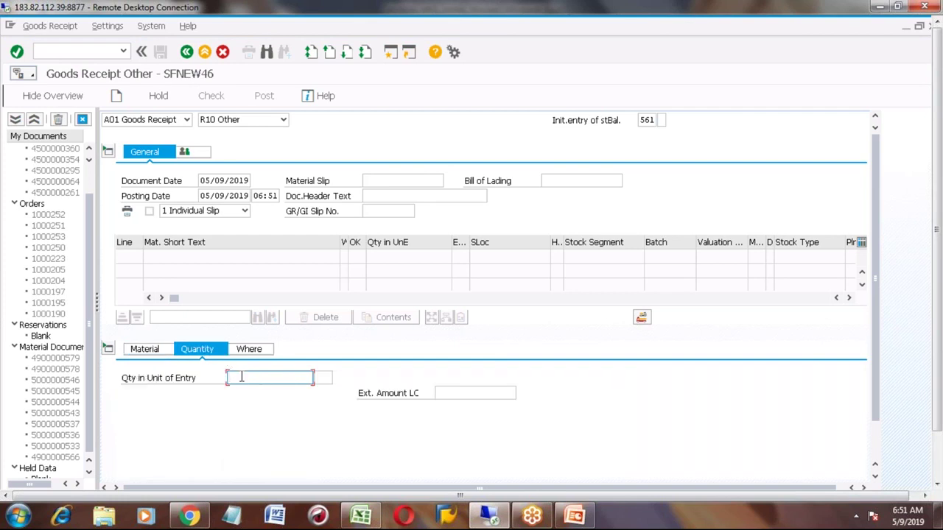
type("500")
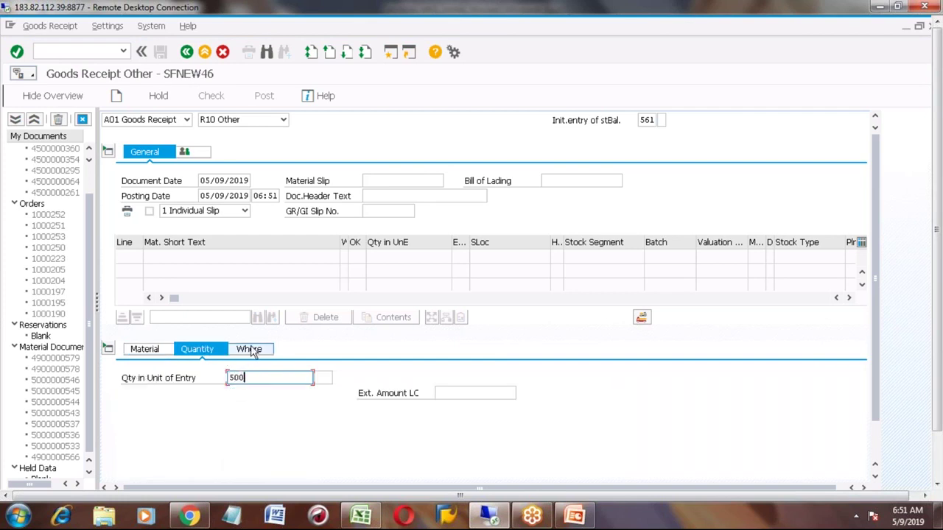
- Set plant 7777 and storage location 0002 for the receipt item, post the goods receipt, and return to SAP Easy Access
left_click(253, 351)
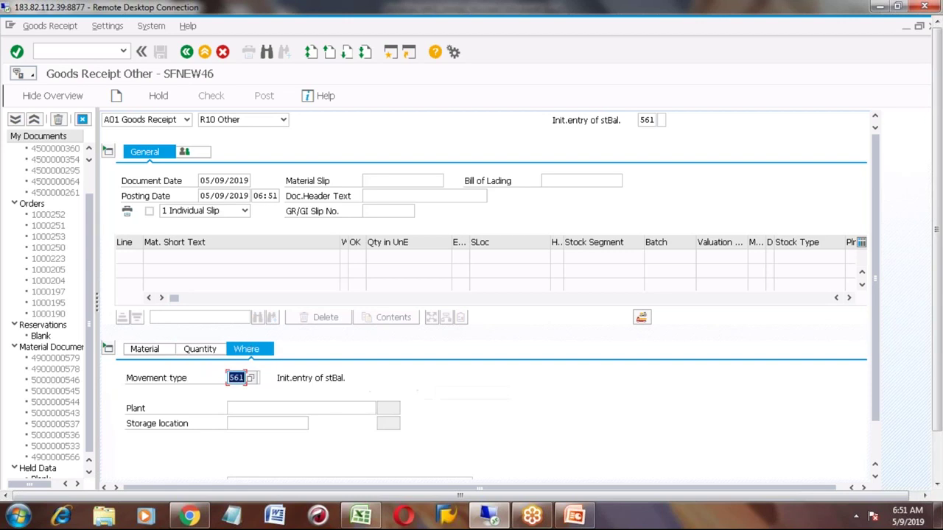
left_click(238, 410)
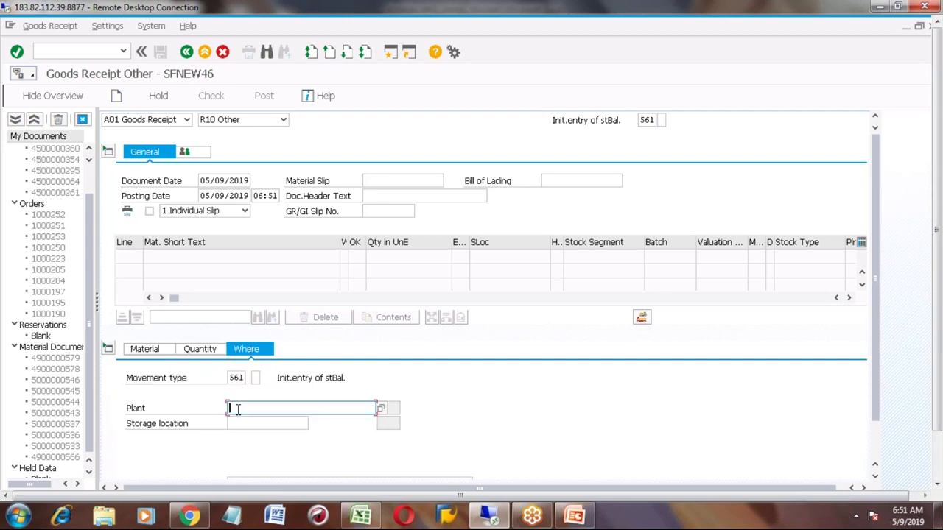
type("7777")
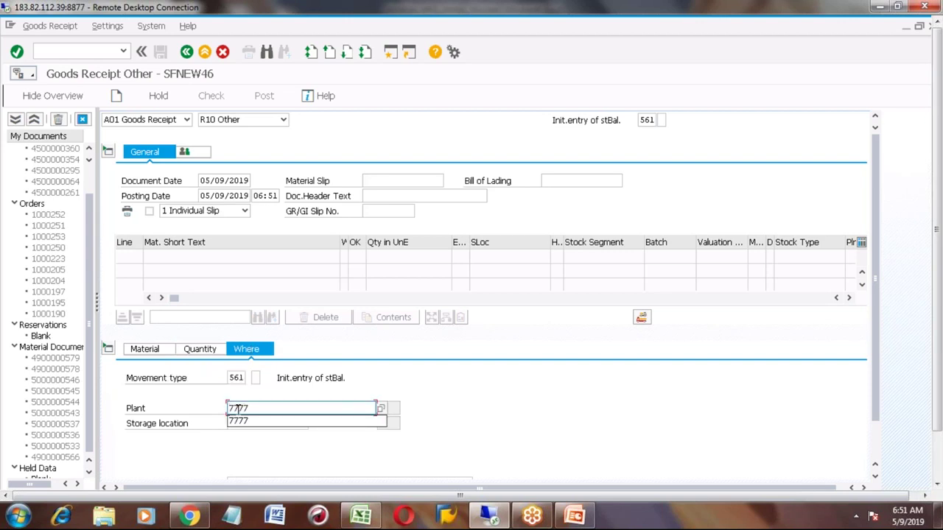
left_click(238, 423)
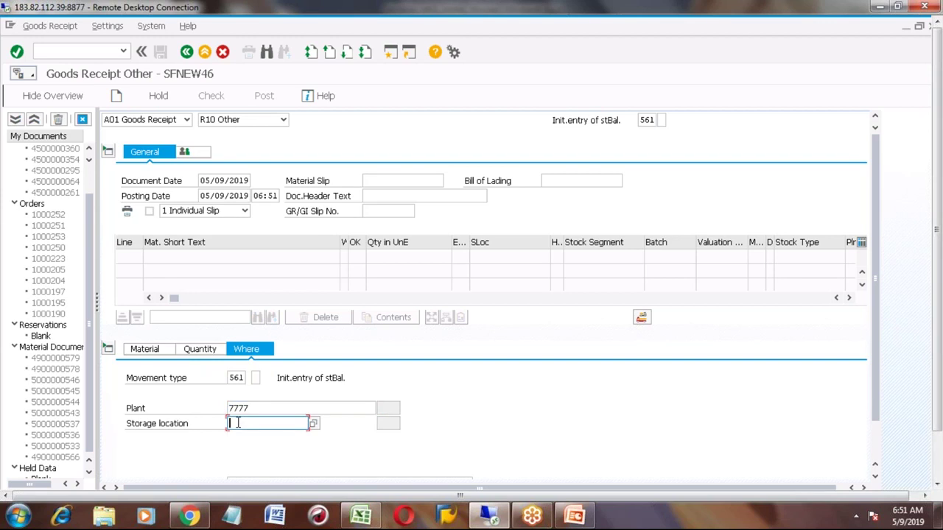
type("0002")
key("Return")
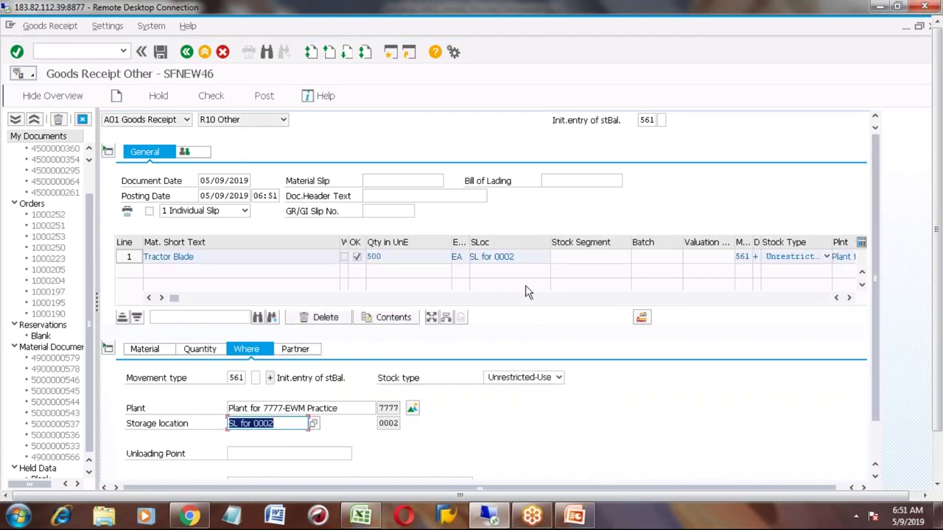
left_click(263, 96)
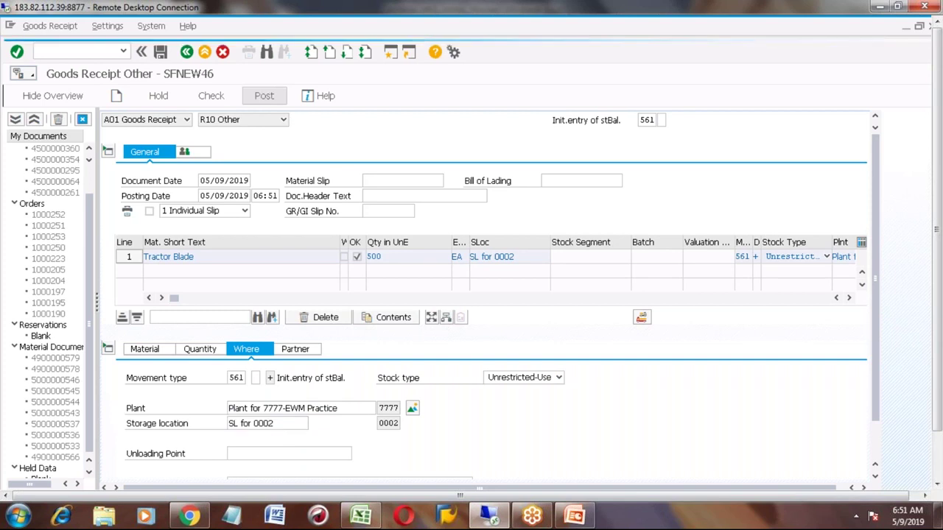
left_click(187, 51)
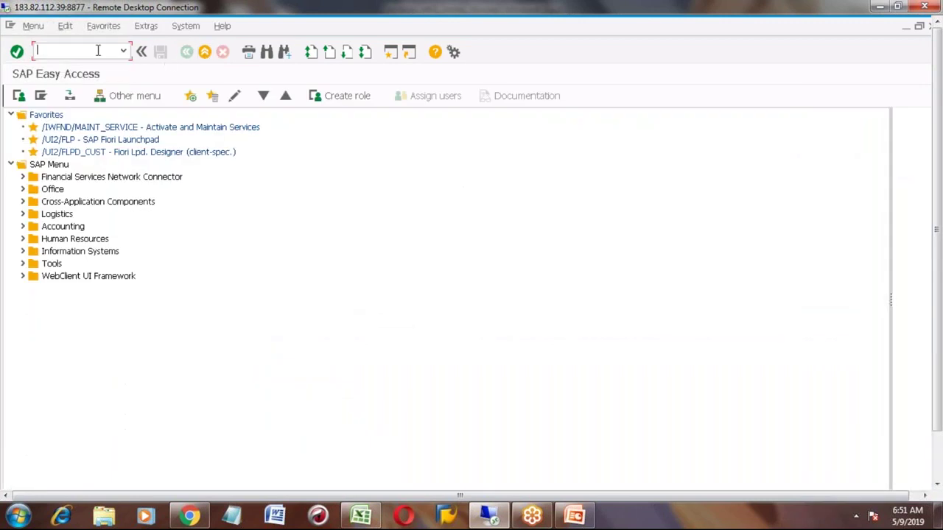
- Run the MMBE stock overview for TRACTOR_BLADE in plant 7777 and check the unrestricted-use stock in storage location 0002
type("mmbe")
key("Return")
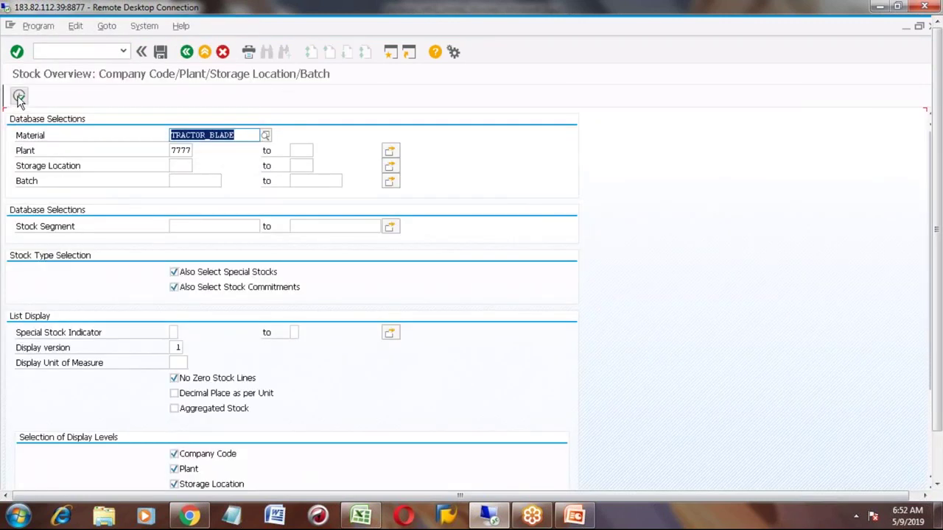
left_click(18, 97)
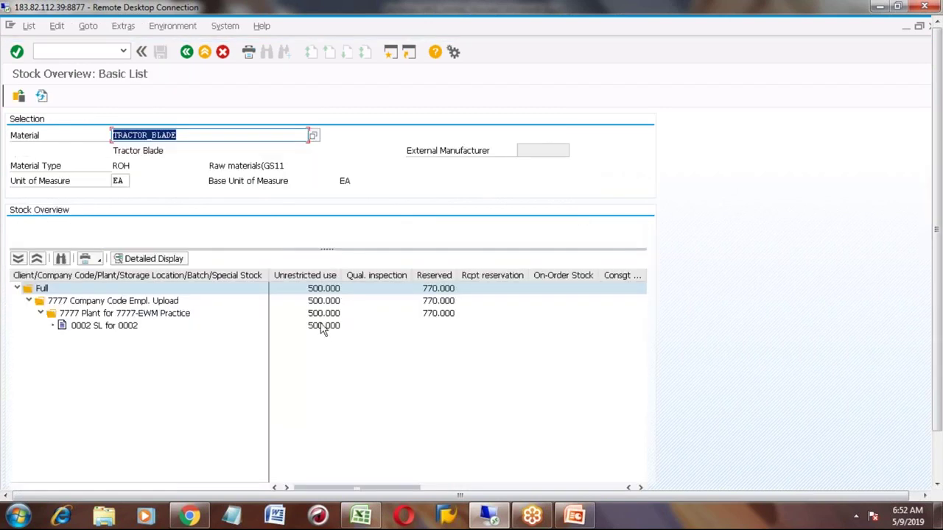
left_click(322, 328)
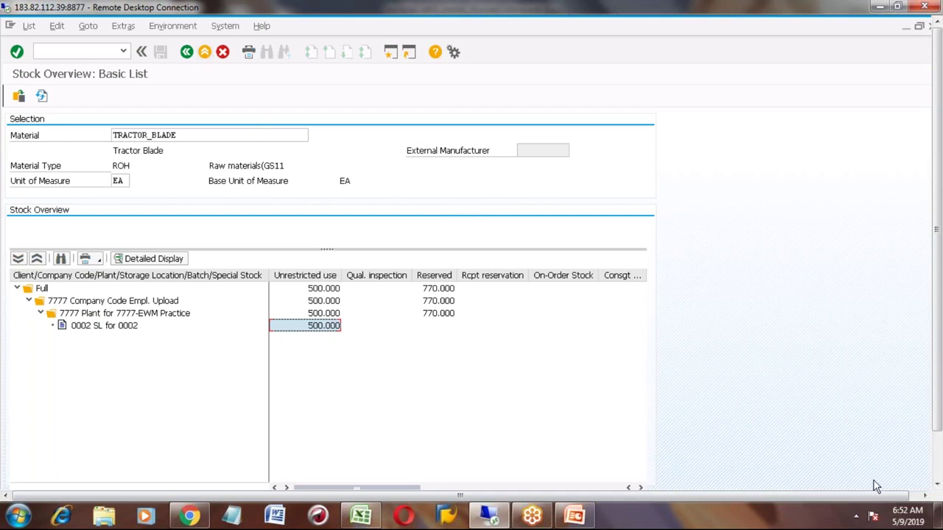
- Switch to the other SAP session at SAP Easy Access and expand Logistics, Production and KANBAN in the SAP Menu tree
left_click(937, 474)
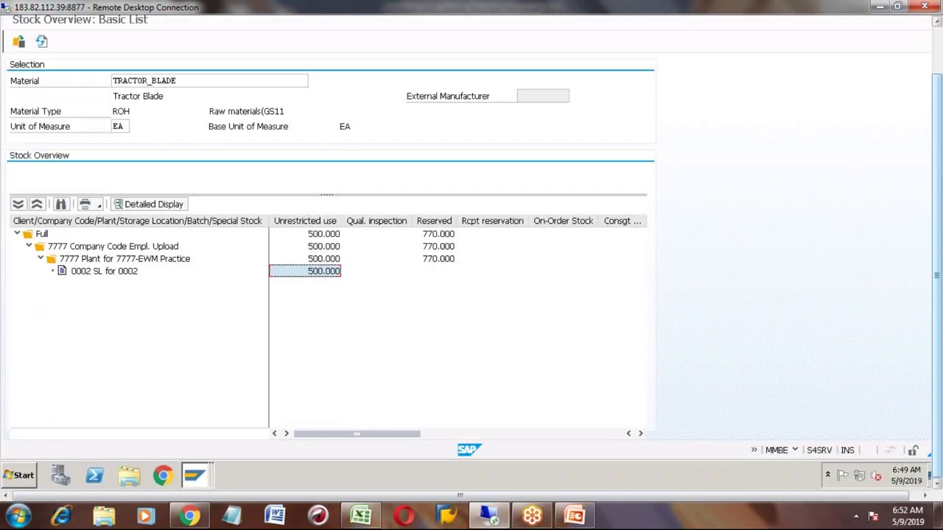
mouse_move(198, 482)
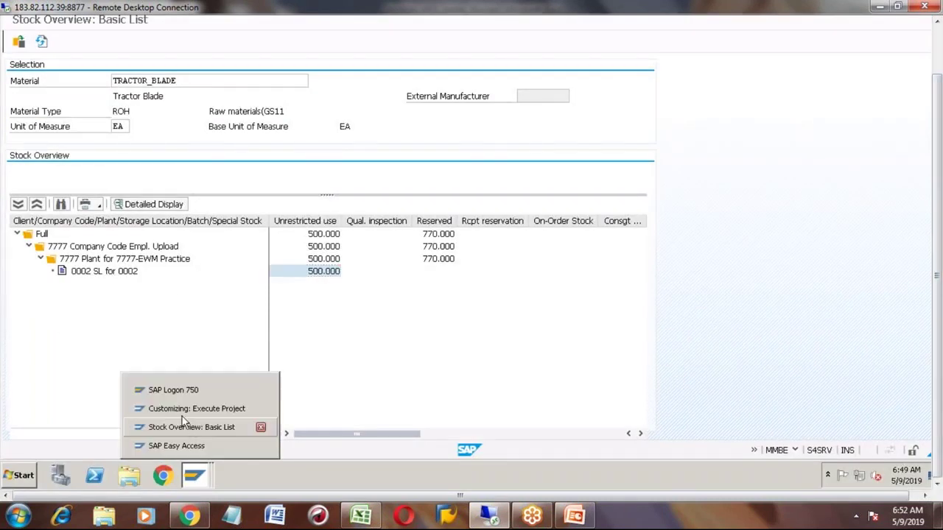
left_click(182, 446)
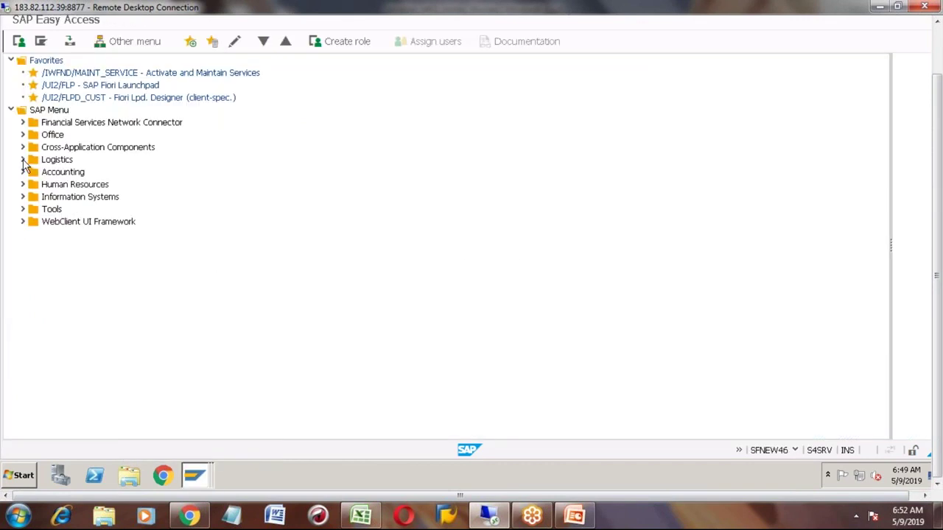
left_click(23, 159)
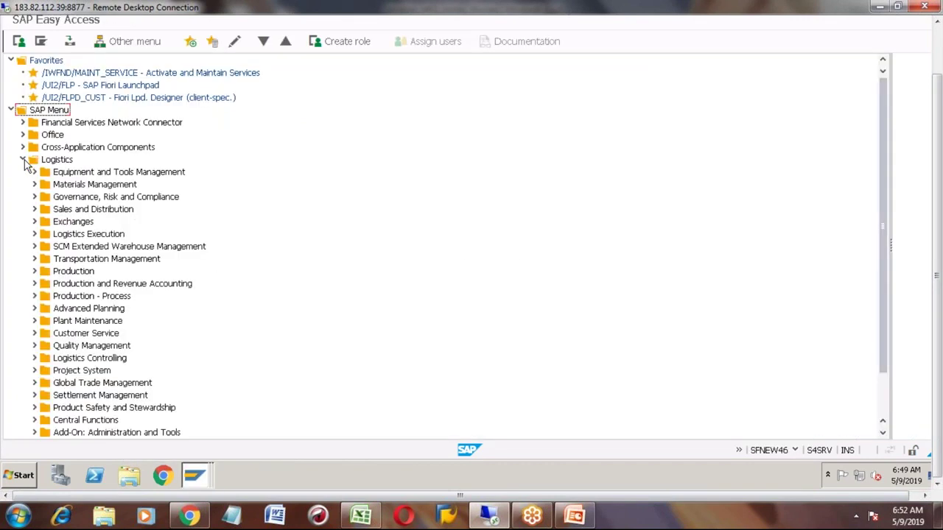
left_click(34, 271)
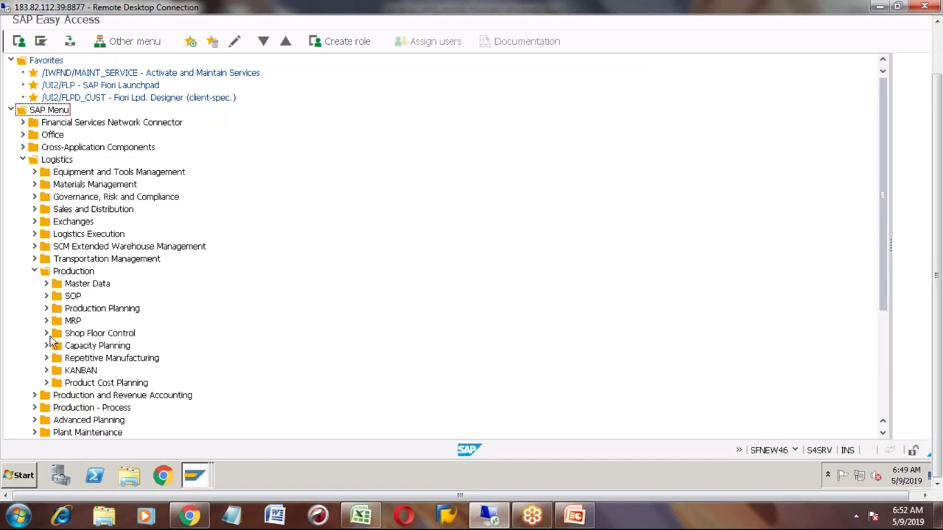
left_click(46, 371)
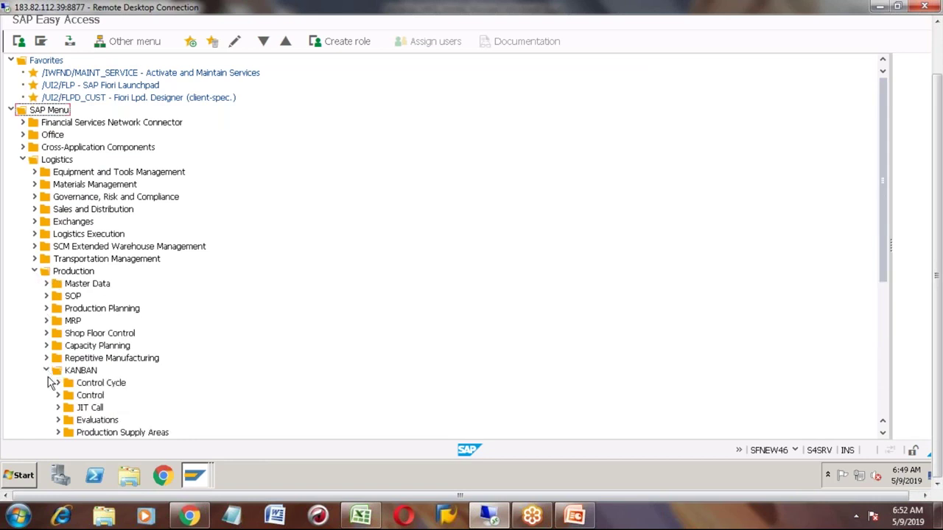
- Open PK13N - Demand-Source View from the Kanban Board folder under KANBAN Control
left_click(59, 384)
left_click(58, 384)
left_click(59, 396)
left_click(103, 386)
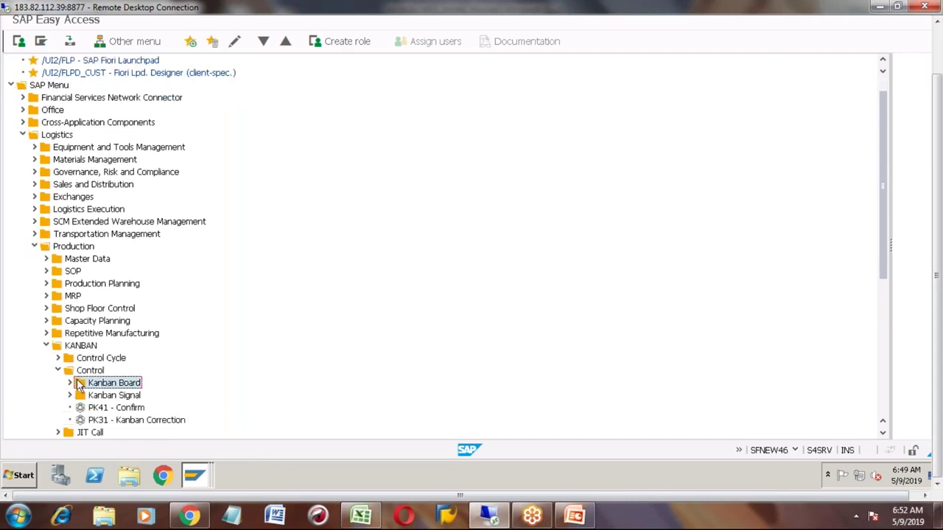
left_click(71, 383)
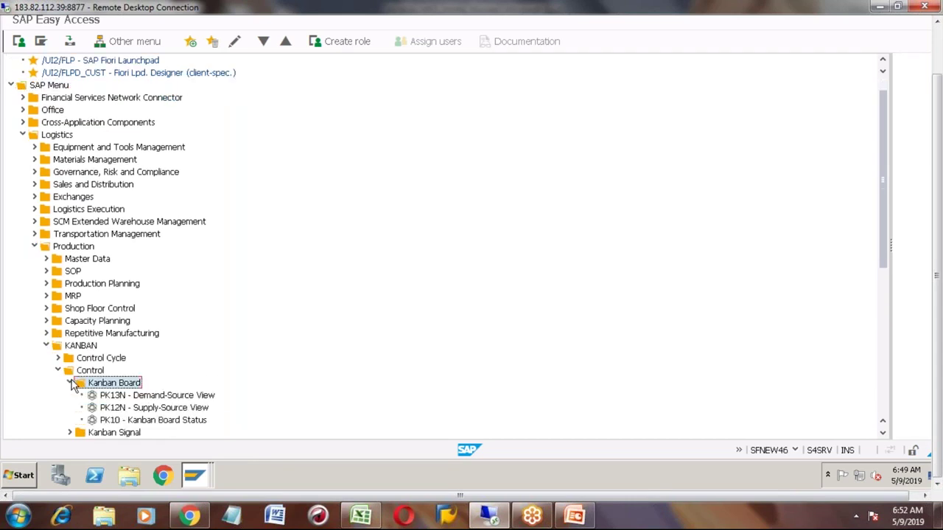
left_click(164, 396)
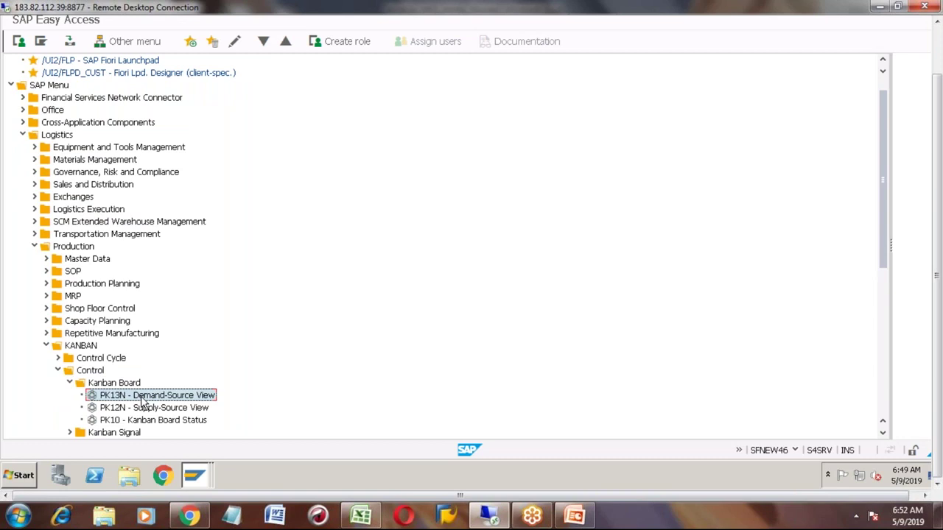
double_click(145, 401)
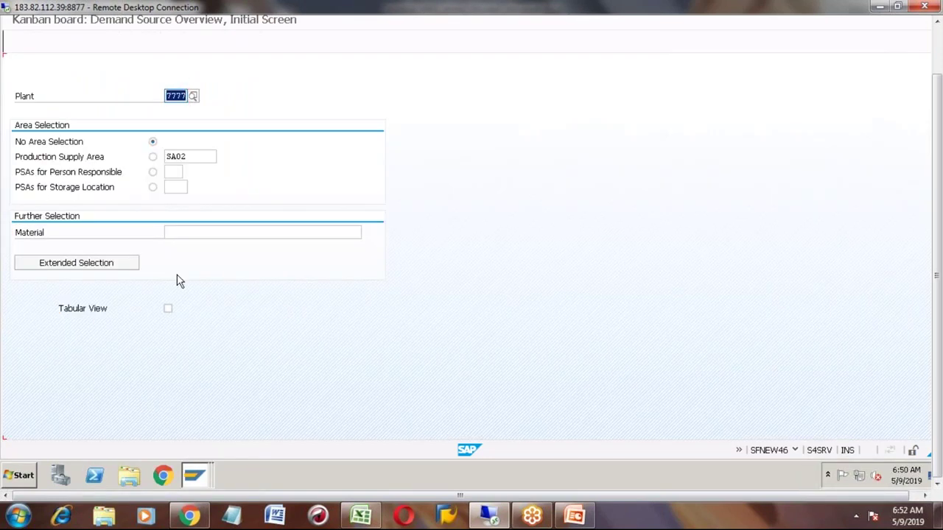
- Display the demand-source kanban board for plant 7777 and production supply area SA02, and consult the KANBAN Principle slide in PowerPoint
left_click(152, 156)
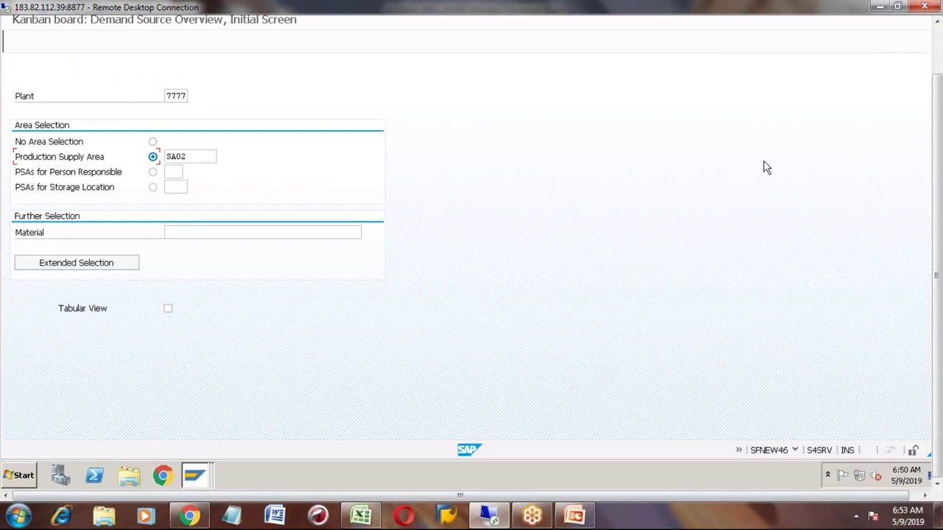
left_click(939, 50)
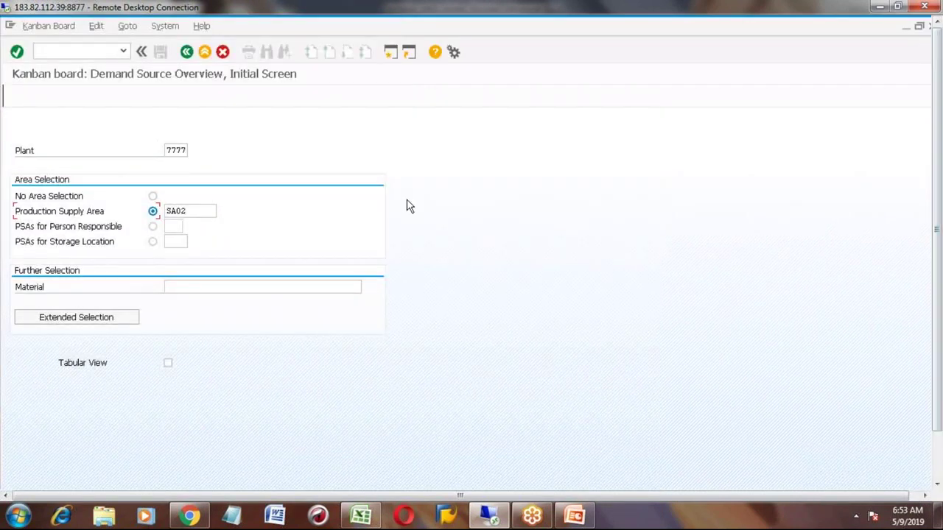
key("Return")
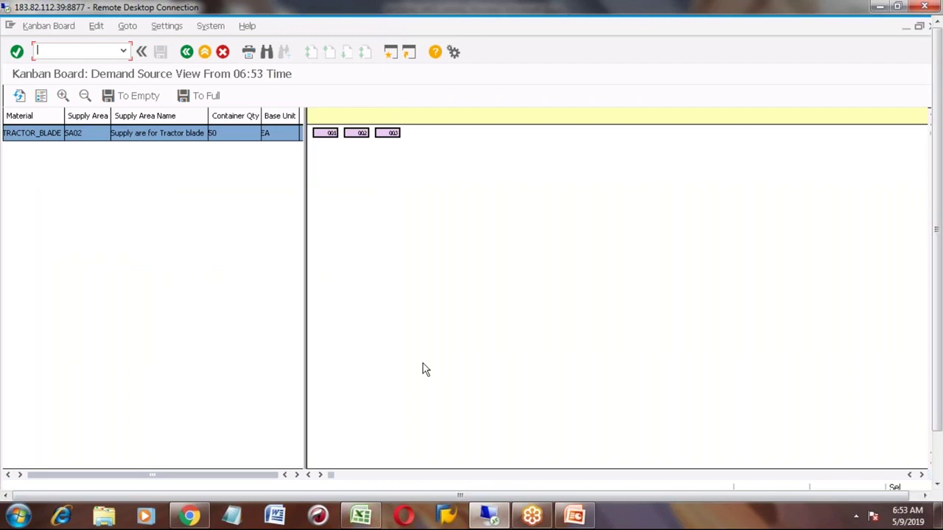
left_click(576, 517)
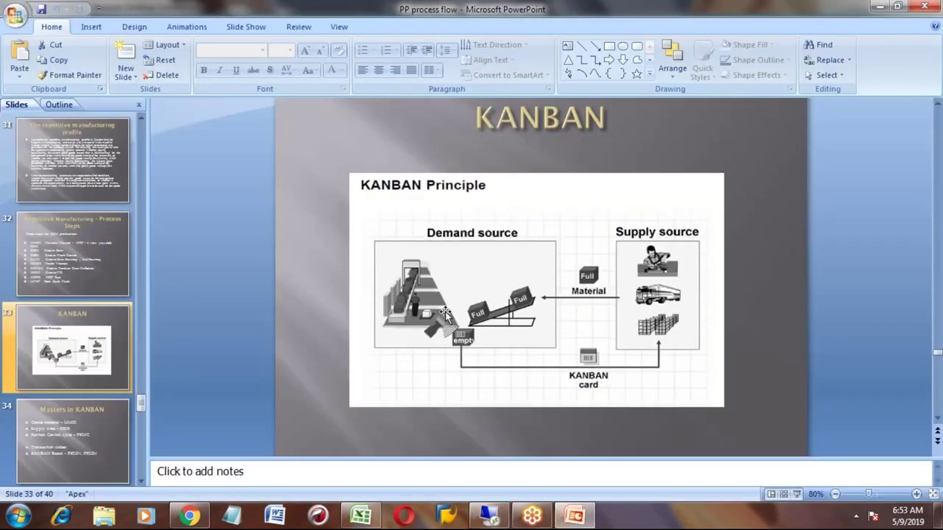
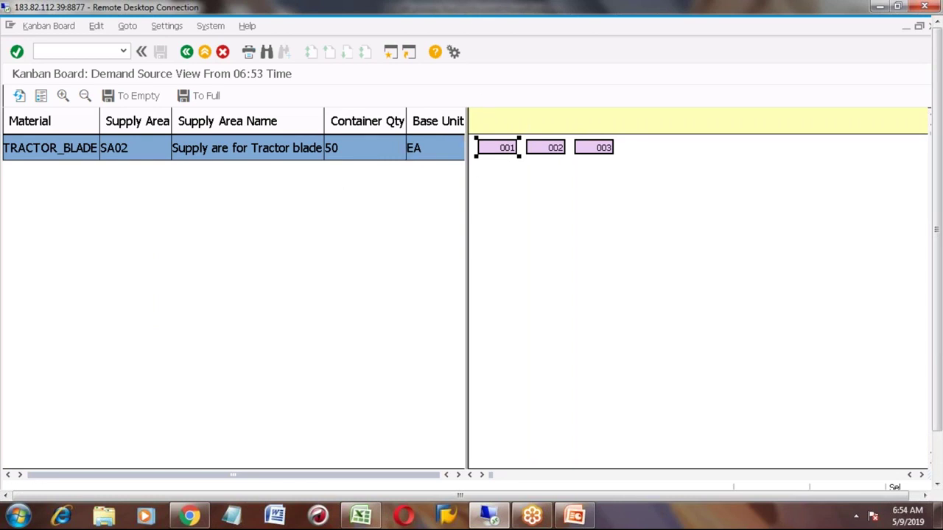
- On the SAP kanban board, set TRACTOR_BLADE container 001 in supply area SA02 to empty
left_click(494, 149)
left_click(494, 150)
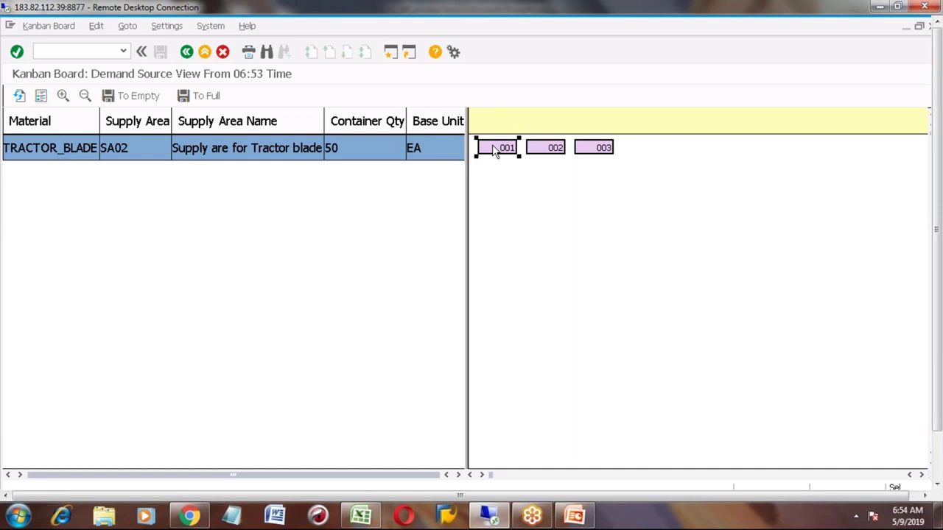
left_click(135, 97)
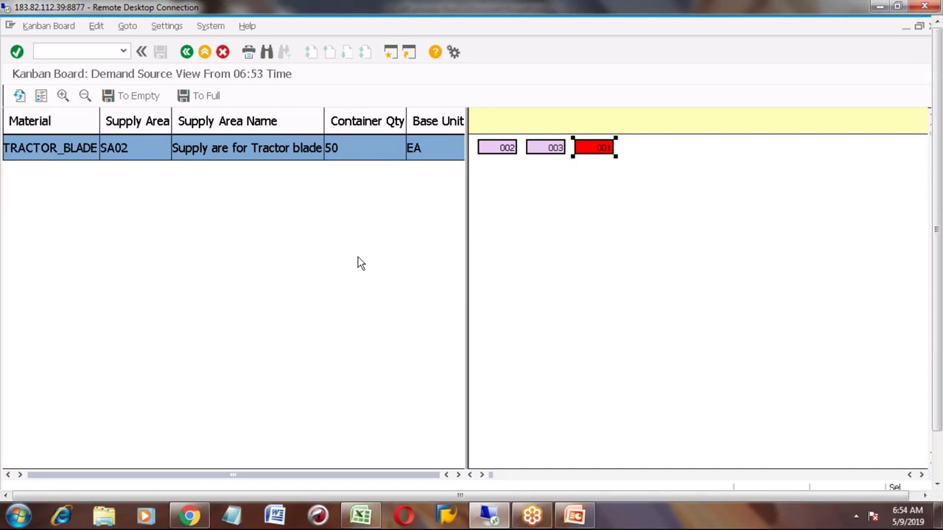
- Consult the KANBAN Principle slide in PowerPoint, return to SAP Easy Access and select PK12N - Supply-Source View
left_click(573, 516)
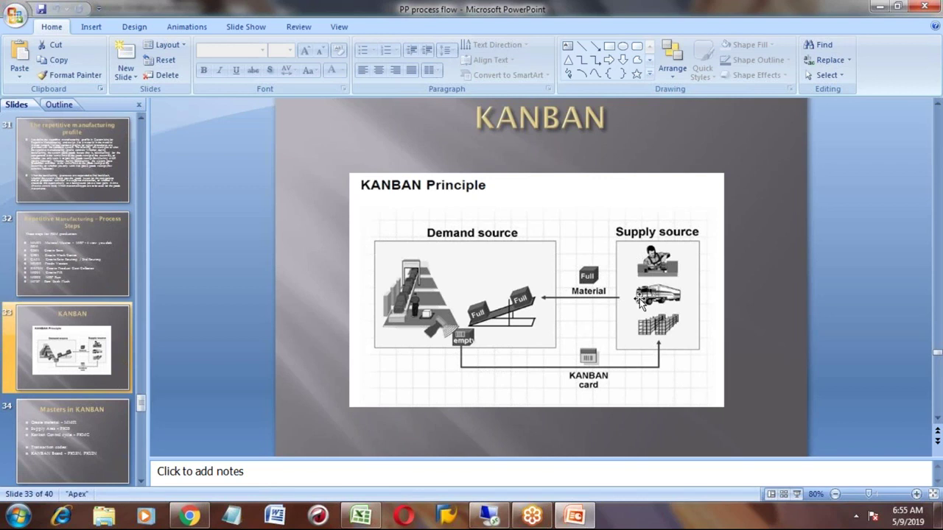
left_click(489, 516)
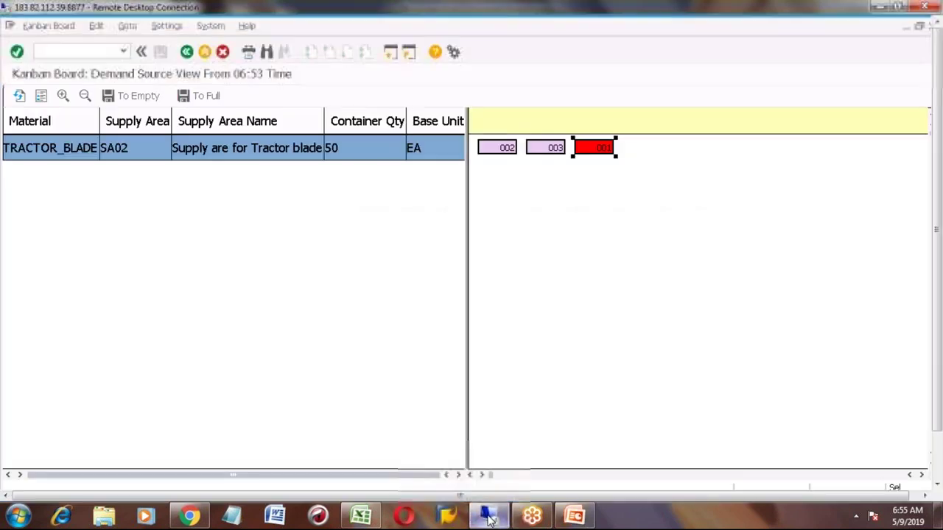
left_click(187, 52)
left_click(187, 53)
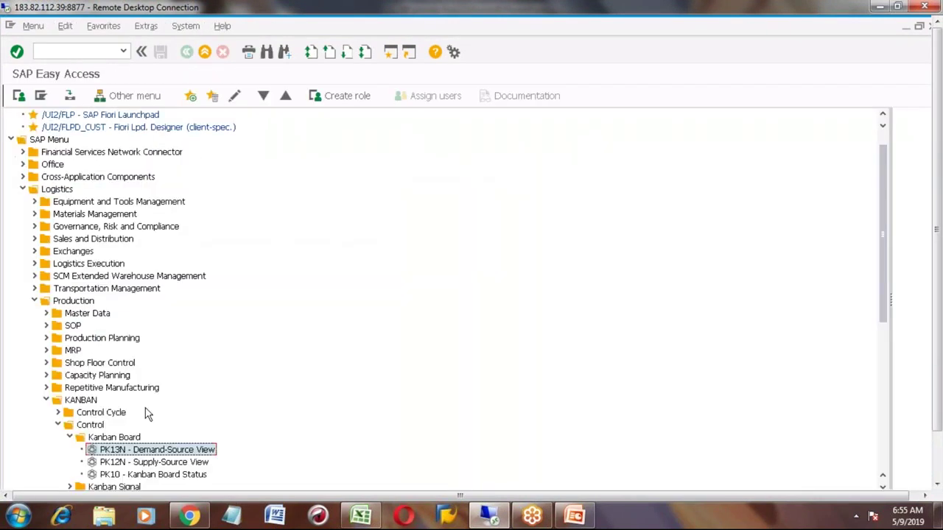
left_click(137, 463)
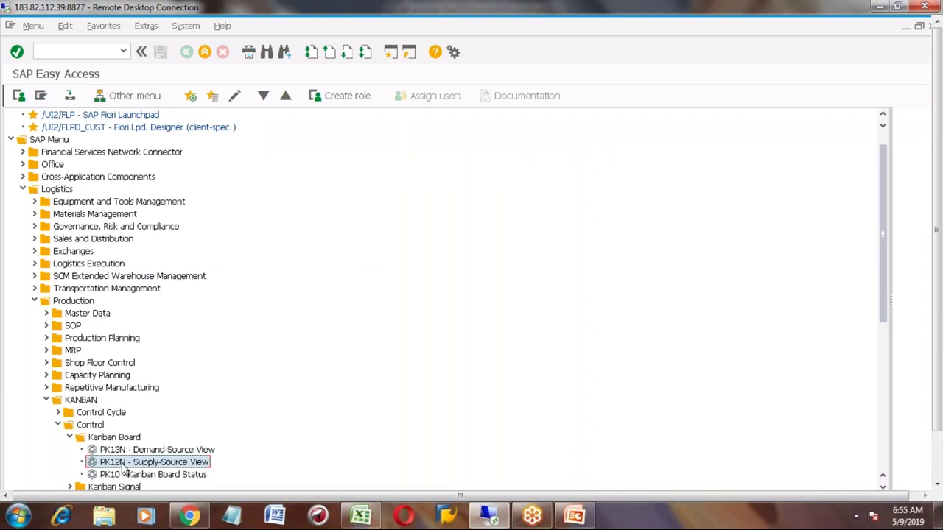
- Display the PK12N supply-source kanban board for storage location 0002 in plant 7777 and select the TRACTOR_BLADE row's kanban 001
double_click(122, 467)
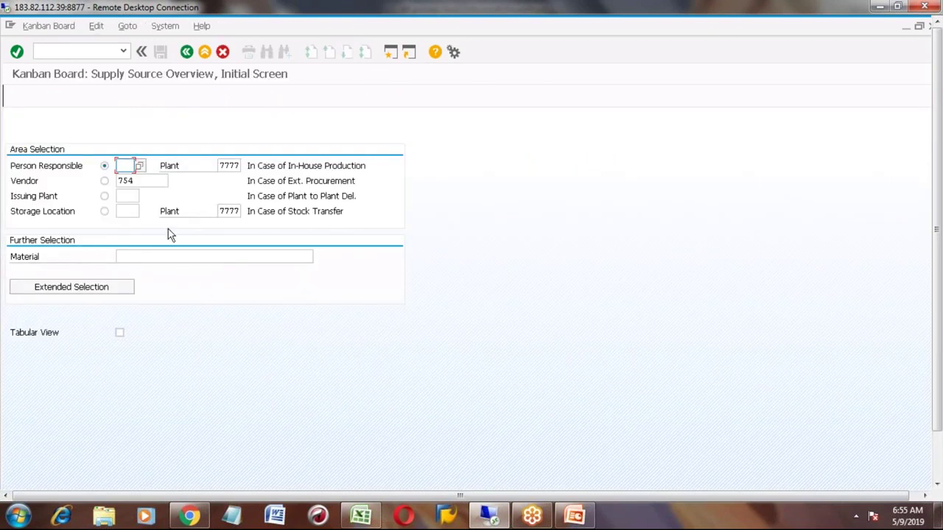
left_click(105, 213)
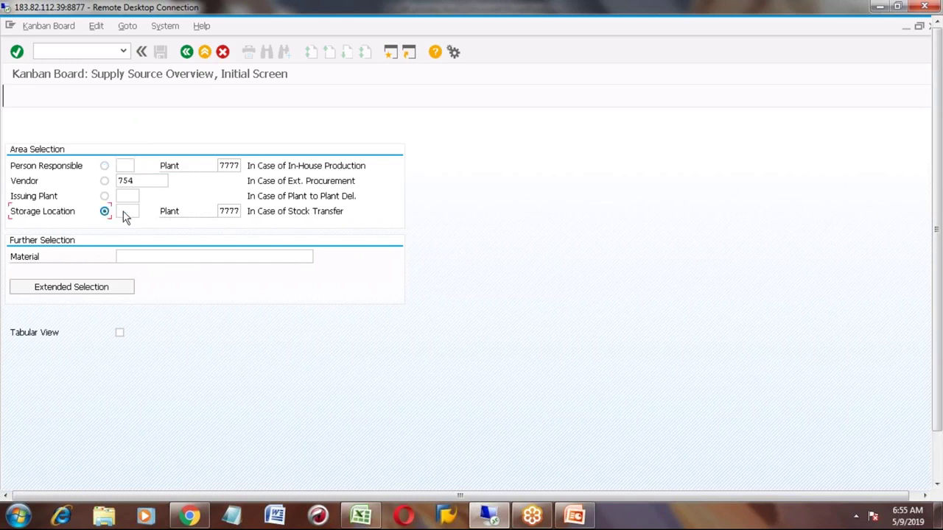
left_click(128, 212)
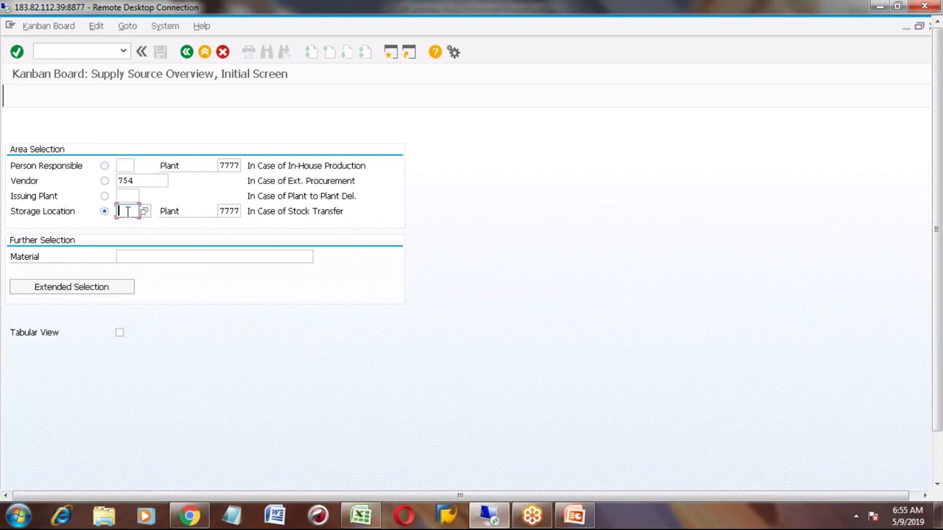
type("0002")
key("F8")
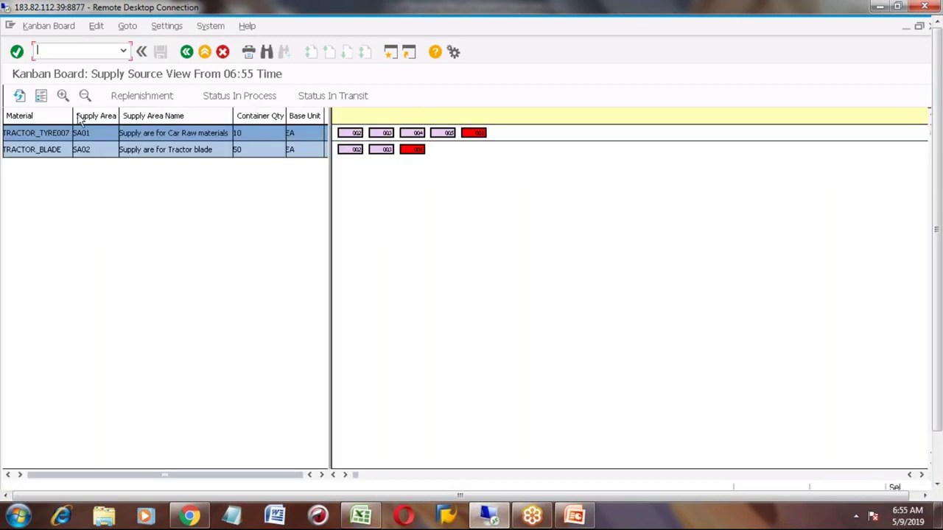
left_click(63, 96)
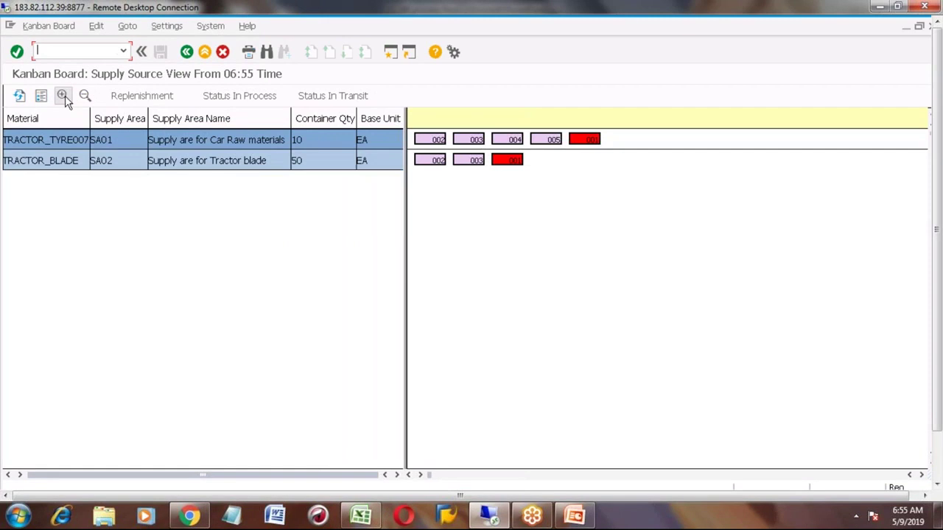
left_click(213, 162)
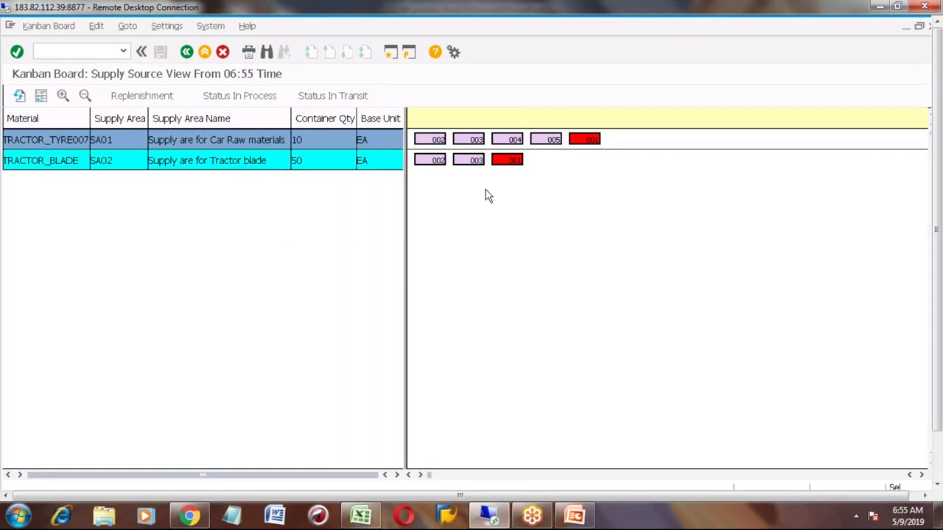
left_click(506, 163)
- Leave the supply-source board and display the PK13N demand-source kanban board for production supply area SA02 in plant 7777, enlarged
left_click(187, 53)
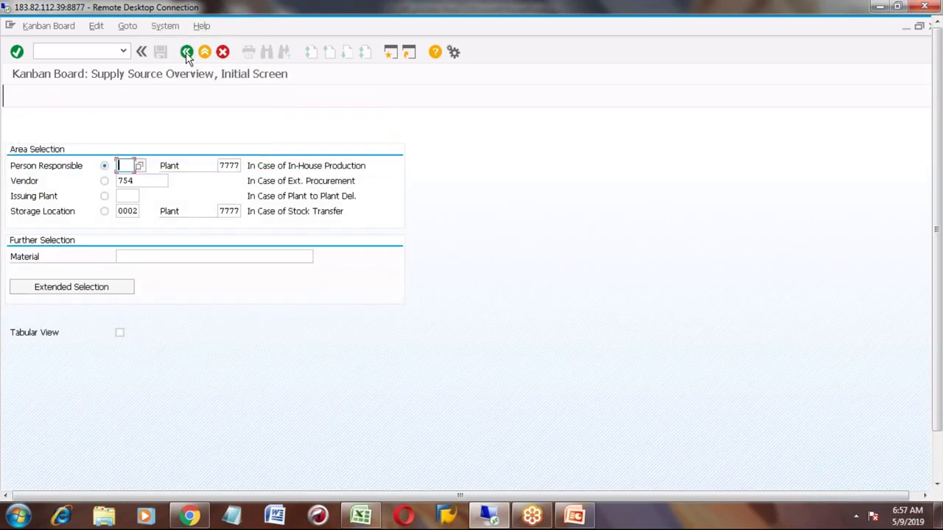
left_click(187, 54)
left_click(125, 451)
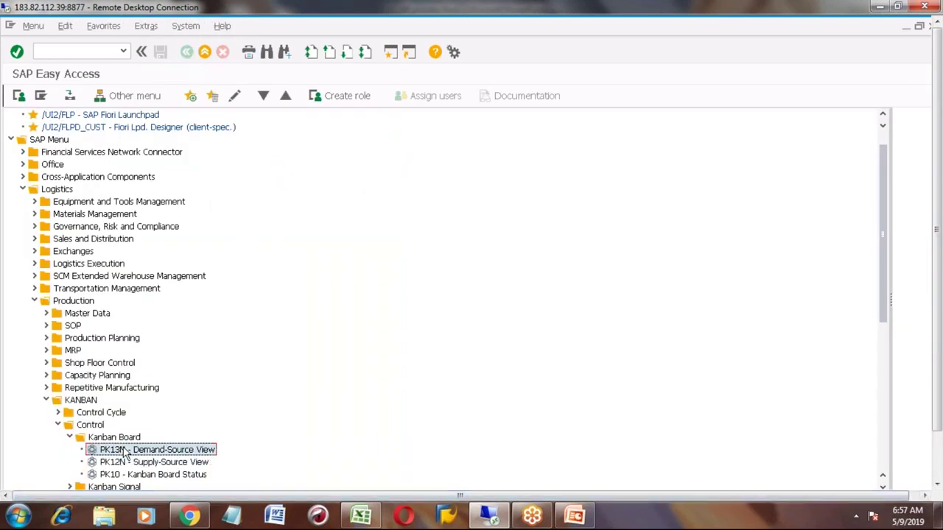
double_click(124, 451)
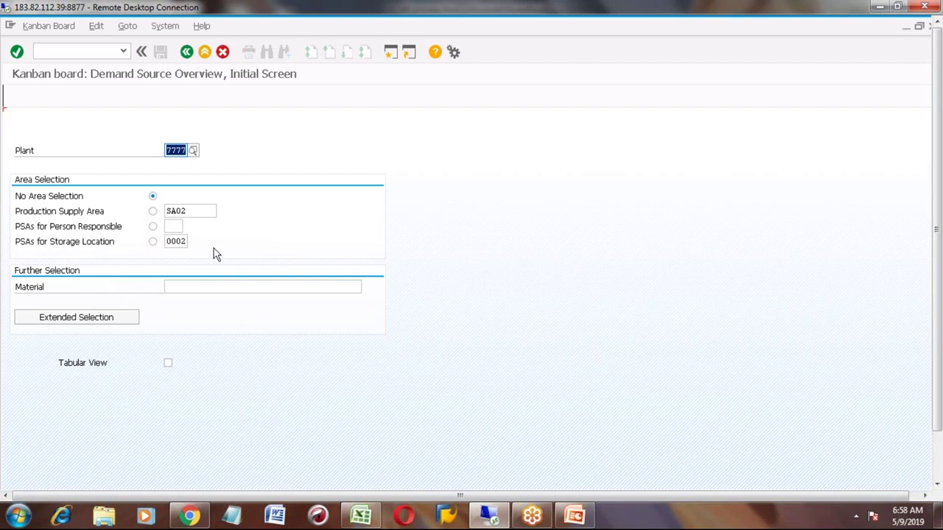
left_click(152, 212)
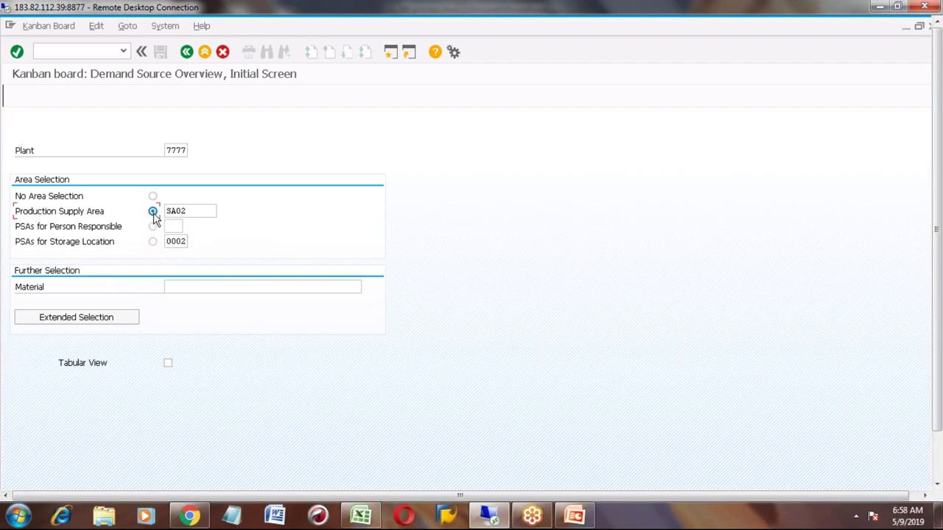
key("F8")
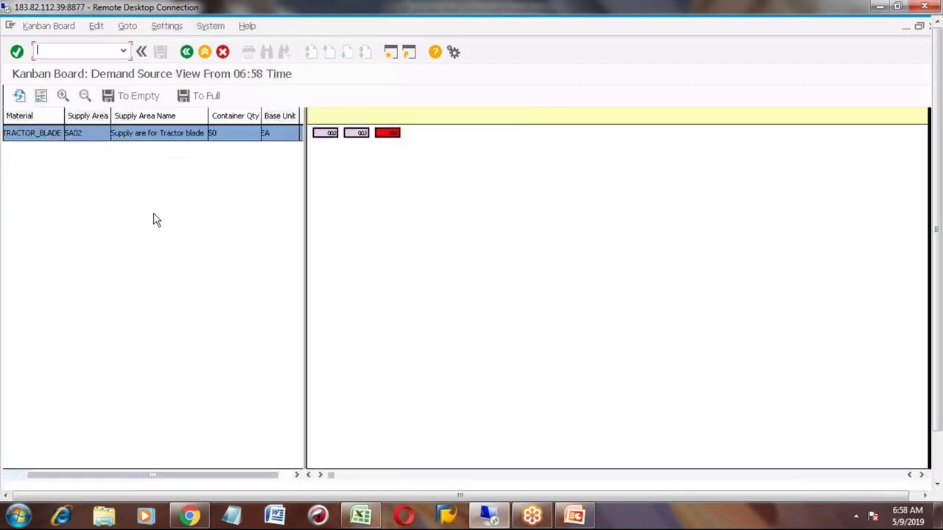
left_click(64, 97)
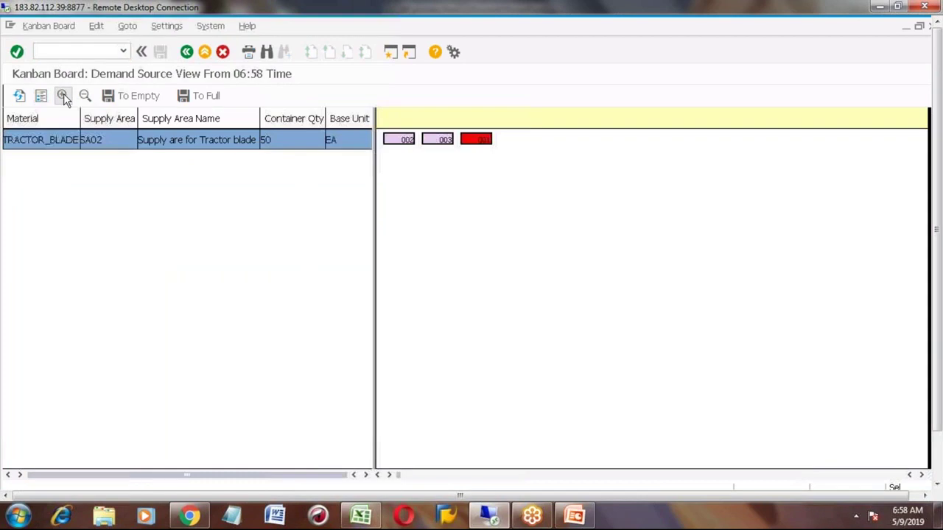
- Examine the kanban information of the red TRACTOR_BLADE container 001, including its status and replenishment strategy
left_click(473, 145)
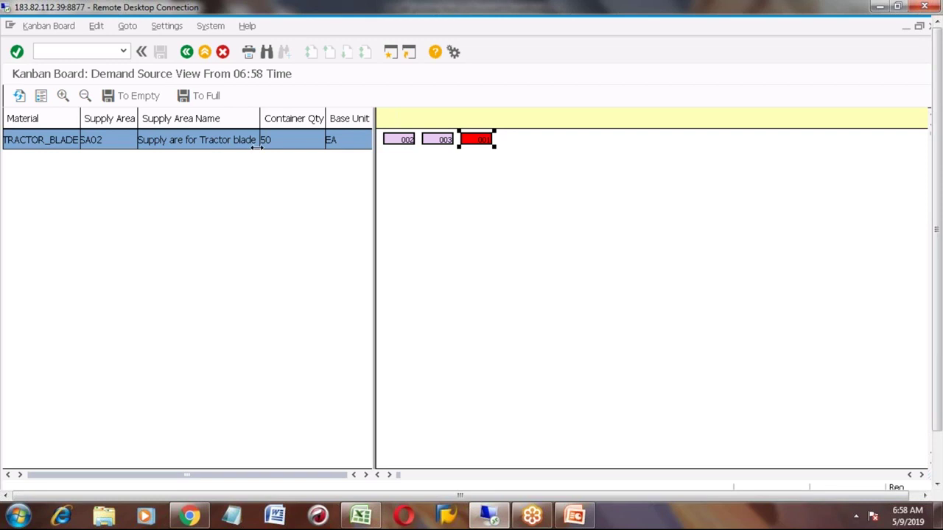
left_click(477, 140)
double_click(479, 141)
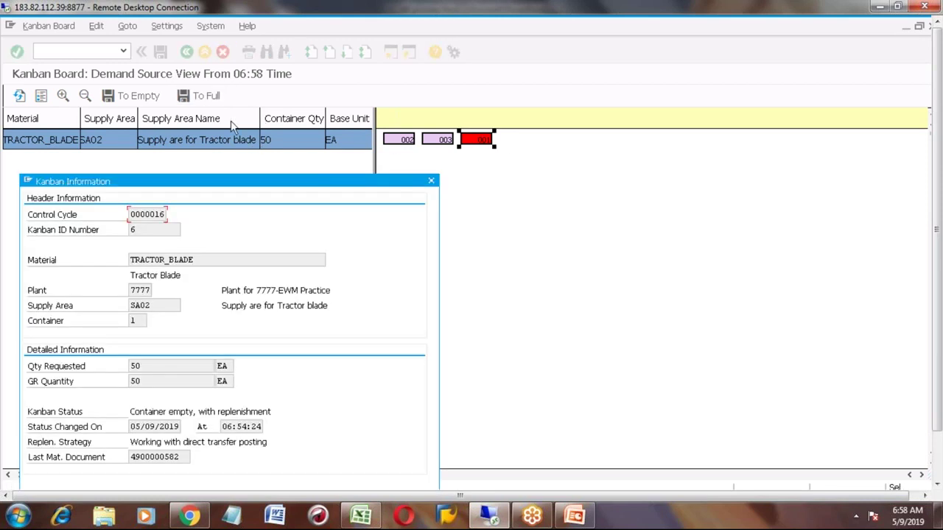
left_click(433, 182)
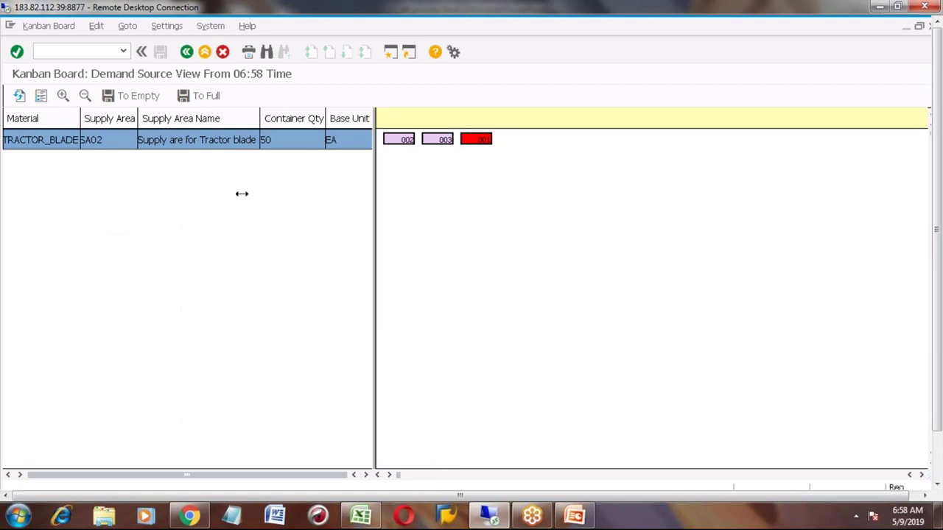
left_click(471, 143)
- Set the SAP status bar to show the transaction code
left_click(939, 468)
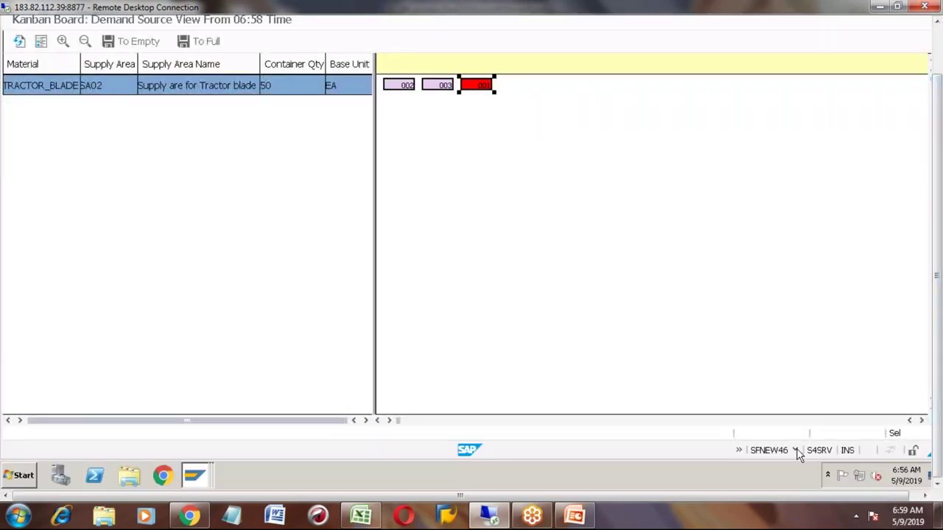
left_click(796, 450)
left_click(840, 396)
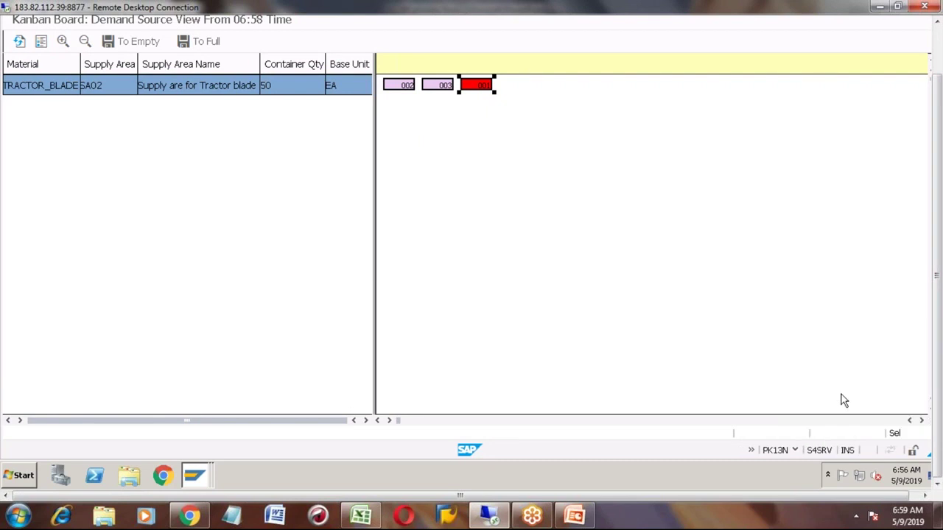
left_click(938, 54)
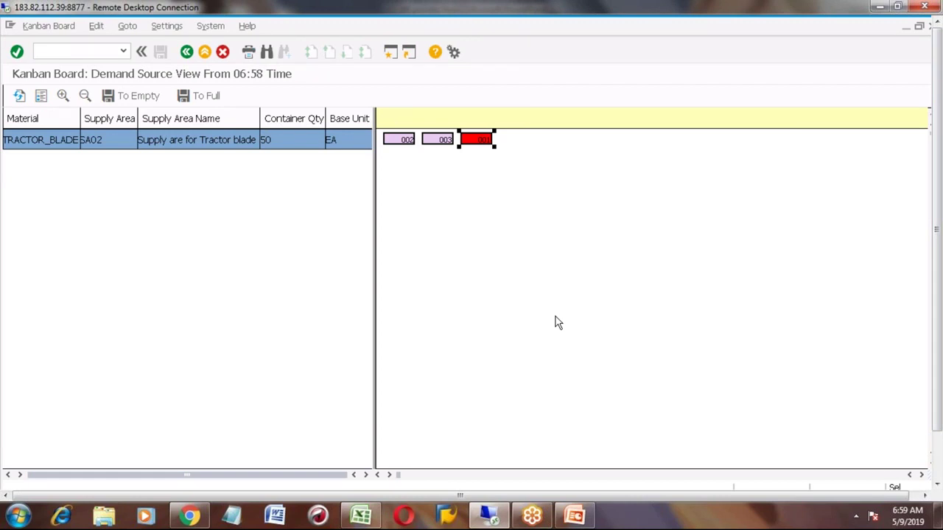
- Try to set TRACTOR_BLADE kanban 001 to full and read the message in the error log
left_click(471, 142)
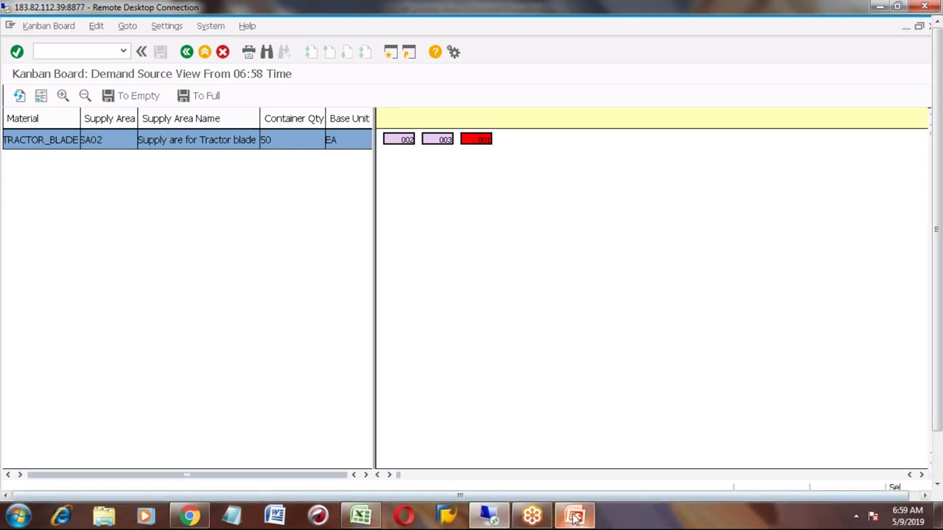
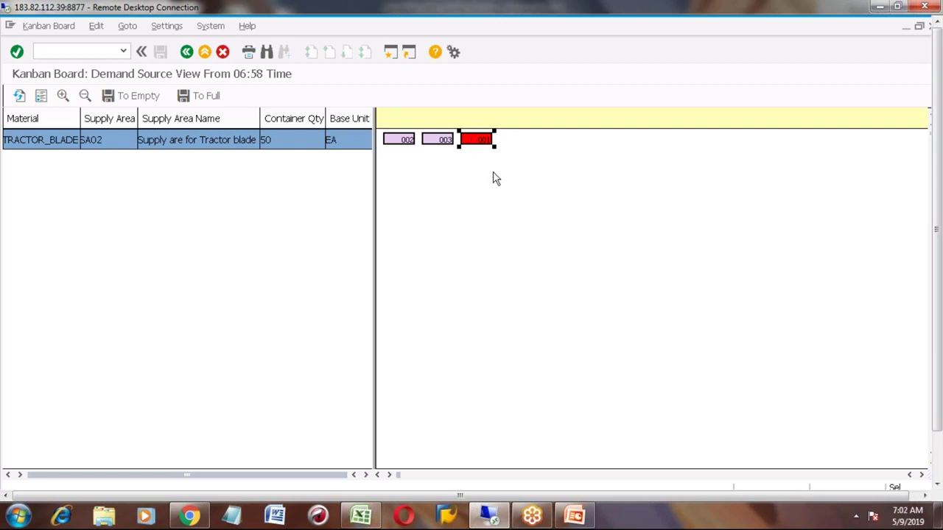
left_click(198, 98)
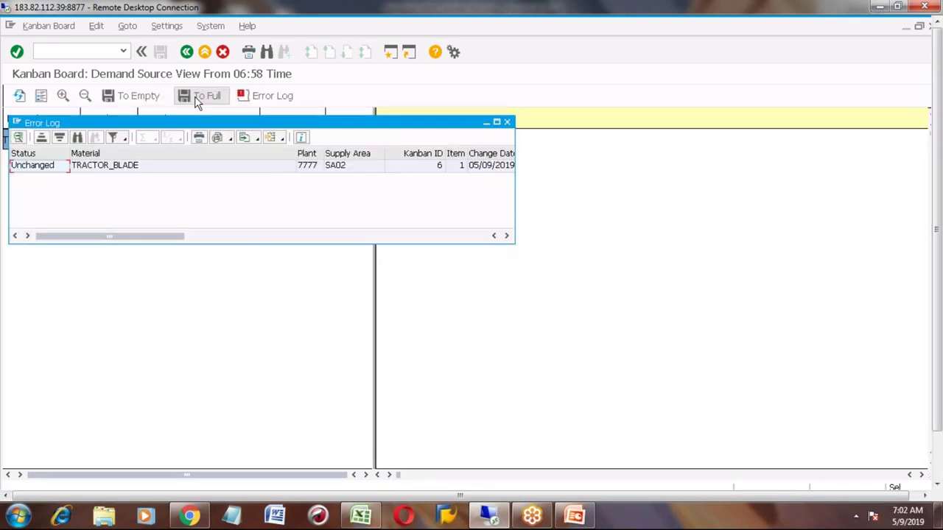
left_click(257, 236)
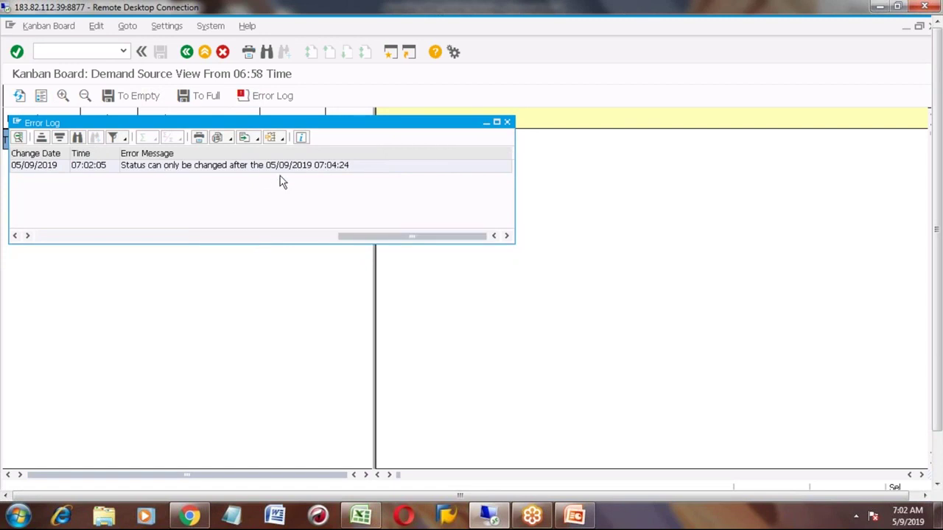
left_click(507, 122)
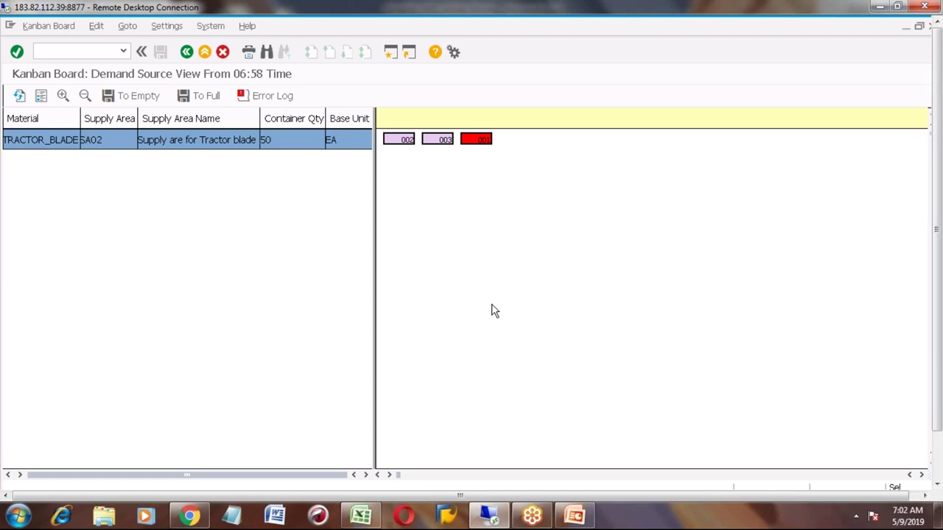
- Retry setting kanban 001 to full and check the error log for the earliest permitted change time
left_click(475, 142)
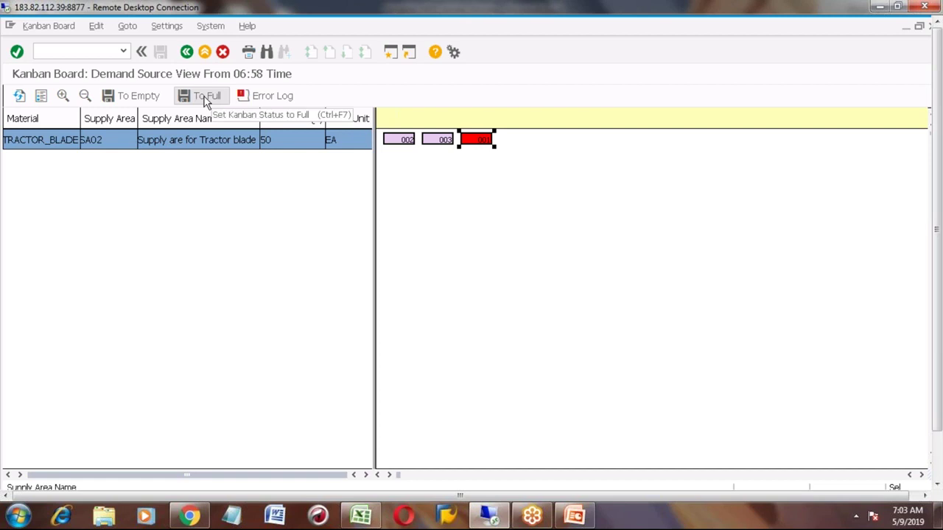
left_click(469, 143)
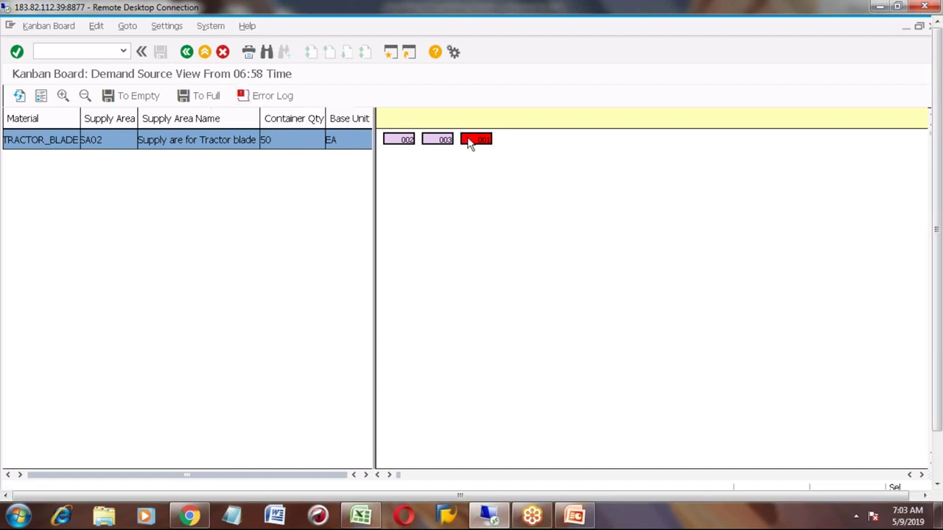
left_click(469, 143)
left_click(212, 99)
left_click(201, 94)
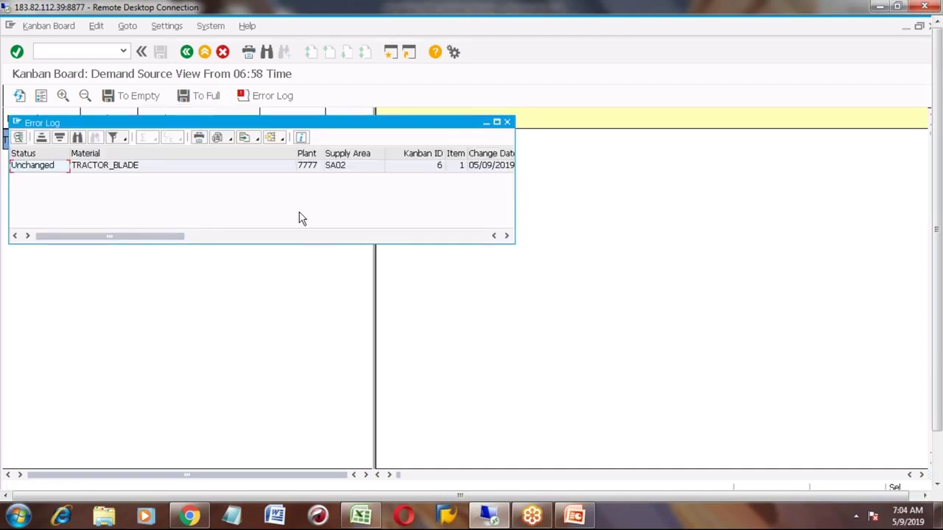
left_click(507, 236)
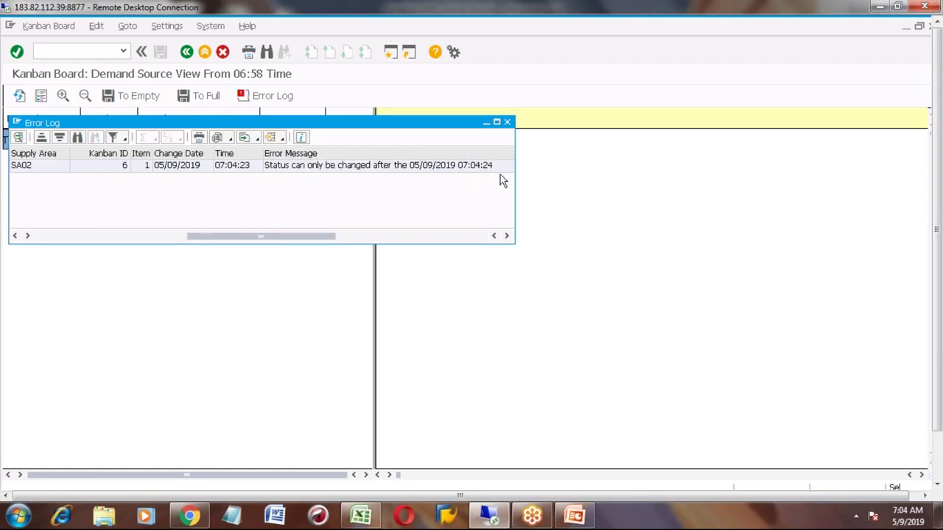
left_click(508, 122)
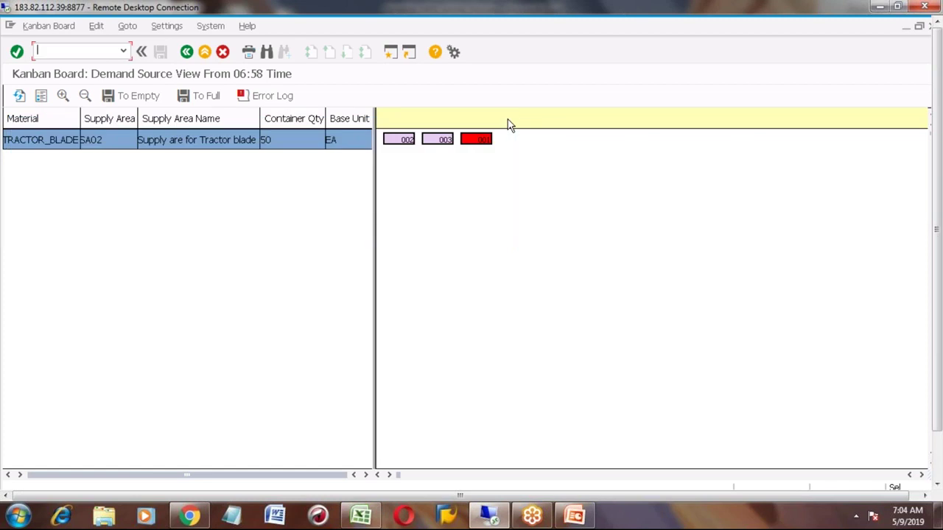
- Check the computer's exact time and set the status of TRACTOR_BLADE kanban 001 to full
left_click(892, 517)
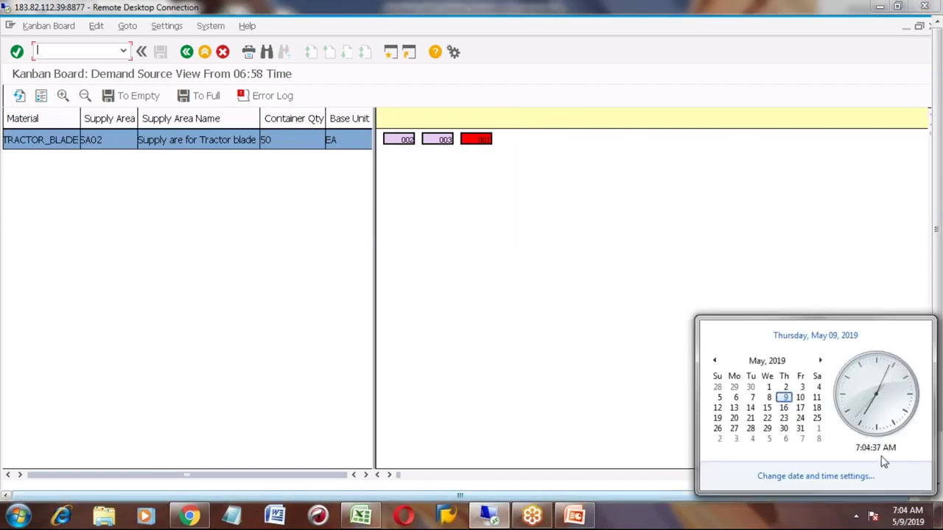
left_click(582, 312)
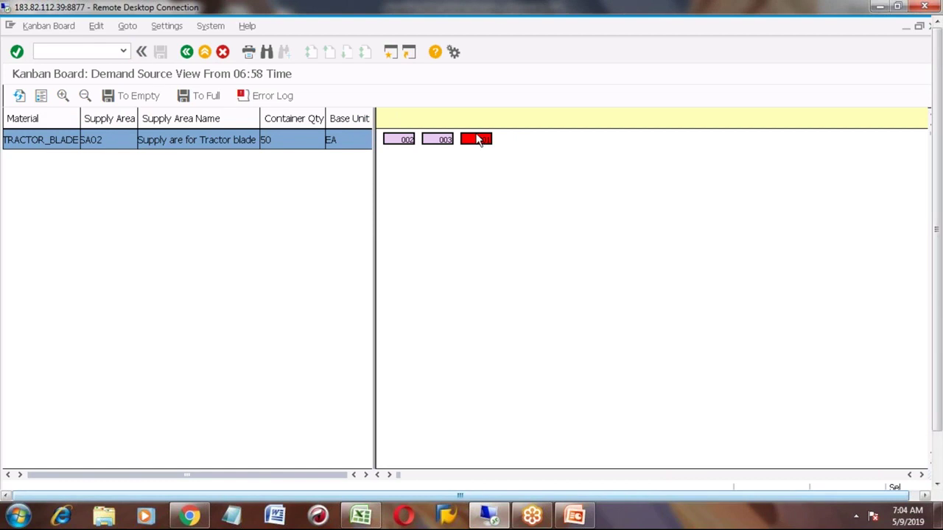
left_click(474, 142)
left_click(205, 99)
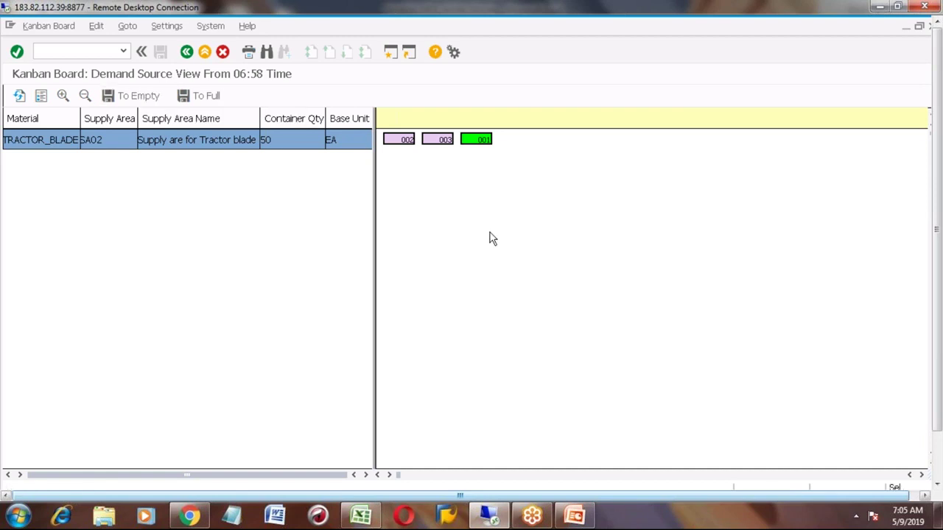
- Examine the kanban information of the full container 001, including its material document and status change time
left_click(475, 142)
double_click(473, 140)
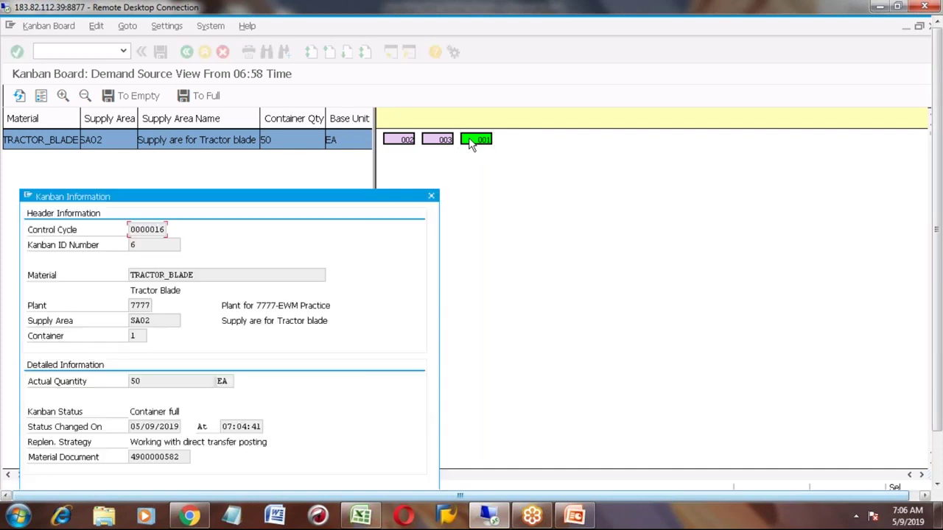
left_click(184, 456)
left_click(434, 199)
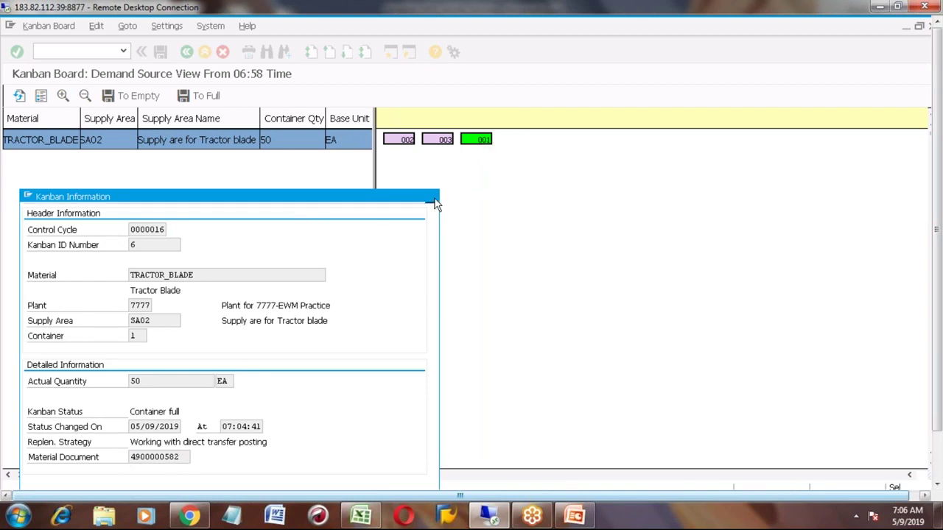
double_click(479, 140)
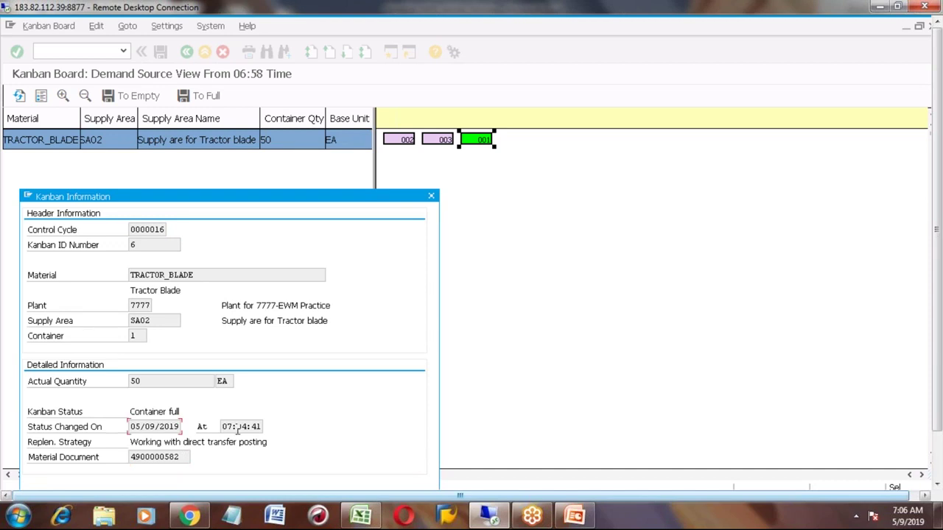
left_click(433, 197)
left_click(938, 479)
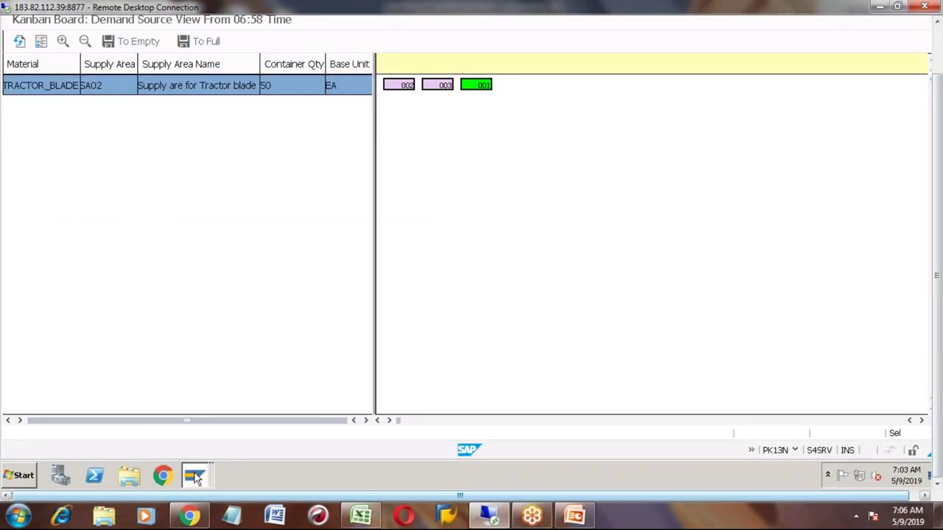
- Refresh the TRACTOR_BLADE stock overview and check the unrestricted stock in storage locations 0001 and 0002
mouse_move(195, 478)
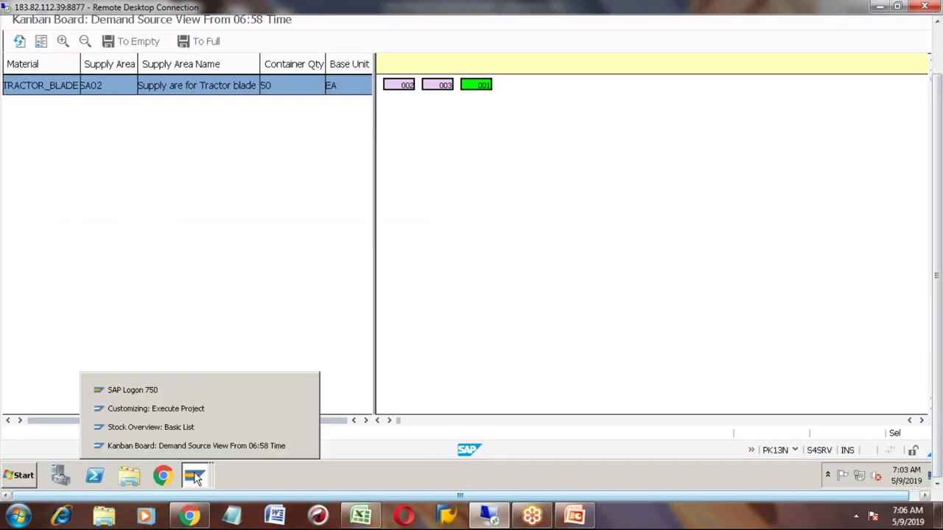
left_click(187, 433)
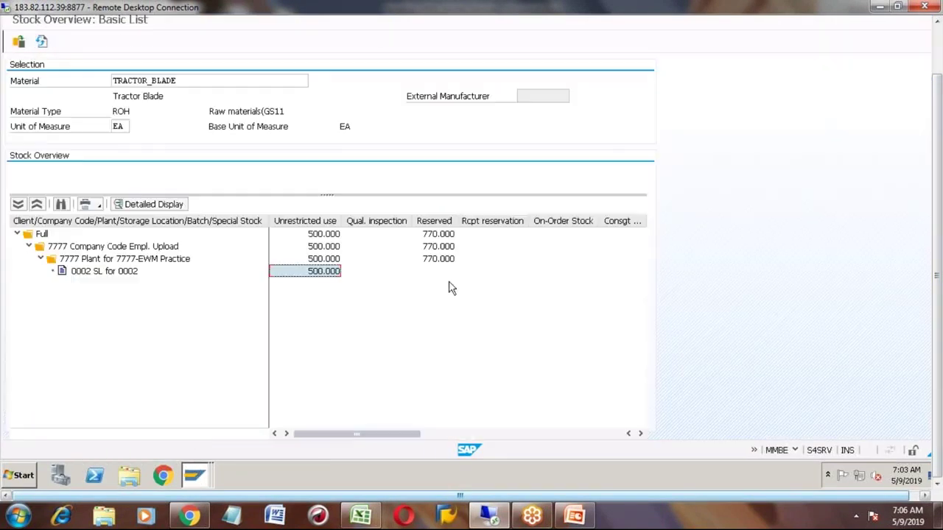
left_click(98, 272)
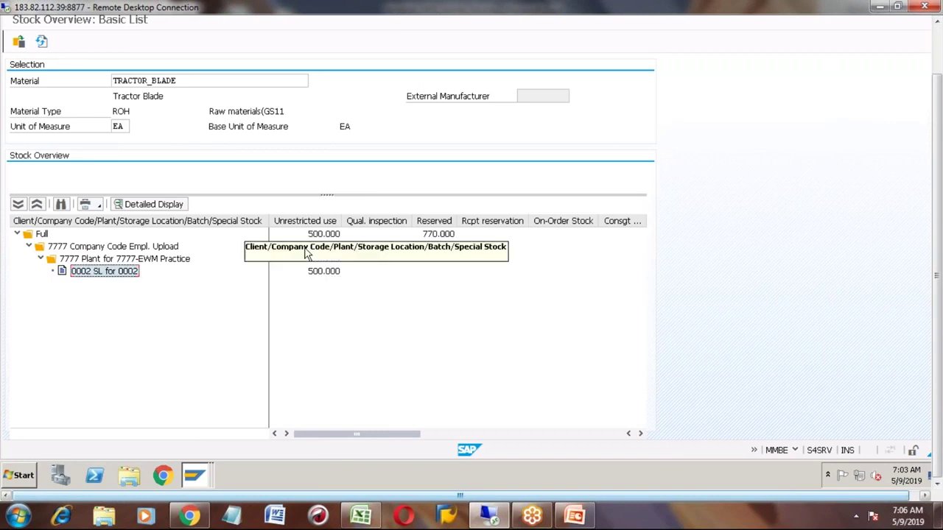
left_click(322, 275)
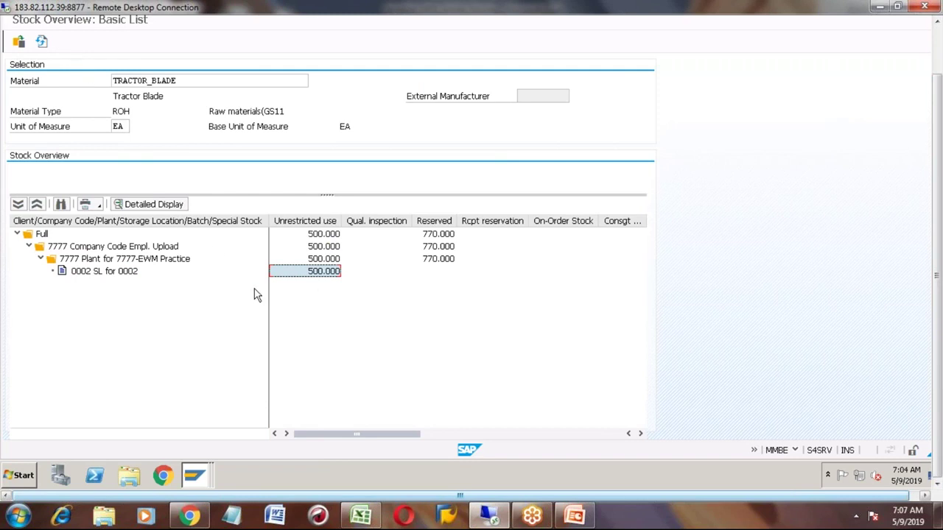
left_click(42, 45)
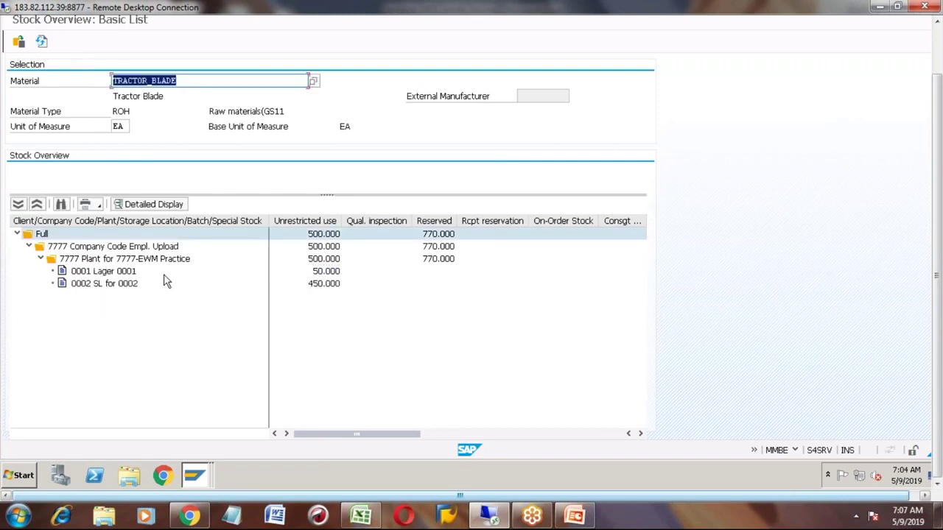
left_click(322, 273)
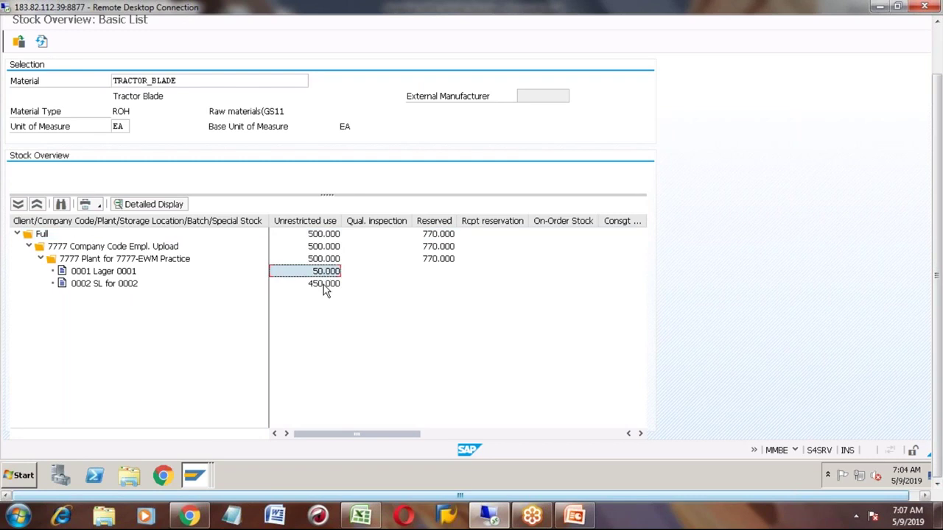
left_click(326, 287)
key("Up")
- Compare the storage locations noted in the Excel workbook with the TRACTOR_BLADE stock overview
left_click(490, 517)
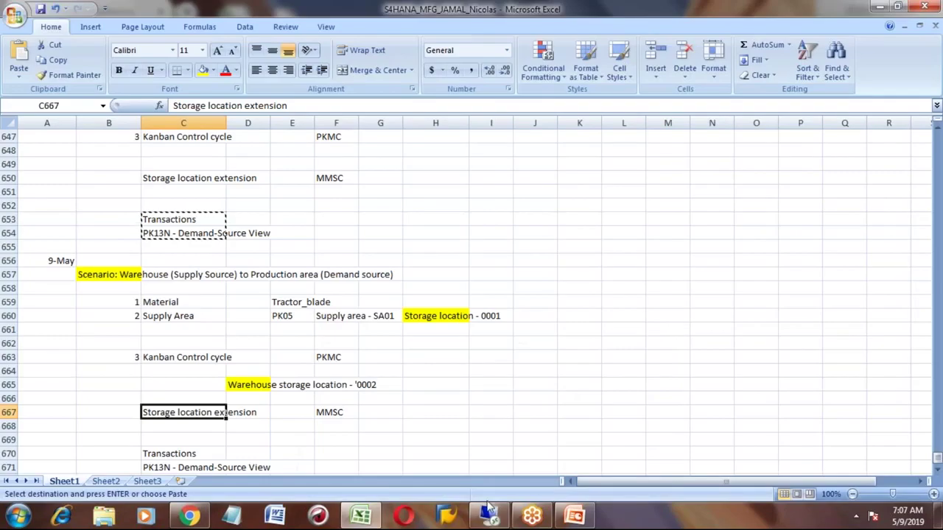
left_click(490, 518)
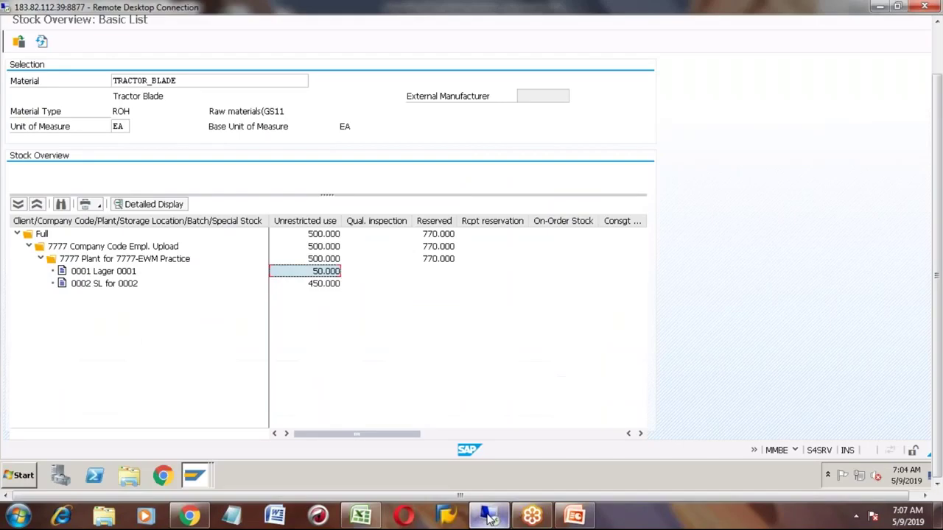
left_click(201, 471)
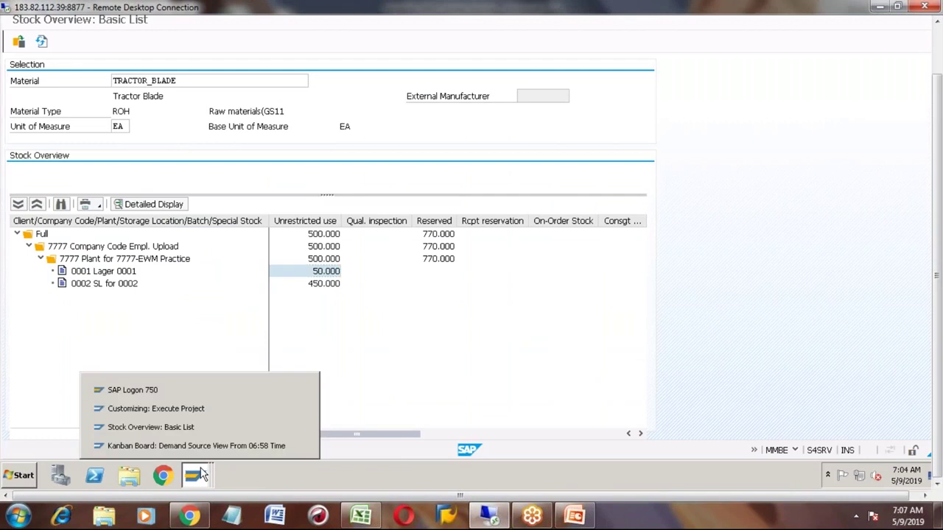
left_click(174, 427)
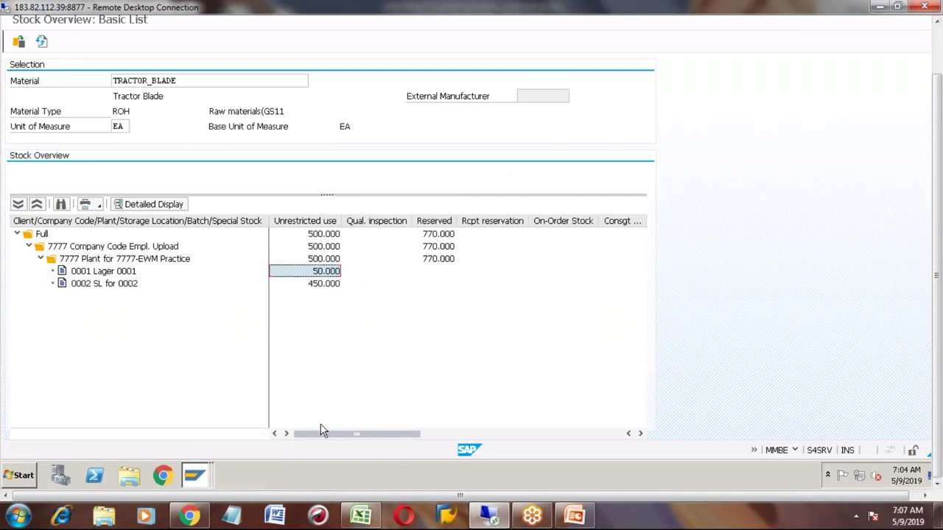
- Return to the demand source kanban board and set TRACTOR_BLADE kanban 002 to empty
left_click(198, 473)
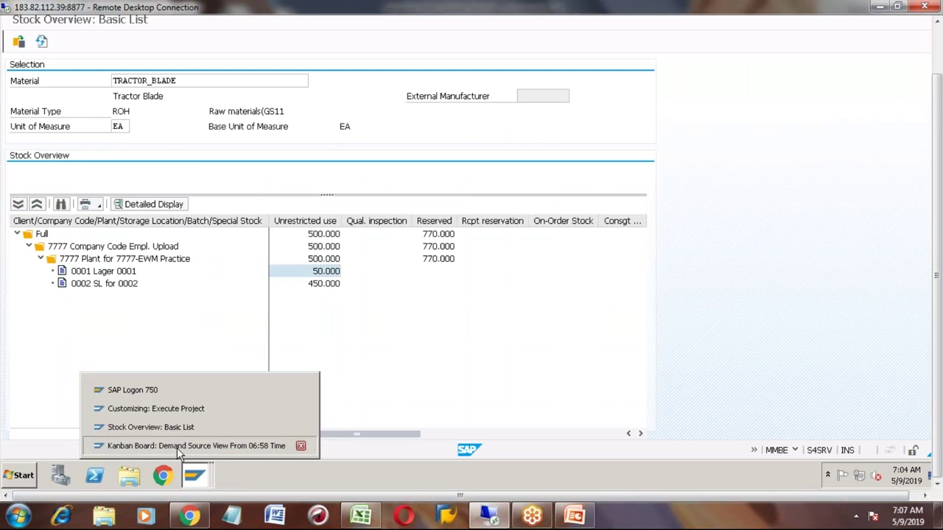
left_click(221, 446)
left_click_drag(937, 91, 939, 46)
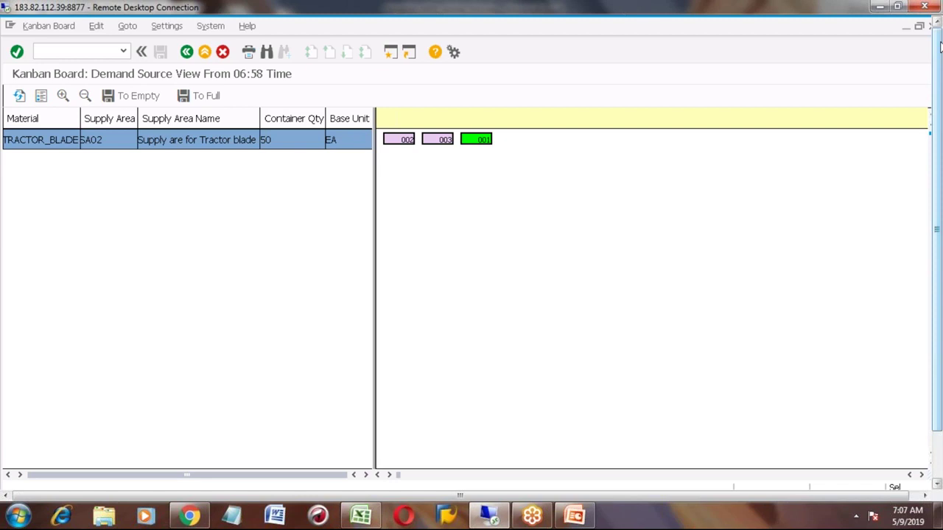
left_click(406, 141)
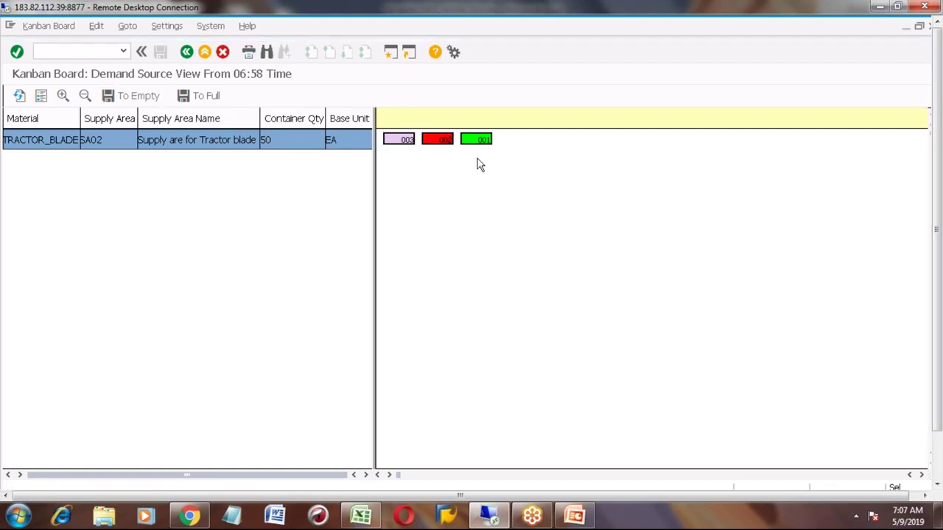
- Try to set TRACTOR_BLADE kanban 002 to full, read the error log, and leave the kanban board
left_click(438, 144)
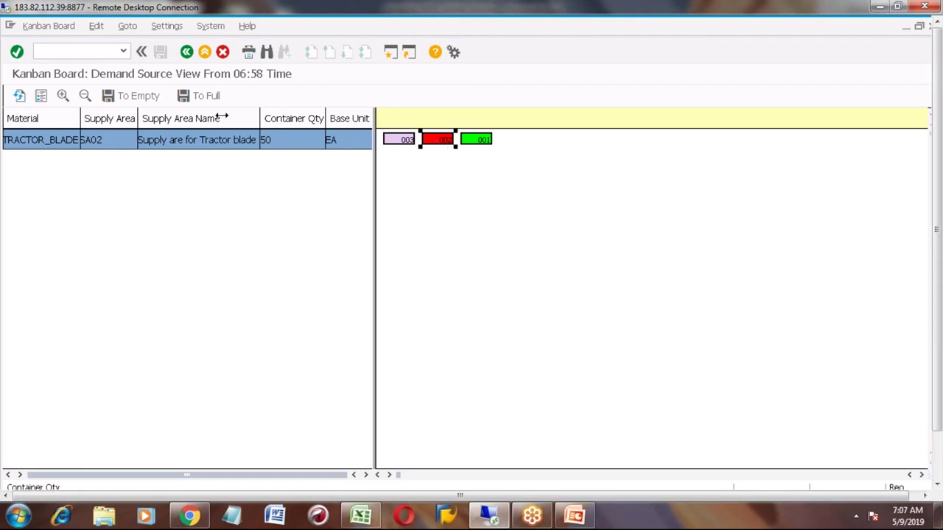
left_click(196, 95)
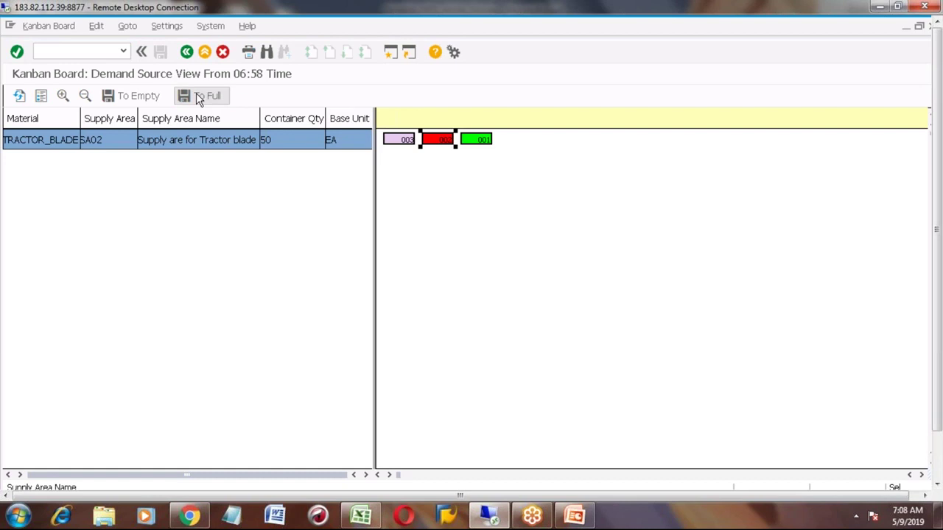
left_click(429, 237)
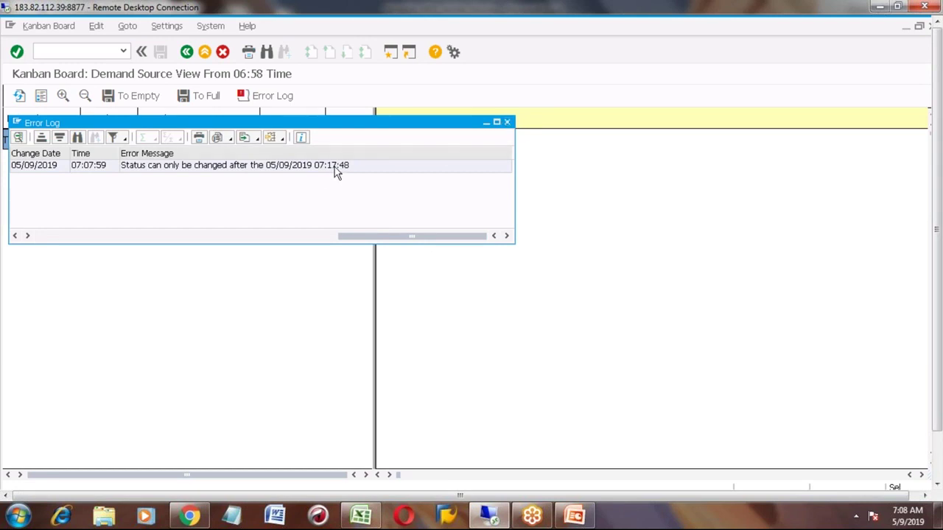
left_click(507, 122)
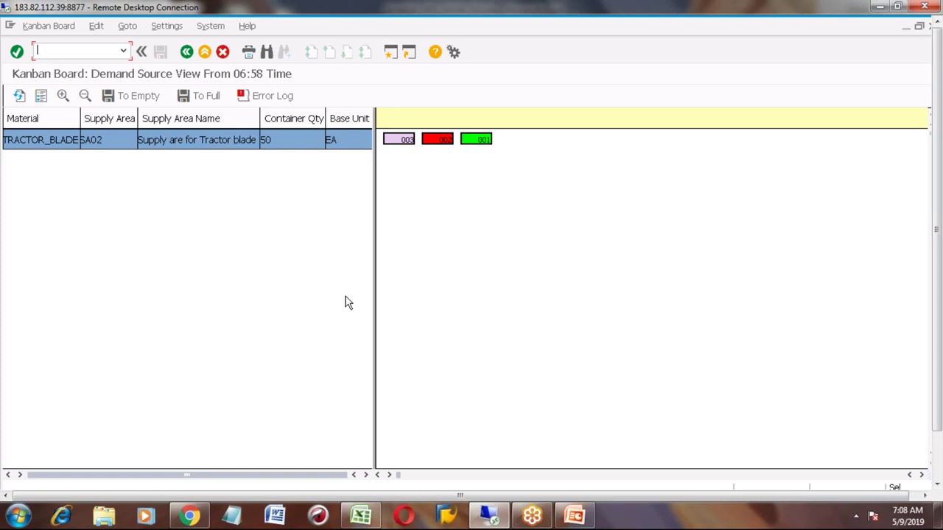
left_click(205, 52)
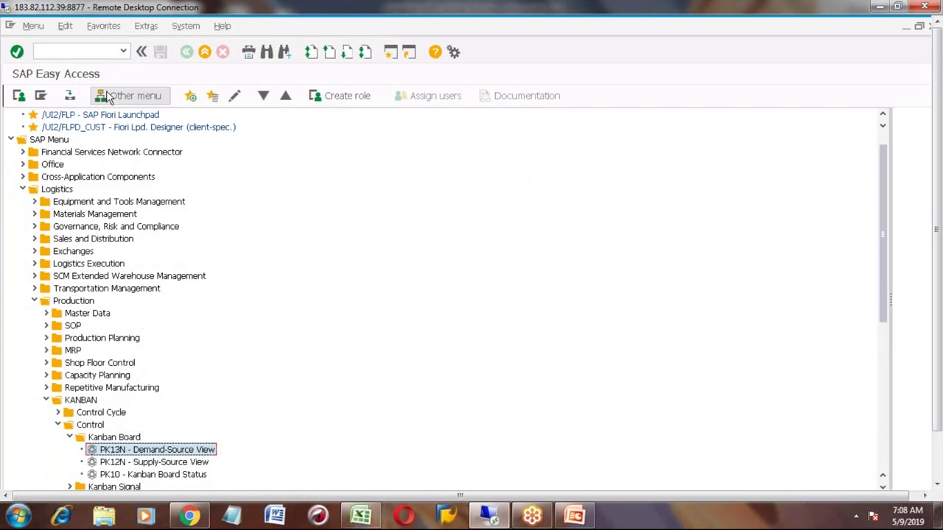
left_click(70, 56)
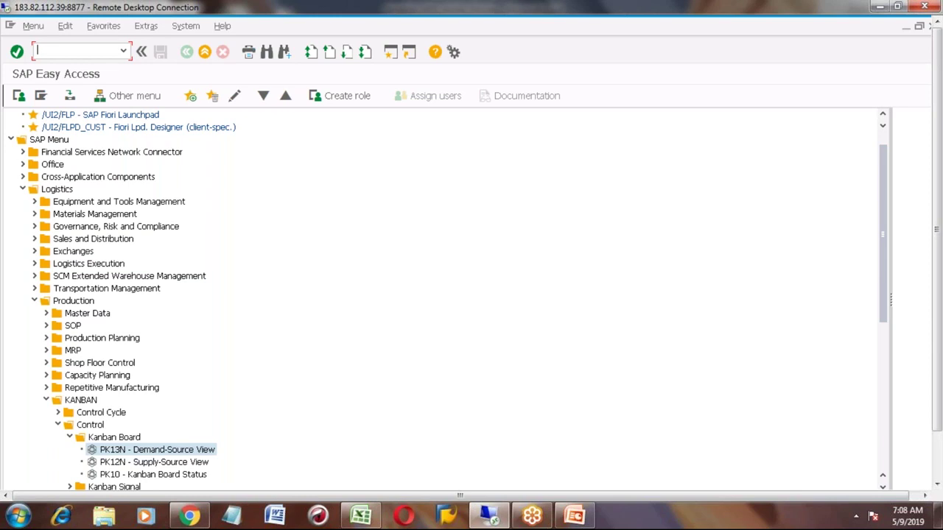
type("mm0")
key("BackSpace")
key("BackSpace")
key("BackSpace")
type("mm01")
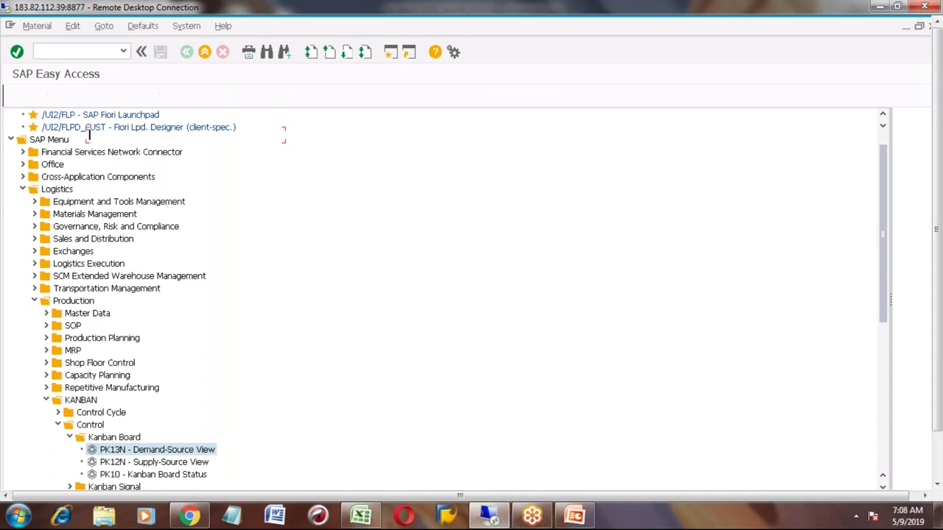
key("Return")
type("tra")
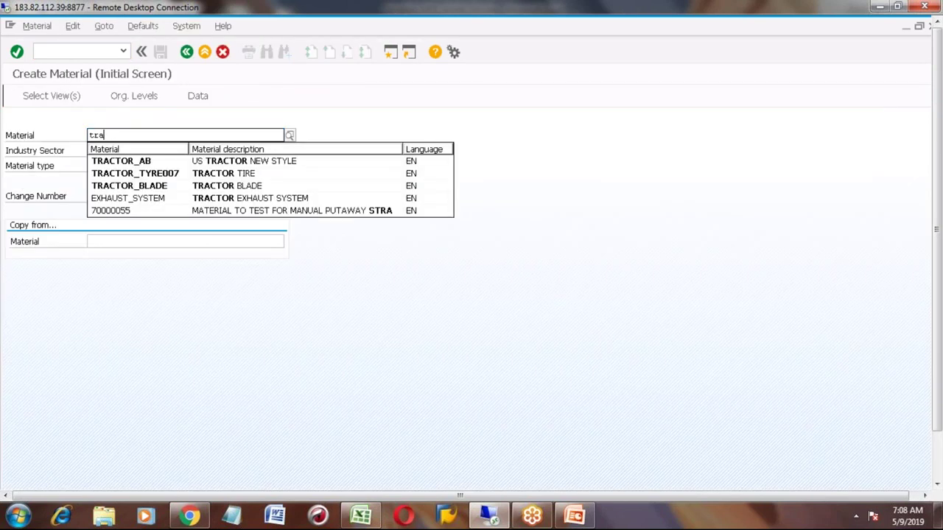
key("Down")
key("Down")
key("Down")
key("Down")
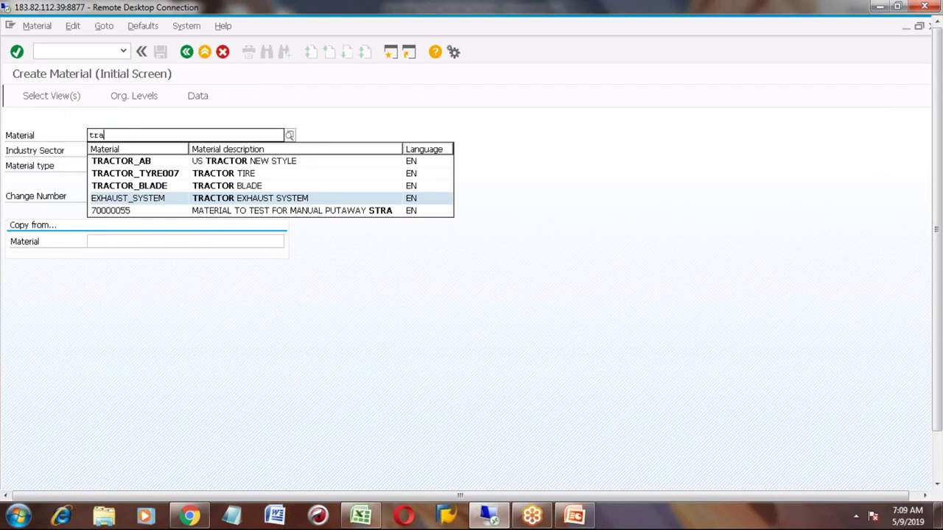
key("Return")
key("End")
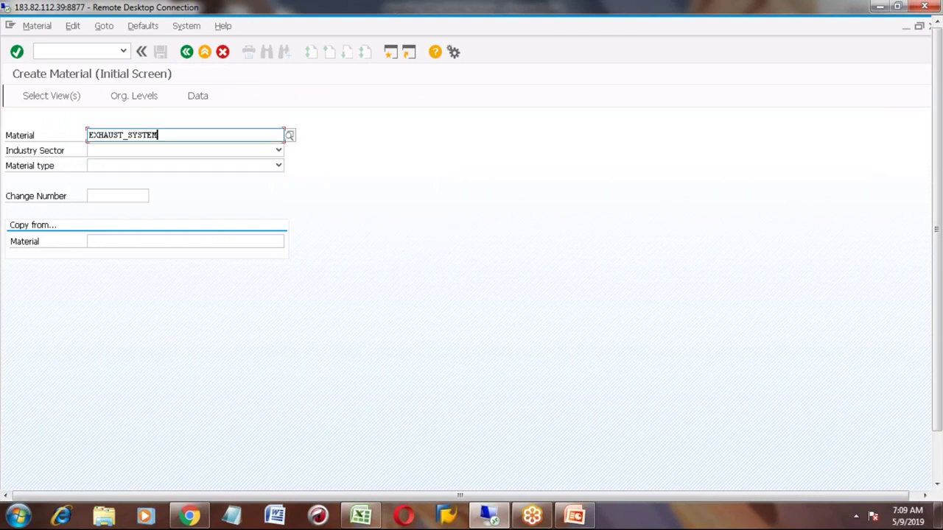
left_click(204, 53)
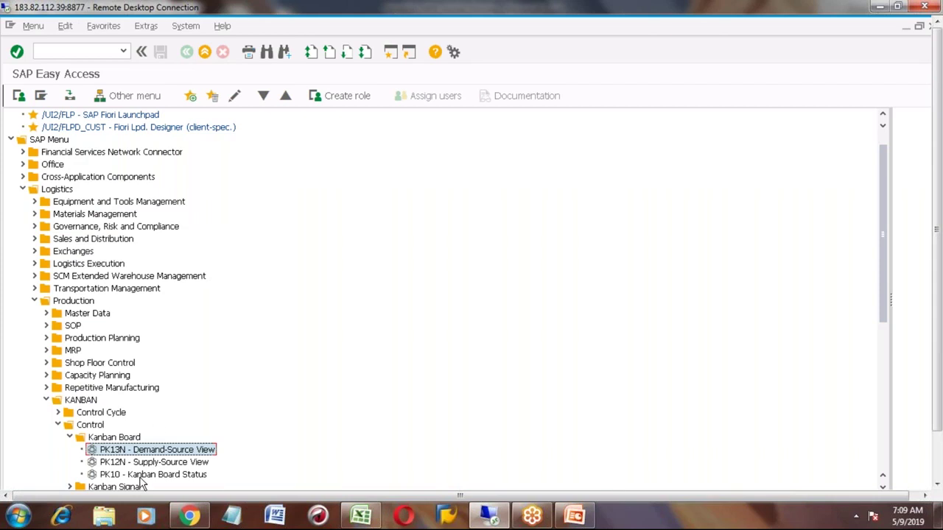
left_click(89, 51)
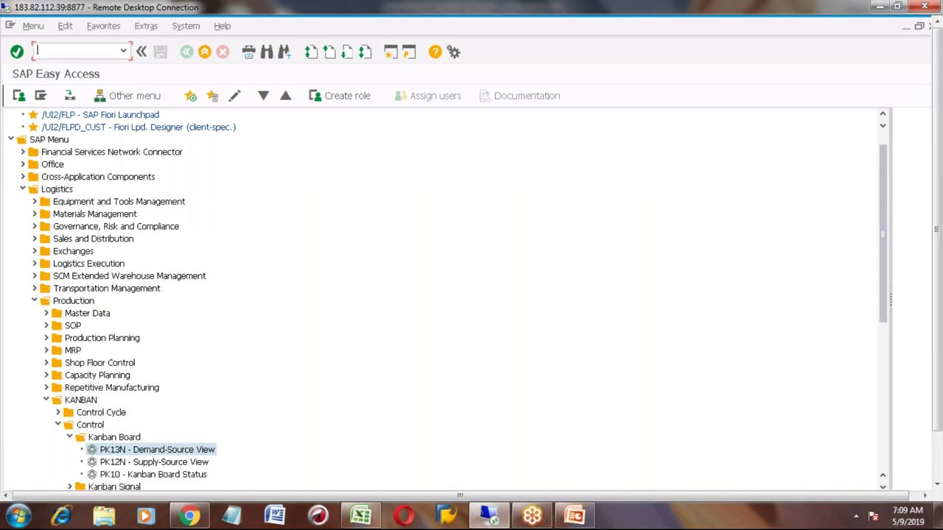
- Switch to the Excel workbook and copy the scenario heading from row 657 to cell B675
left_click(492, 520)
left_click(105, 274)
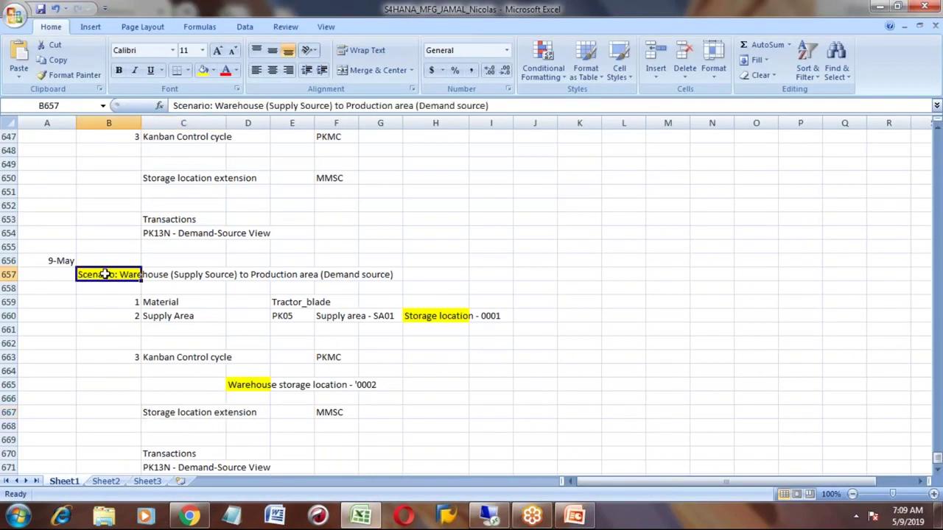
key("shift+Right")
key("shift+Right")
key("shift+Right")
key("shift+Right")
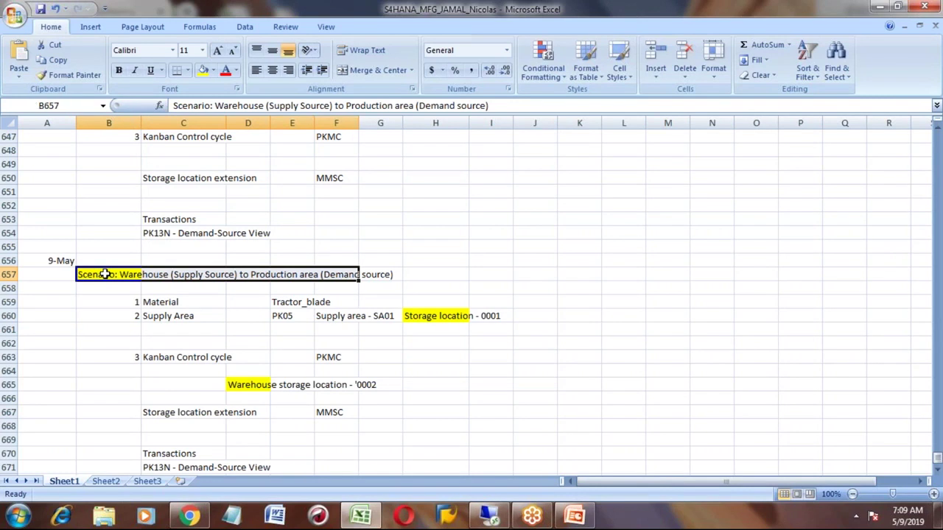
key("ctrl+c")
key("Down")
key("Down")
key("Down")
key("Down")
key("Down")
key("Down")
key("Down")
key("Down")
key("Down")
key("Down")
key("Down")
key("Down")
key("Down")
key("Down")
key("Down")
key("Down")
key("Down")
key("Down")
key("Down")
key("Down")
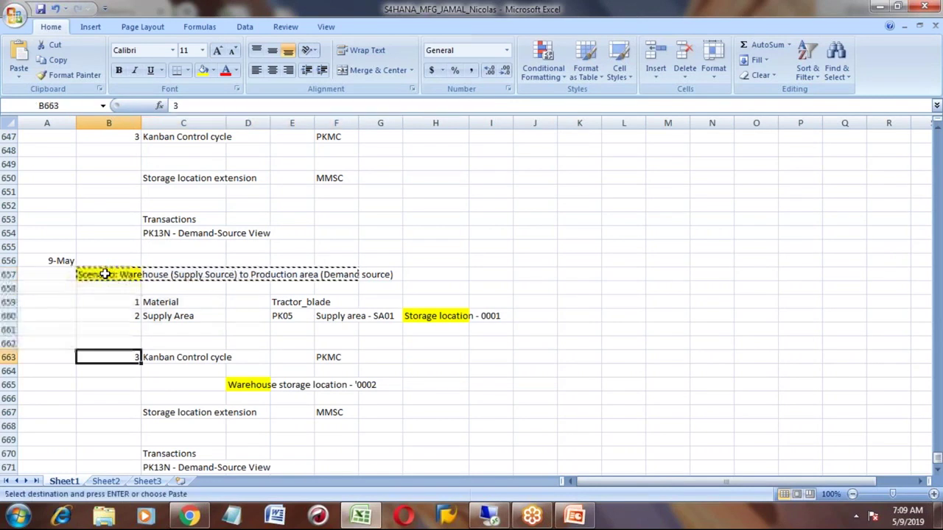
key("Up")
key("Up")
key("Up")
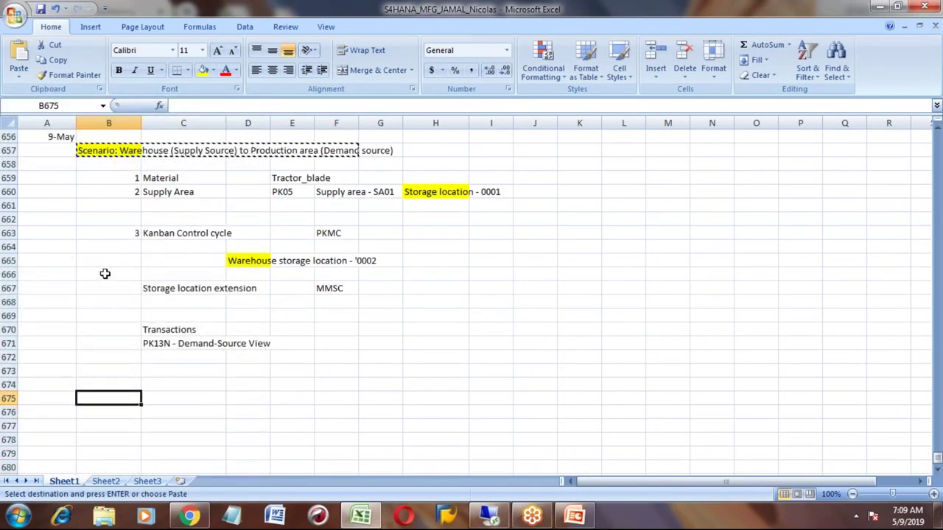
key("ctrl+v")
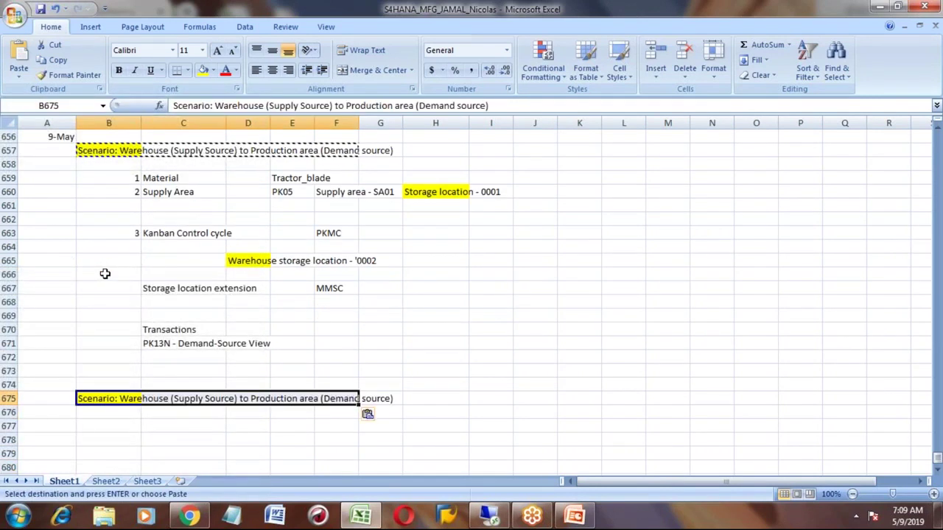
- Change the copied heading in B675 to "Scenario: External procurement"
left_click(215, 105)
key("Delete")
key("Delete")
key("Delete")
key("Delete")
key("Delete")
key("Delete")
key("Delete")
key("Delete")
key("Delete")
key("Delete")
key("Delete")
key("Delete")
key("Delete")
key("Delete")
key("Delete")
key("Delete")
key("Delete")
key("Delete")
key("Delete")
key("Delete")
key("Delete")
key("Delete")
key("Delete")
key("Delete")
key("Delete")
key("Delete")
key("Delete")
key("Delete")
key("Delete")
key("Delete")
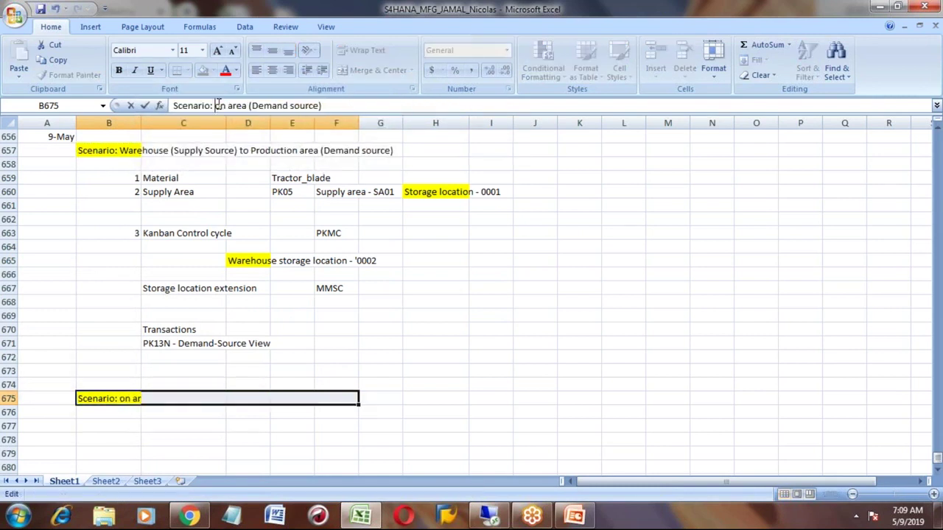
type("External procurement")
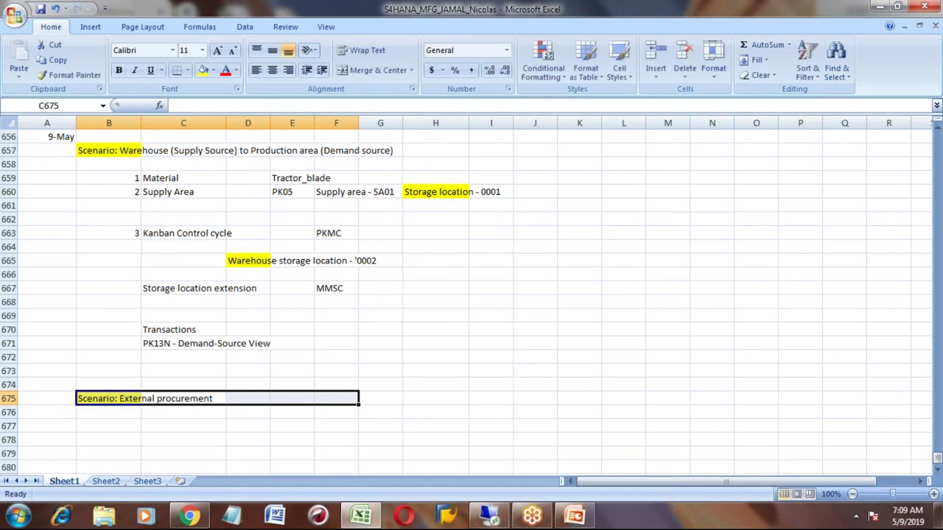
left_click(183, 426)
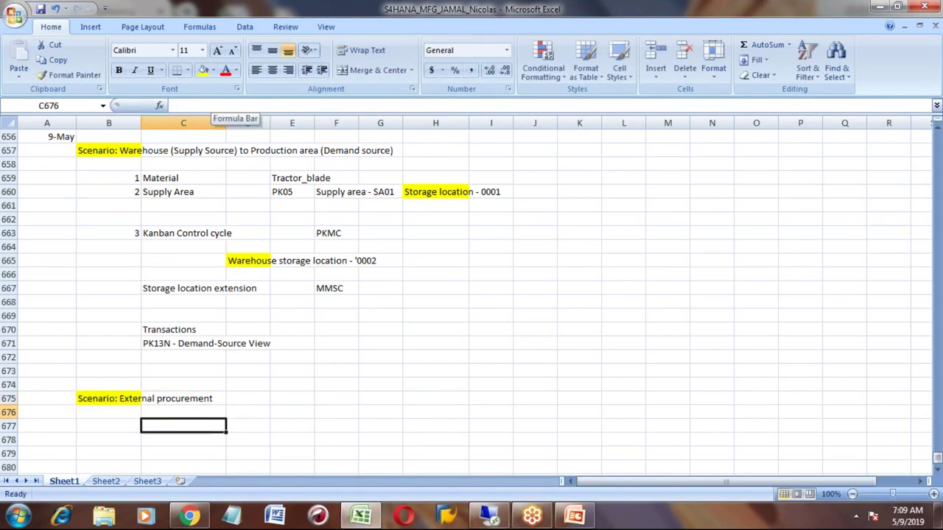
- Copy the material, supply area and Kanban Control cycle rows B659:F663 to B677, below the external procurement heading
left_click(134, 179)
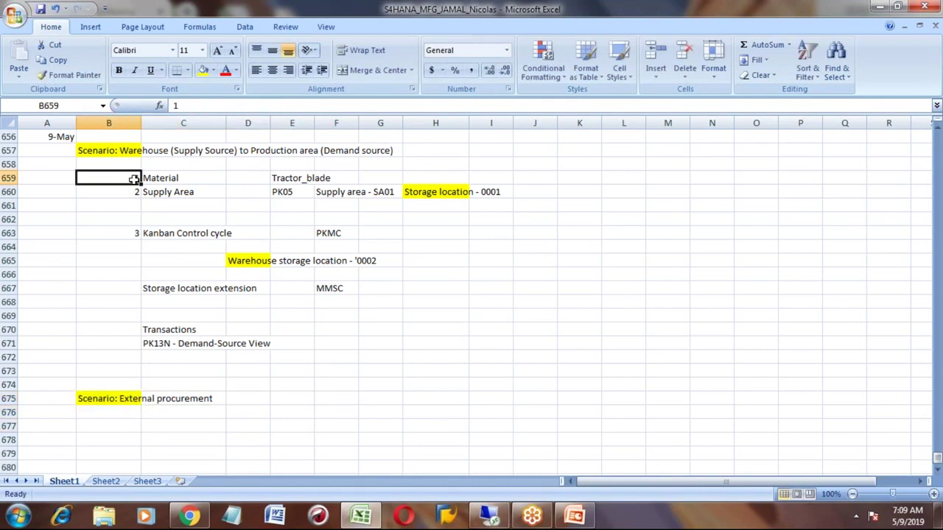
key("shift+Right")
key("shift+Right")
key("shift+Right")
key("shift+Down")
key("shift+Down")
key("shift+Down")
key("shift+Down")
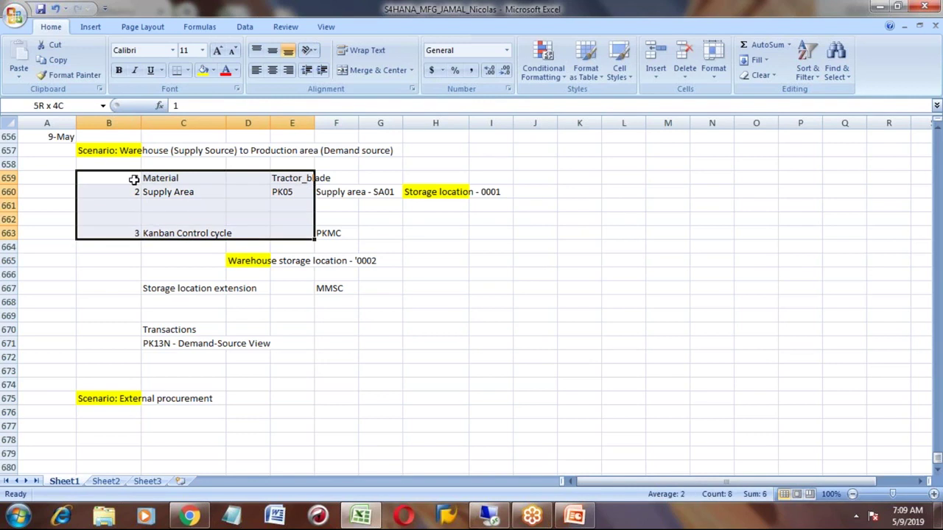
key("shift+Right")
key("ctrl+c")
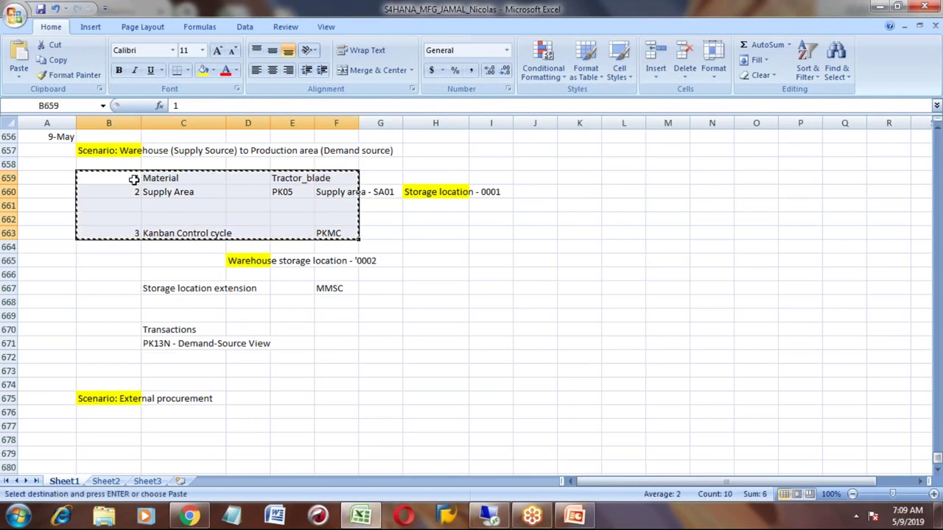
key("Down")
key("Down")
key("Down")
key("Down")
key("Down")
key("Down")
key("Down")
key("Down")
key("Down")
key("Down")
key("Down")
key("Down")
key("Down")
key("Down")
key("Down")
key("Down")
key("Down")
key("Down")
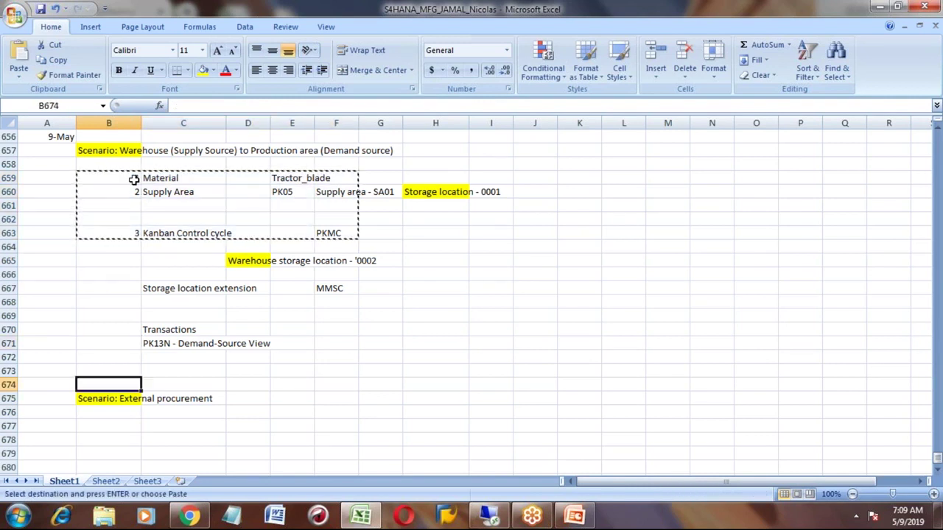
key("ctrl+v")
- Review the copied material, supply area and Kanban Control cycle rows under the external procurement heading
key("Down")
key("Down")
key("Down")
key("Down")
key("Down")
key("Down")
key("Down")
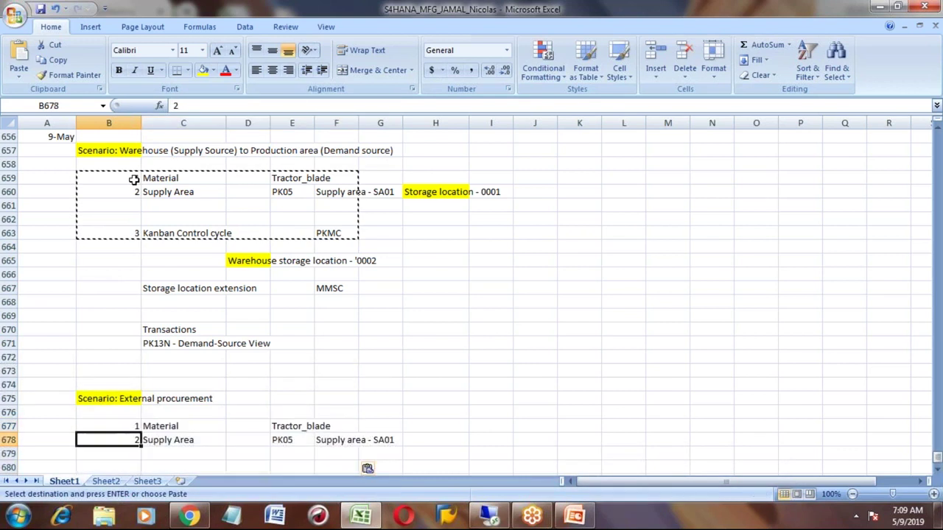
key("Up")
key("Up")
key("Up")
key("Up")
key("Up")
key("Up")
key("Up")
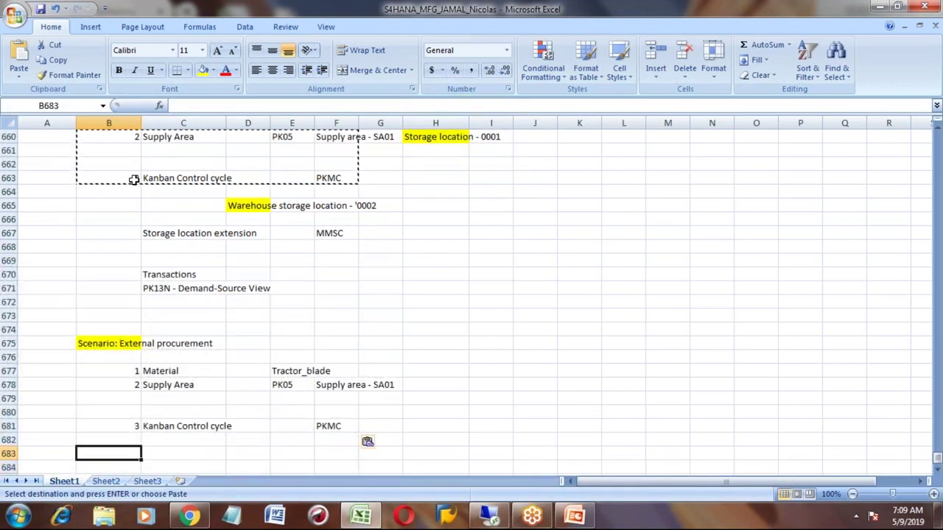
key("Down")
key("Down")
key("Down")
key("Down")
key("Down")
key("Down")
key("Down")
key("Down")
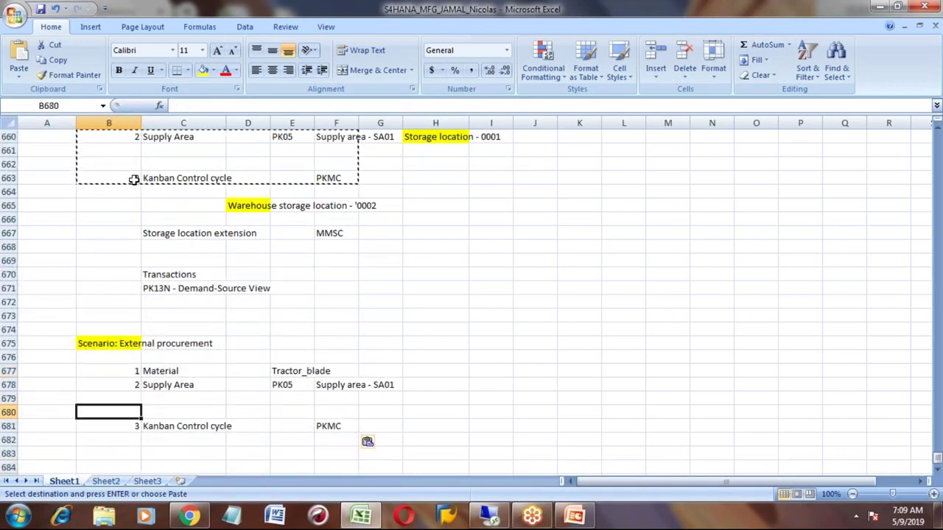
key("Up")
key("Up")
key("Up")
key("Up")
key("Up")
key("Up")
key("Up")
key("Up")
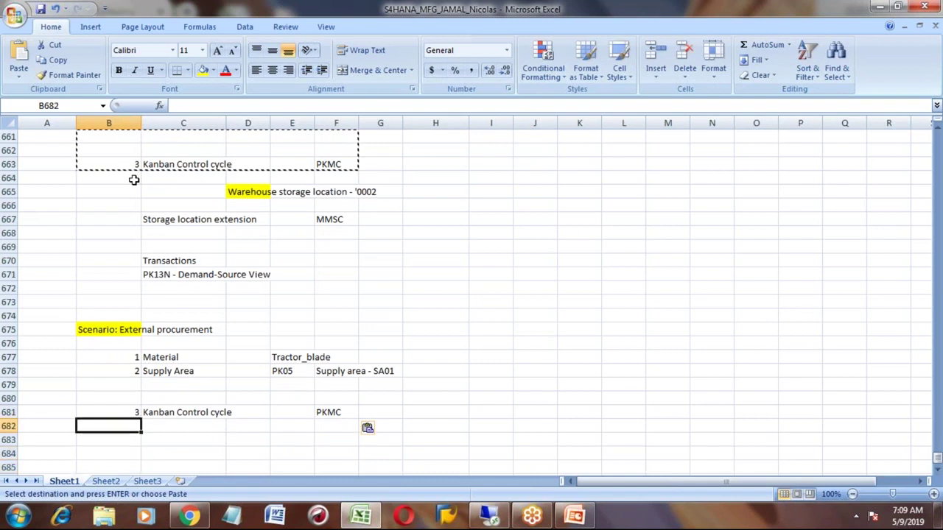
- With cell E677 as the target, switch to SAP, run MM03 and pick material EXHAUST_SYSTEM using the search text "trac"
key("Right")
key("Right")
key("Right")
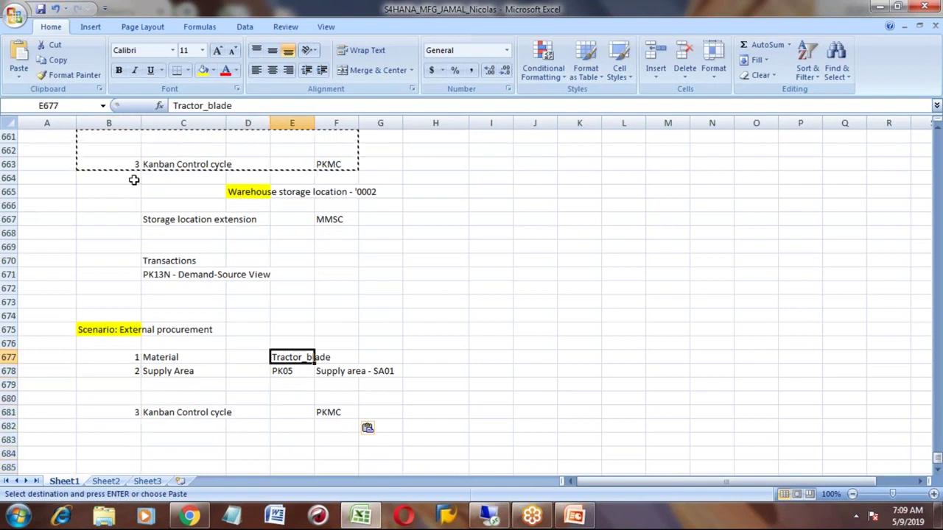
key("alt+Tab")
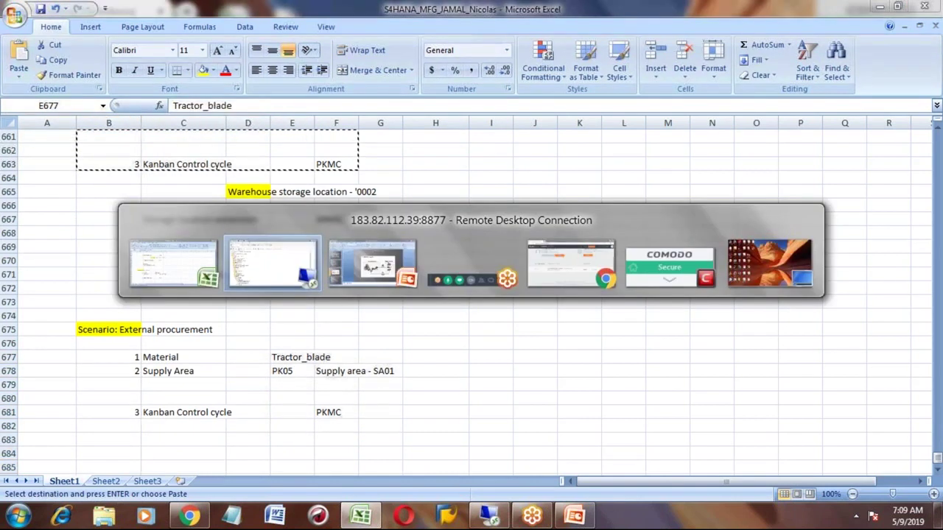
type("mm03")
key("Return")
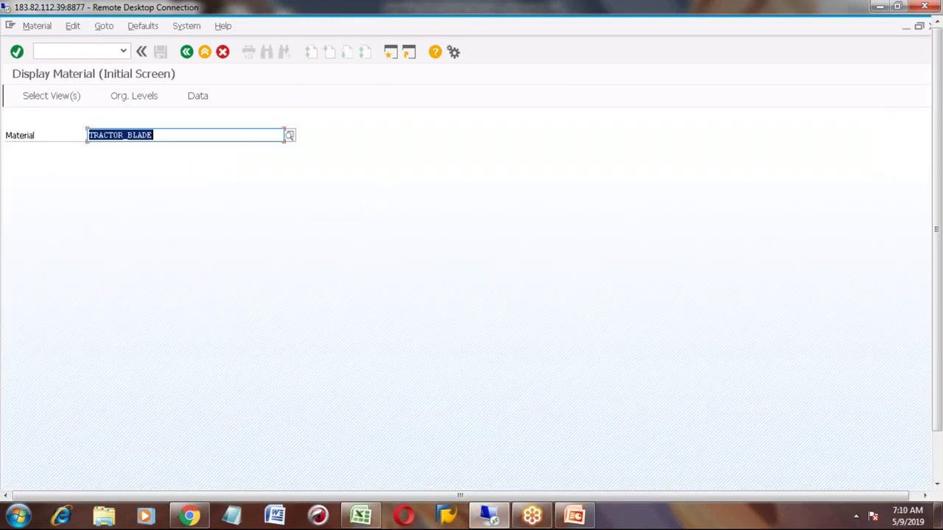
type("trac")
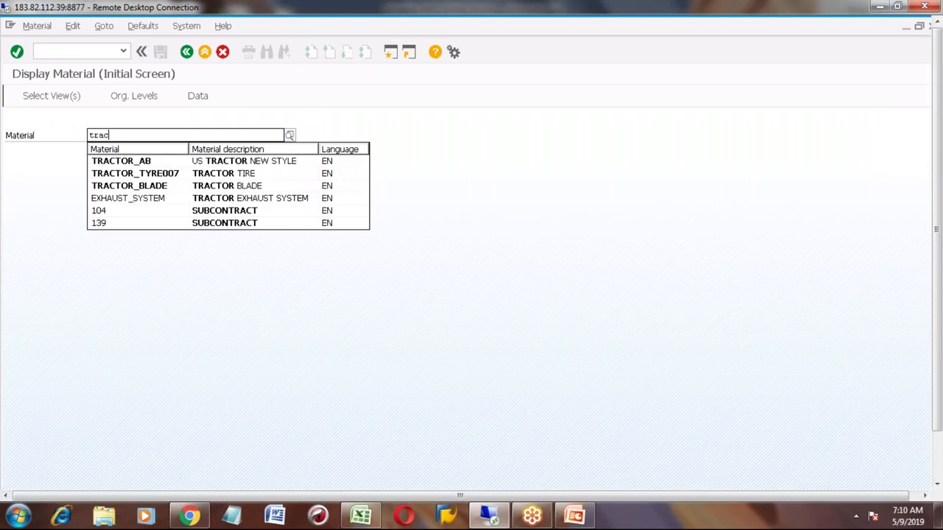
key("Down")
key("Down")
key("Down")
key("Down")
key("Return")
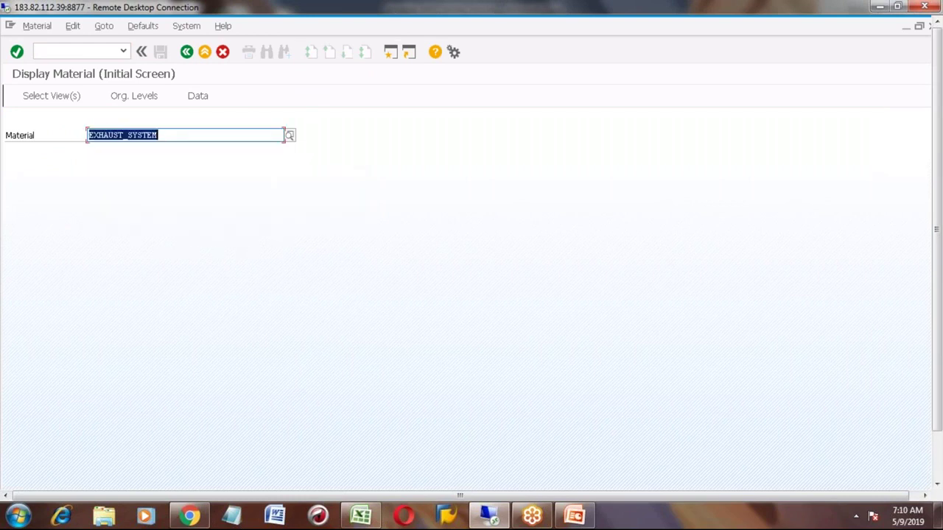
- Copy the material name EXHAUST_SYSTEM from SAP into cell E677 of the Excel workbook
left_click(157, 135)
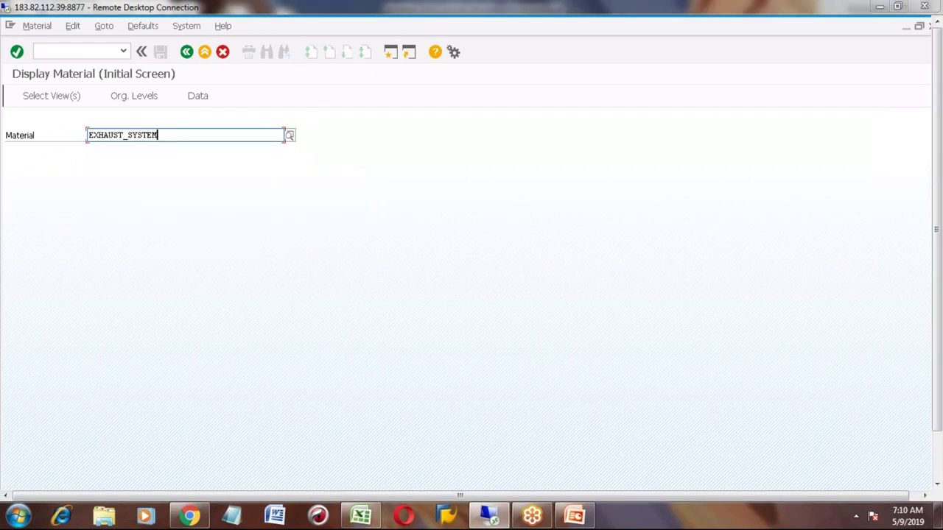
key("alt+Tab")
key("ctrl+v")
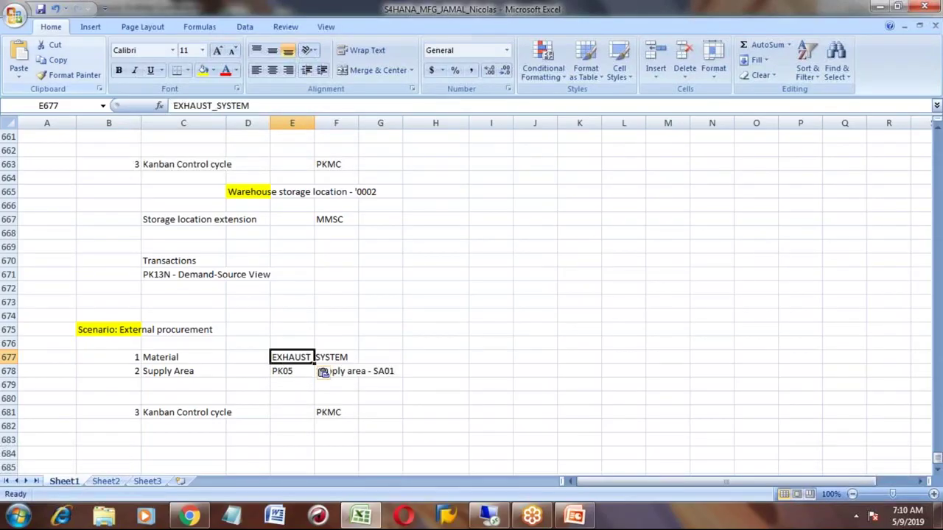
- Change the supply area note in F678 to "Supply area - SA02"
left_click(292, 371)
key("Left")
key("Left")
key("Left")
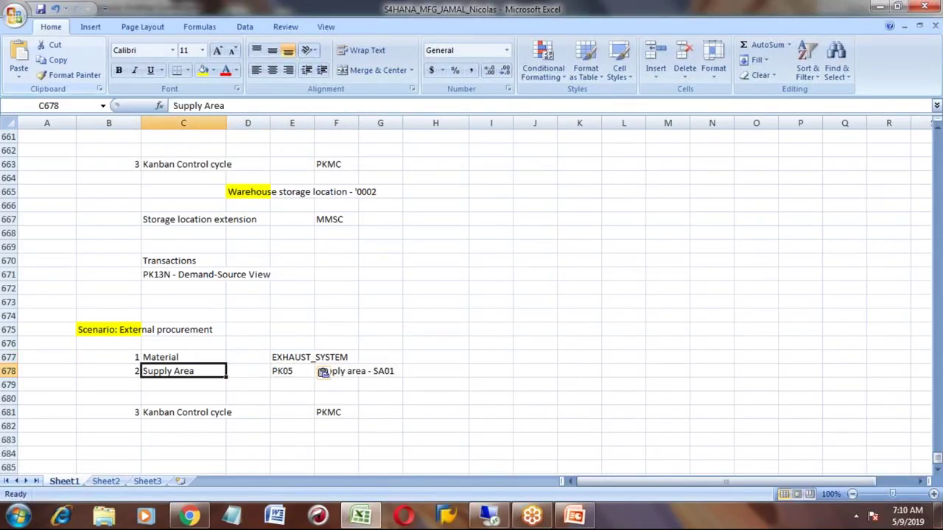
key("Right")
key("Right")
key("Right")
key("Right")
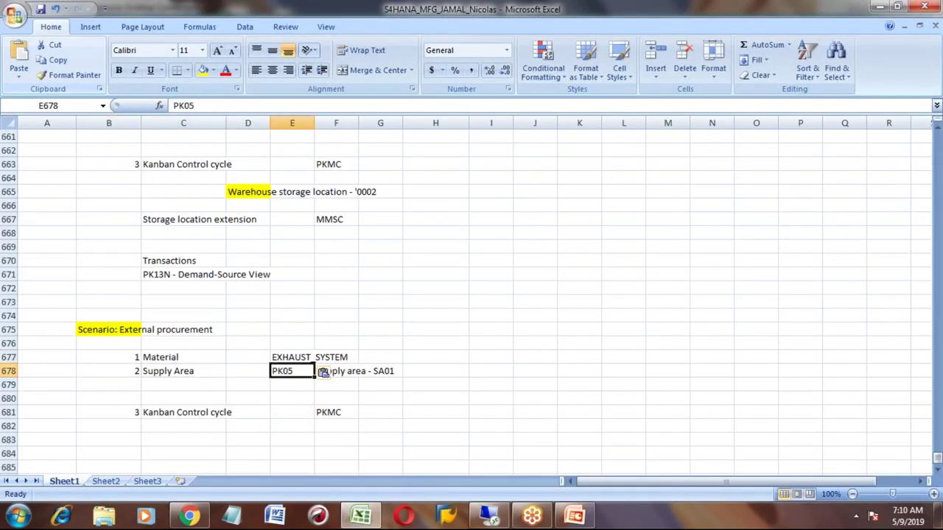
left_click(265, 105)
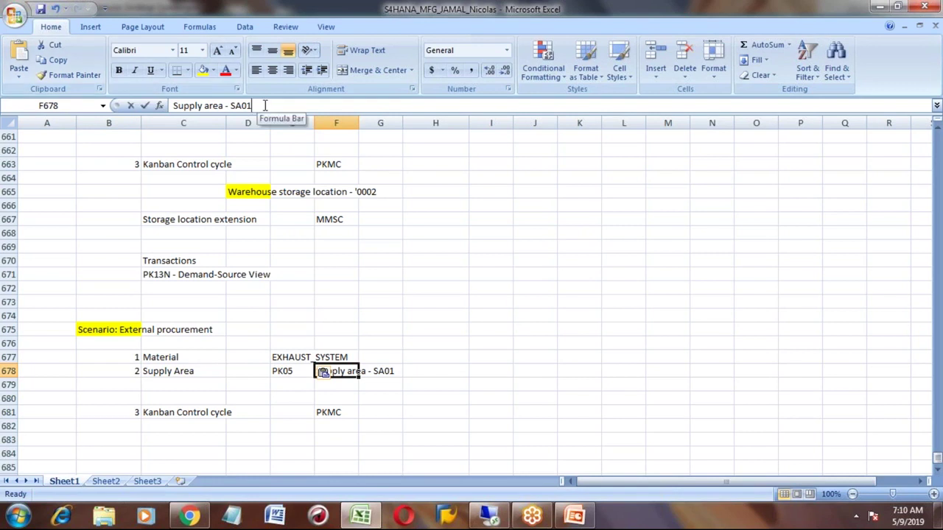
key("BackSpace")
type("2")
key("Return")
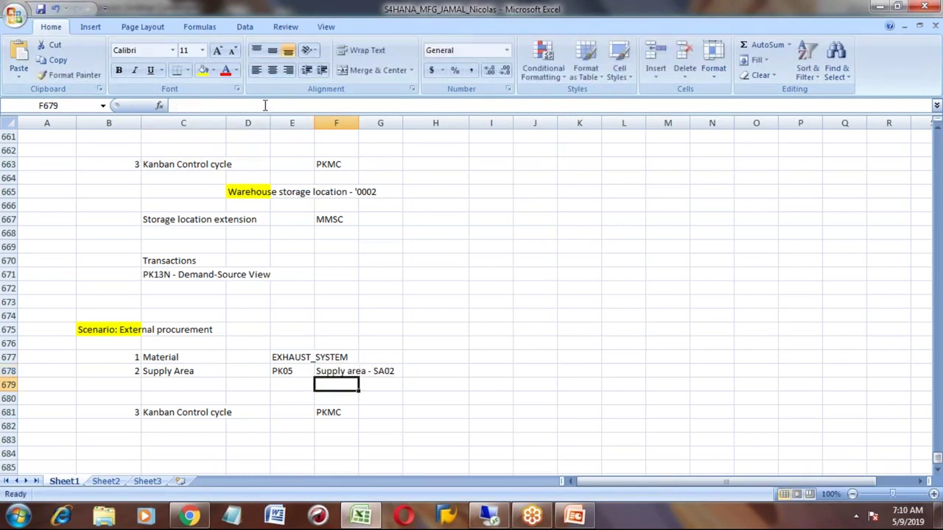
key("Up")
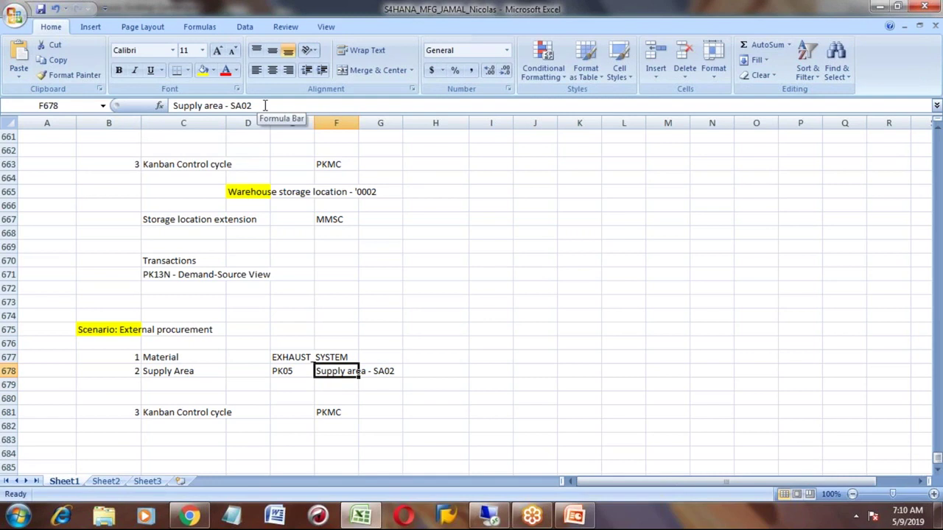
- Switch to PowerPoint to show the KANBAN Principle slide, and return to the Kanban Control cycle note in the Excel workbook
left_click(575, 519)
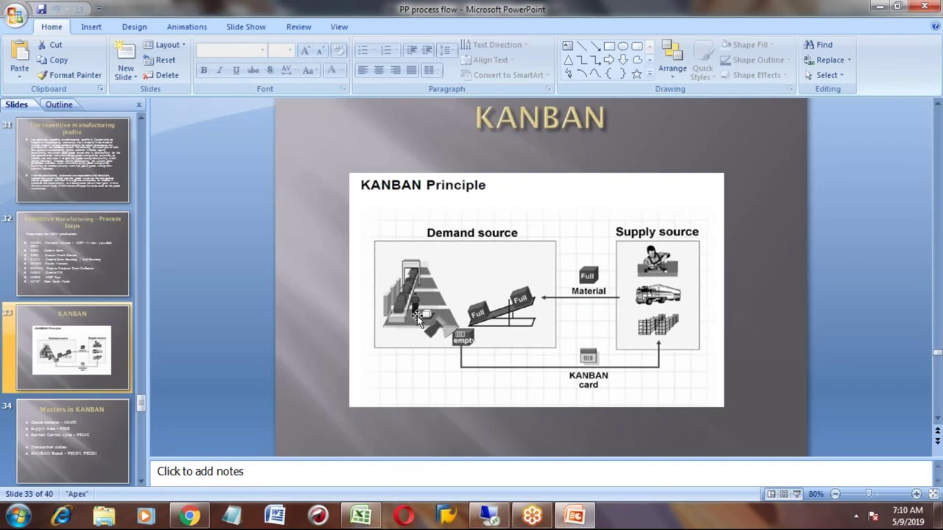
key("alt+Tab")
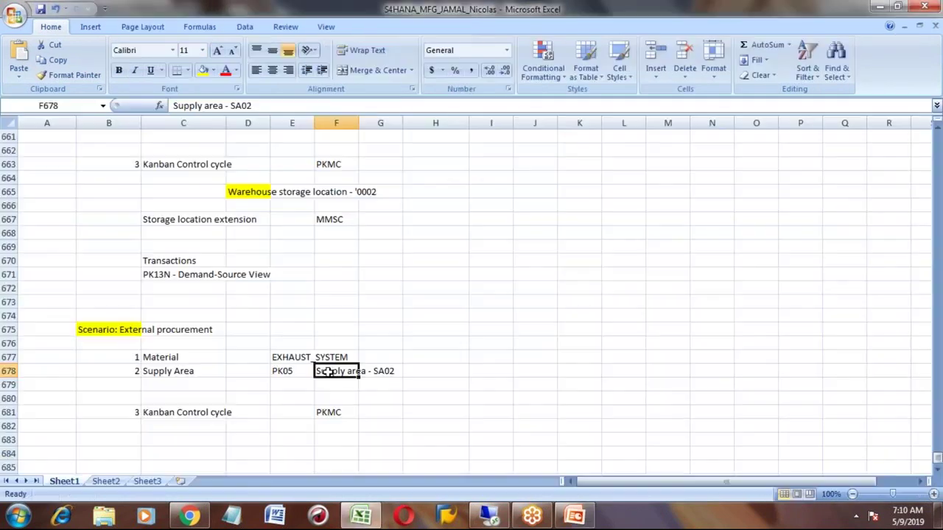
left_click(180, 413)
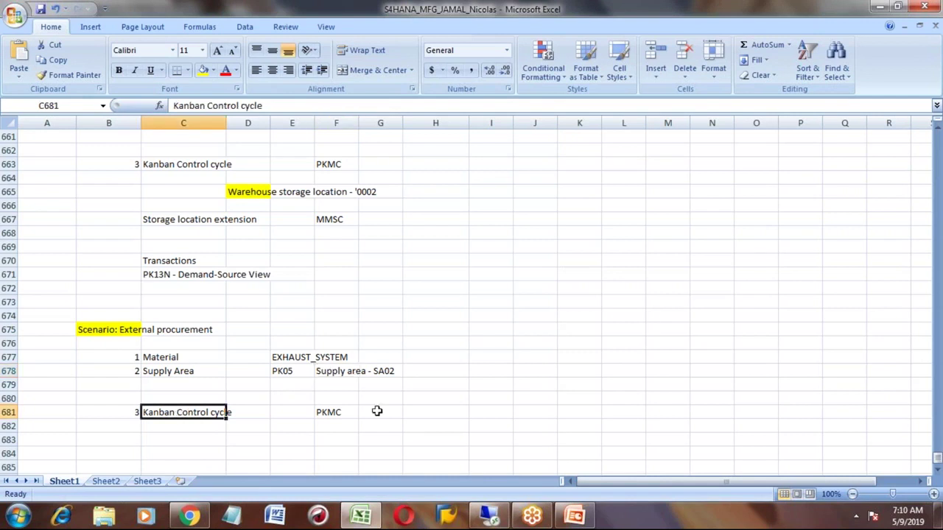
- Switch to SAP, leave the material display, open control cycle maintenance PKMC with supply area SA02, and put it in change mode
left_click(489, 517)
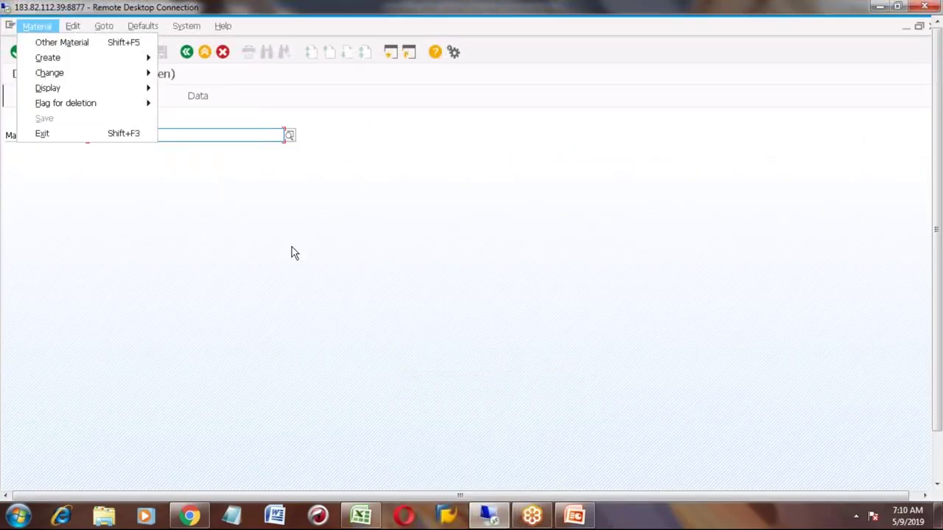
left_click(206, 53)
left_click(66, 47)
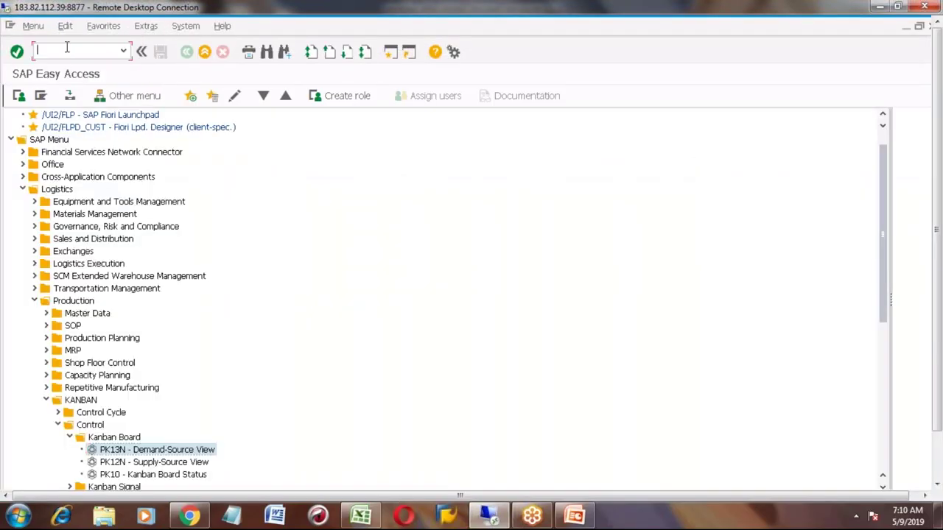
type("pk13n")
key("Return")
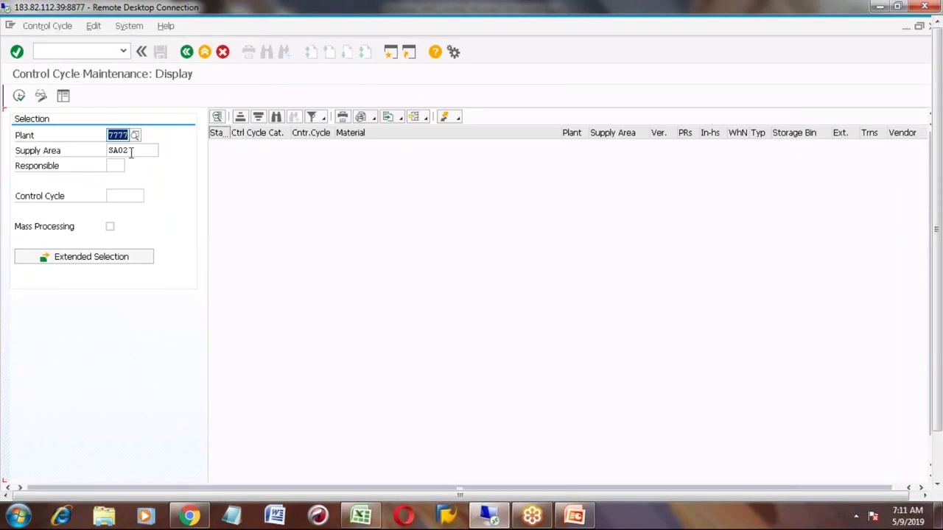
left_click(131, 151)
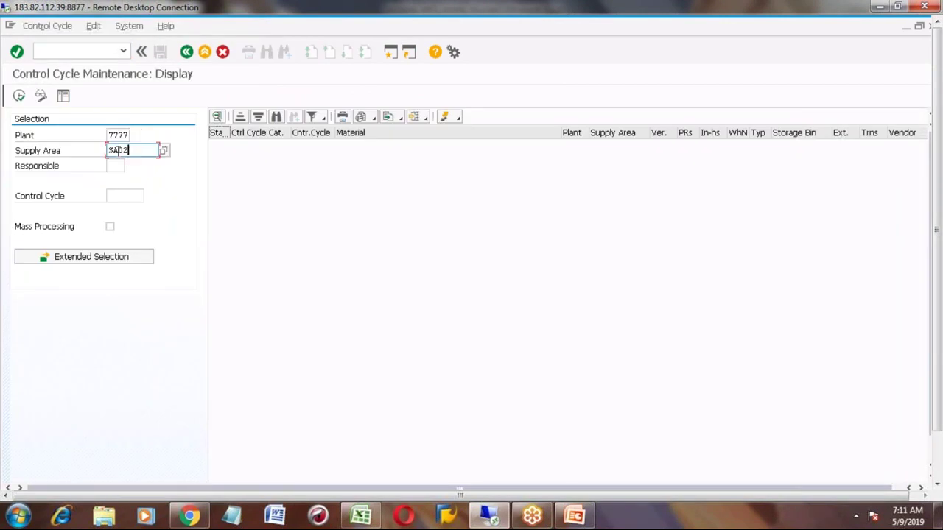
left_click(41, 97)
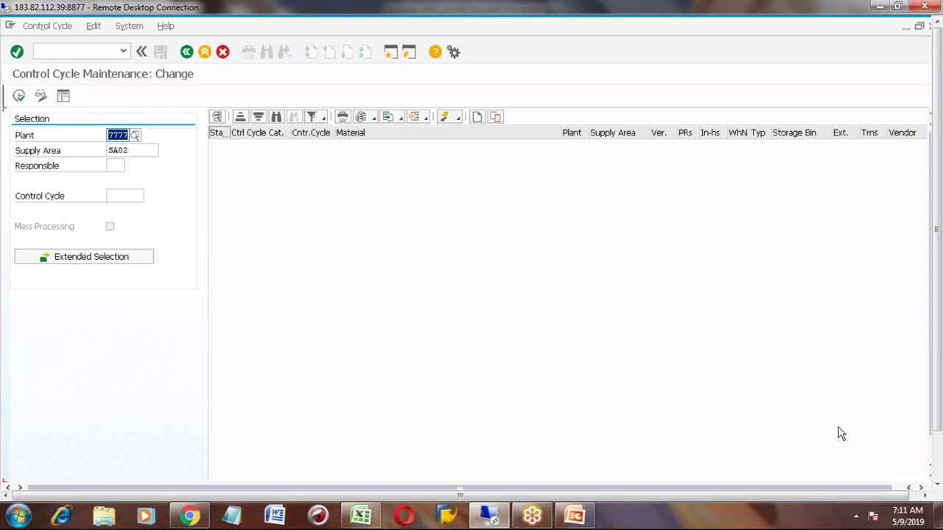
- Check the transaction code of the control cycle maintenance screen in the SAP status bar
scroll(810, 446, "down", 2)
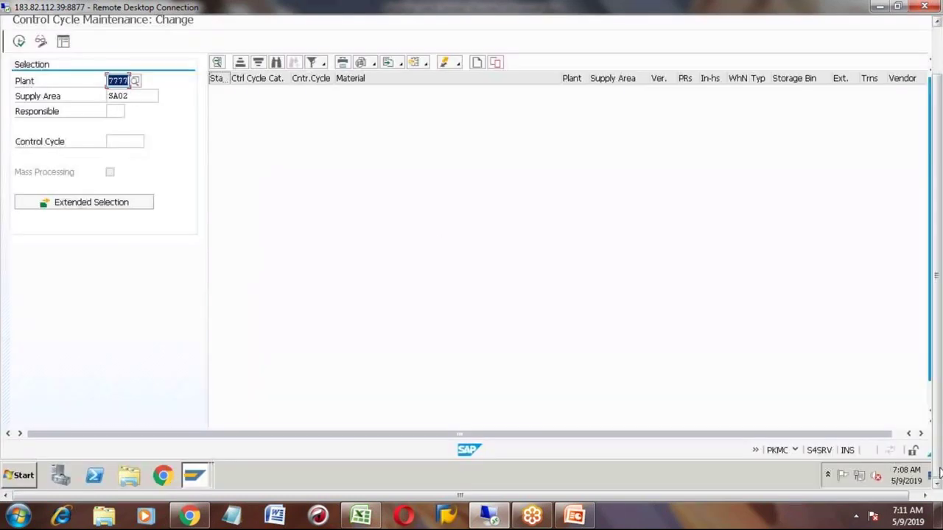
left_click(795, 451)
left_click(703, 231)
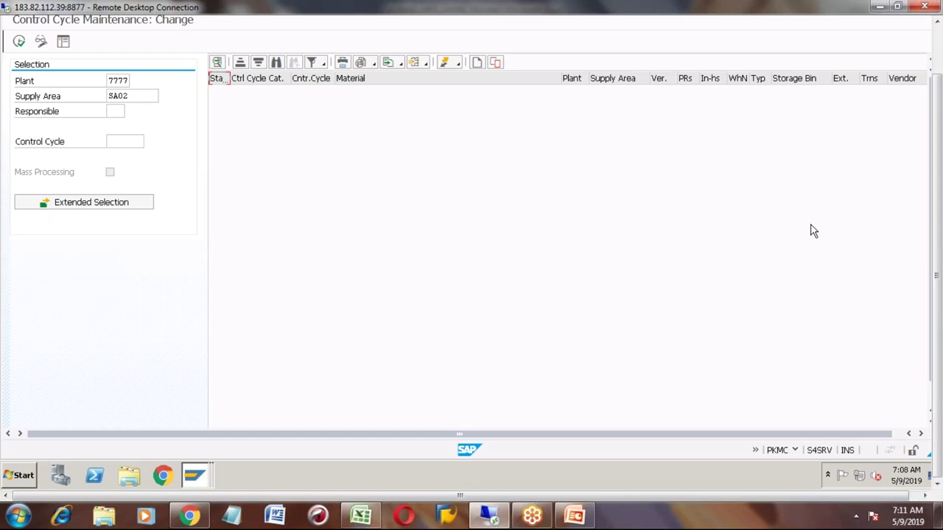
scroll(940, 46, "up", 2)
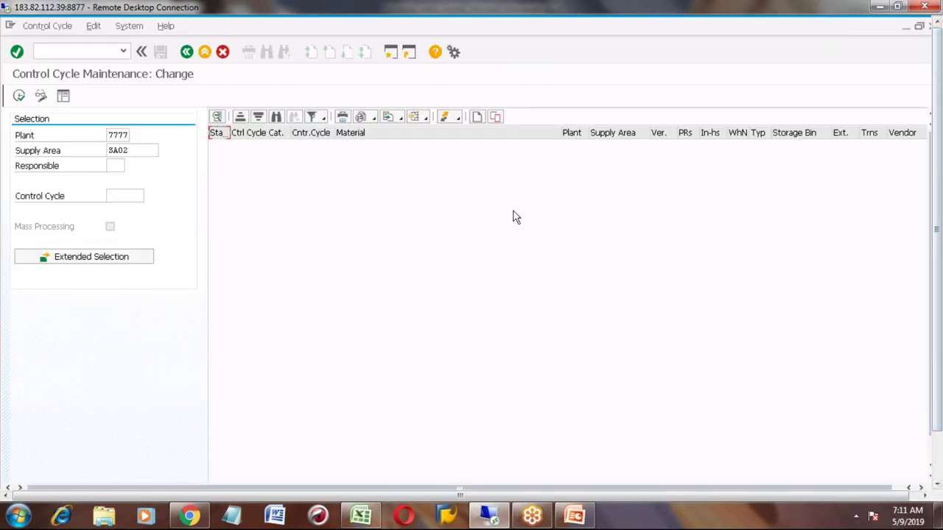
- Leave control cycle maintenance and open info record creation with transaction ME11
left_click(187, 52)
left_click(67, 51)
type("me")
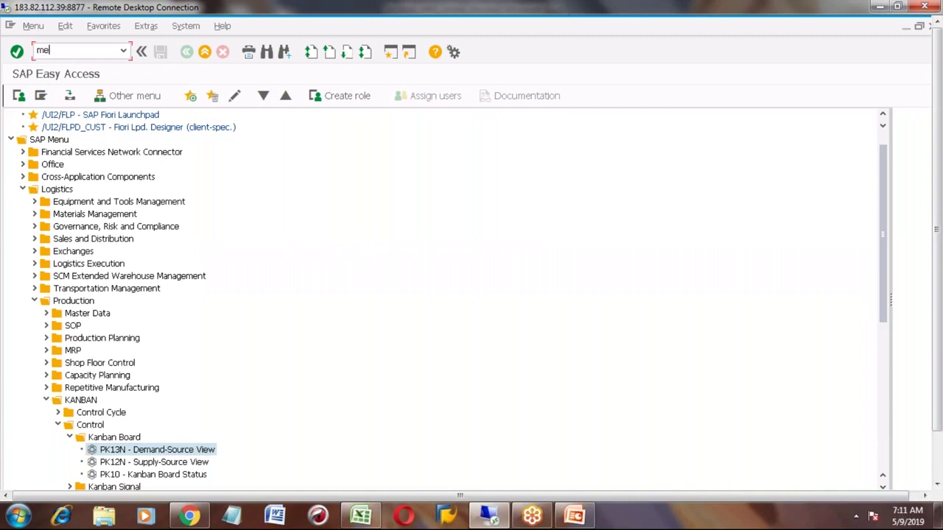
type("11")
key("Return")
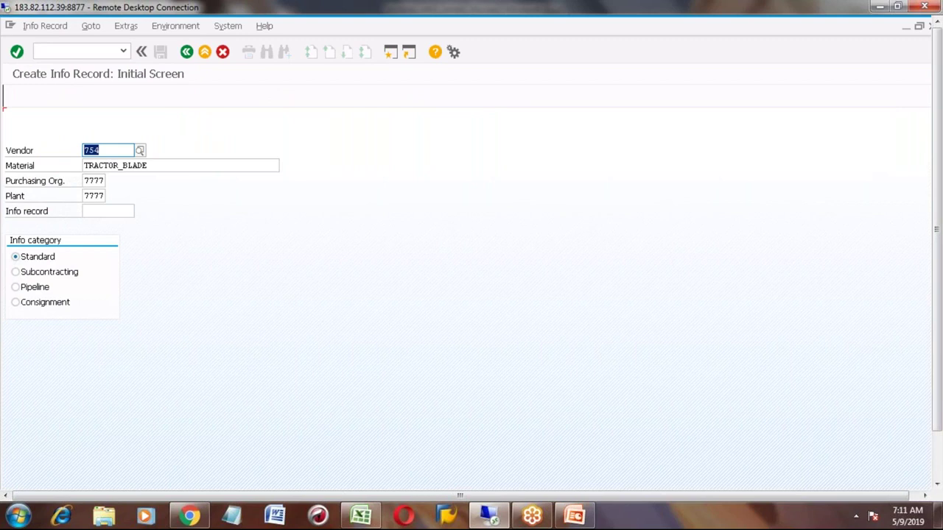
- Check for an existing standard info record for material EXHAUST_SYSTEM, vendor 754, purchasing organization 7777 and plant 7777
key("Tab")
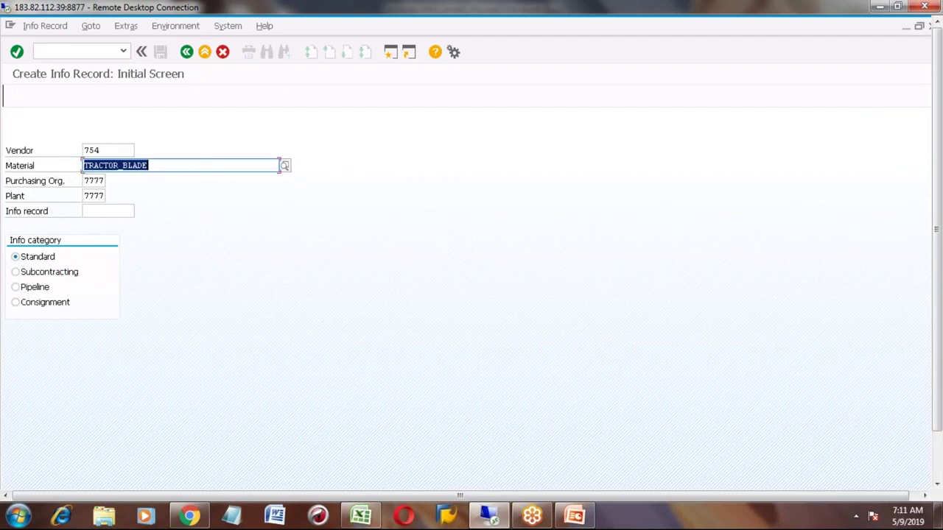
type("EXHAUST_SYSTEM")
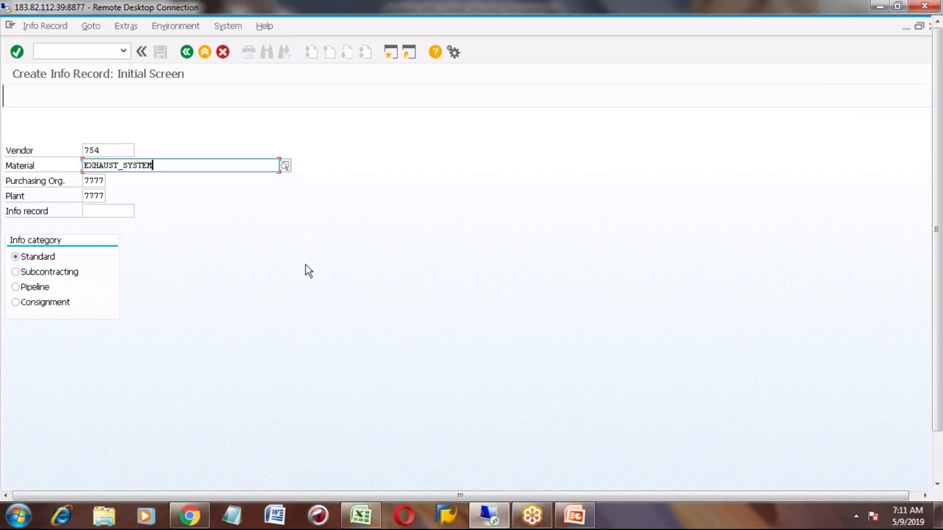
key("Return")
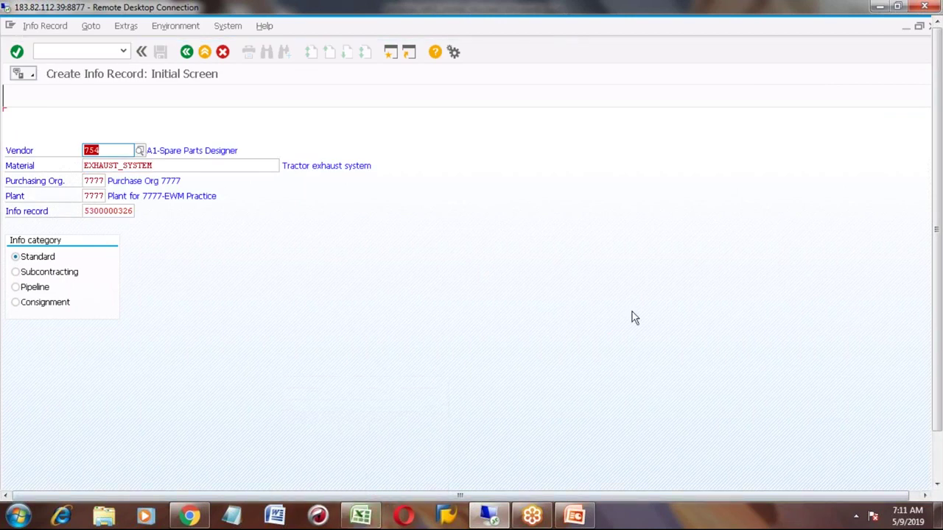
key("Tab")
key("Tab")
key("Tab")
key("Tab")
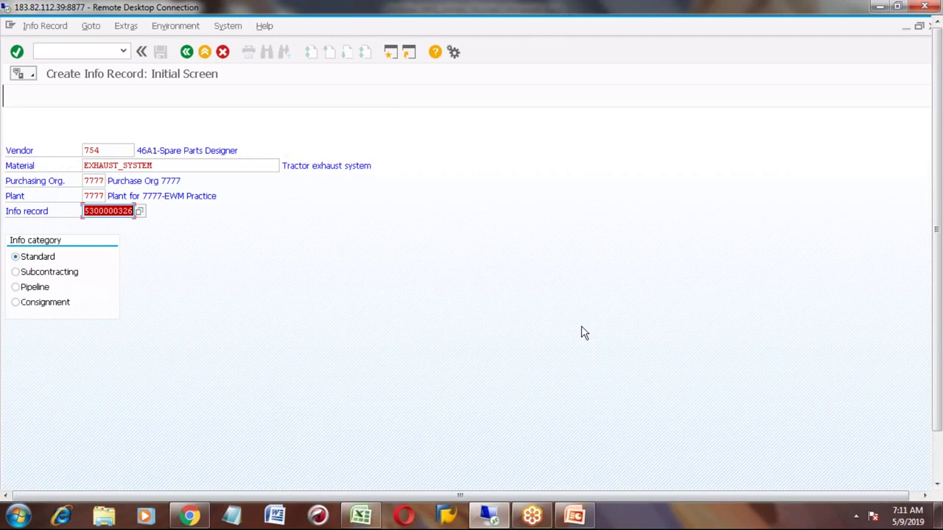
left_click(939, 469)
- Leave info record creation and reopen control cycle maintenance for supply area SA02 in change mode
left_click(187, 51)
left_click(103, 53)
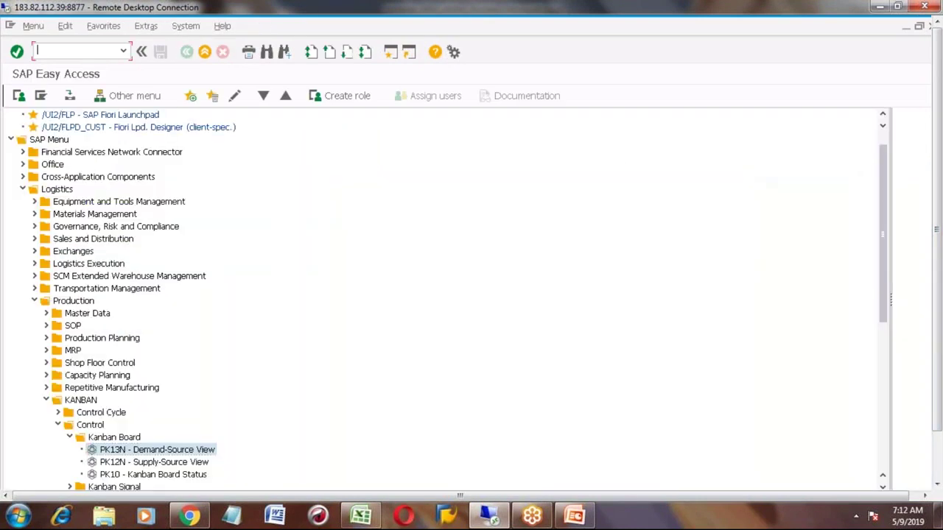
key("Down")
key("Down")
key("Return")
left_click(41, 96)
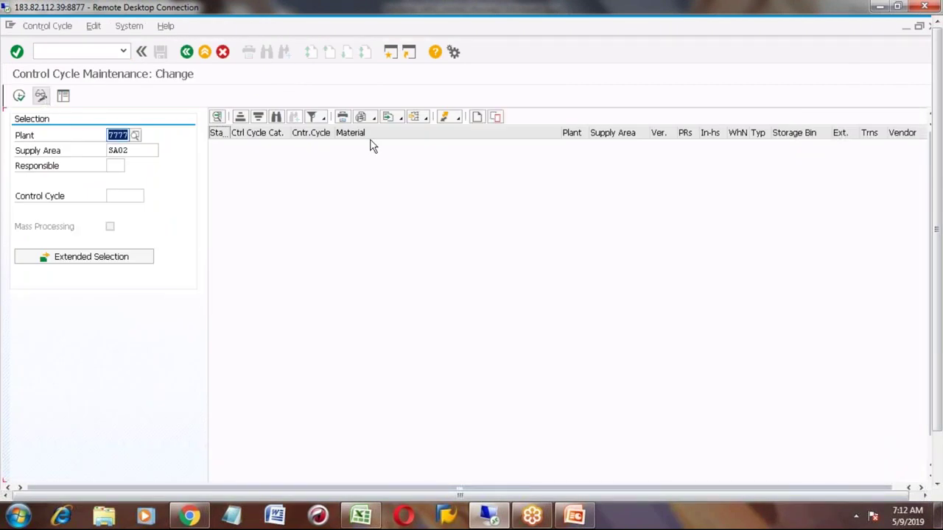
- Create a Classic KANBAN control cycle for material EXHAUST_SYSTEM in supply area SA02
left_click(478, 119)
left_click(149, 305)
type("EXHAUST_SYSTEM")
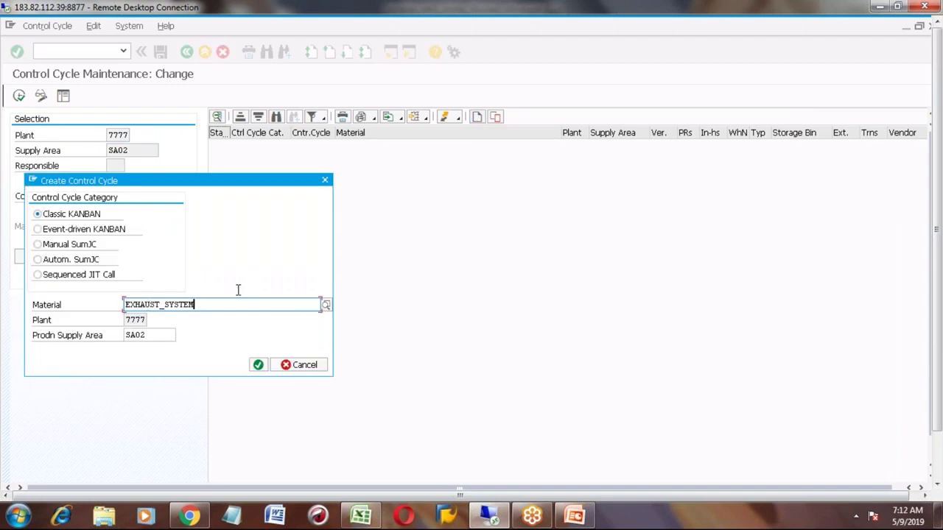
left_click(258, 365)
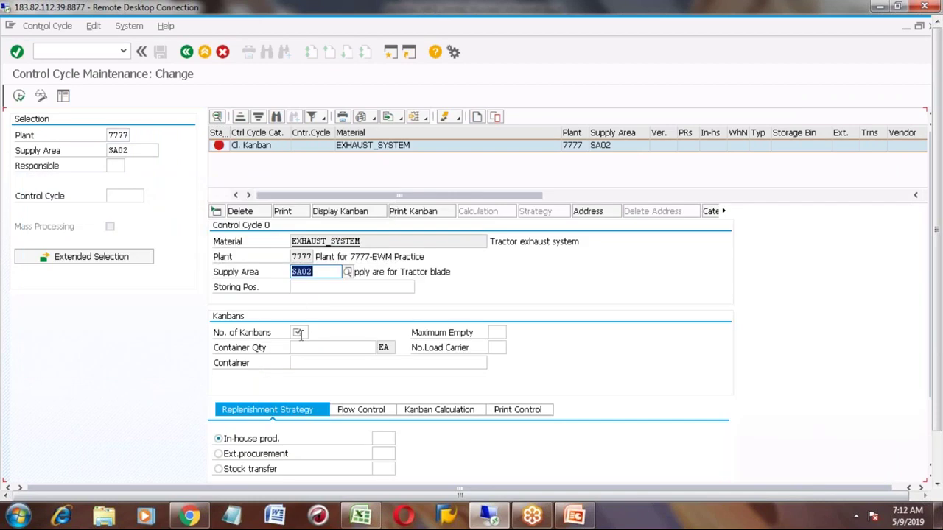
- Set the control cycle to 5 kanbans with a container quantity of 10
left_click(300, 334)
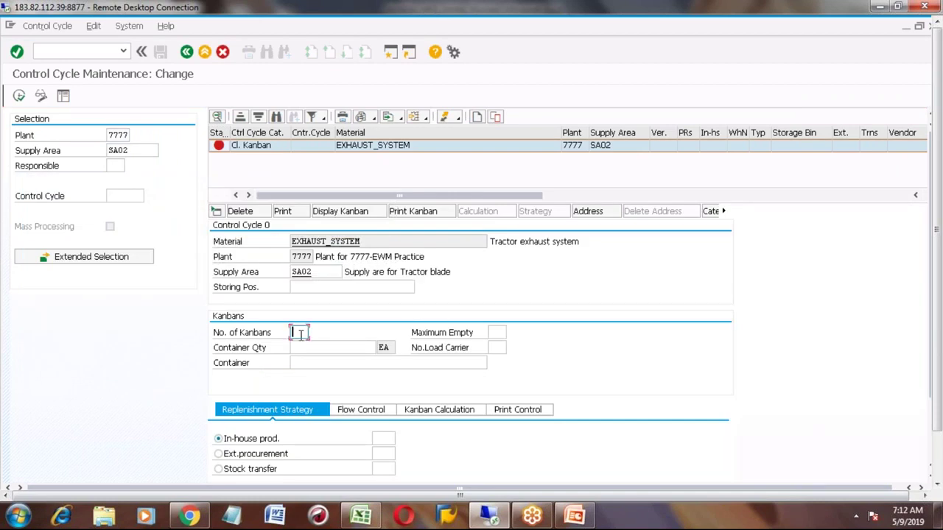
type("5")
left_click(320, 347)
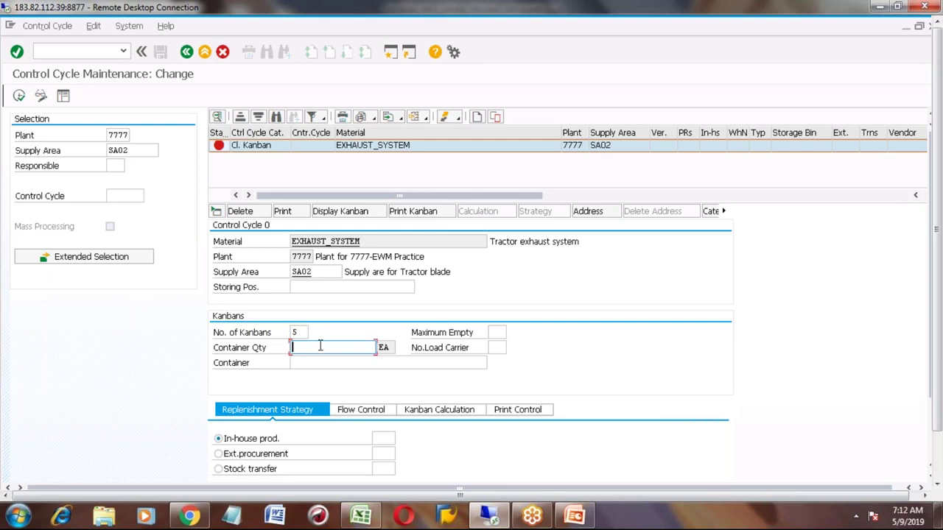
type("10")
- Assign the external procurement replenishment strategy 0006, Container control / MRP, to the control cycle
left_click(219, 456)
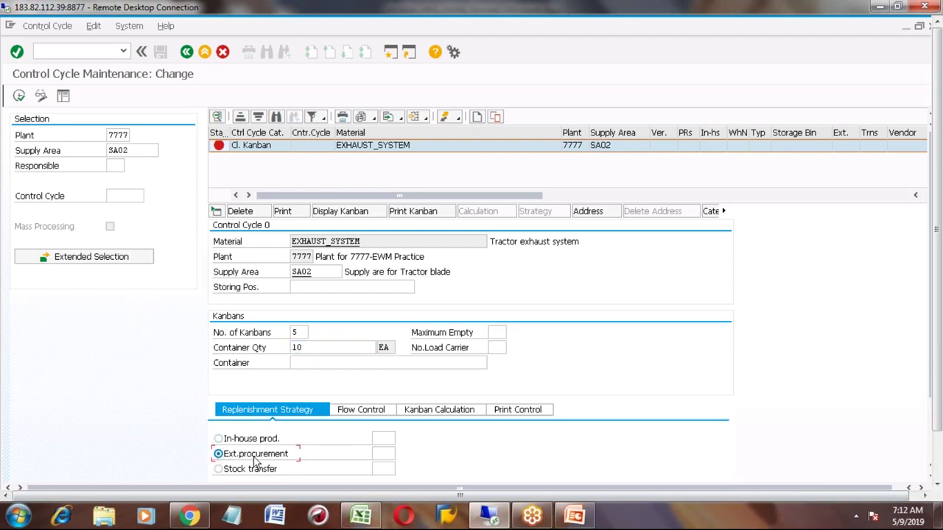
left_click(384, 454)
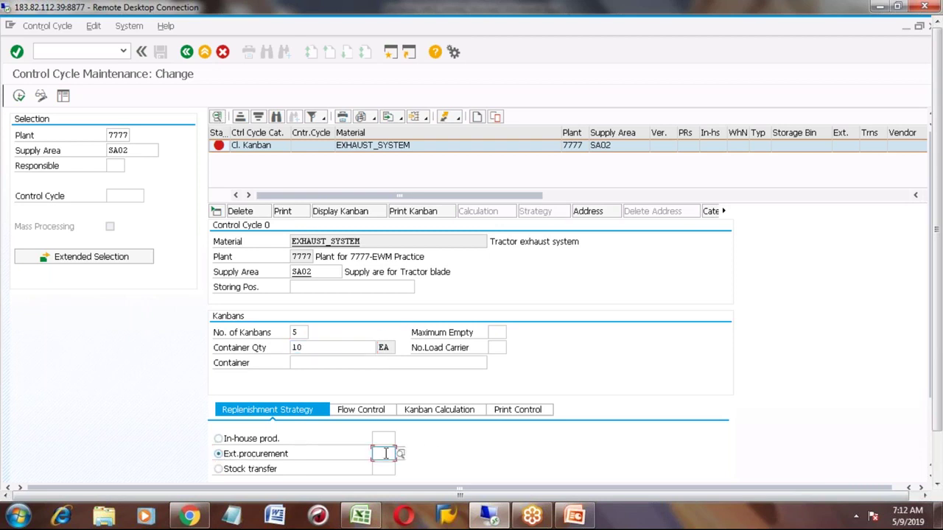
left_click(401, 454)
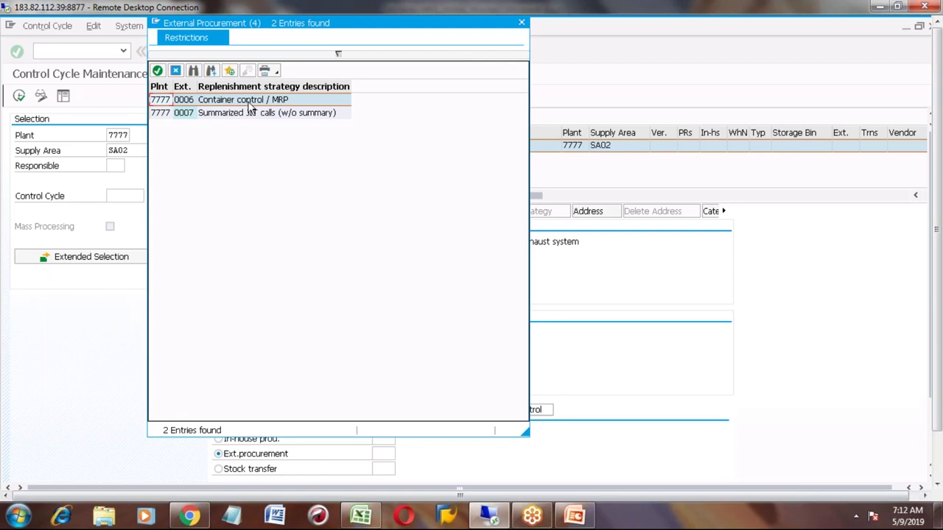
double_click(189, 105)
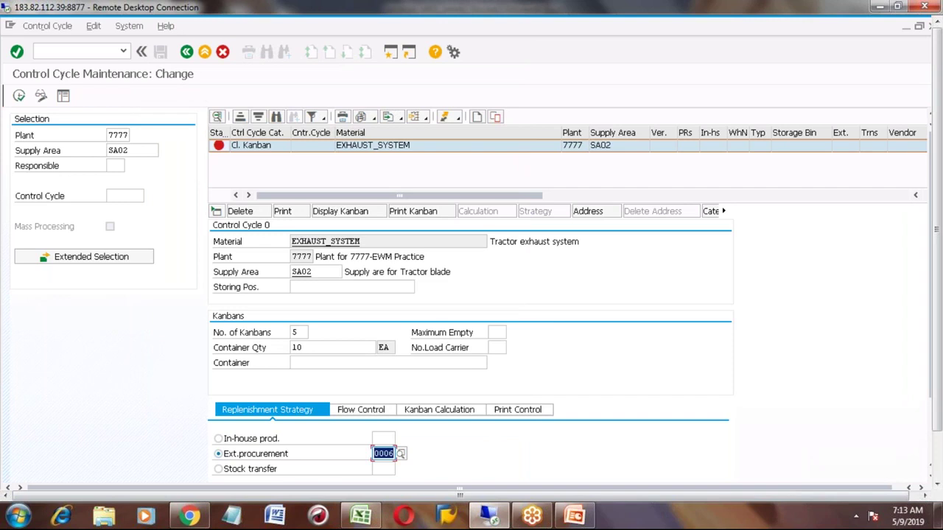
key("Return")
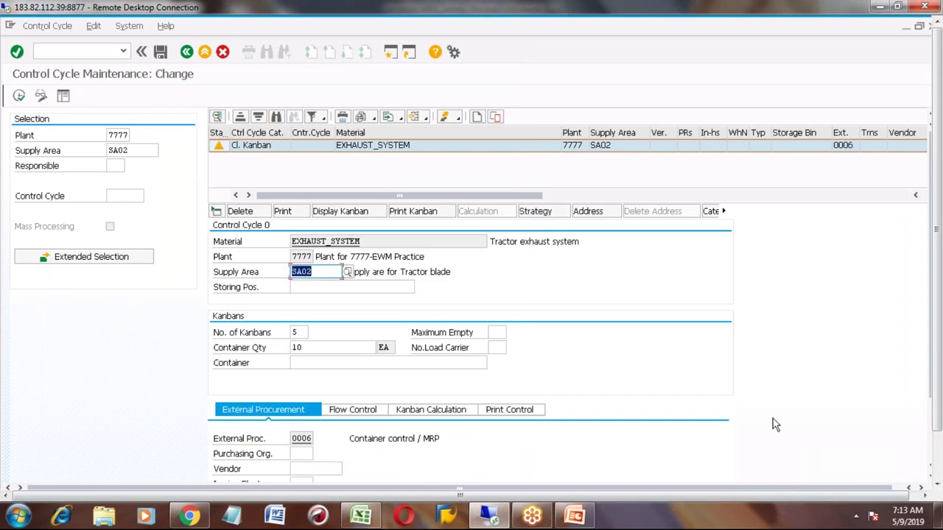
- Enter purchasing organization 7777 and vendor 754 in the control cycle's external procurement data
left_click(937, 488)
left_click(932, 461)
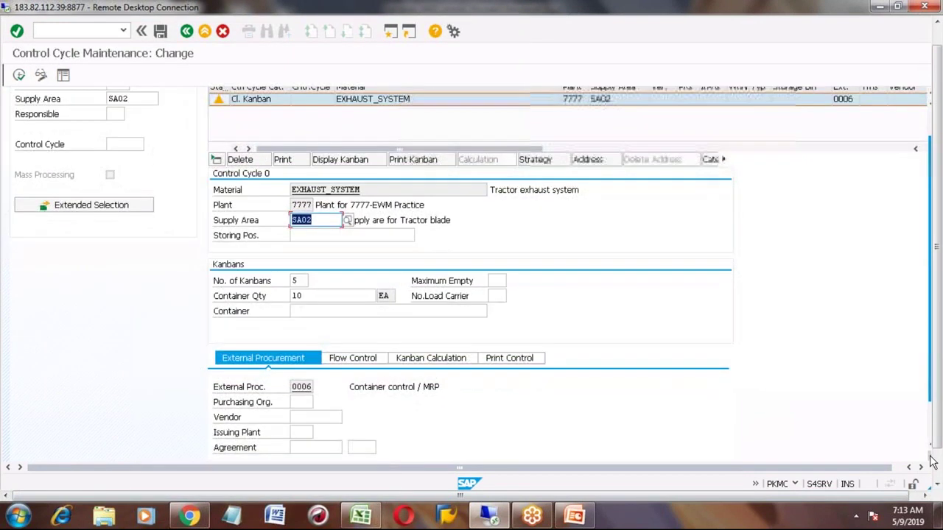
left_click(932, 461)
left_click(302, 397)
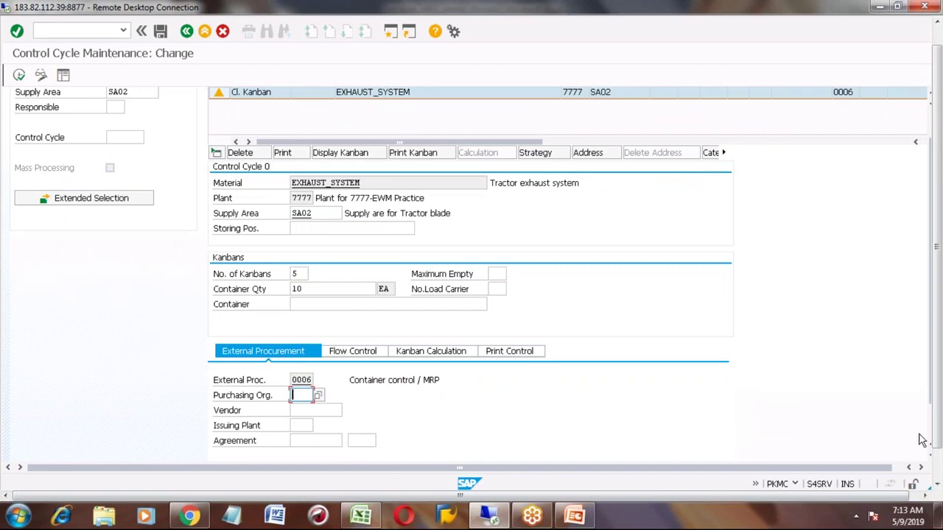
scroll(932, 460, "down", 2)
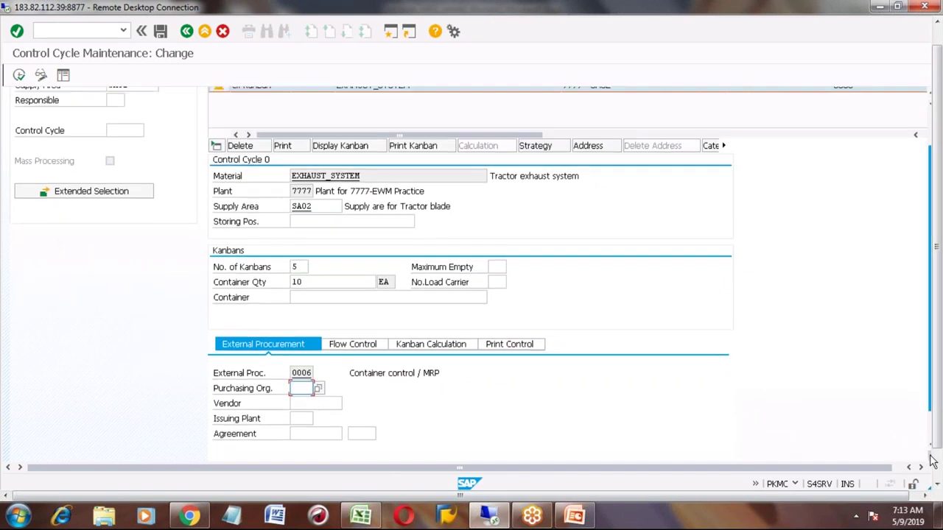
left_click(938, 490)
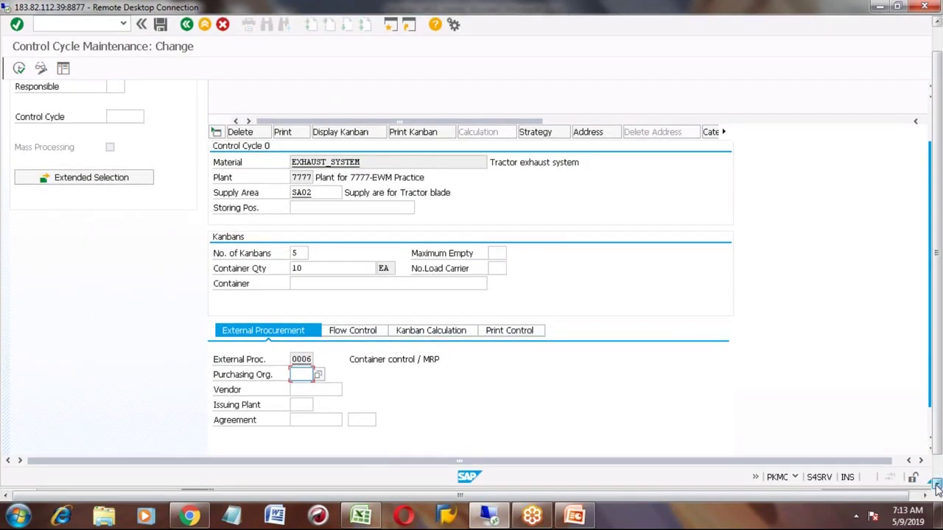
left_click(195, 477)
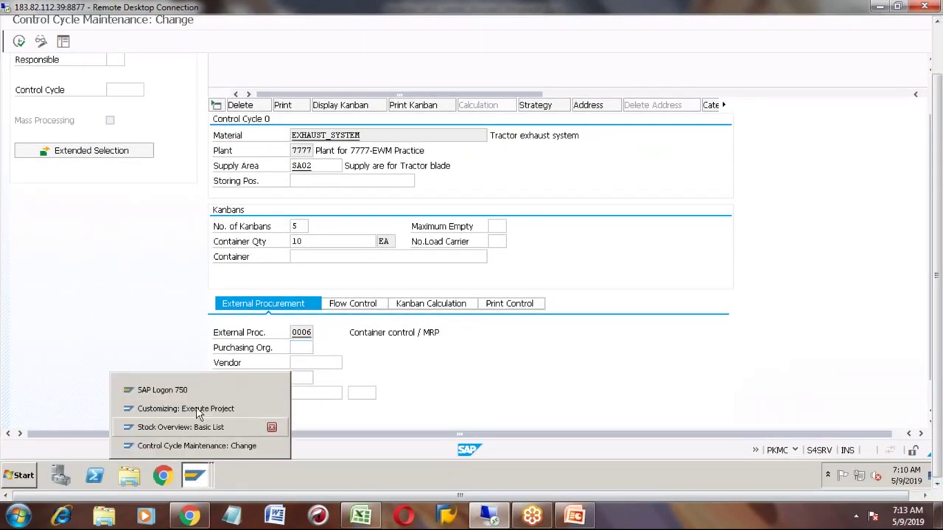
left_click(297, 348)
type("9")
key("BackSpace")
type("7777")
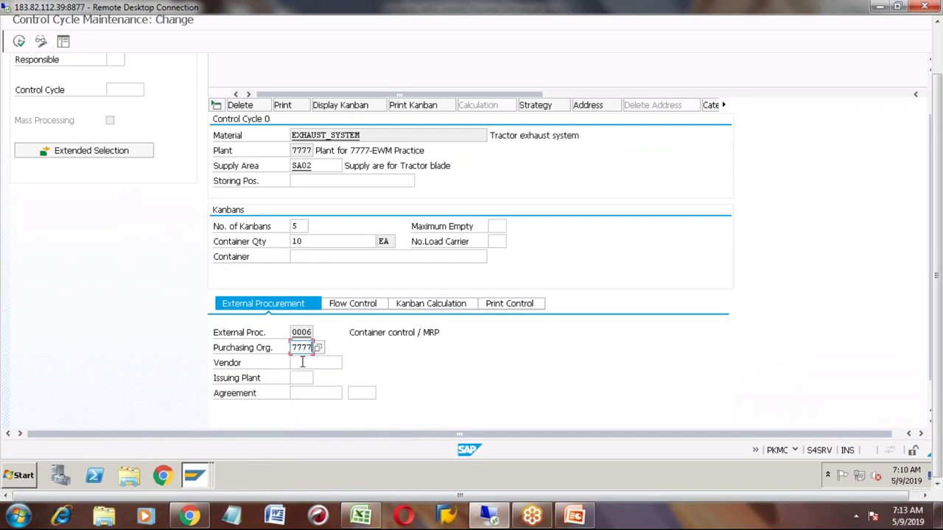
left_click(302, 362)
type("754")
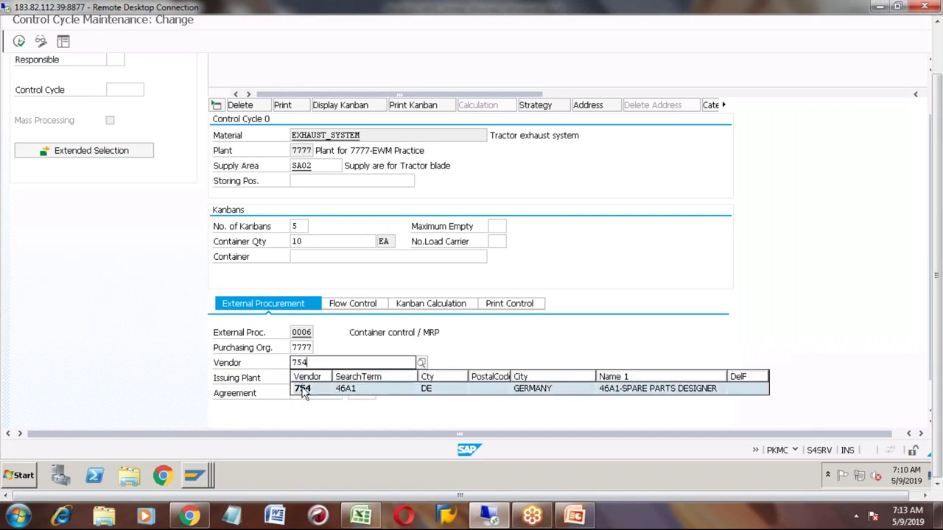
left_click(304, 391)
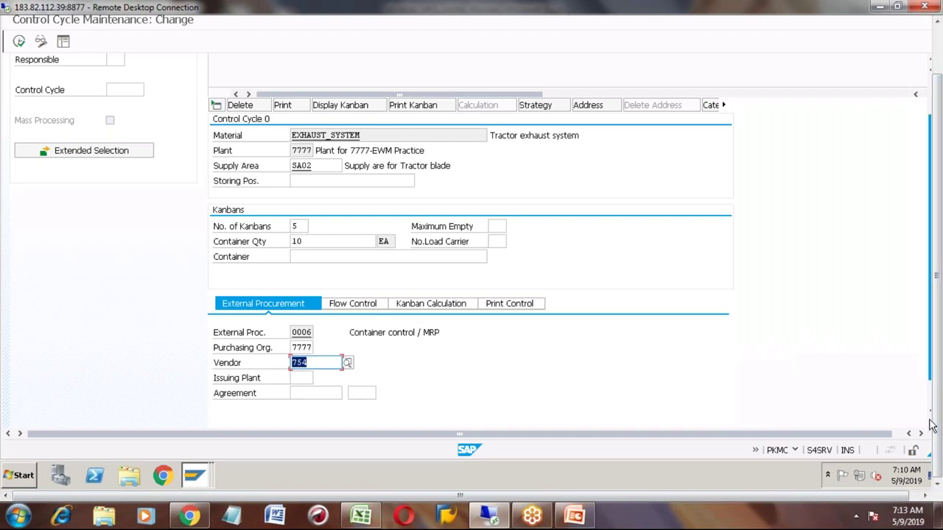
- Validate the control cycle entries, dismiss the scheduling agreement message and discard the unsaved control cycle
scroll(932, 426, "down", 2)
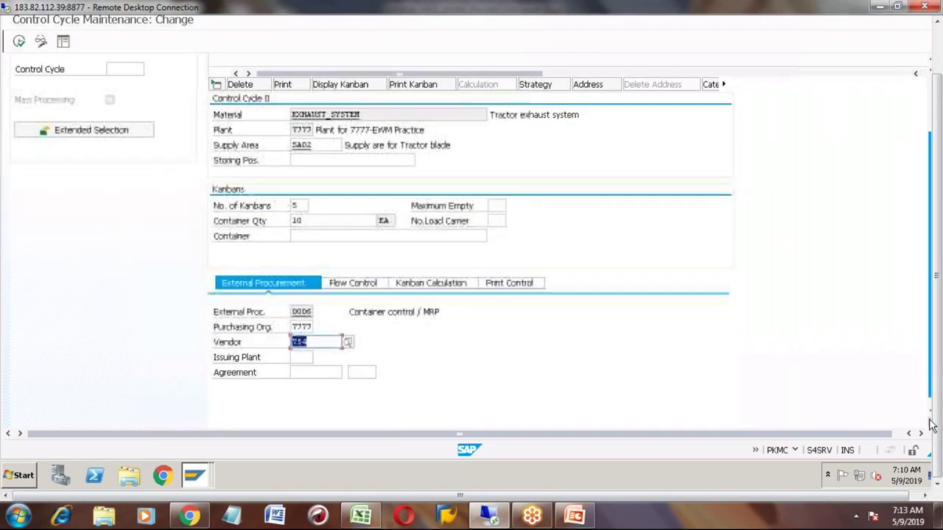
scroll(932, 425, "down", 1)
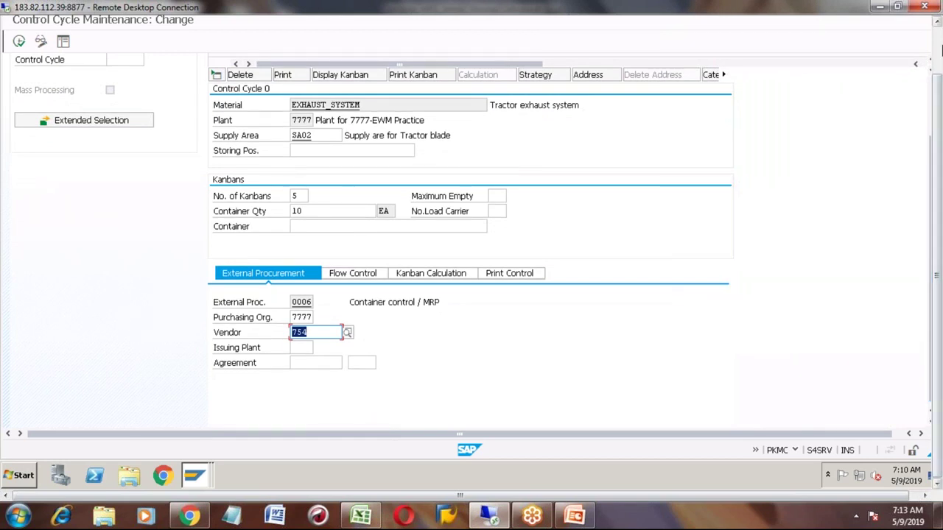
left_click(939, 49)
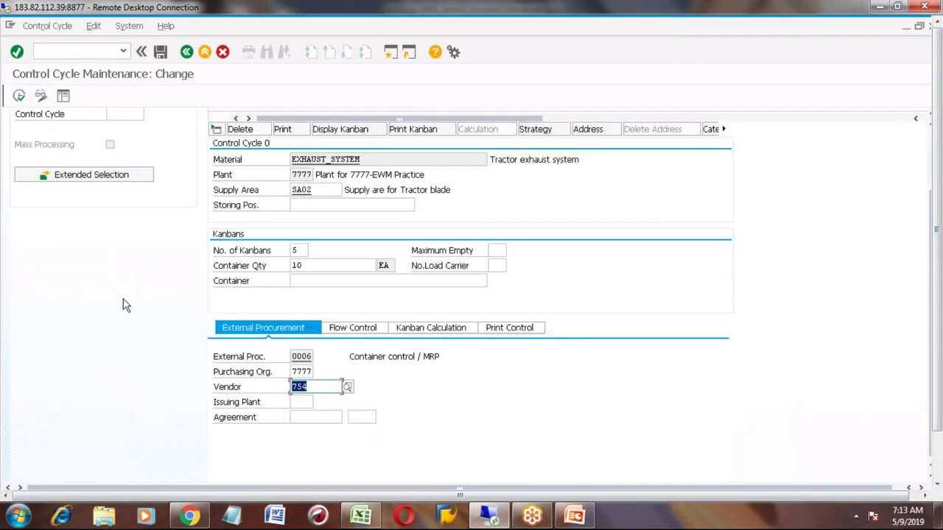
key("Return")
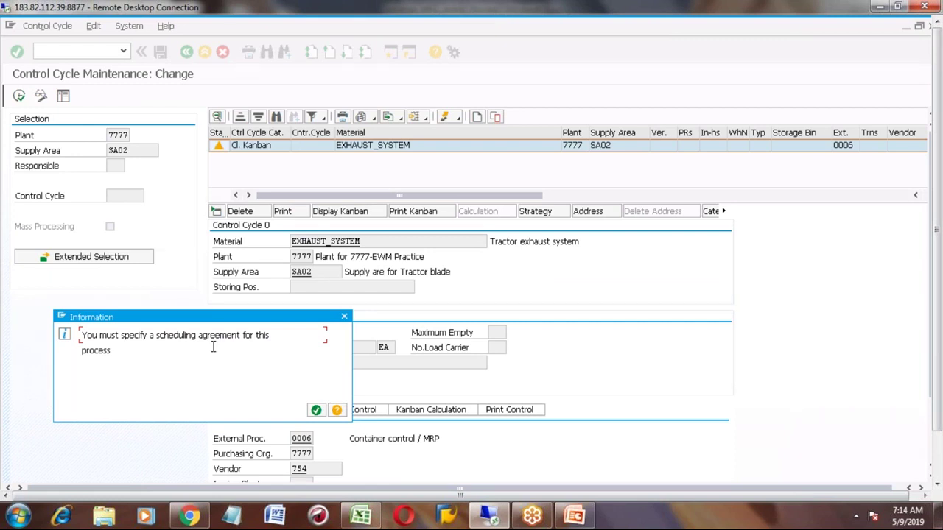
left_click(345, 317)
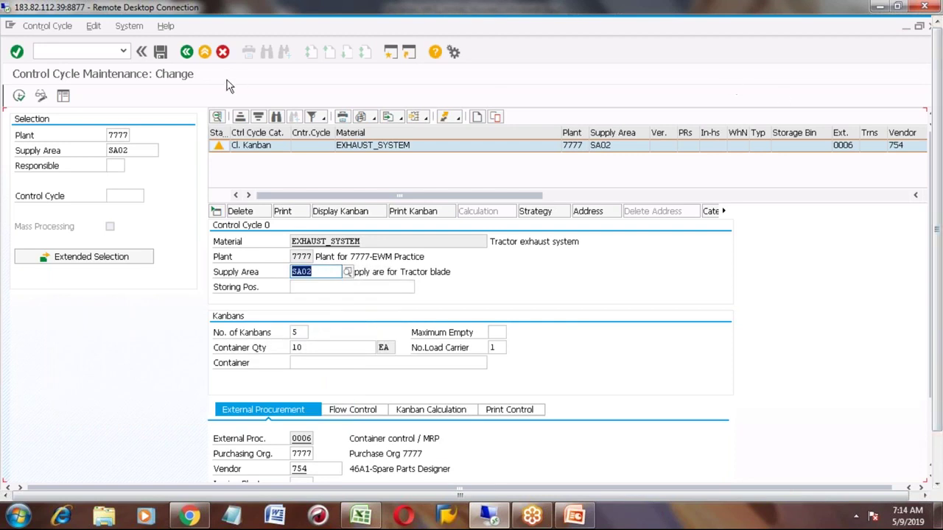
left_click(186, 55)
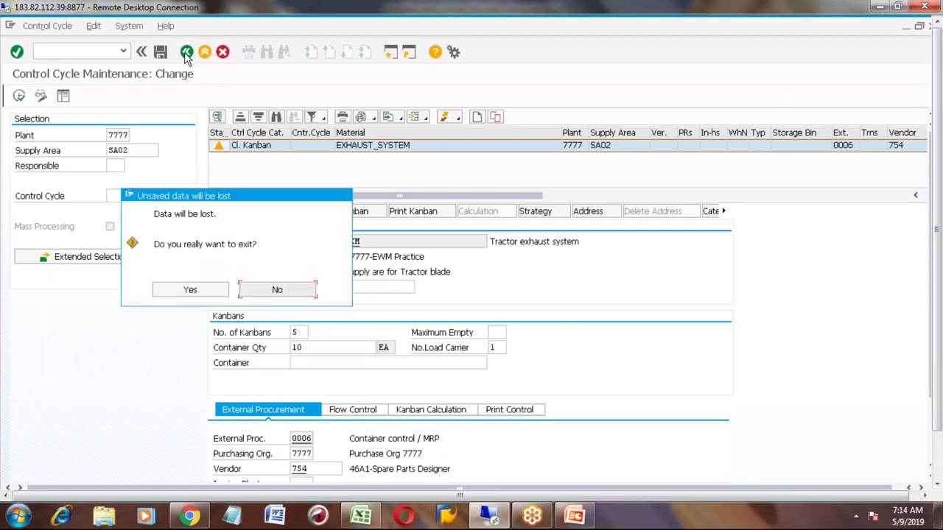
left_click(189, 292)
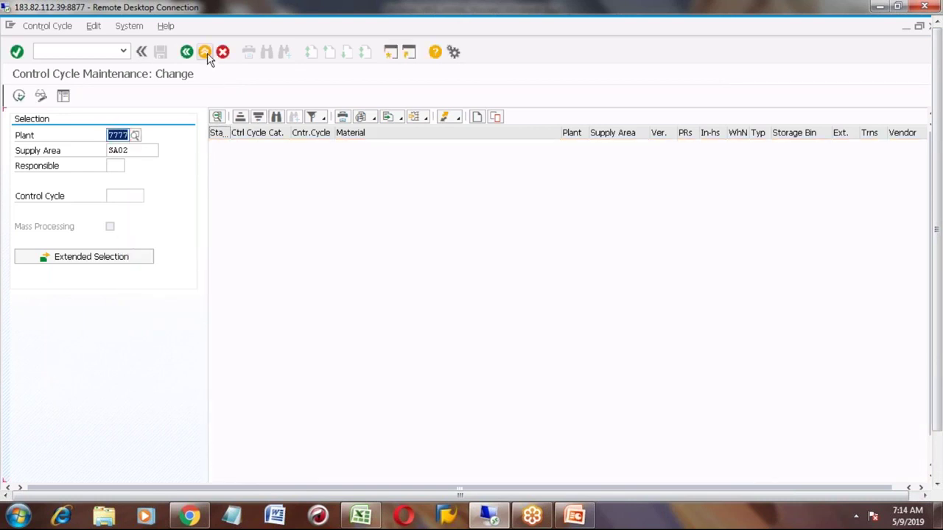
- Leave control cycle maintenance, open source list maintenance for EXHAUST_SYSTEM in plant 7777, and return to the SAP menu
left_click(205, 52)
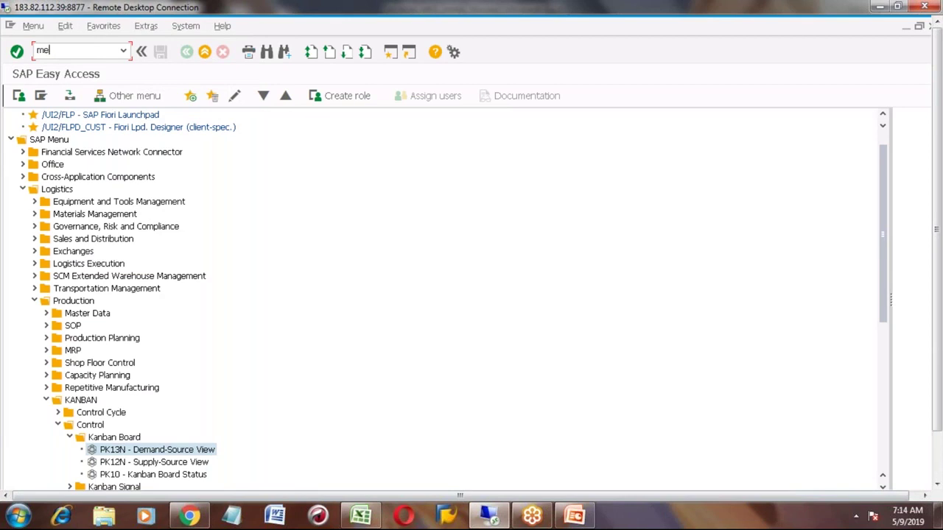
key("Return")
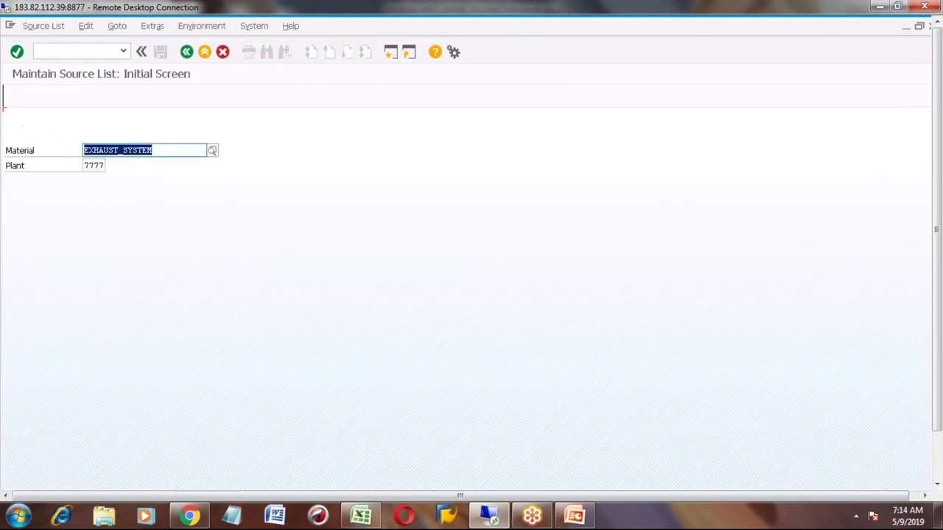
left_click(186, 52)
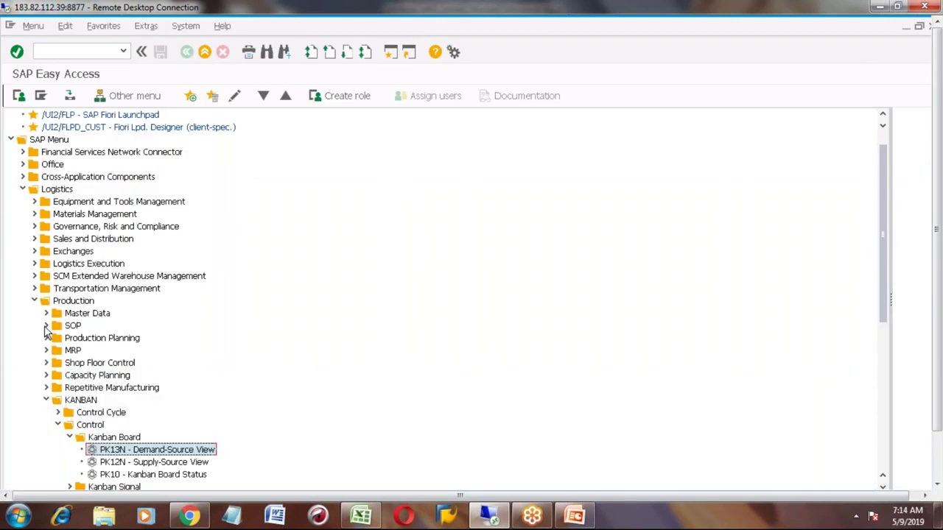
- Start creating a scheduling agreement with known vendor (ME31L) from the Materials Management purchasing outline agreements
left_click(46, 400)
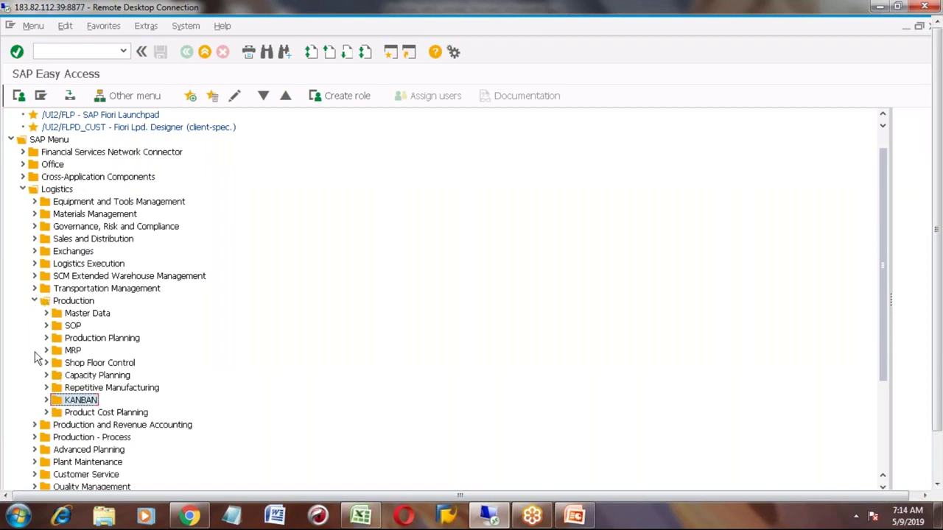
left_click(34, 301)
left_click(34, 215)
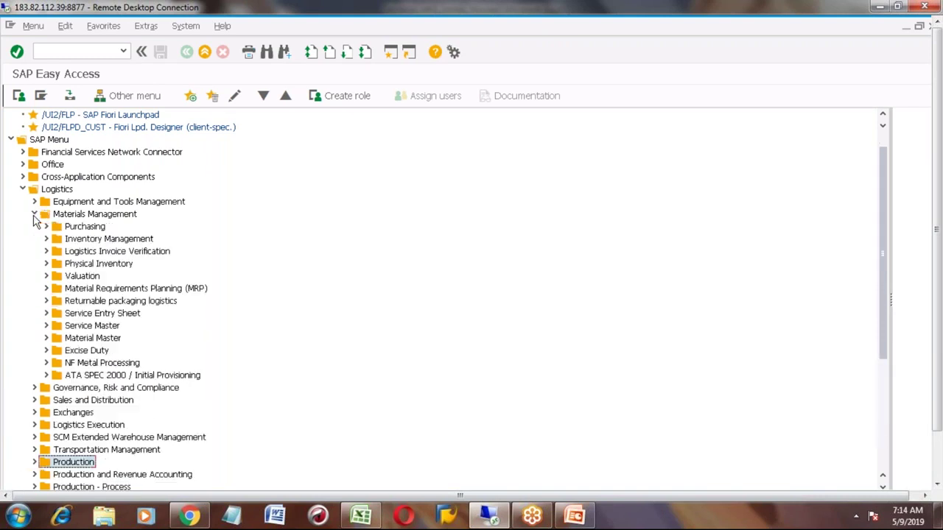
left_click(46, 228)
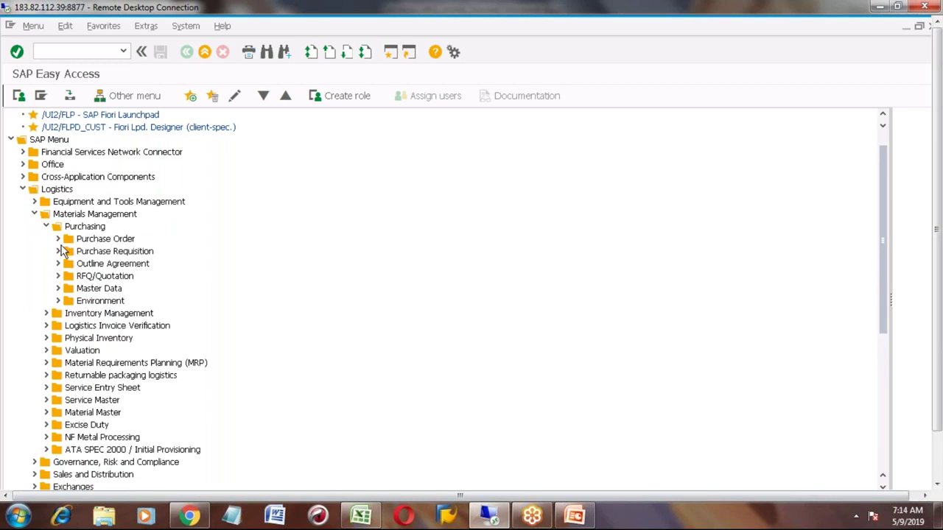
left_click(59, 289)
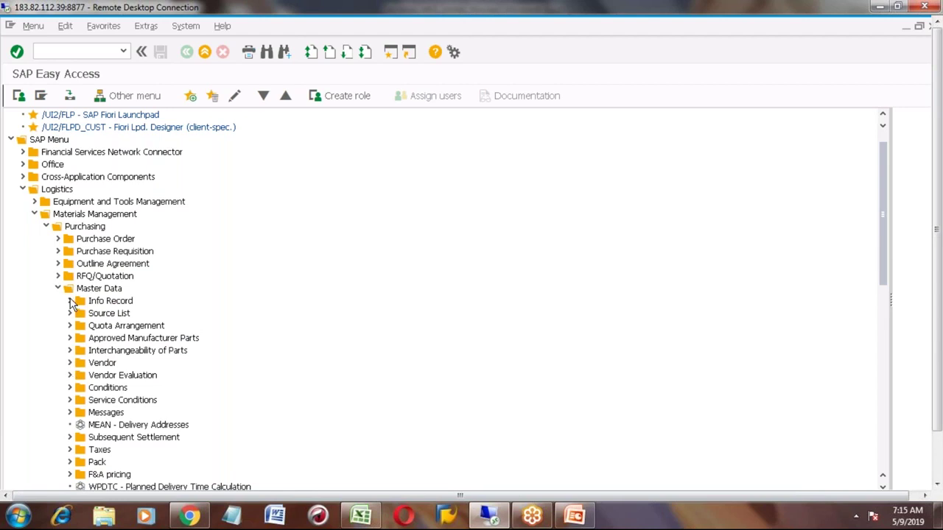
left_click(58, 264)
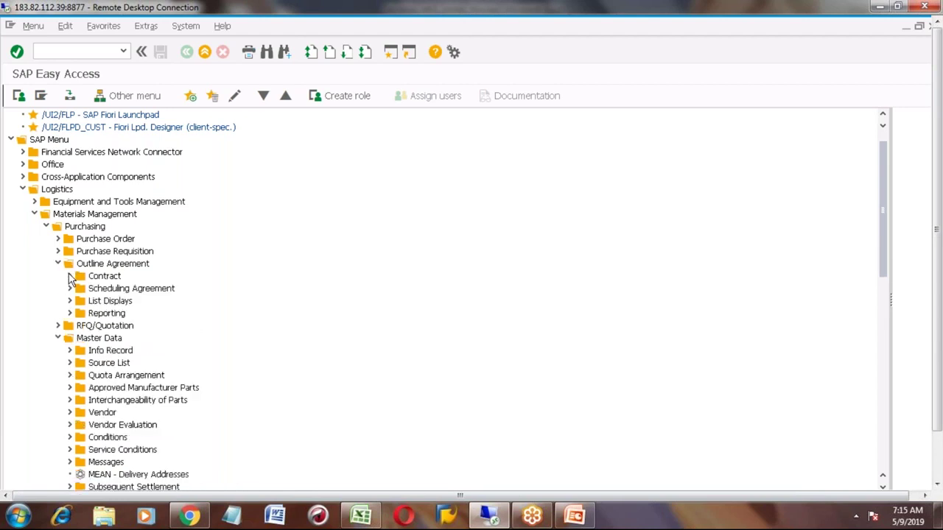
left_click(70, 275)
left_click(70, 277)
left_click(70, 288)
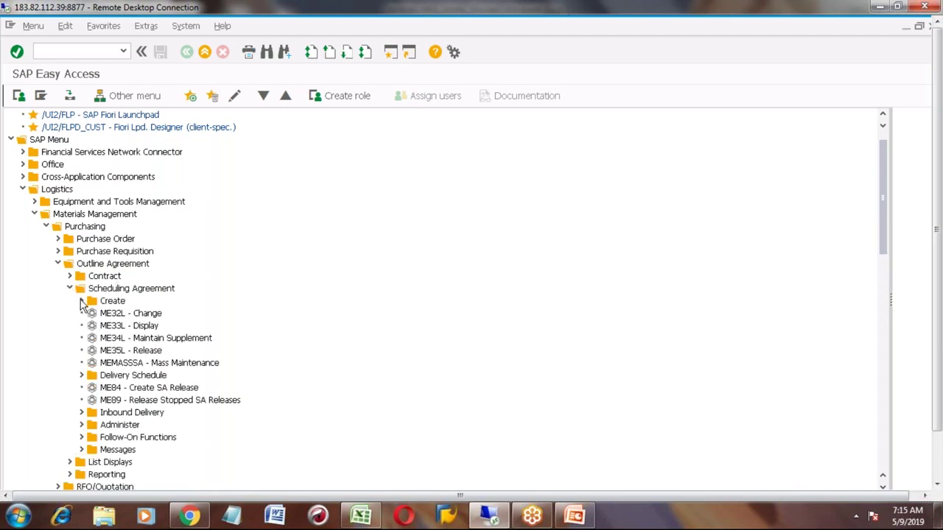
left_click(82, 301)
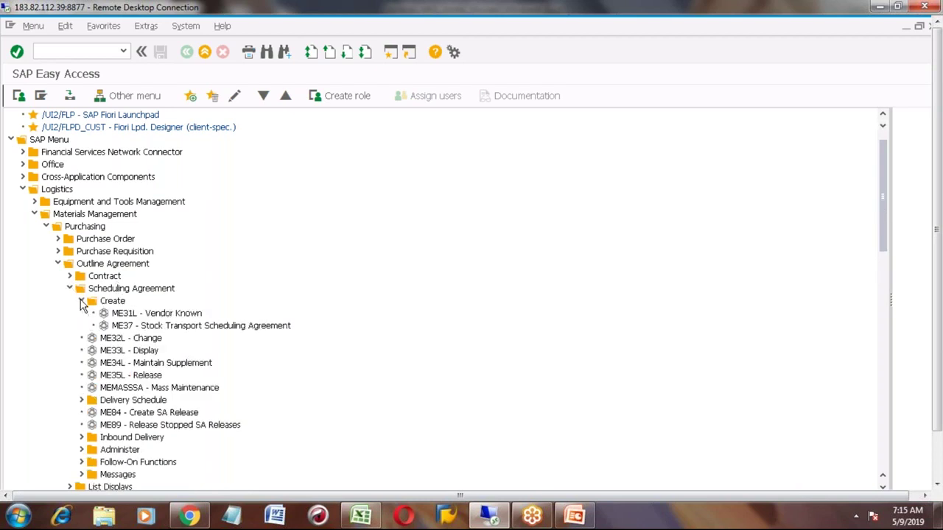
double_click(129, 314)
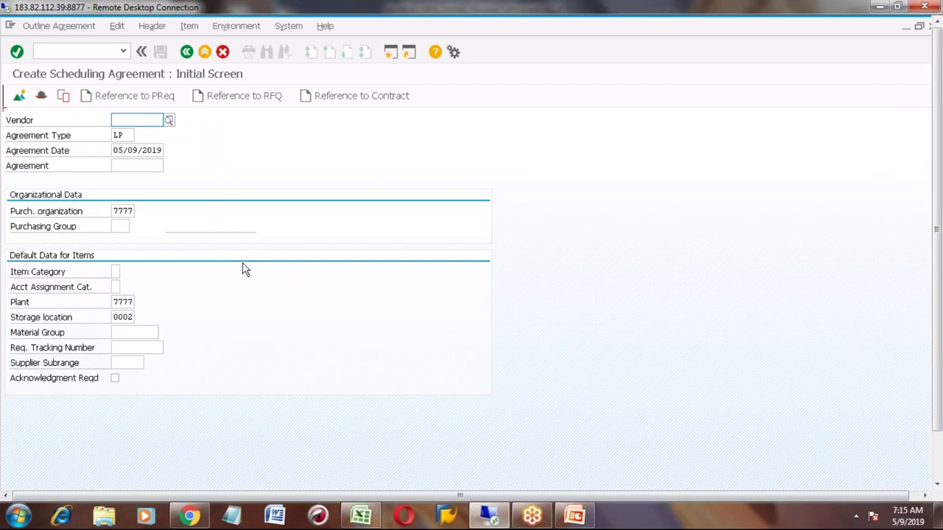
- Enter vendor 754 and purchasing group 001 for the LP scheduling agreement and continue to its header data
left_click(133, 124)
type("754")
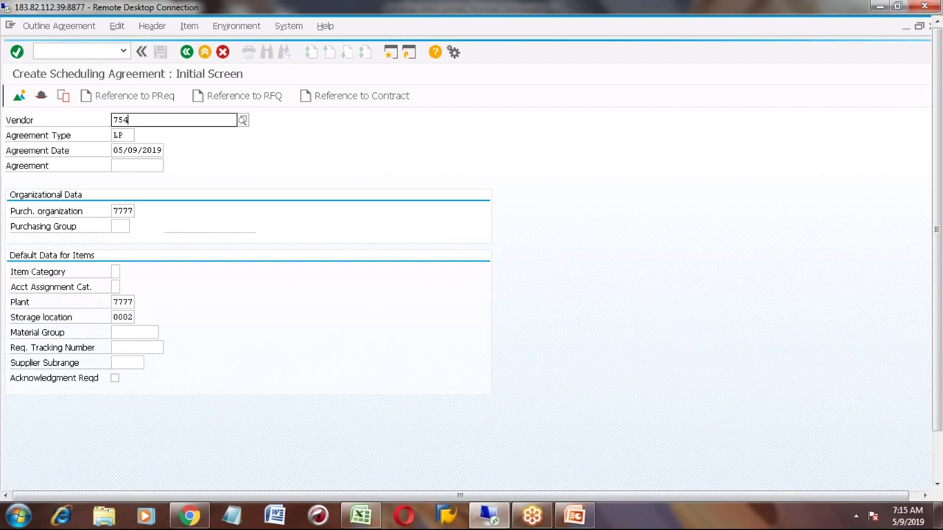
left_click(143, 148)
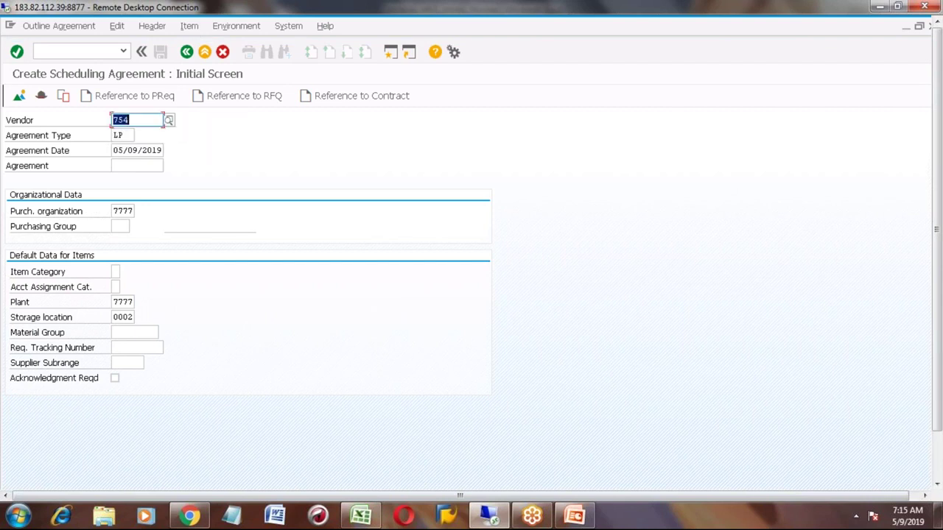
key("Return")
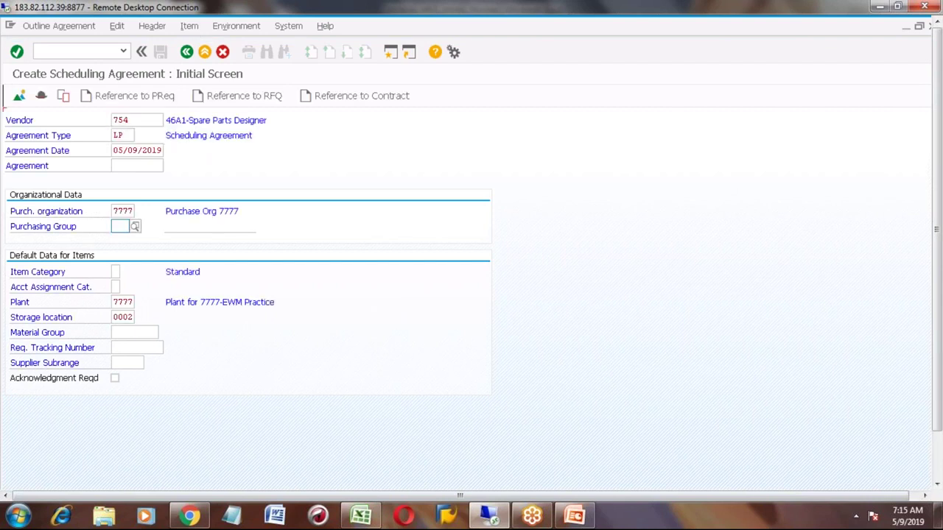
left_click(136, 226)
left_click(137, 227)
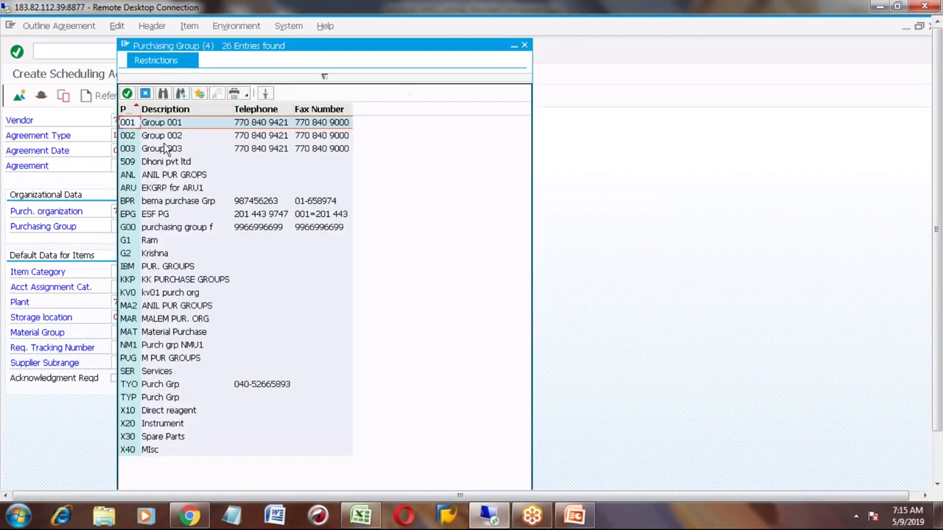
double_click(135, 122)
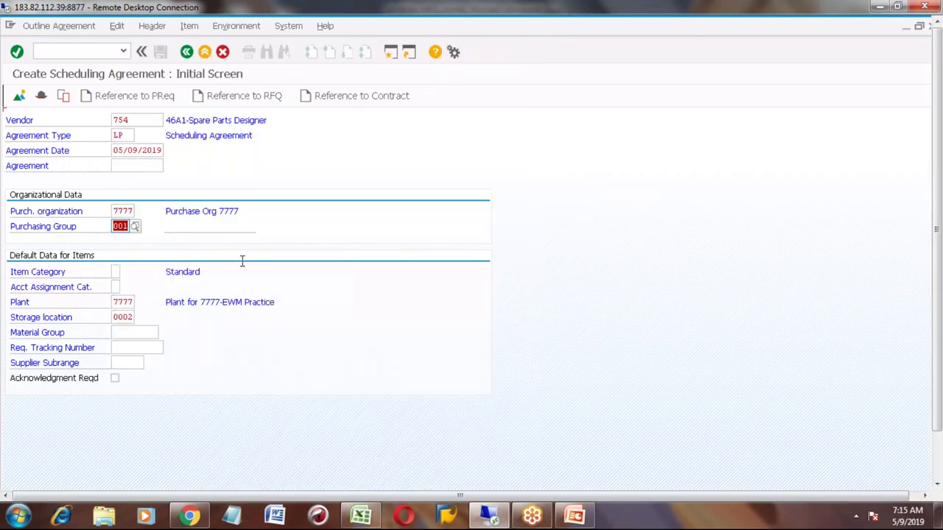
key("Return")
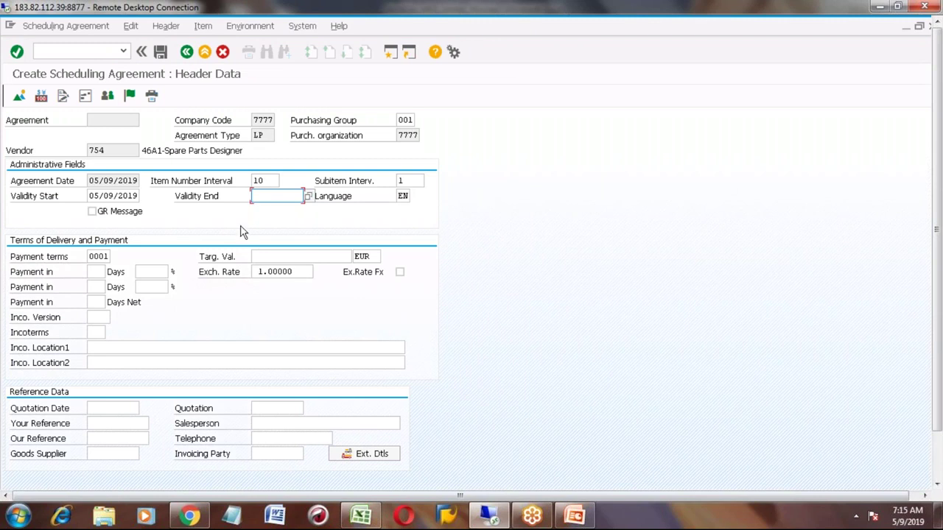
- Set the scheduling agreement's validity end to 06/20/2020 and continue to the item overview
left_click(308, 196)
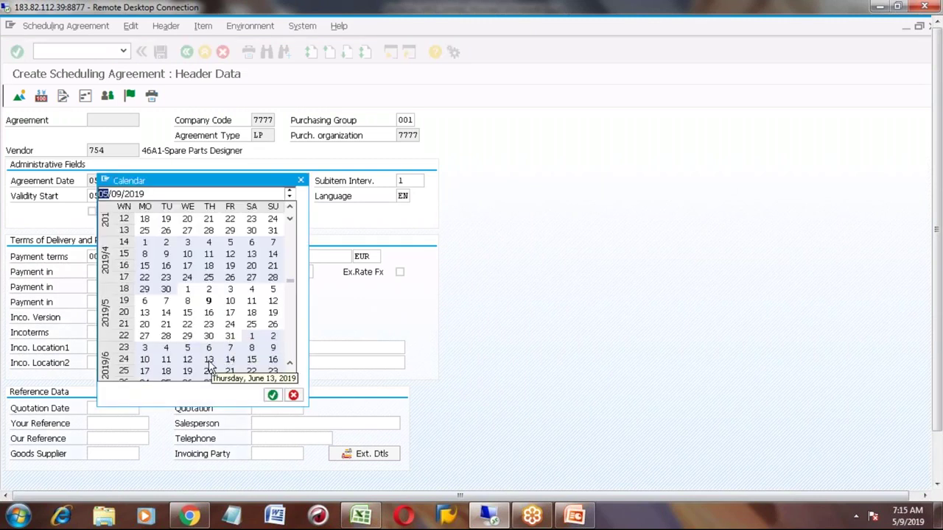
left_click(209, 372)
left_click(209, 372)
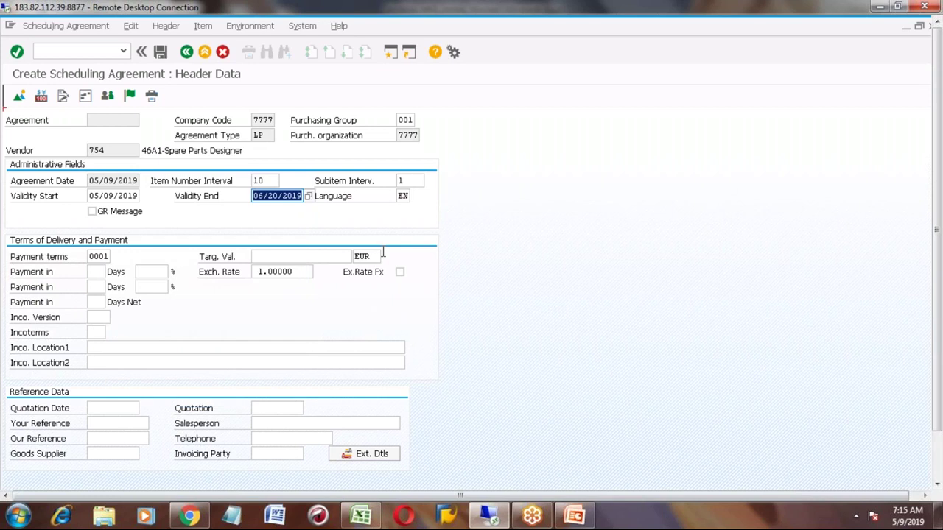
key("End")
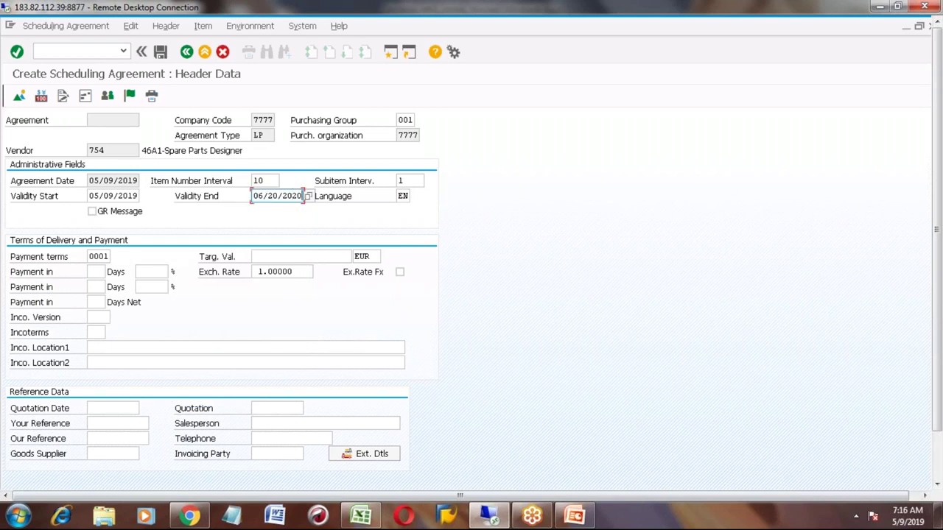
key("Return")
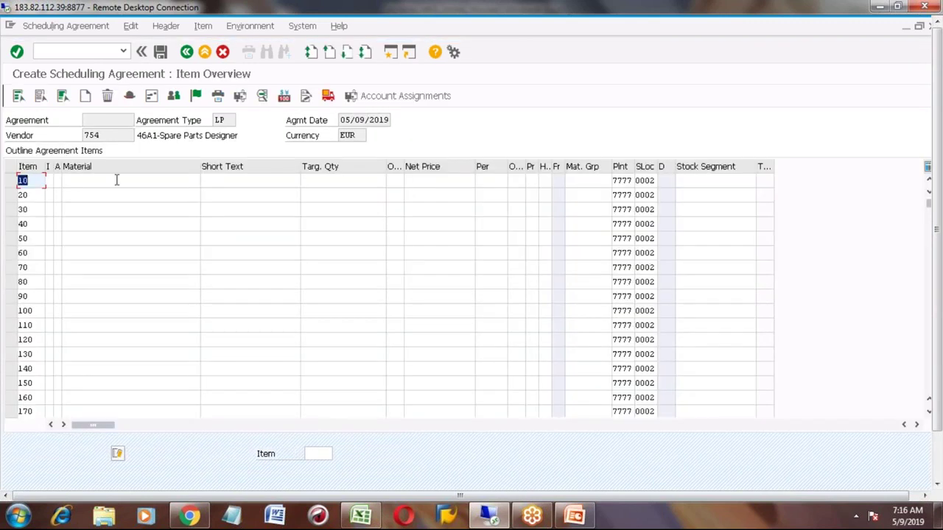
- Enter EXHAUST_SYSTEM as item 10 with a target quantity of 1000 and accept the item details
left_click(115, 180)
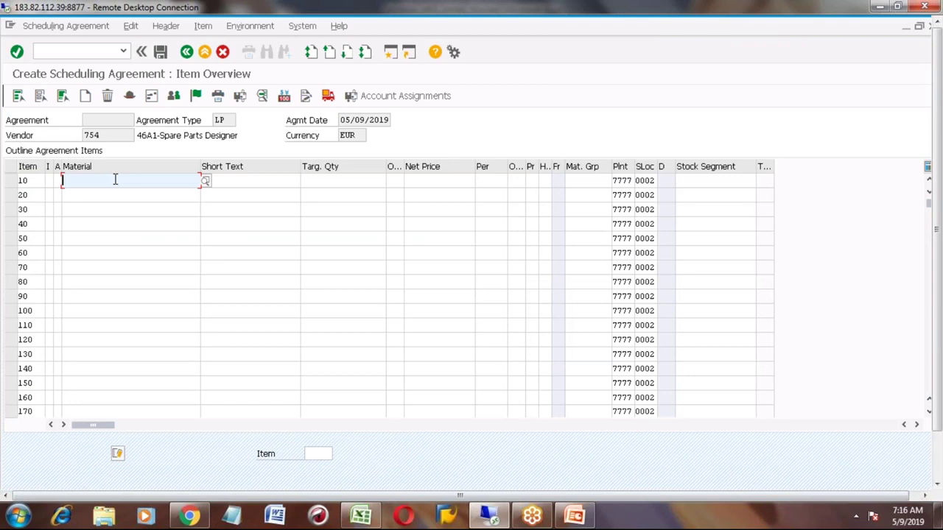
type("EXHAUST_SYSTEM")
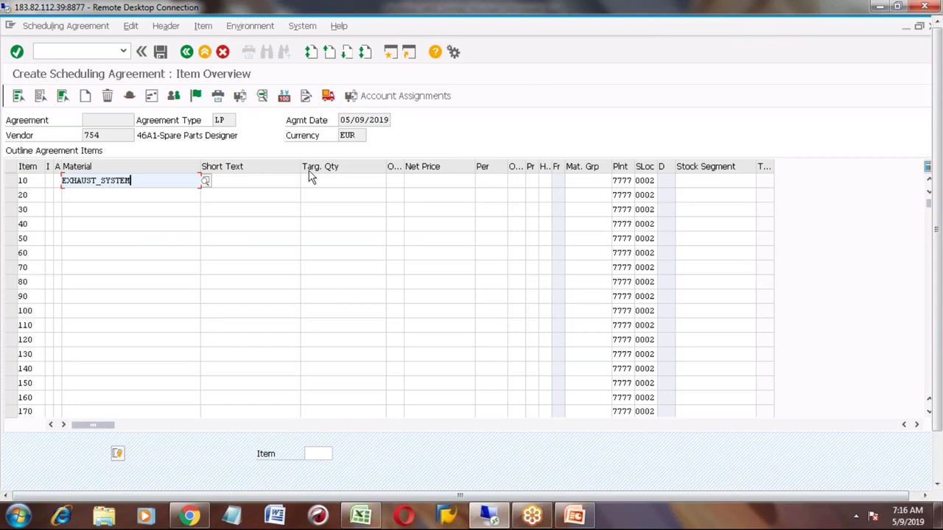
left_click(338, 179)
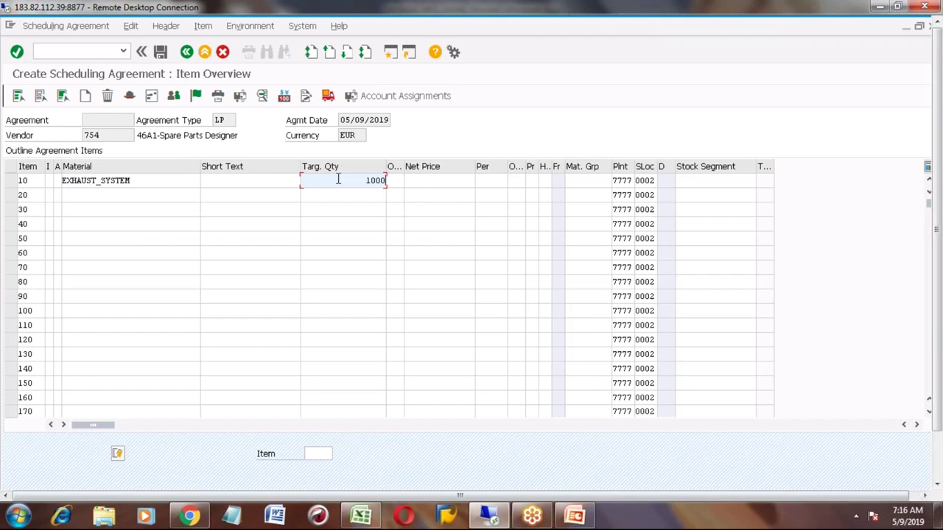
key("Return")
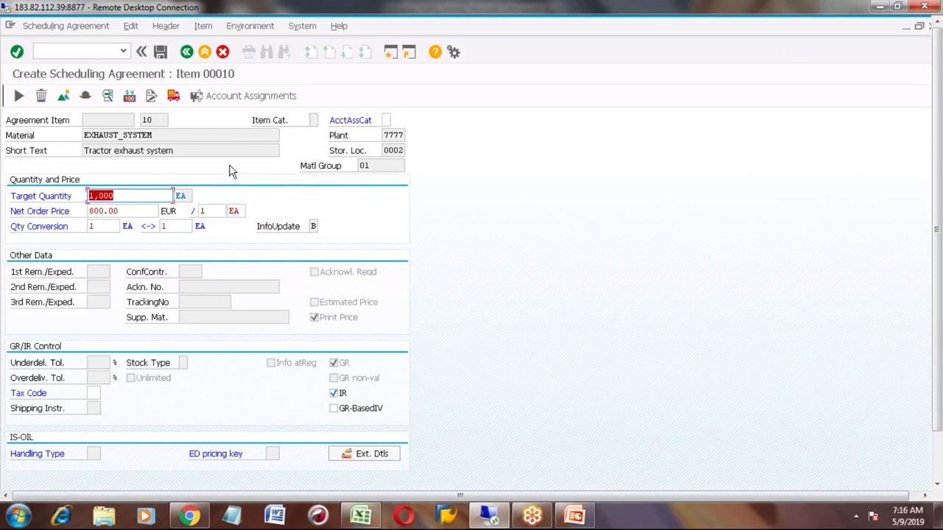
left_click(19, 97)
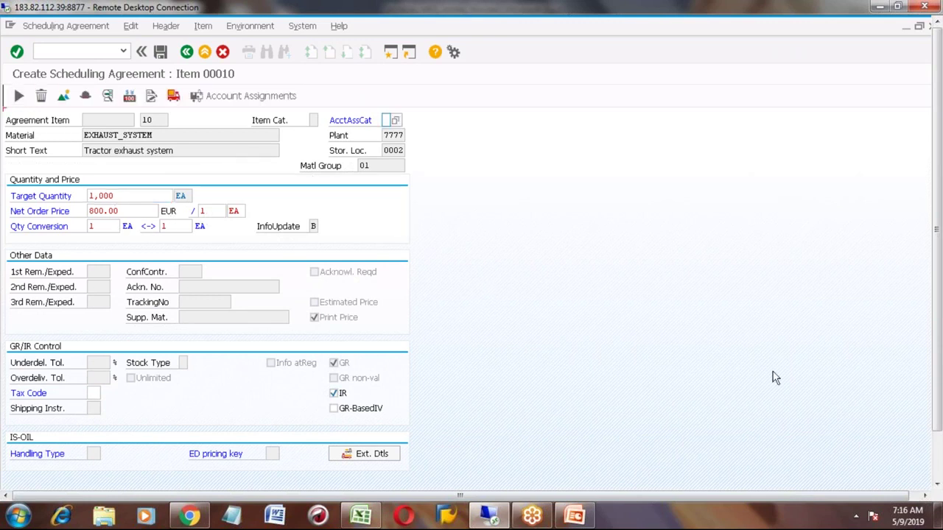
- Change item 10's storage location to 0001 and save the scheduling agreement
left_click(939, 469)
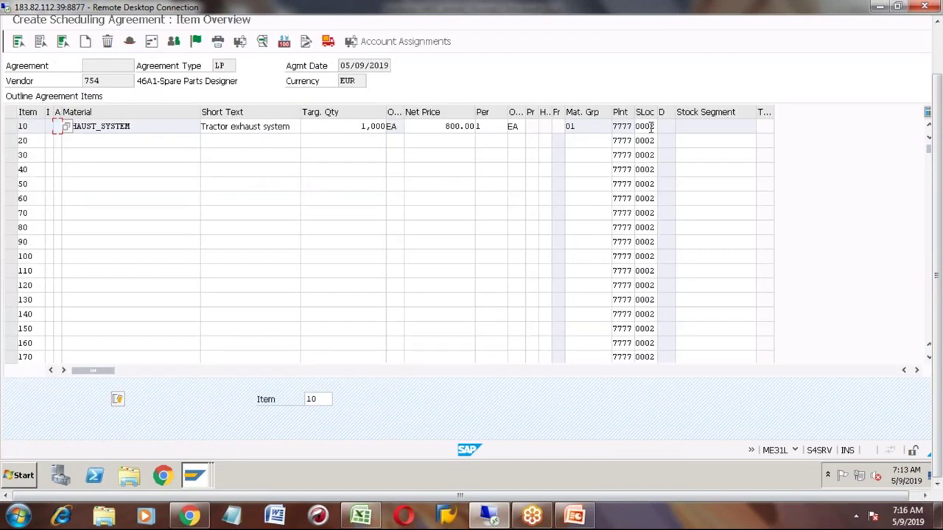
left_click(652, 127)
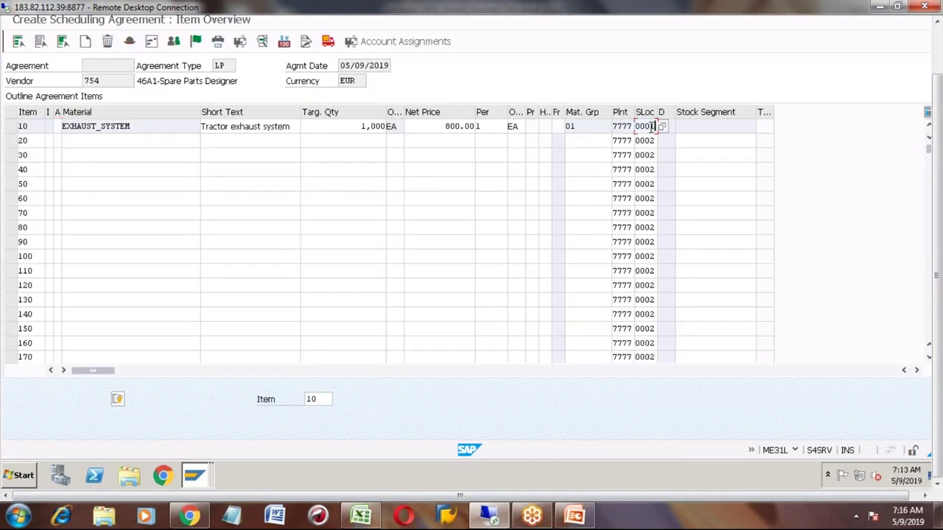
double_click(651, 127)
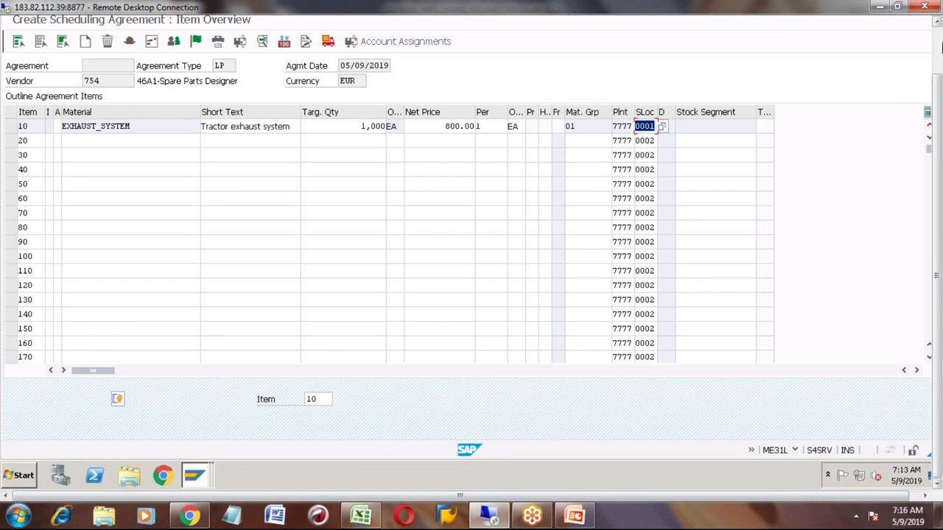
left_click(940, 46)
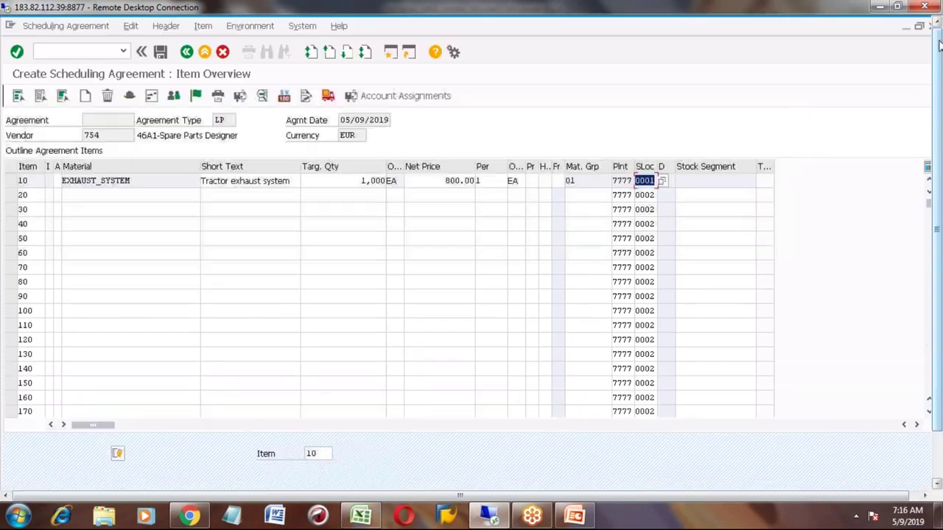
left_click(161, 56)
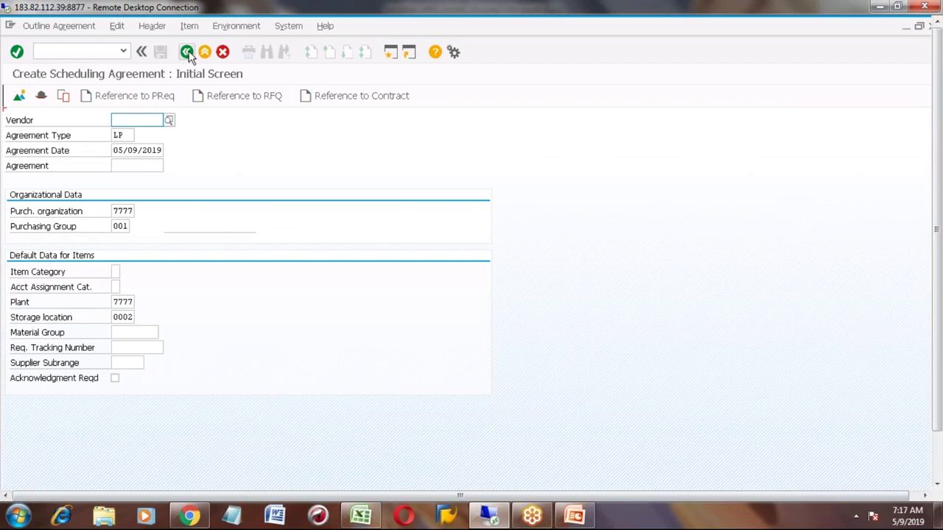
- Leave scheduling agreement creation and open control cycle maintenance with transaction pkmc
left_click(188, 52)
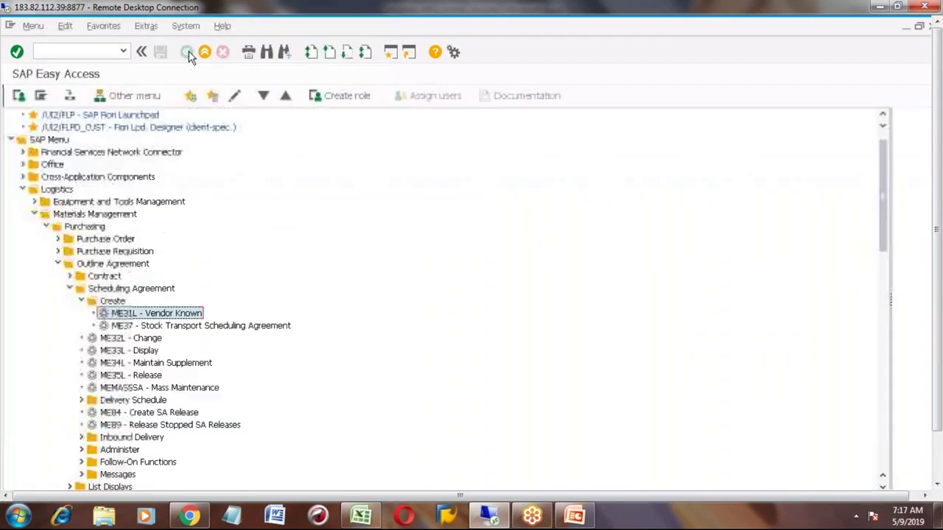
left_click(73, 53)
type("pkmc")
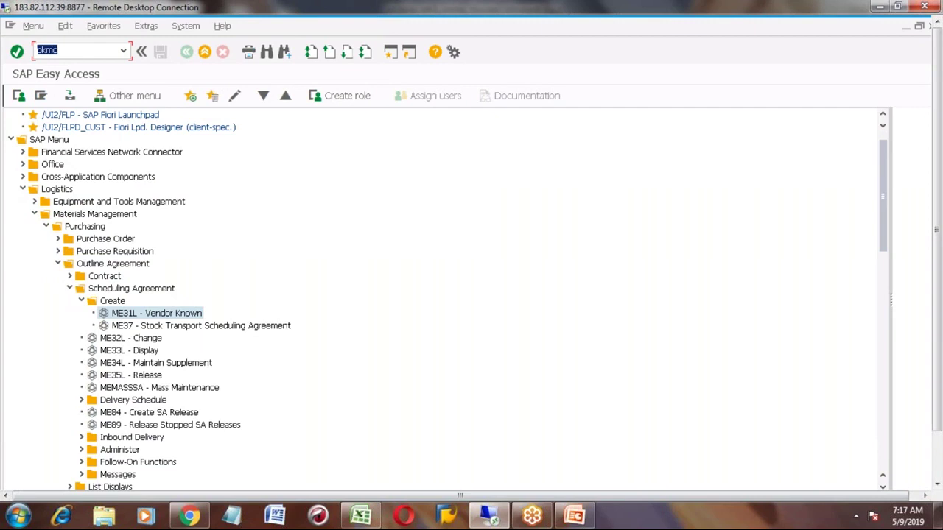
key("Return")
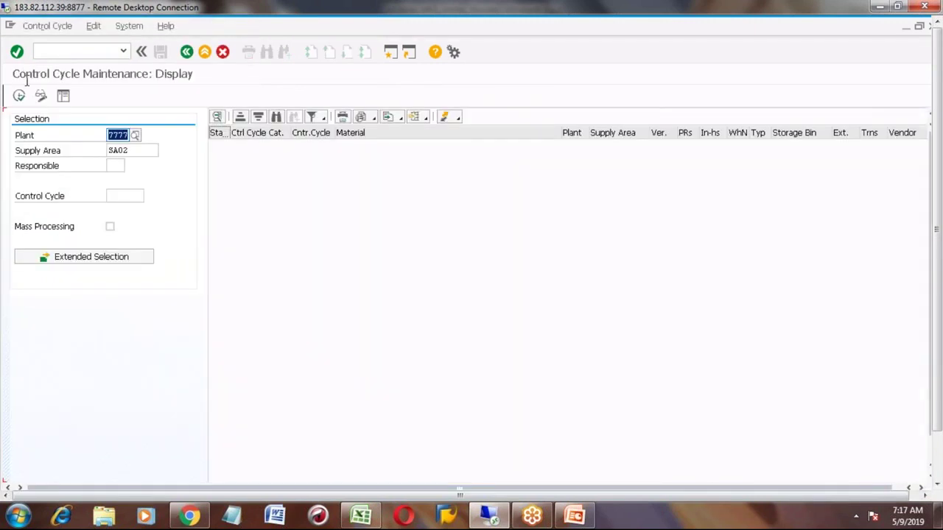
- Switch to change mode and create a Classic KANBAN control cycle for EXHAUST_SYSTEM in supply area SA02
left_click(40, 96)
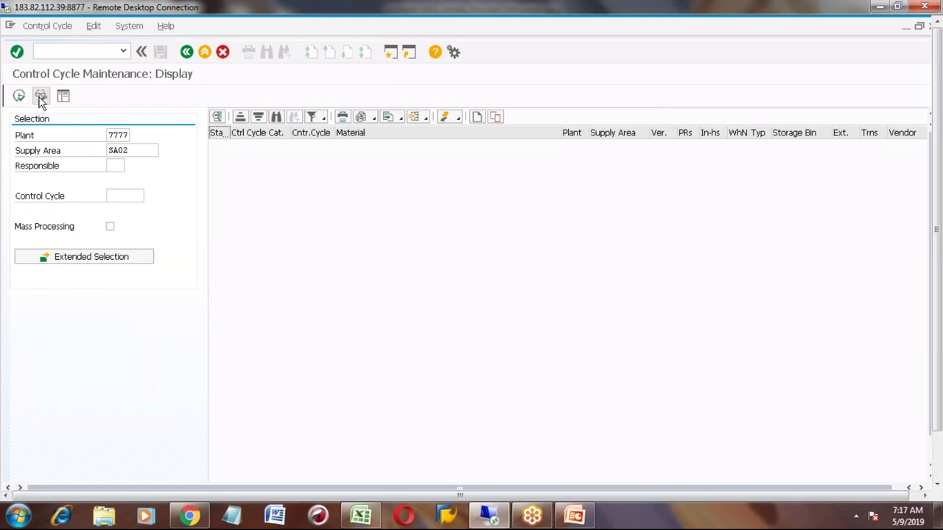
left_click(477, 118)
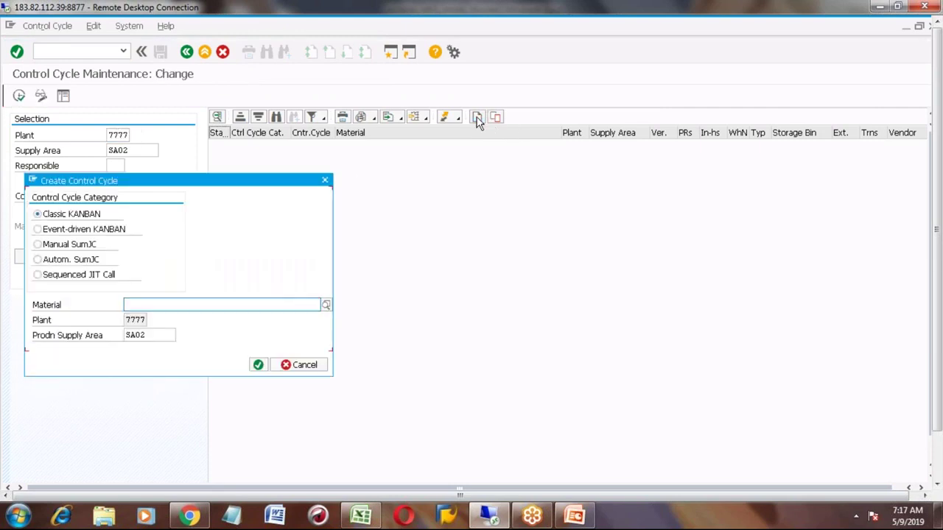
left_click(188, 303)
left_click(157, 316)
key("Return")
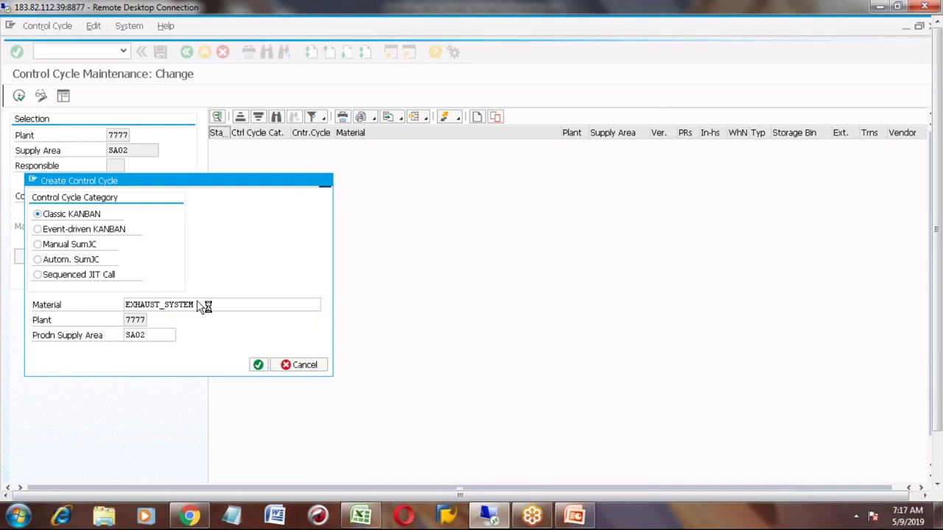
left_click(259, 365)
- Set the control cycle to 5 kanbans with a container quantity of 10 EA
left_click(299, 333)
type("5")
key("Tab")
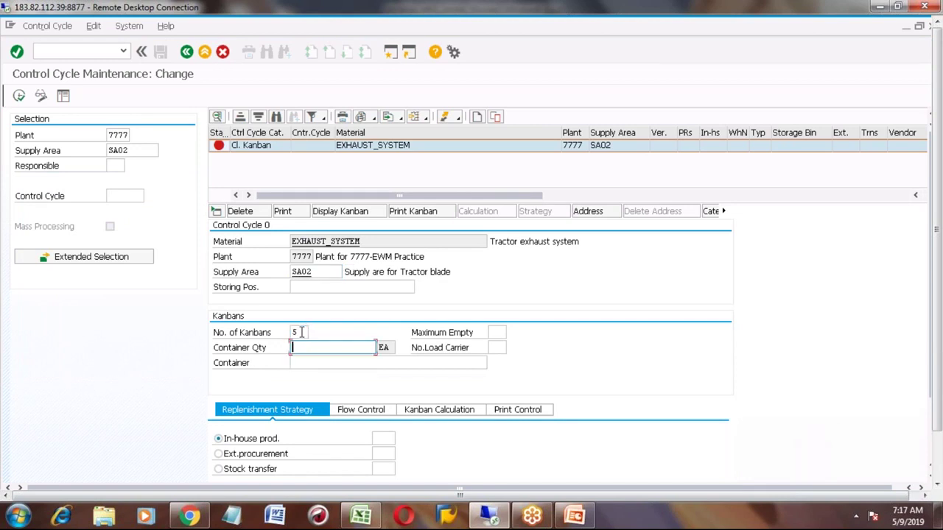
key("Down")
key("Return")
key("Return")
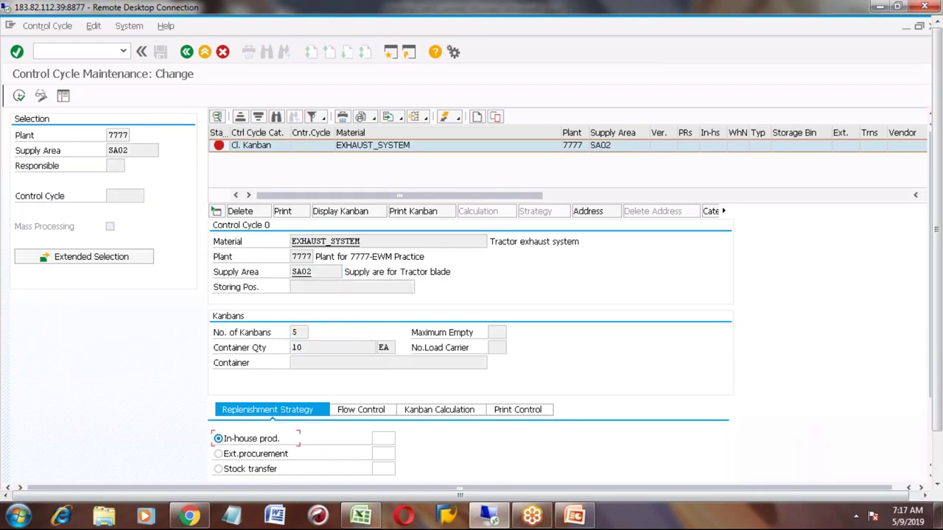
- Choose external procurement with strategy 0006 as the replenishment strategy
left_click(219, 455)
left_click(383, 453)
key("Down")
key("Return")
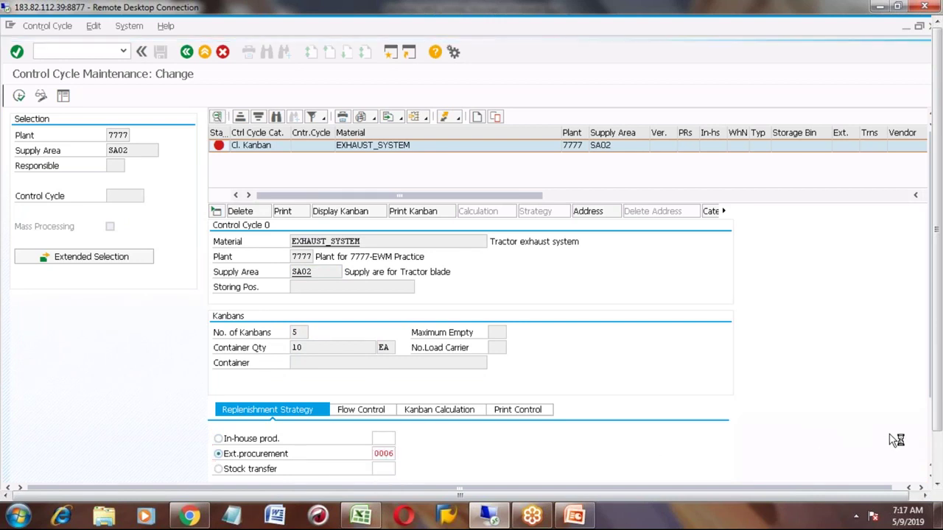
key("Return")
- Enter purchasing organization 7777 and the vendor 46A1-Spare Parts Designer, and acknowledge the information message
scroll(721, 413, "down", 2)
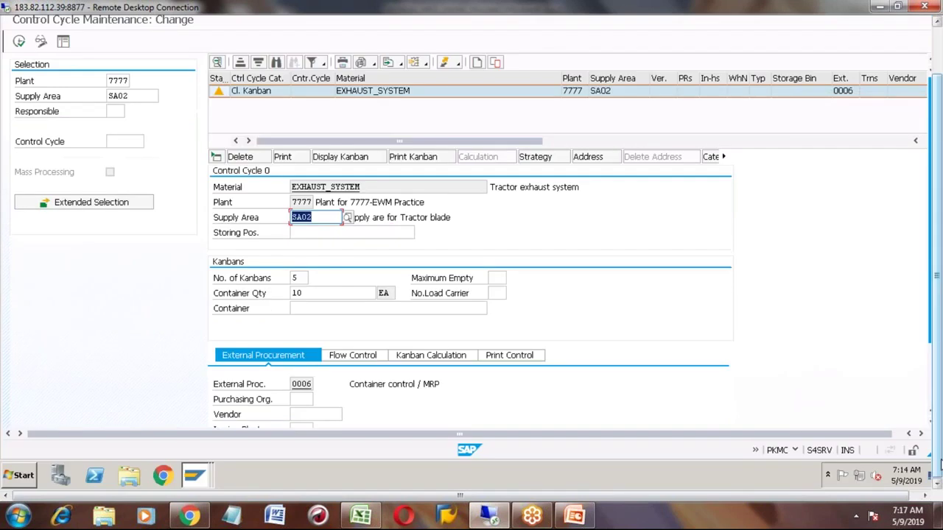
left_click(306, 401)
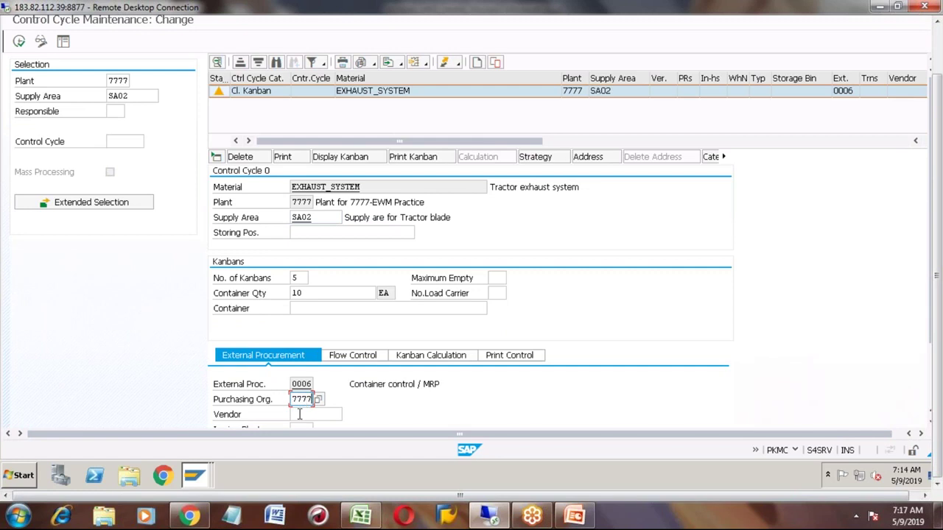
left_click(299, 415)
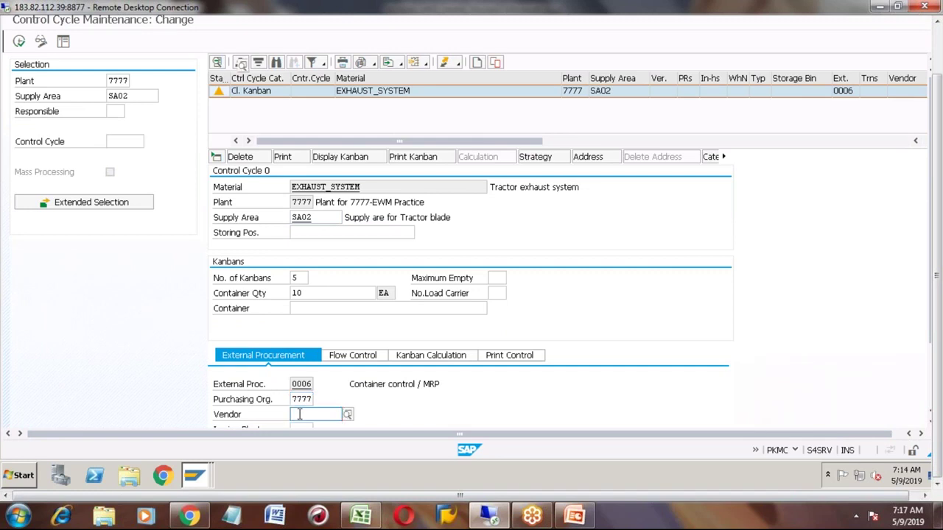
type("754")
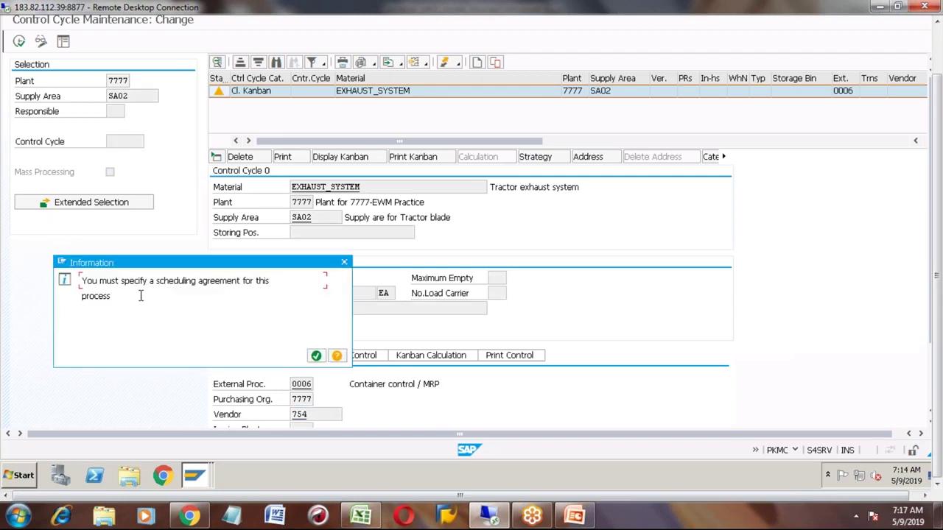
left_click(317, 357)
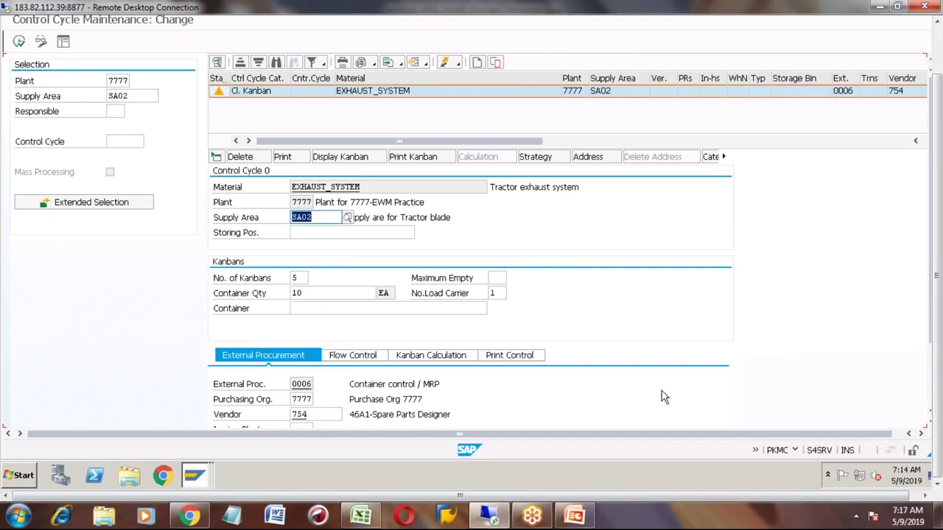
- Assign the vendor's scheduling agreement, item 10, to the control cycle, save it and leave control cycle maintenance
left_click(933, 398)
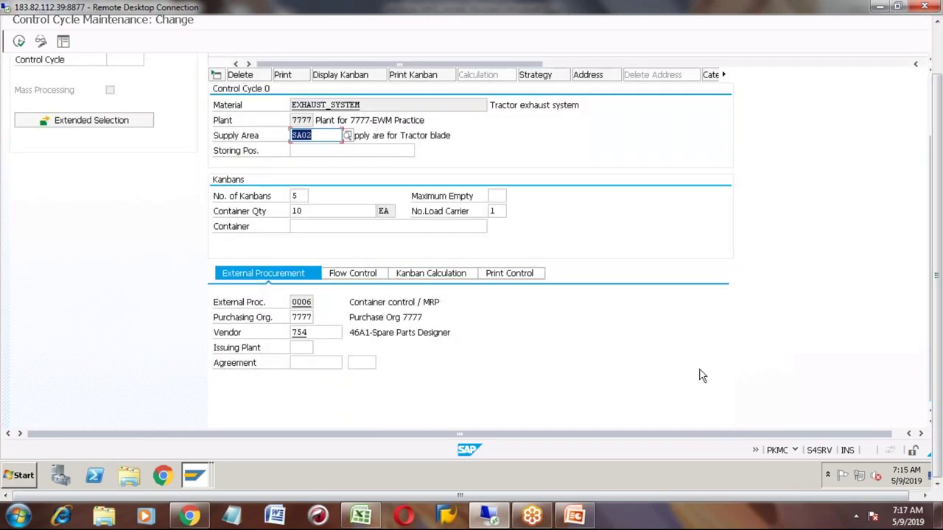
left_click(298, 362)
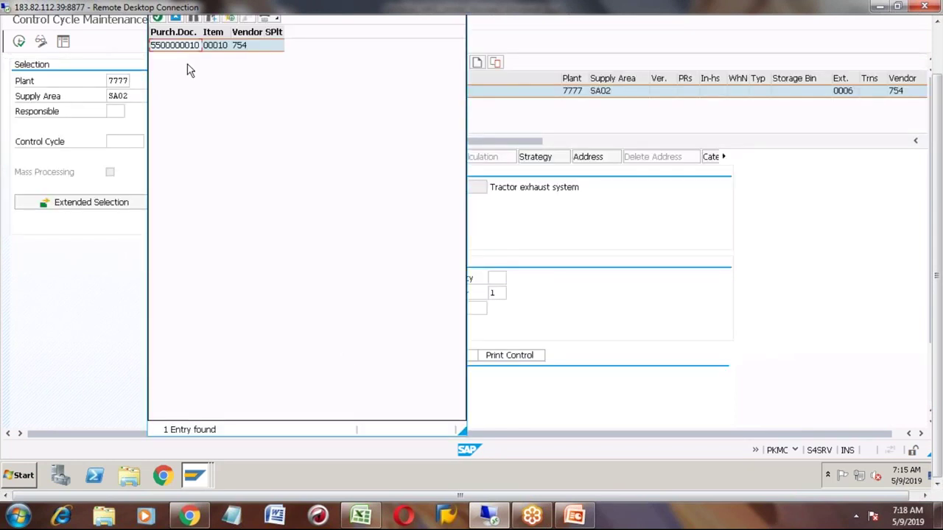
double_click(169, 47)
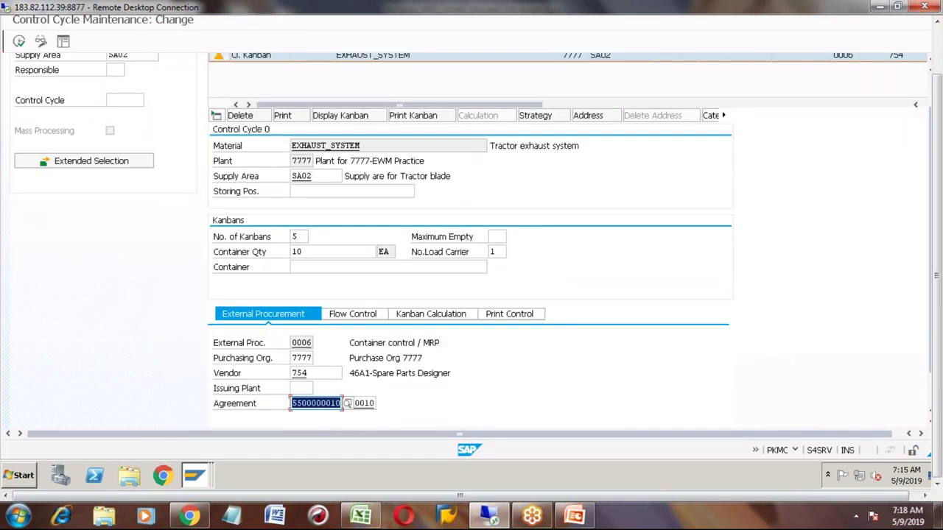
left_click(939, 63)
left_click(161, 52)
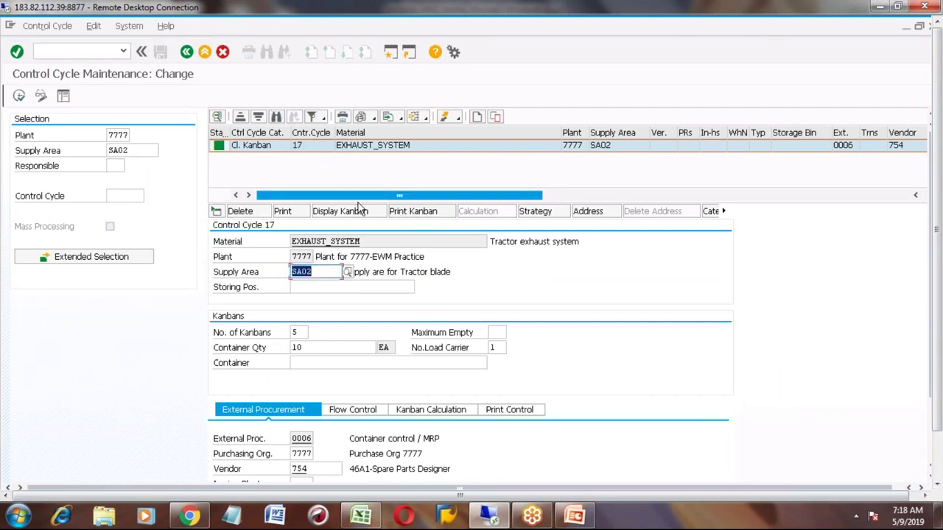
left_click(187, 53)
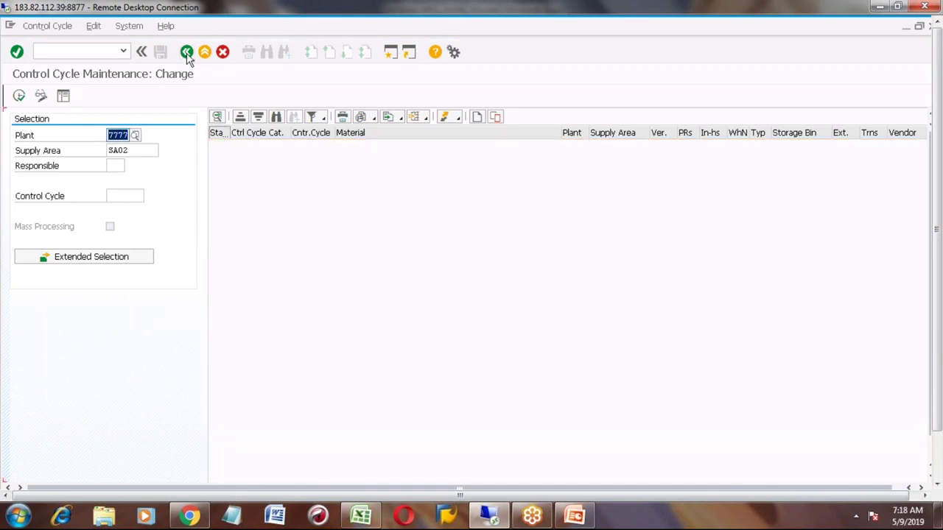
left_click(187, 52)
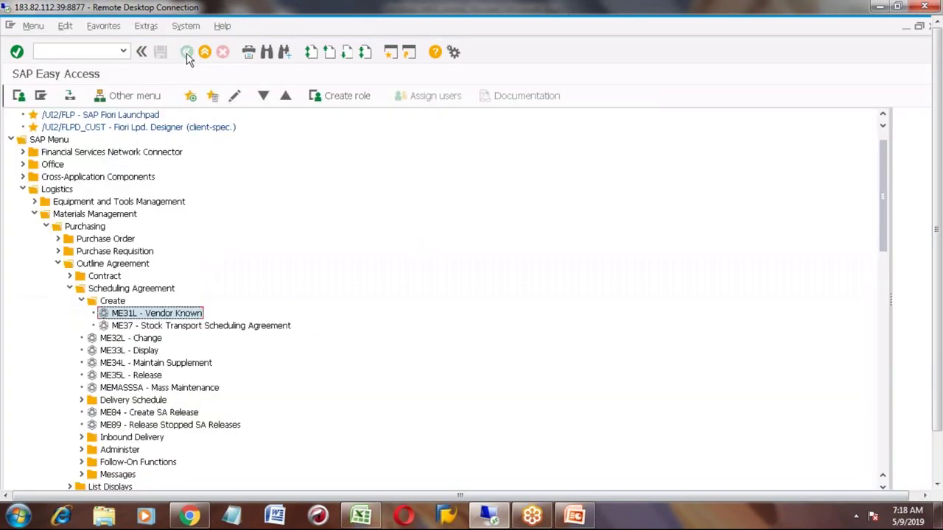
- Collapse the Outline Agreement folder and open the stock/requirements list with transaction md04
left_click(58, 264)
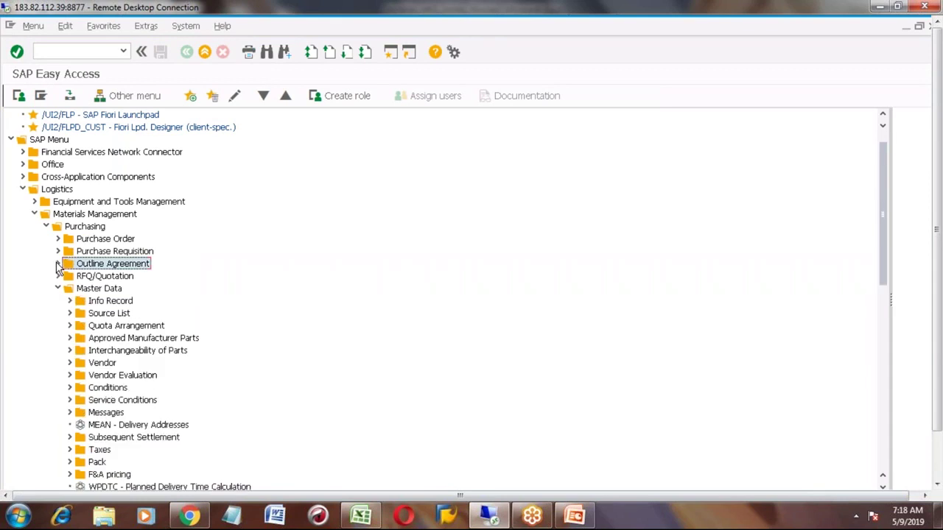
left_click(70, 52)
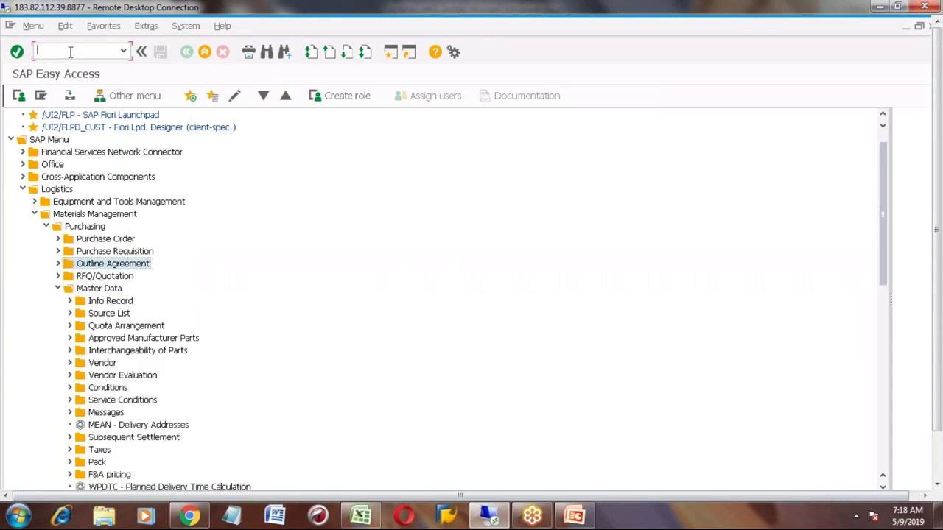
type("pk13")
key("BackSpace")
key("BackSpace")
key("BackSpace")
key("BackSpace")
type("md04")
key("Return")
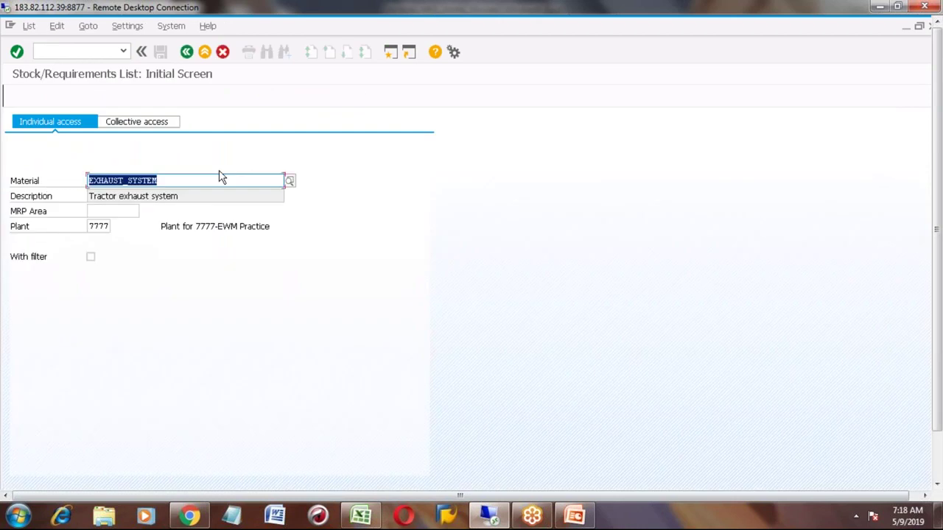
- Display and refresh the stock/requirements list for EXHAUST_SYSTEM in plant 7777, and return to SAP Easy Access
key("Return")
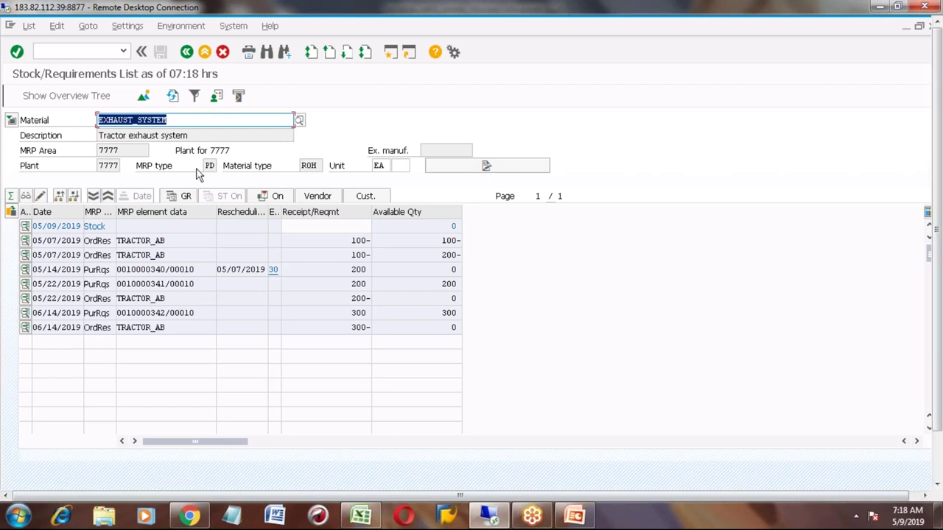
left_click(172, 97)
left_click(187, 53)
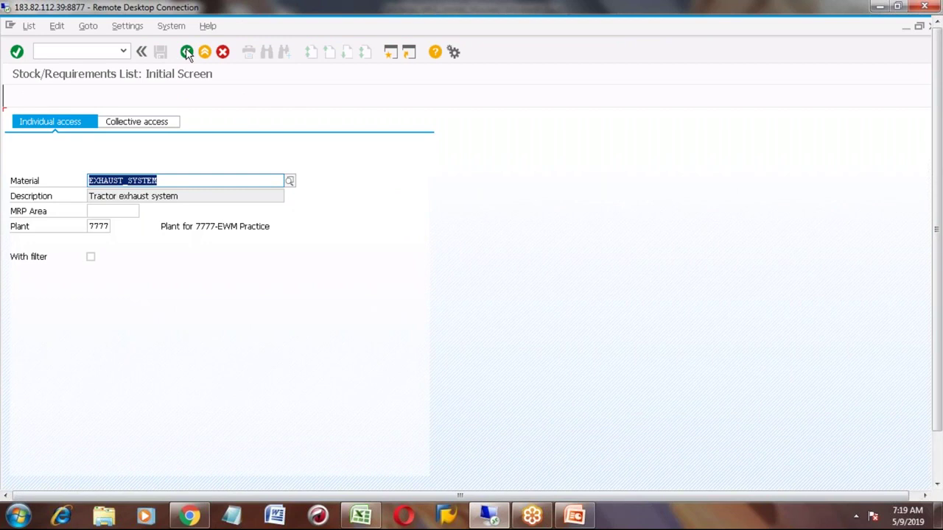
left_click(187, 53)
- Switch to the Excel notes and copy the PK13N transactions note from C670:C671 to C684, below the external procurement scenario
left_click(359, 518)
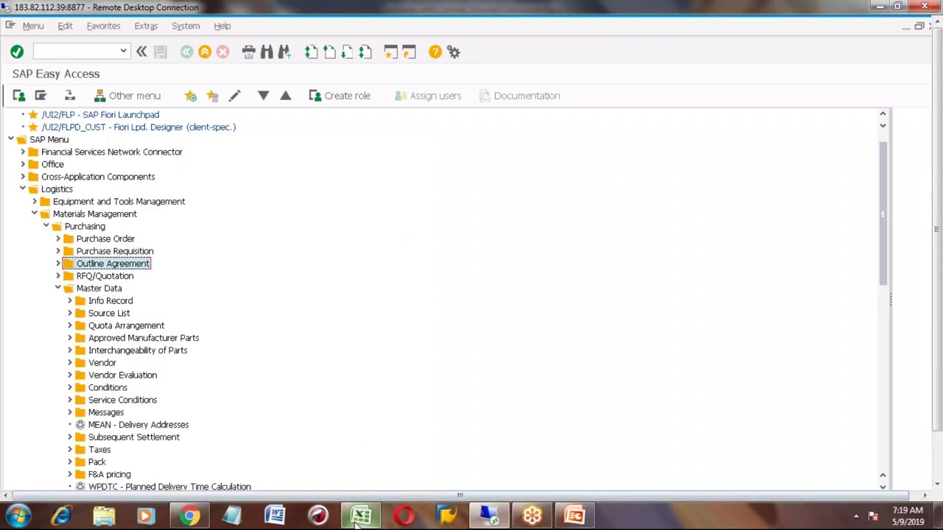
left_click(169, 358)
key("Down")
key("Down")
key("Down")
key("Down")
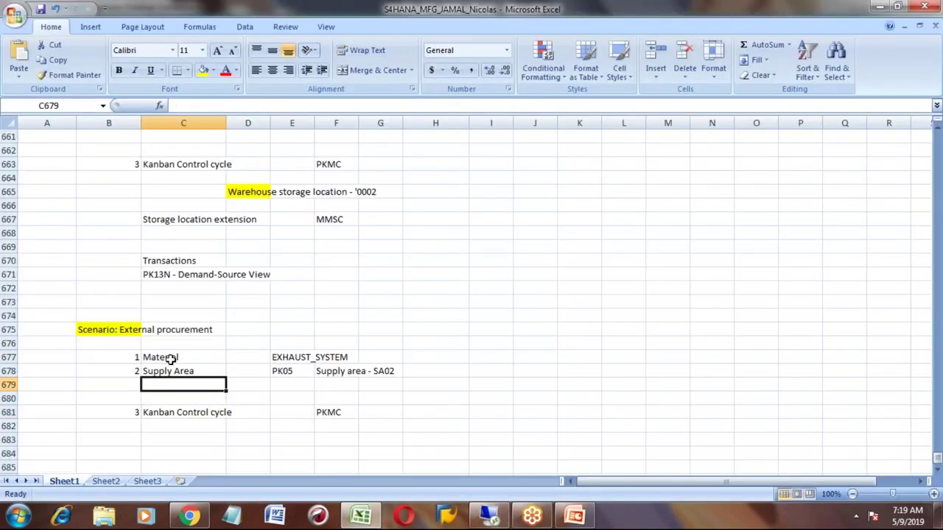
left_click_drag(161, 261, 161, 275)
key("ctrl+c")
key("Down")
key("Down")
key("Down")
key("Down")
key("Down")
key("Down")
key("Down")
key("Down")
key("Down")
key("Down")
key("Down")
key("Down")
key("Down")
key("Down")
key("ctrl+v")
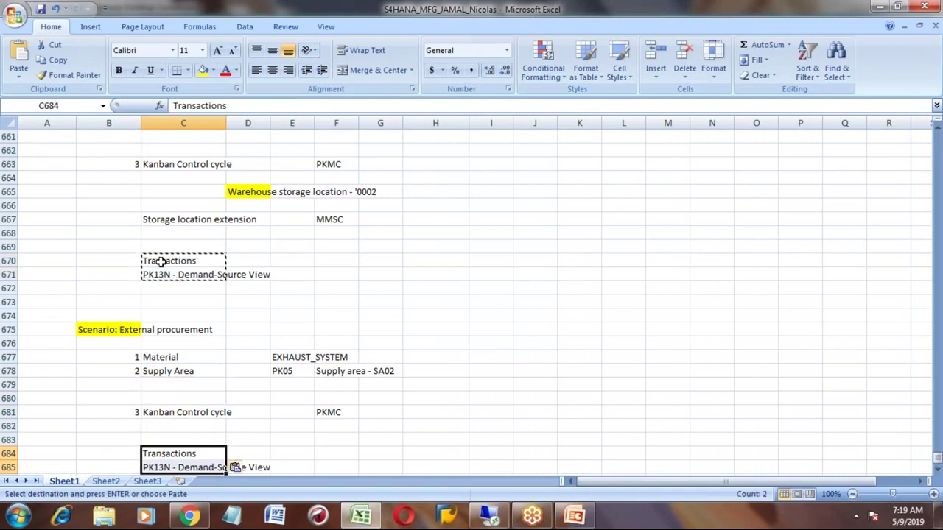
- Switch back to the SAP remote session and open the kanban board demand source view with transaction pk13n
left_click(166, 273)
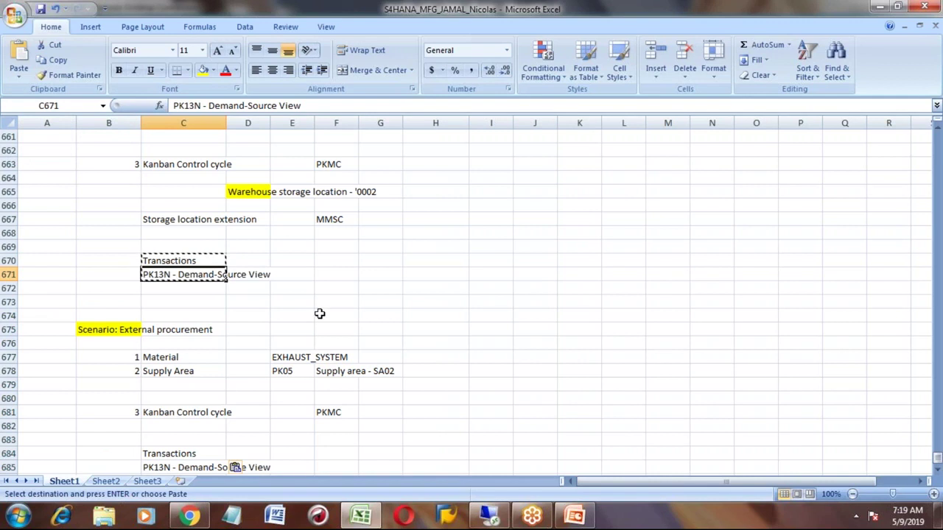
key("alt+Tab")
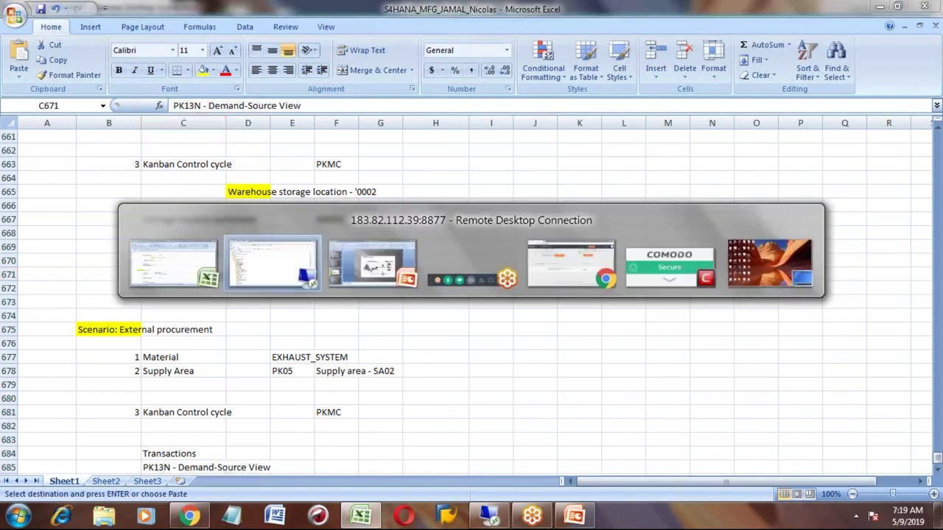
left_click(86, 52)
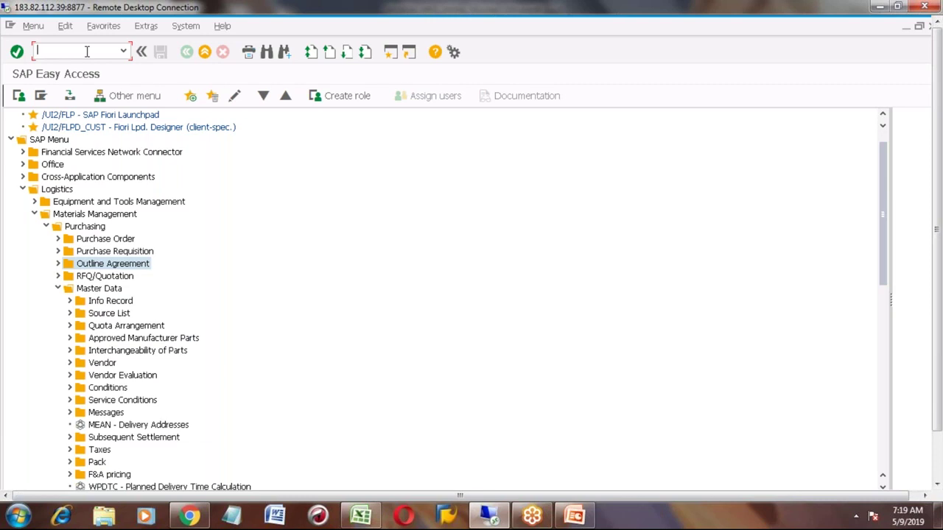
key("Down")
key("Down")
key("Down")
key("Down")
key("Down")
type("pk13n")
key("Return")
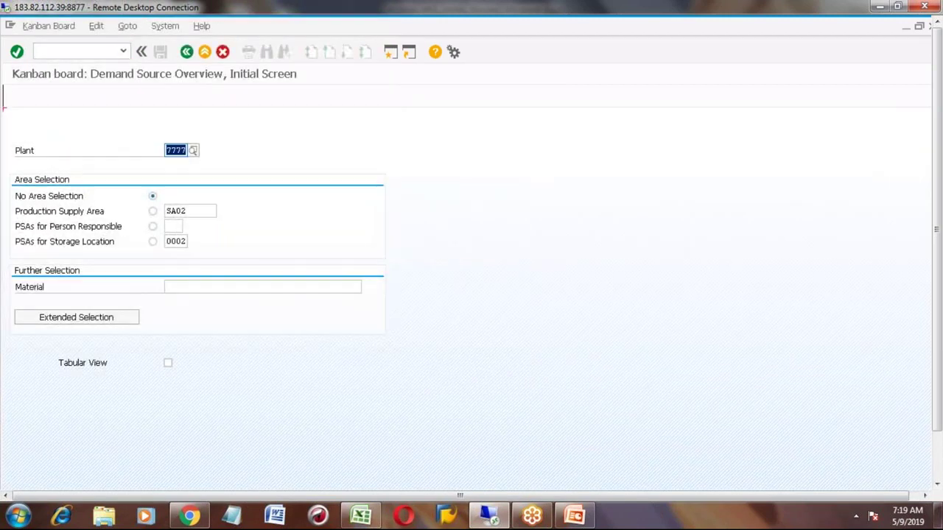
- Display the kanban board for production supply area SA02 and enlarge it two levels
left_click(152, 212)
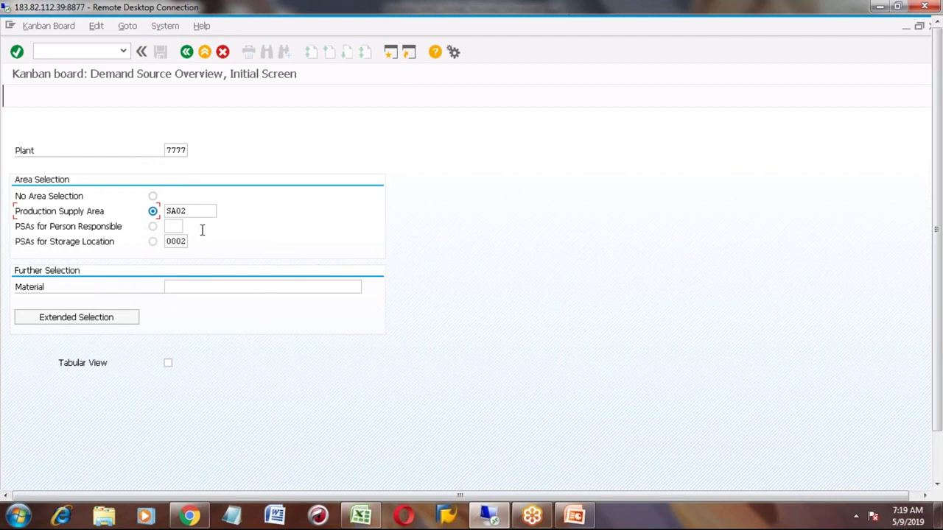
key("Return")
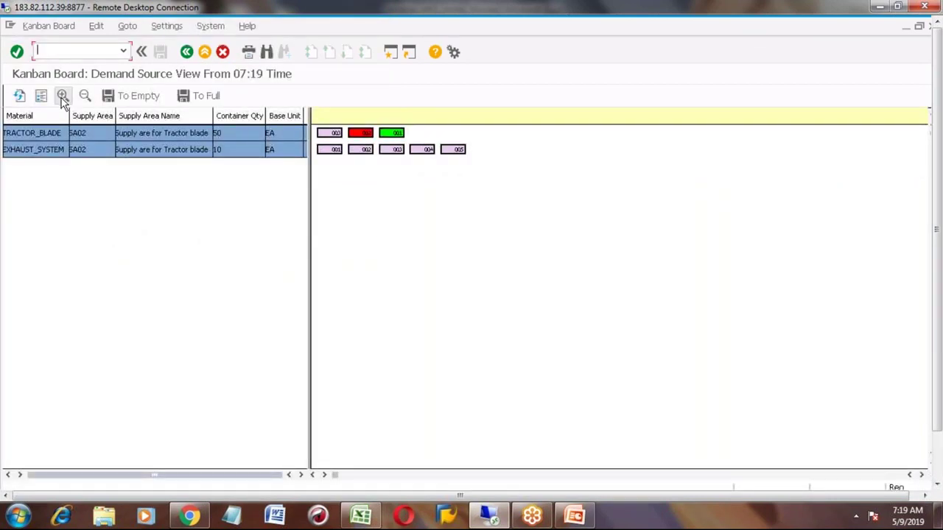
left_click(62, 97)
left_click(63, 97)
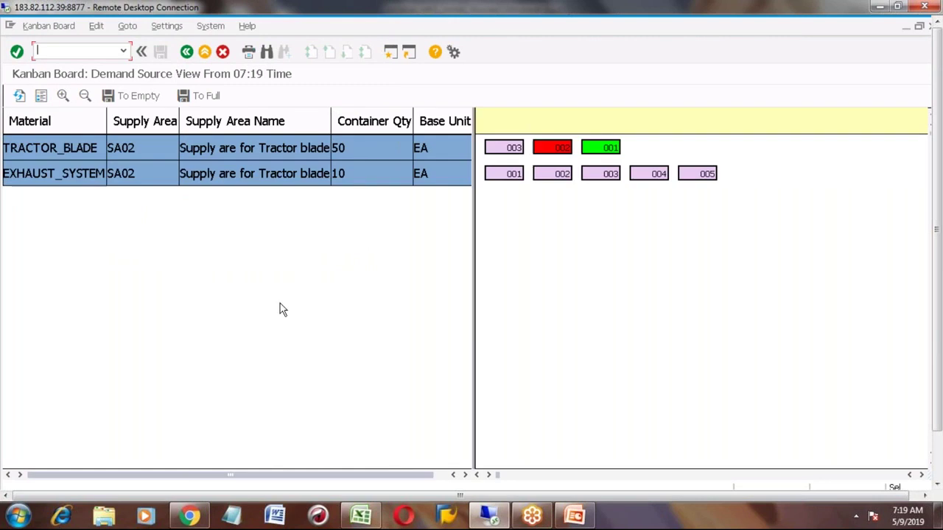
- Highlight only the EXHAUST_SYSTEM row on the kanban board
left_click(124, 149)
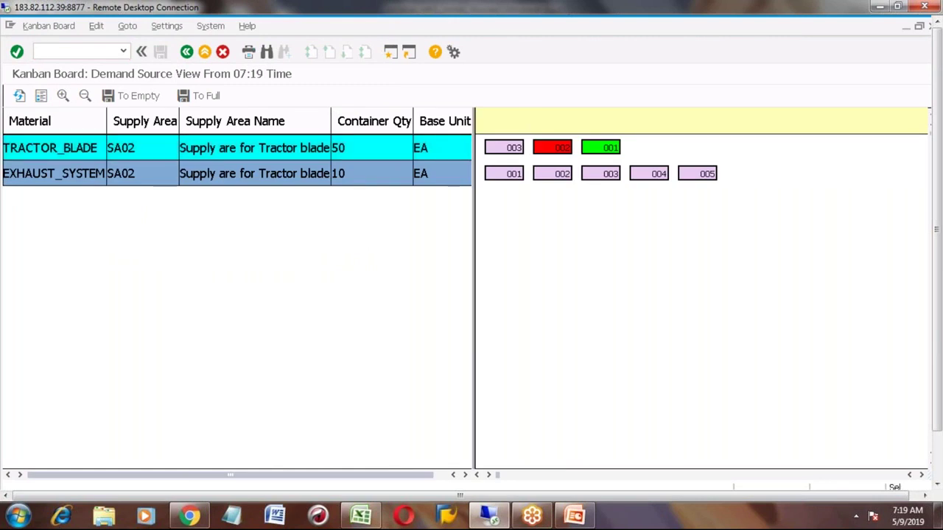
left_click(40, 171)
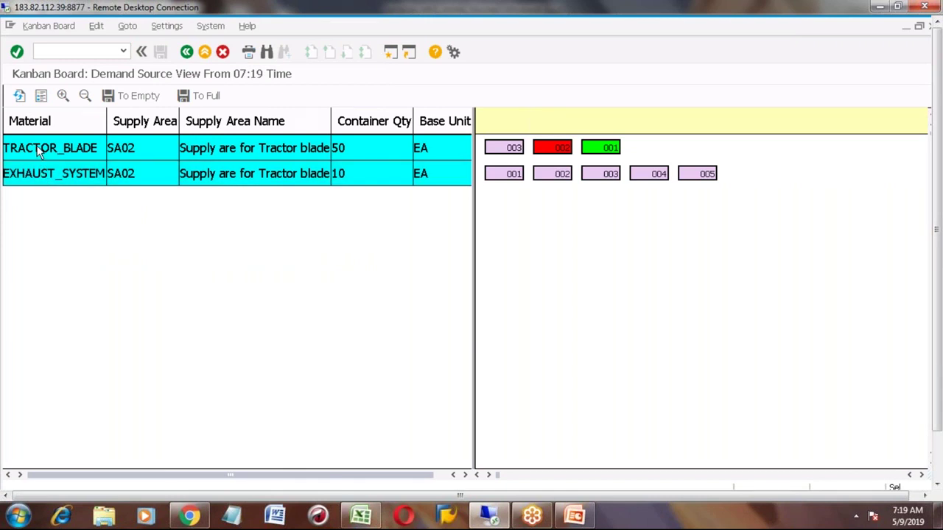
left_click(38, 152)
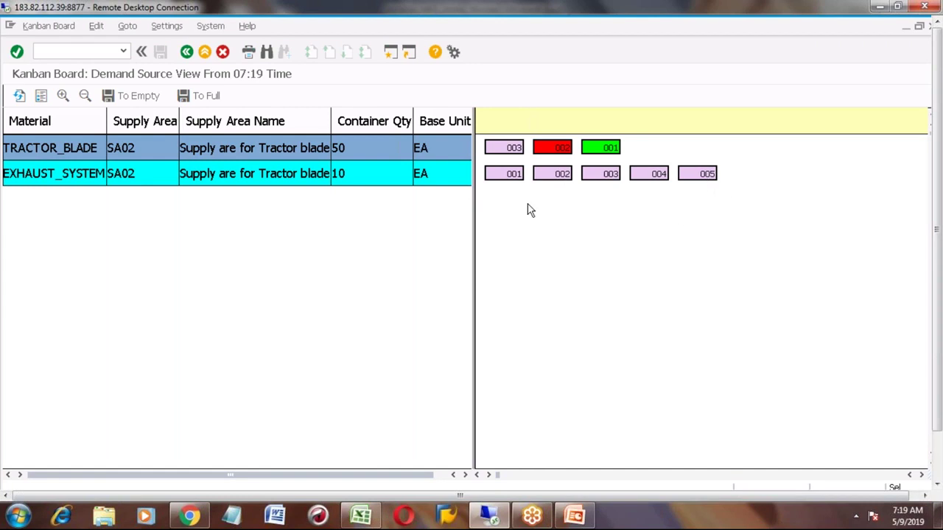
- View the kanban information of EXHAUST_SYSTEM container 001 and set that container's status to empty
left_click(502, 171)
double_click(501, 179)
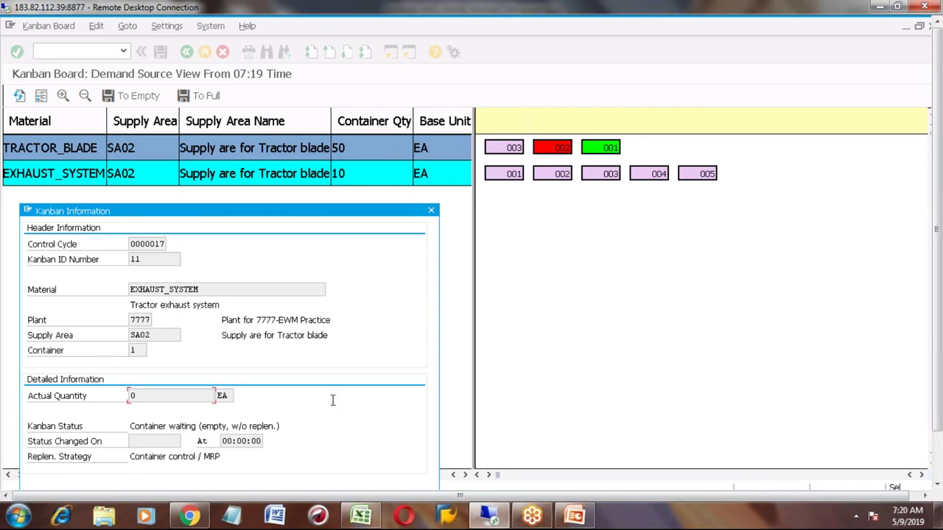
left_click(431, 211)
left_click(500, 175)
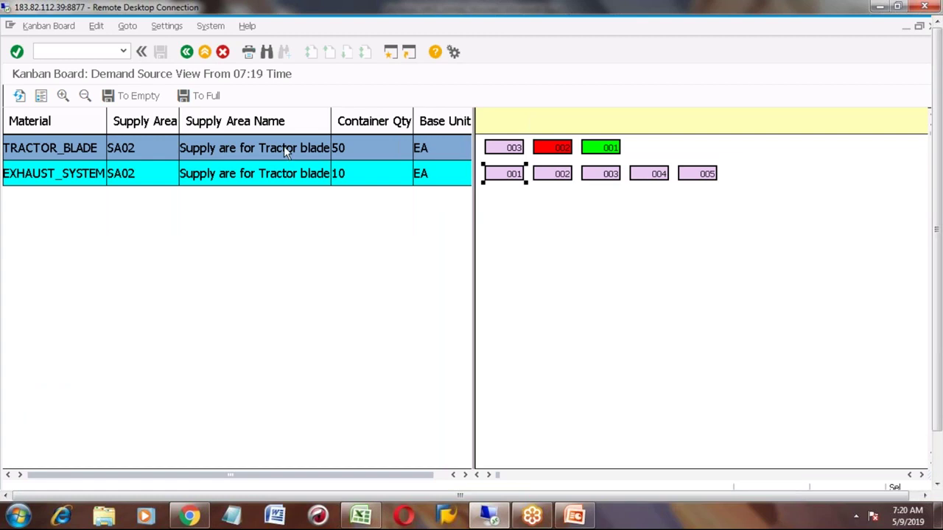
left_click(140, 97)
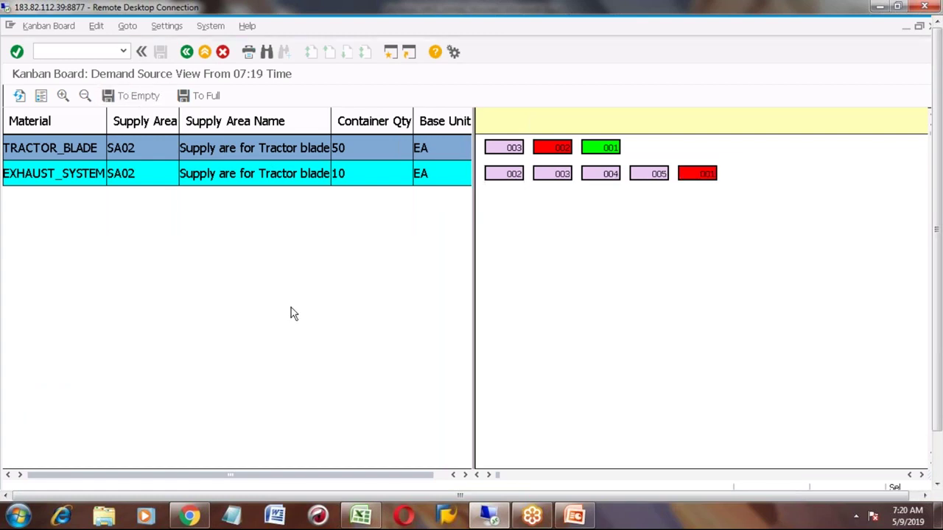